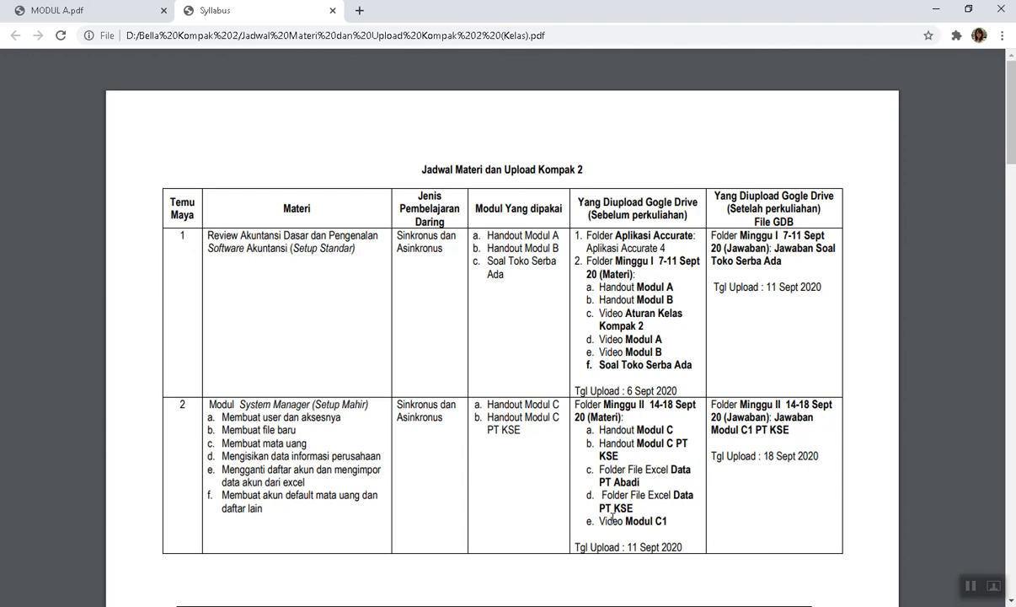
Scroll back and forth through the open document to read the instructions.
scroll(613, 516, "down", 2)
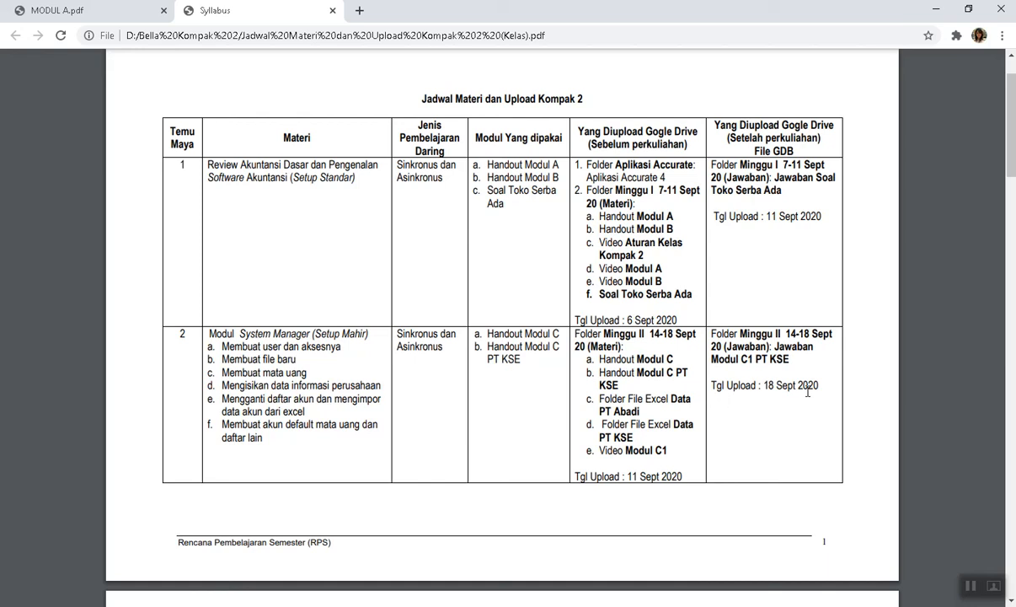
scroll(807, 391, "down", 3)
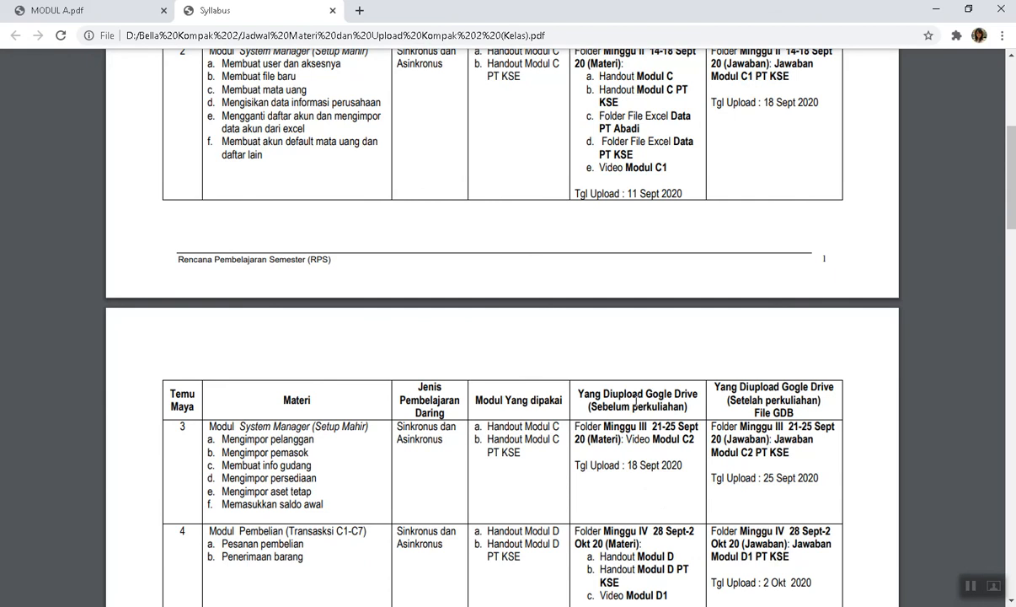
scroll(600, 377, "up", 2)
scroll(354, 270, "down", 3)
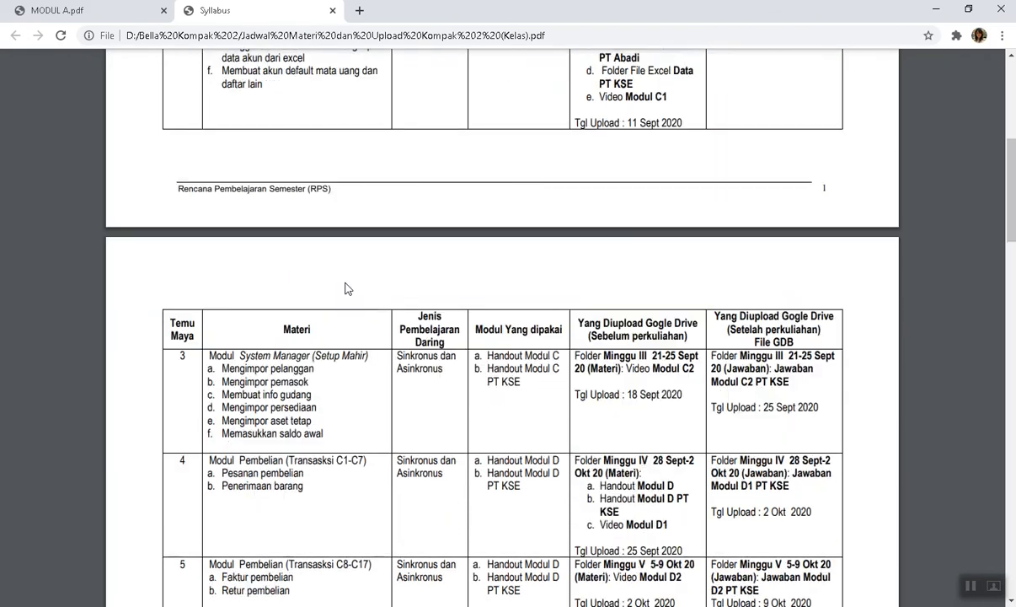
scroll(344, 286, "up", 2)
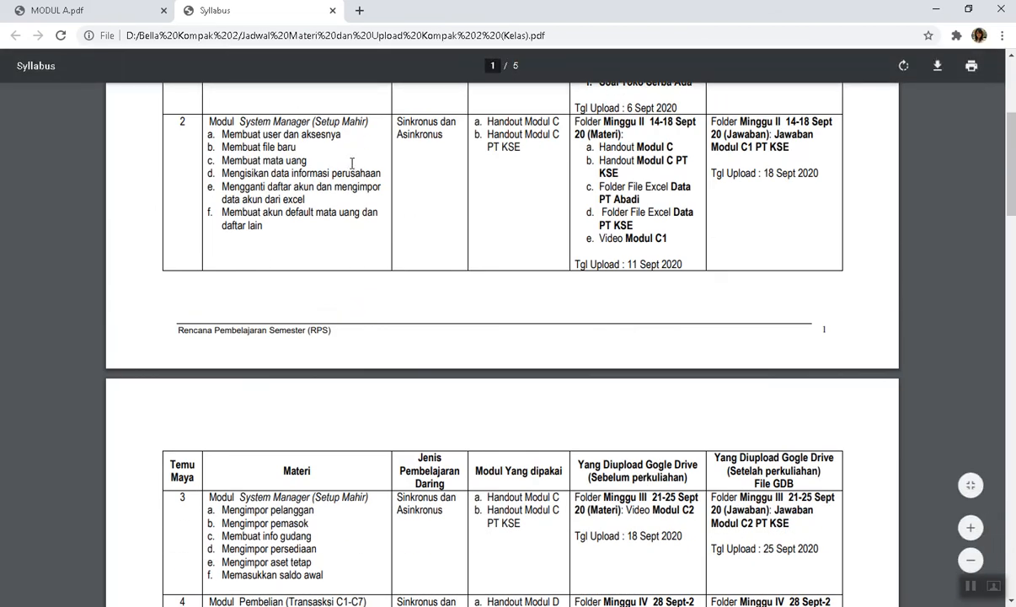
scroll(332, 155, "down", 2)
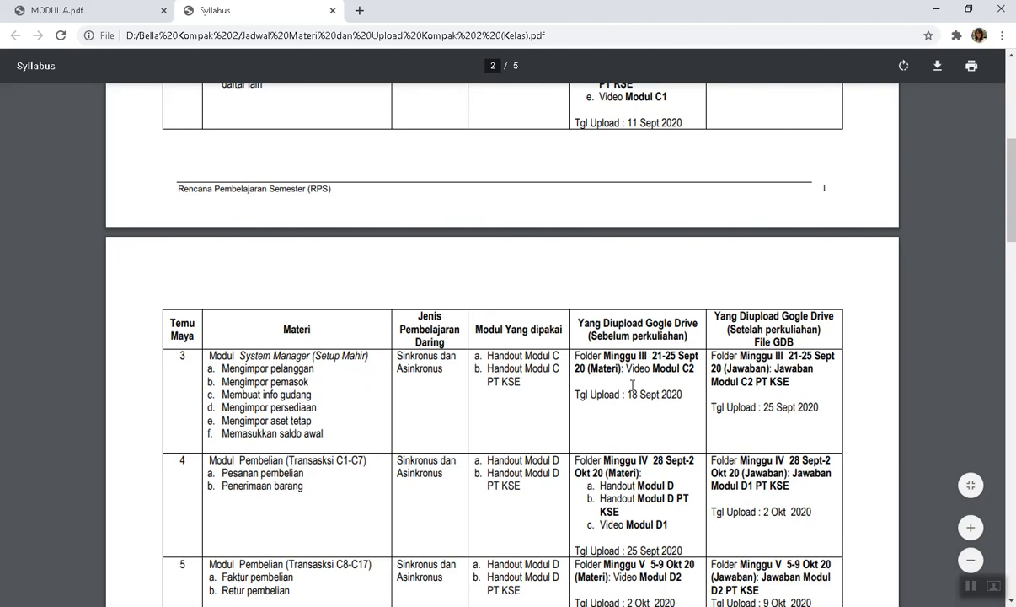
scroll(657, 375, "up", 2)
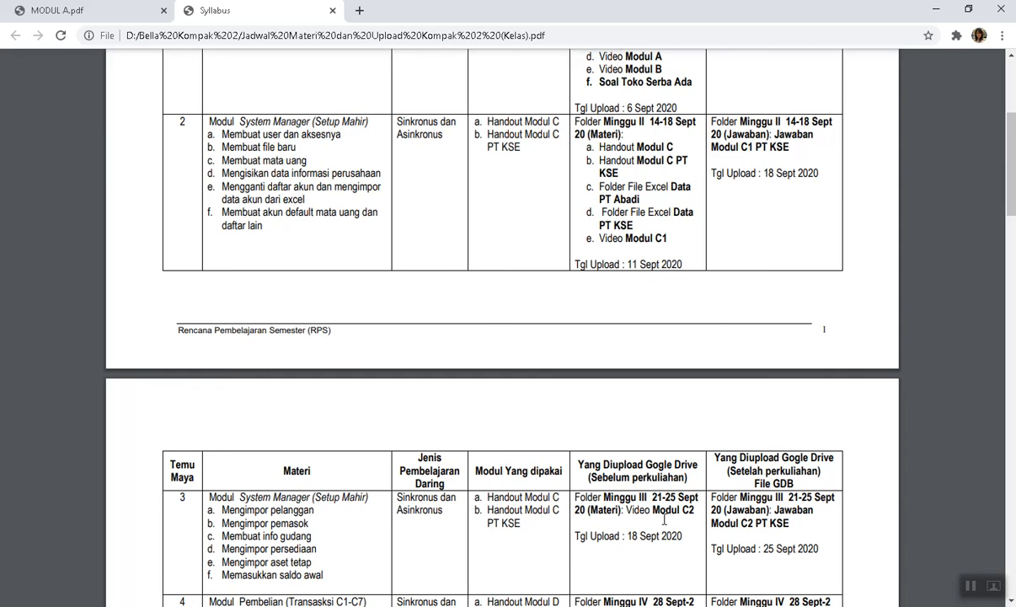
scroll(664, 520, "down", 2)
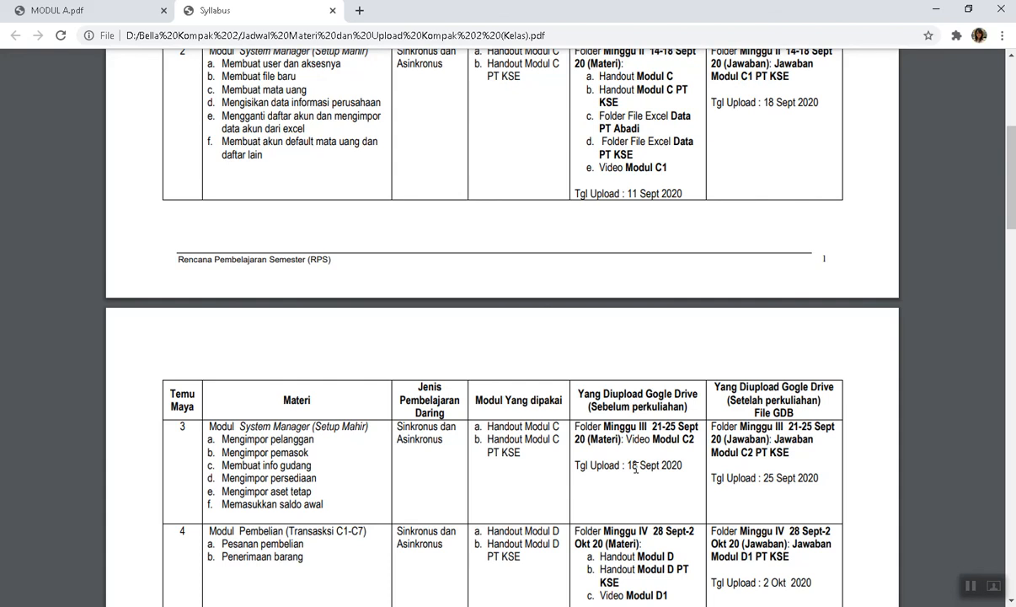
scroll(635, 468, "up", 2)
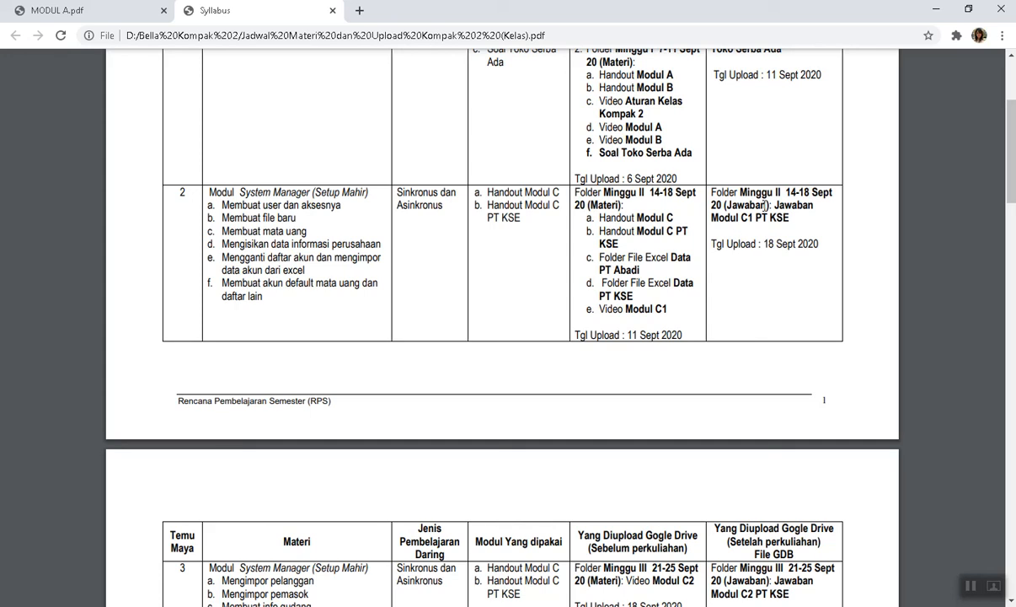
scroll(651, 488, "down", 2)
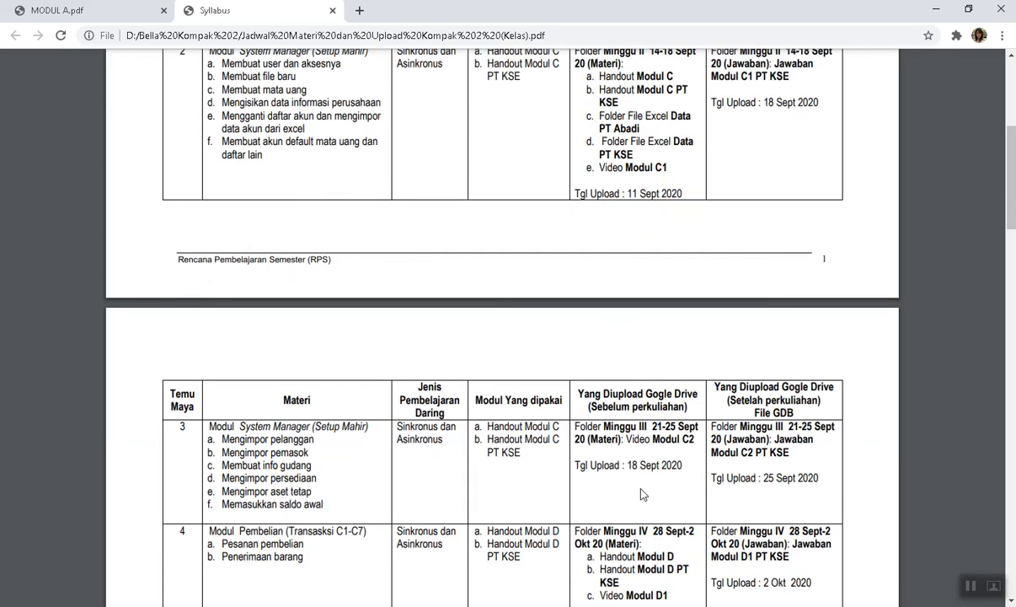
scroll(716, 295, "up", 1)
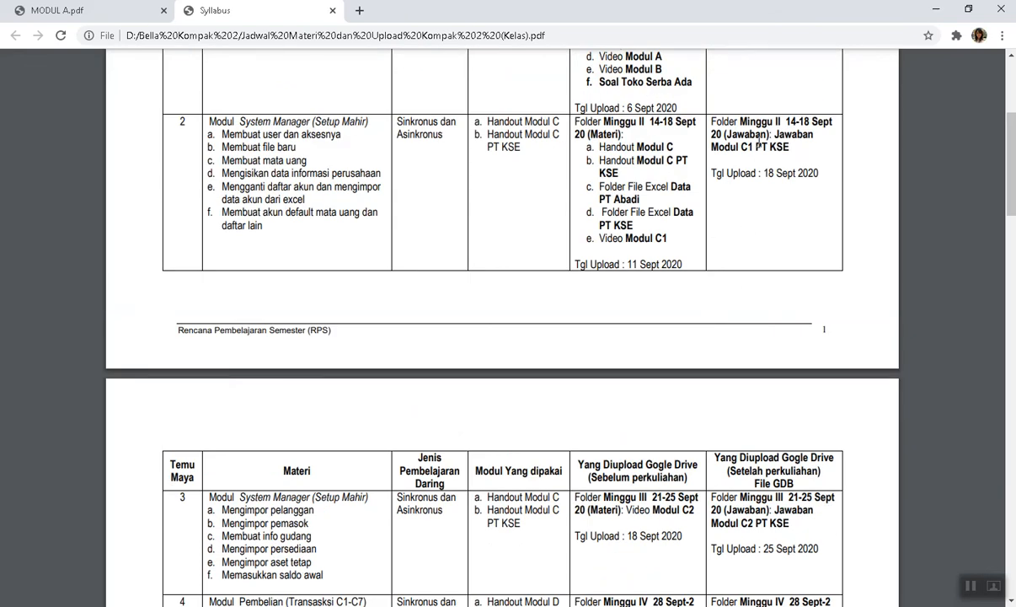
scroll(590, 535, "down", 1)
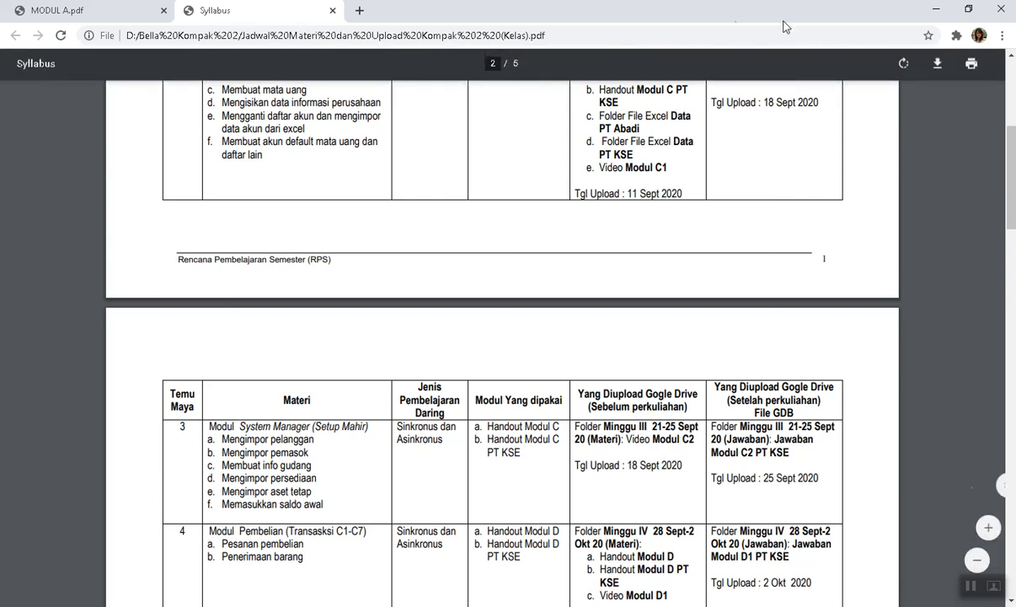
scroll(716, 370, "up", 2)
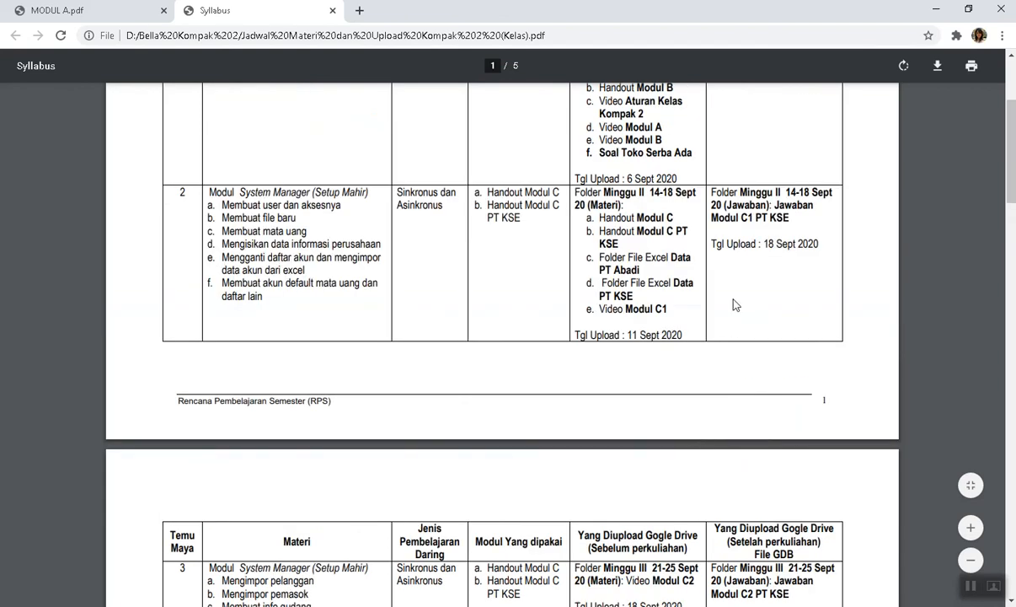
scroll(708, 421, "down", 1)
scroll(693, 442, "down", 1)
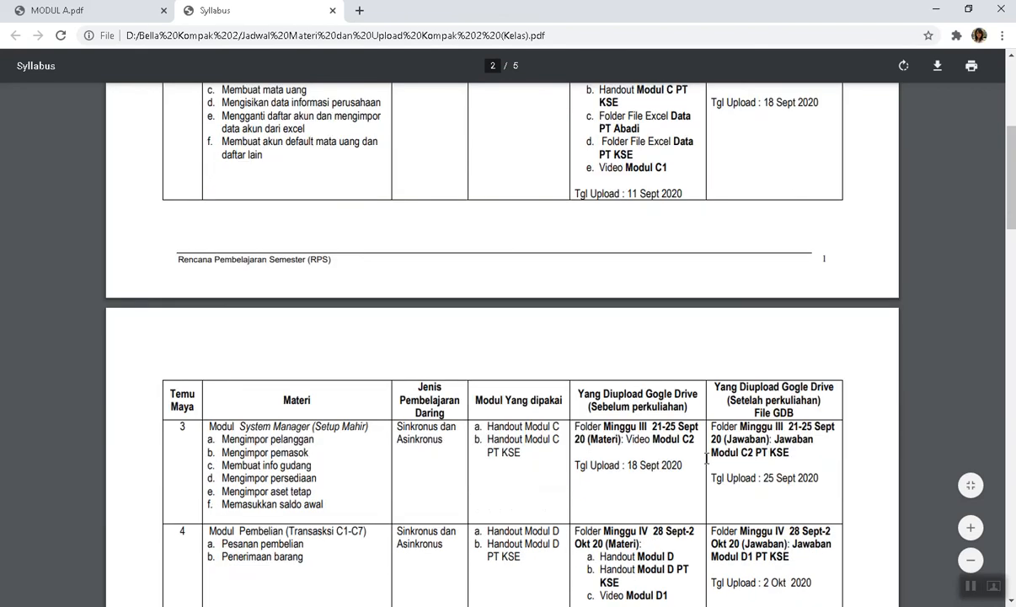
scroll(678, 346, "up", 1)
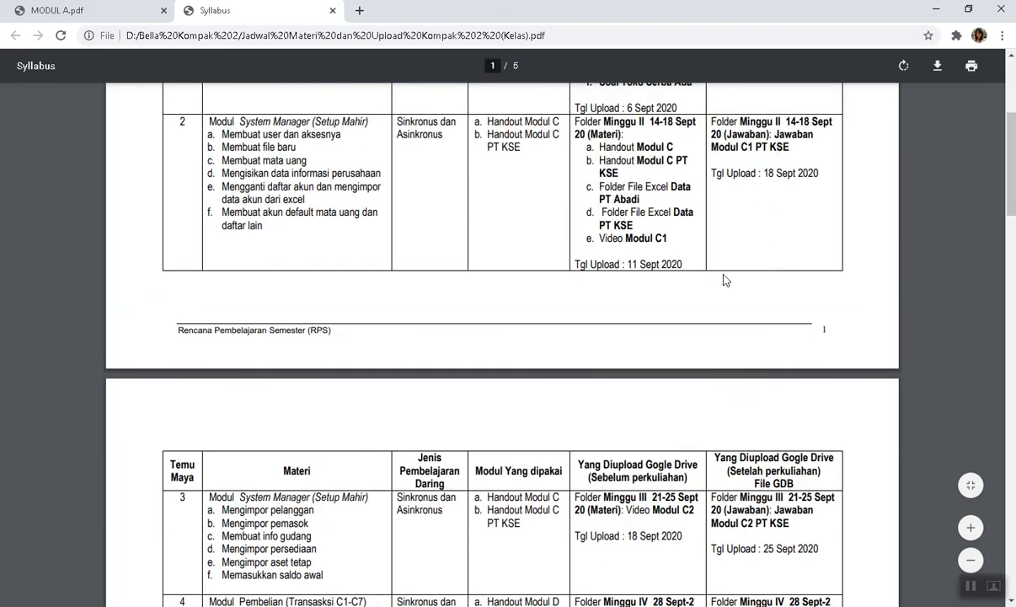
scroll(485, 404, "up", 3)
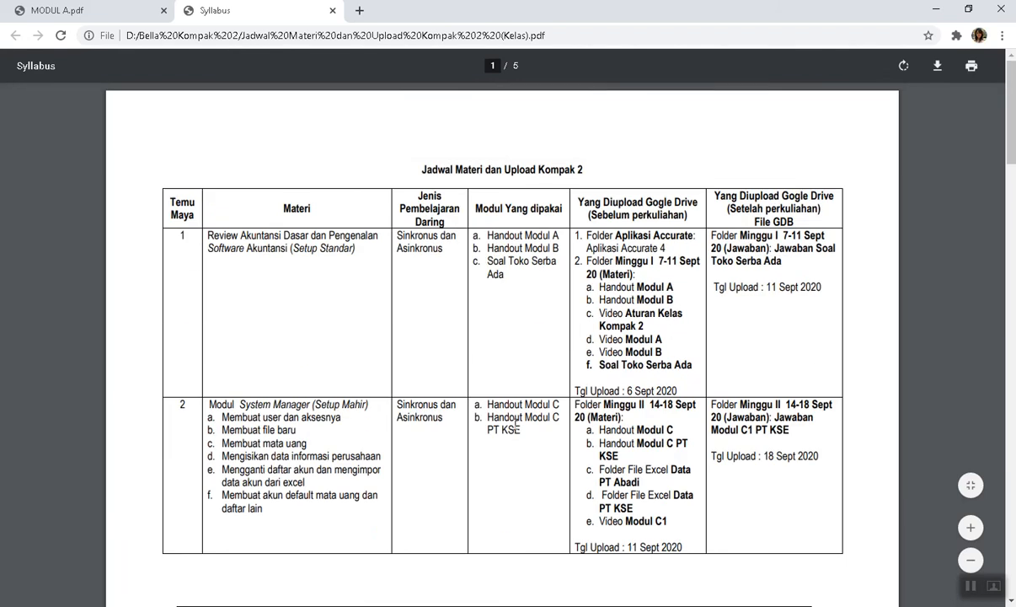
scroll(487, 405, "down", 1)
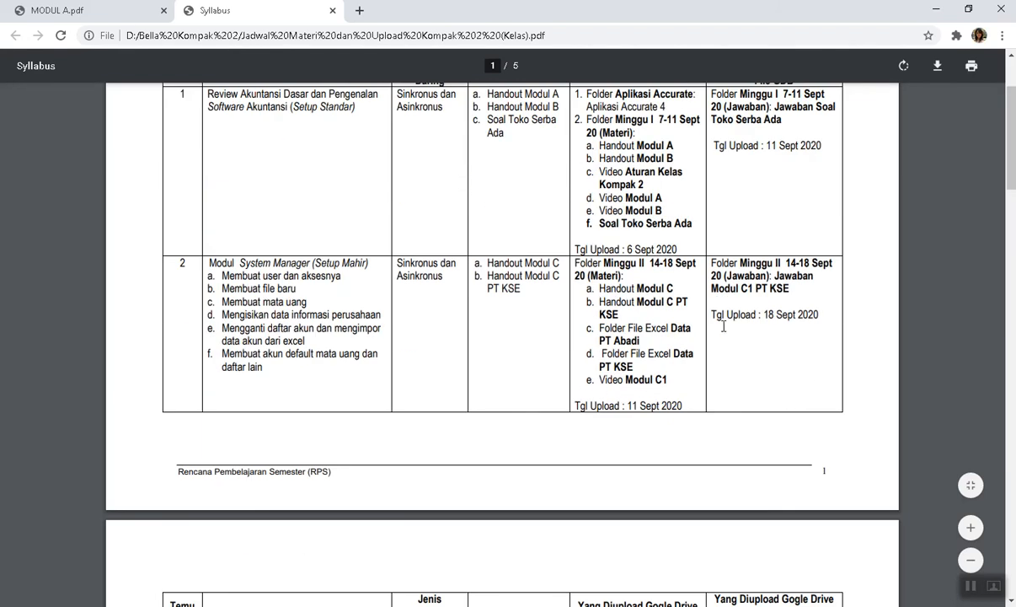
scroll(729, 370, "down", 3)
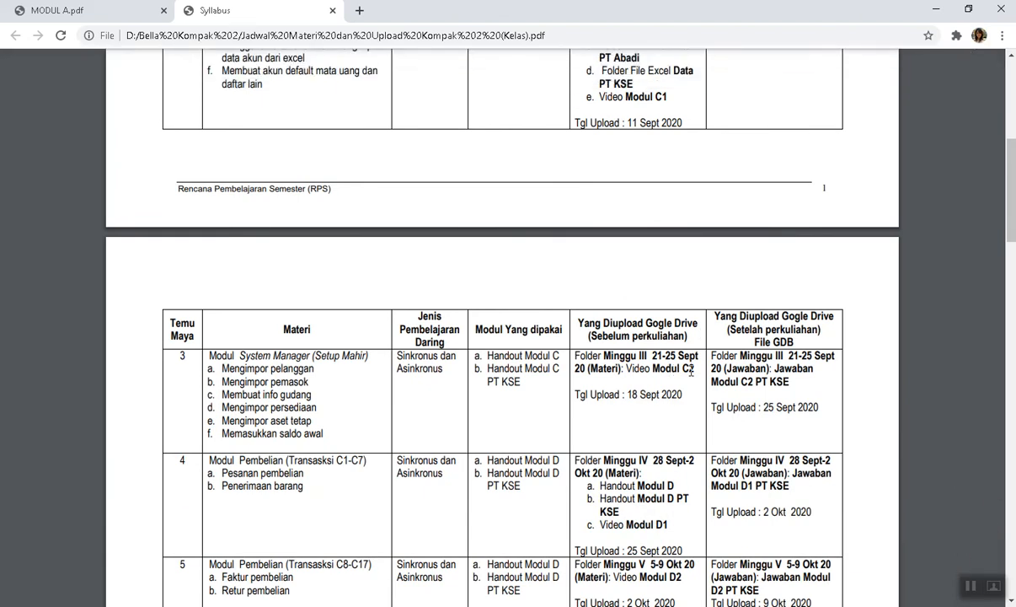
scroll(691, 371, "down", 1)
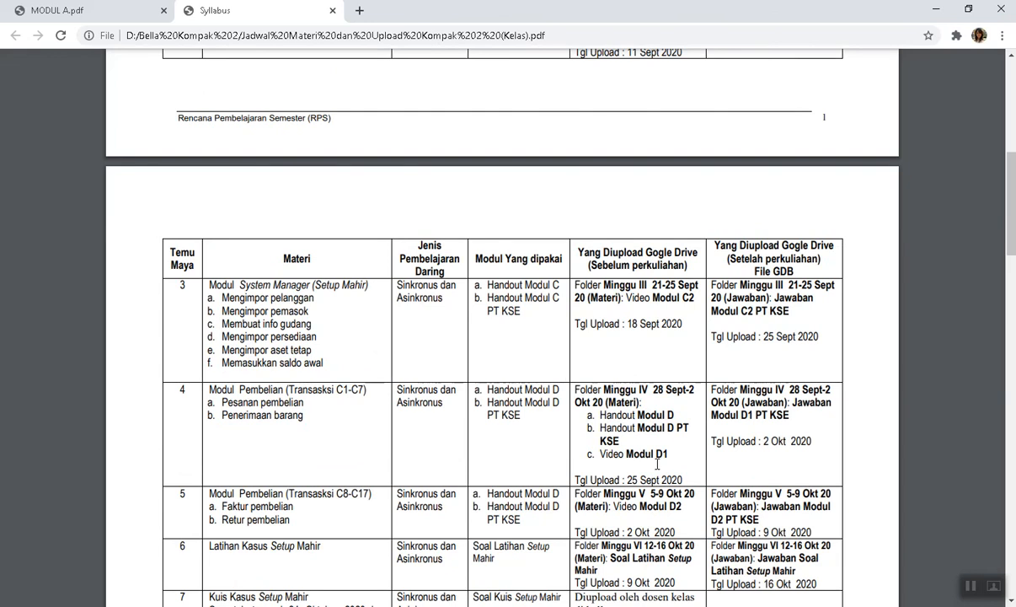
scroll(659, 462, "down", 1)
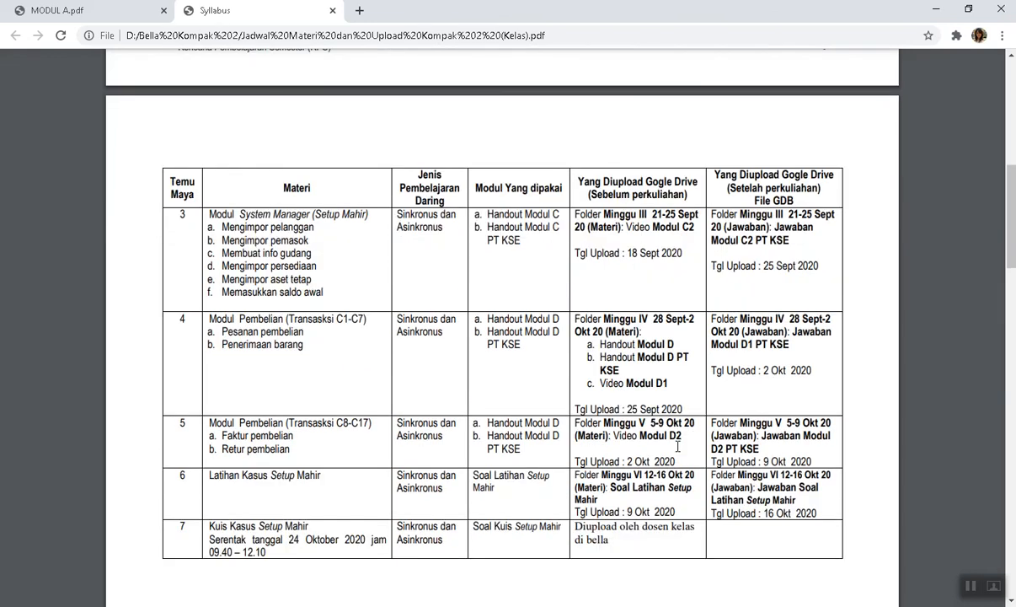
scroll(677, 447, "up", 5)
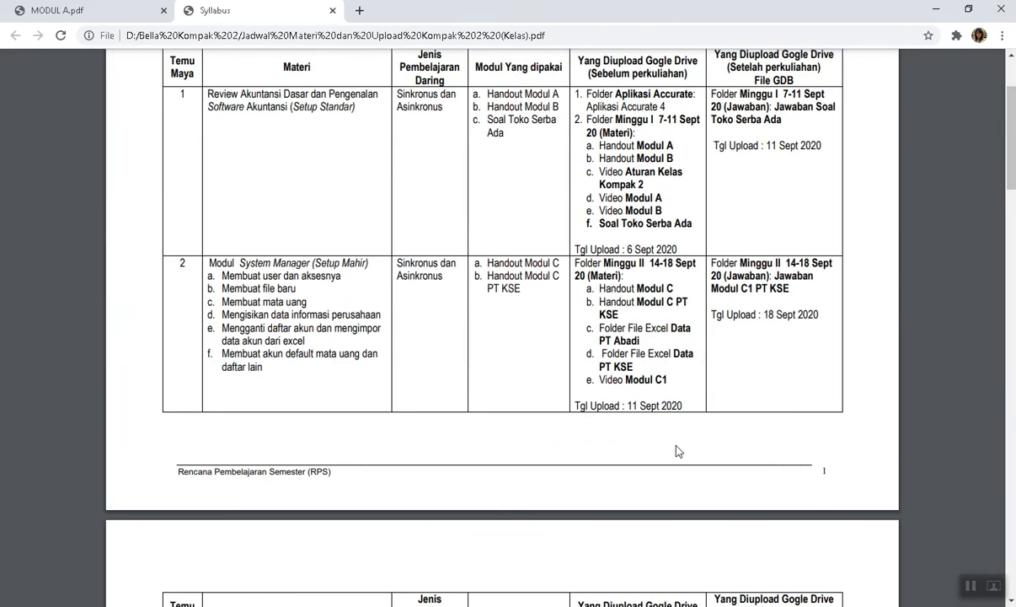
scroll(763, 400, "down", 3)
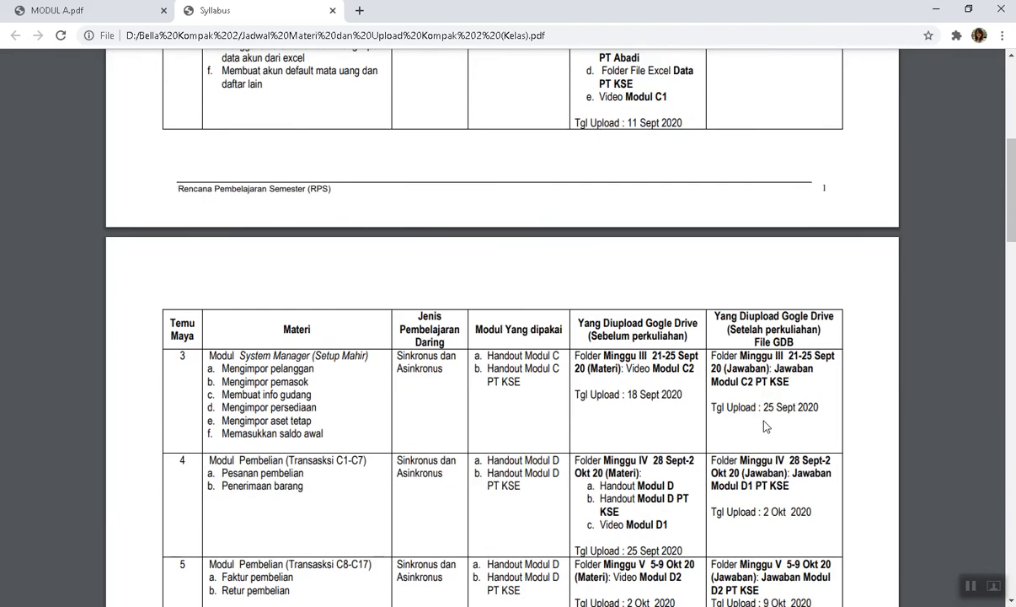
scroll(715, 375, "up", 2)
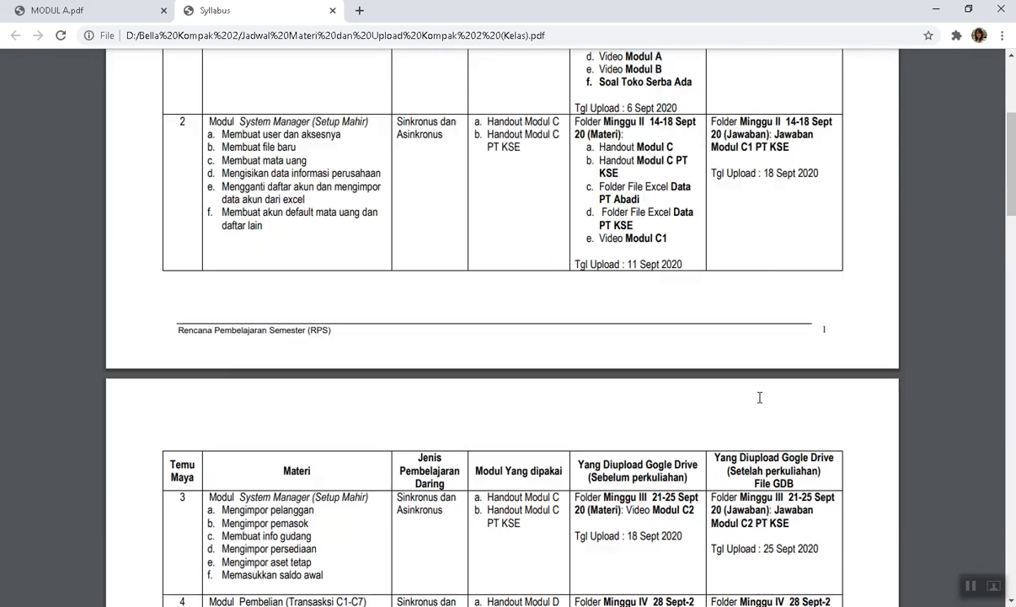
scroll(820, 487, "down", 2)
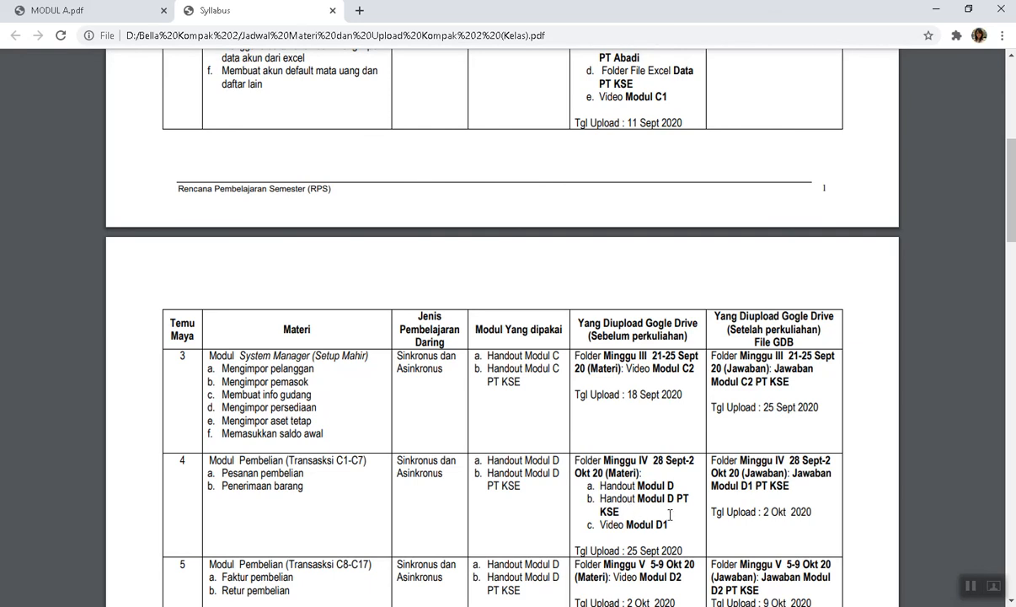
scroll(670, 518, "down", 3)
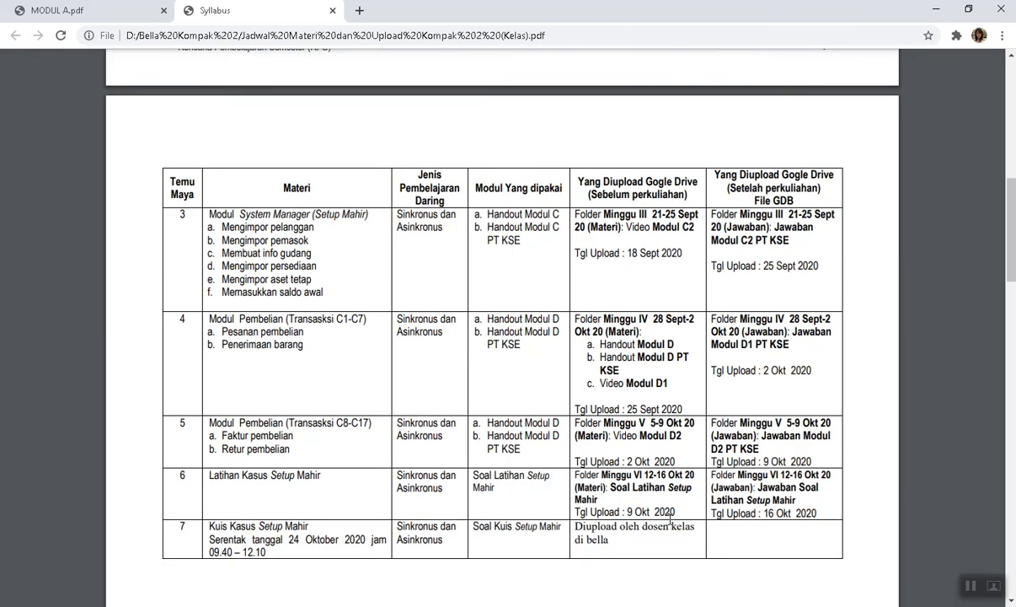
scroll(670, 518, "down", 8)
scroll(670, 518, "down", 6)
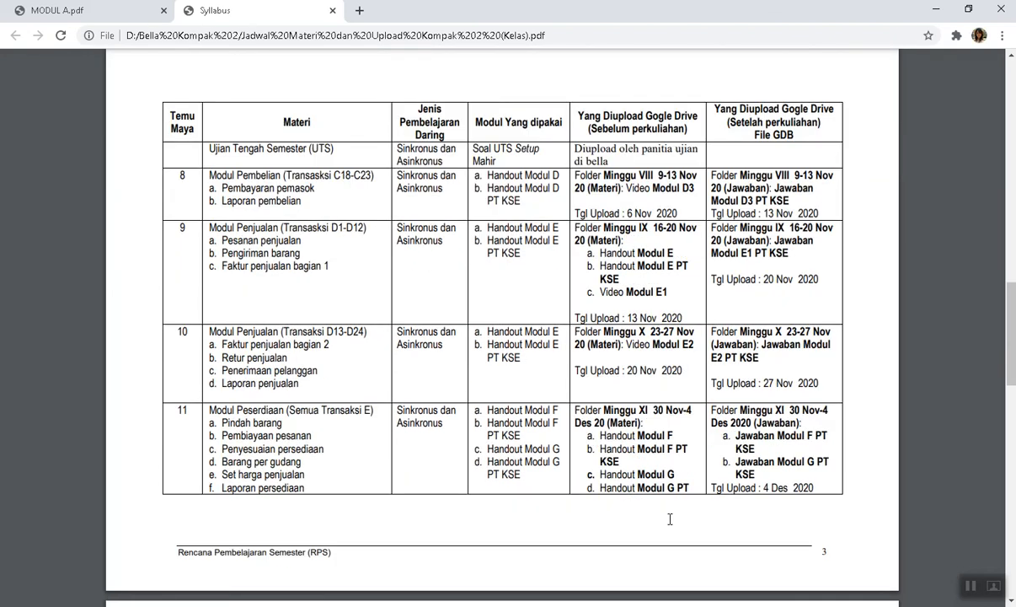
scroll(669, 518, "down", 3)
scroll(670, 518, "down", 15)
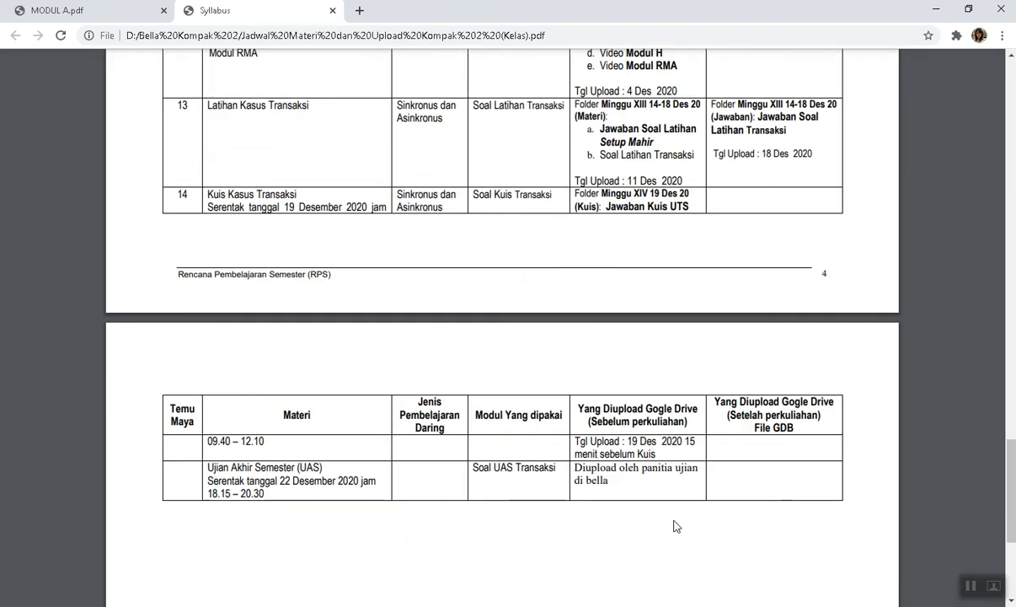
scroll(674, 526, "up", 18)
scroll(674, 525, "up", 18)
scroll(674, 526, "up", 6)
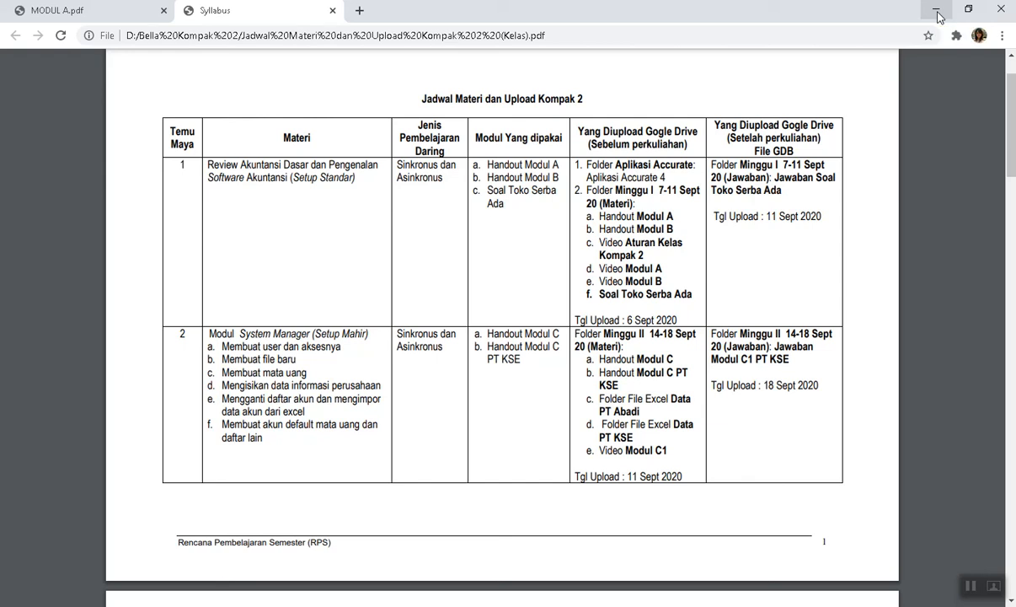
Bring the MODUL A.pdf document to the front and scroll it briefly.
left_click(100, 12)
scroll(597, 244, "up", 6)
scroll(597, 245, "down", 2)
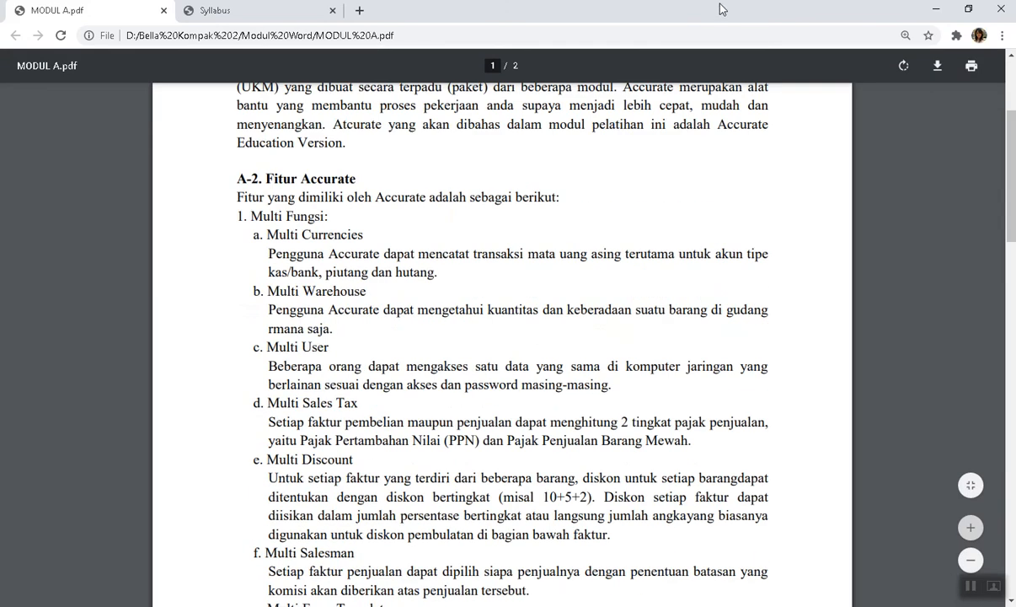
Minimize Chrome, File Explorer and Acrobat Reader, then select the ACCURATE desktop shortcut.
left_click(934, 12)
left_click(934, 14)
left_click(930, 9)
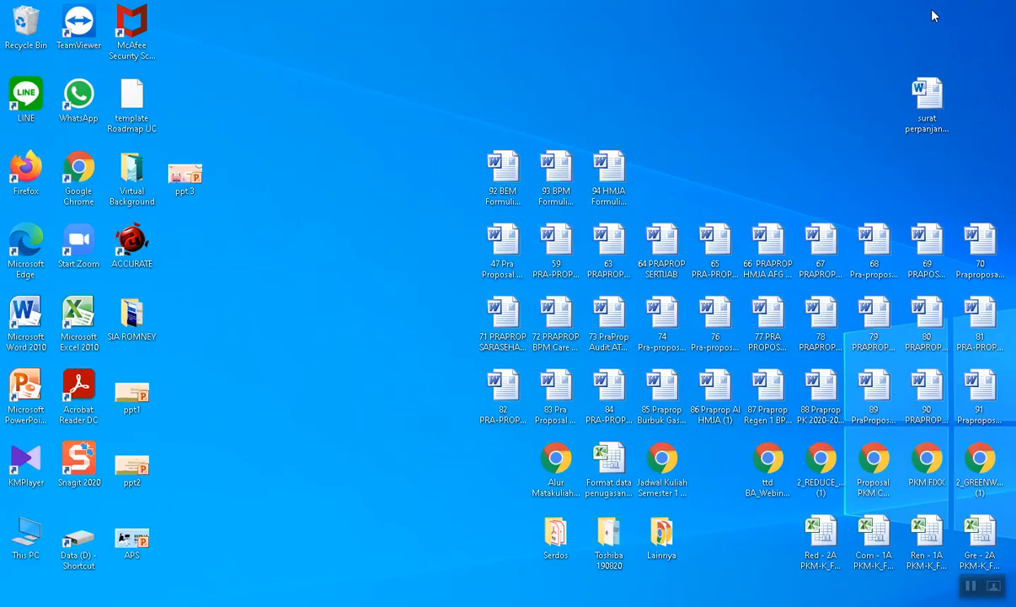
left_click(135, 249)
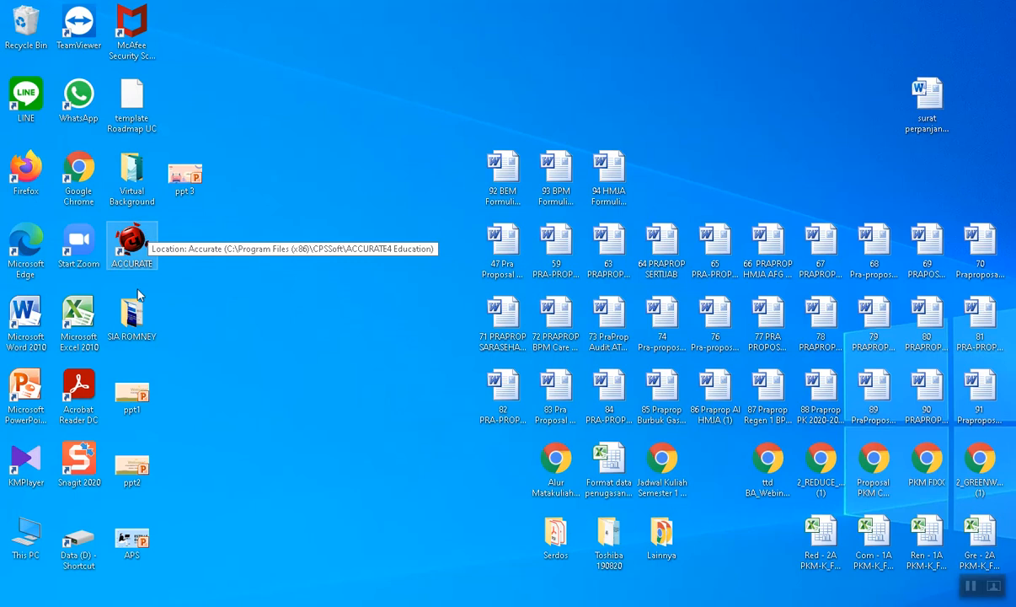
Launch ACCURATE 4 from its desktop shortcut to reach the version 4.1 Deluxe welcome screen.
double_click(128, 241)
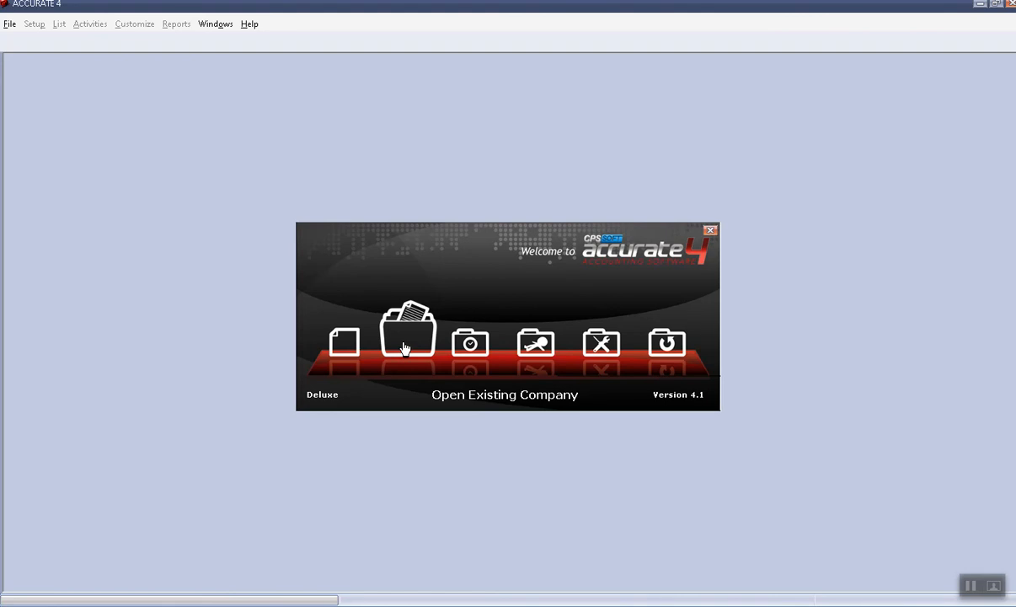
left_click(337, 345)
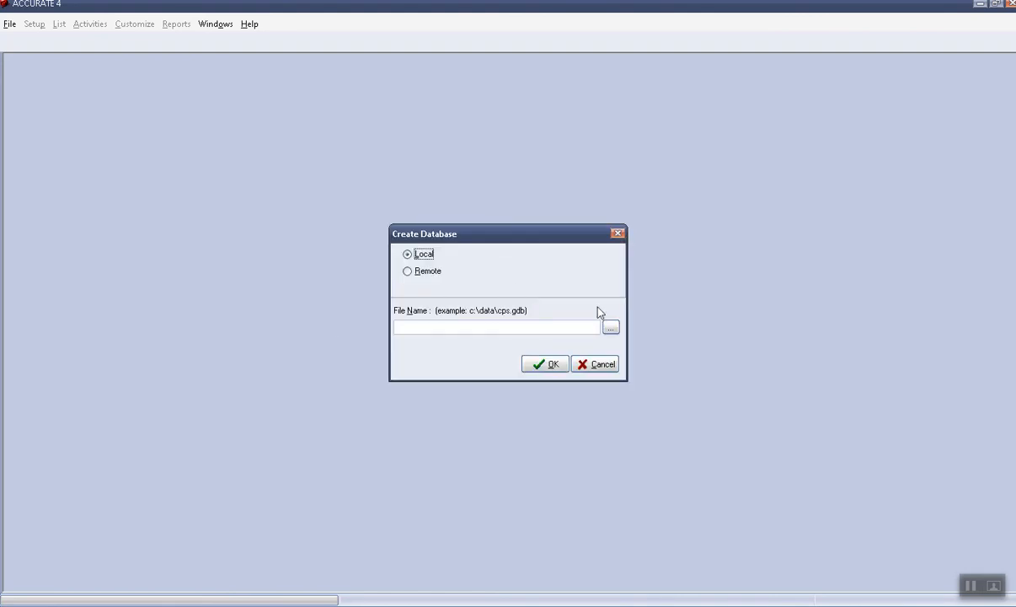
left_click(596, 363)
left_click(403, 347)
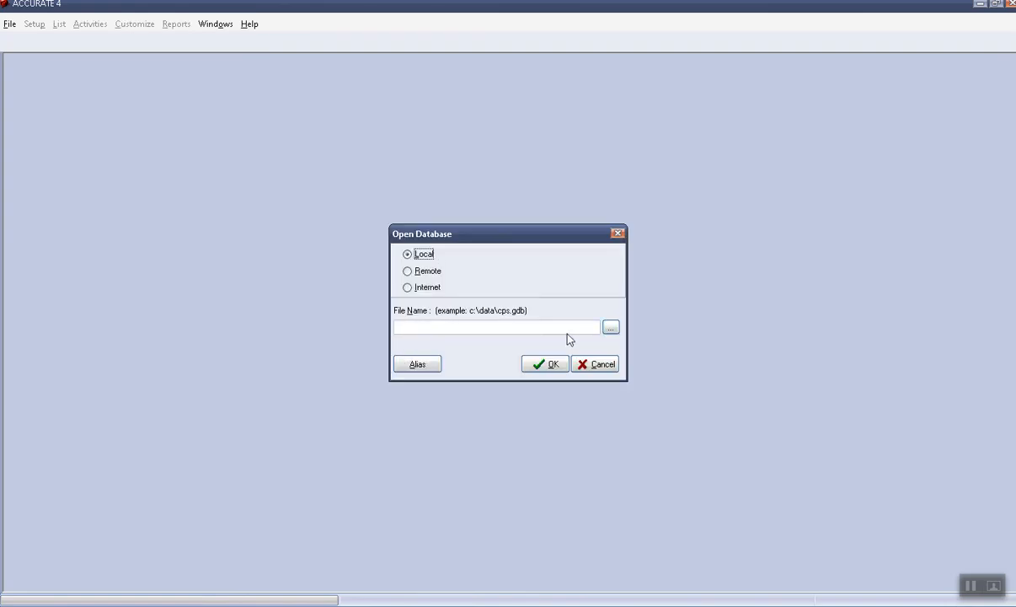
left_click(600, 369)
left_click(514, 347)
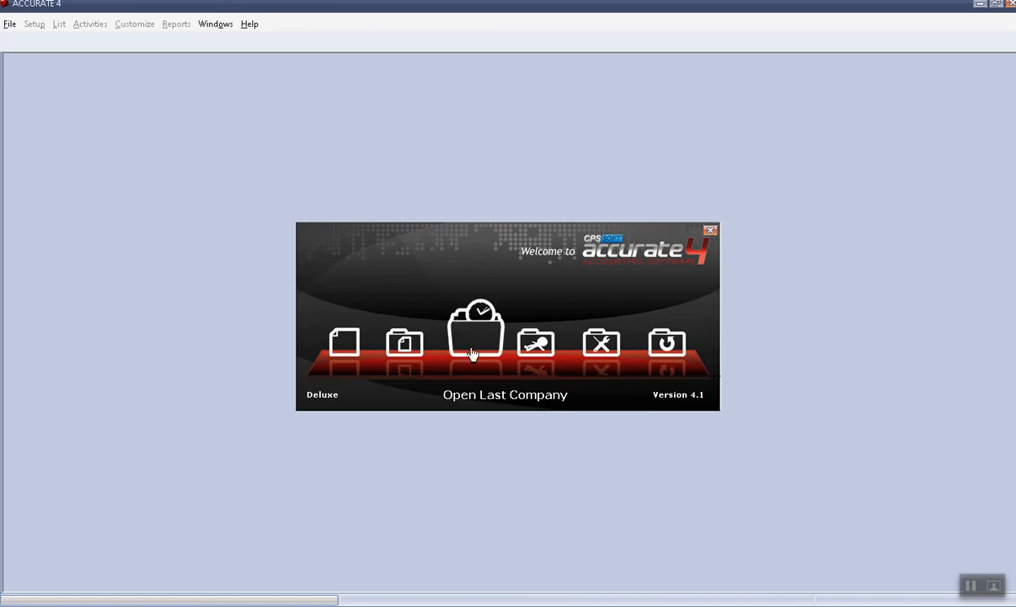
left_click(544, 361)
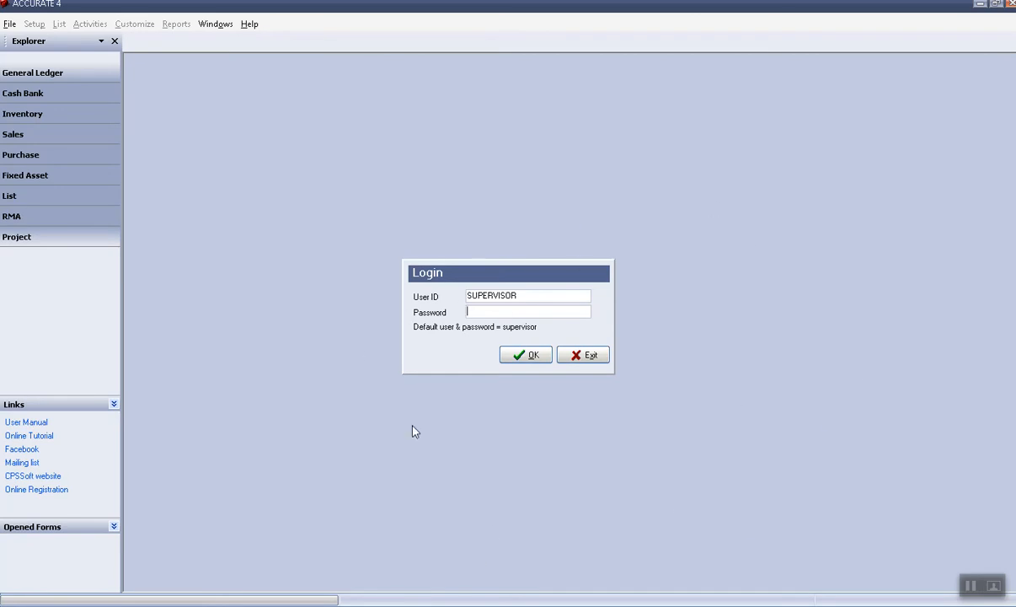
Log in to the sample company as SUPERVISOR with the default password.
double_click(511, 299)
left_click(482, 314)
type("supervisor")
left_click(530, 358)
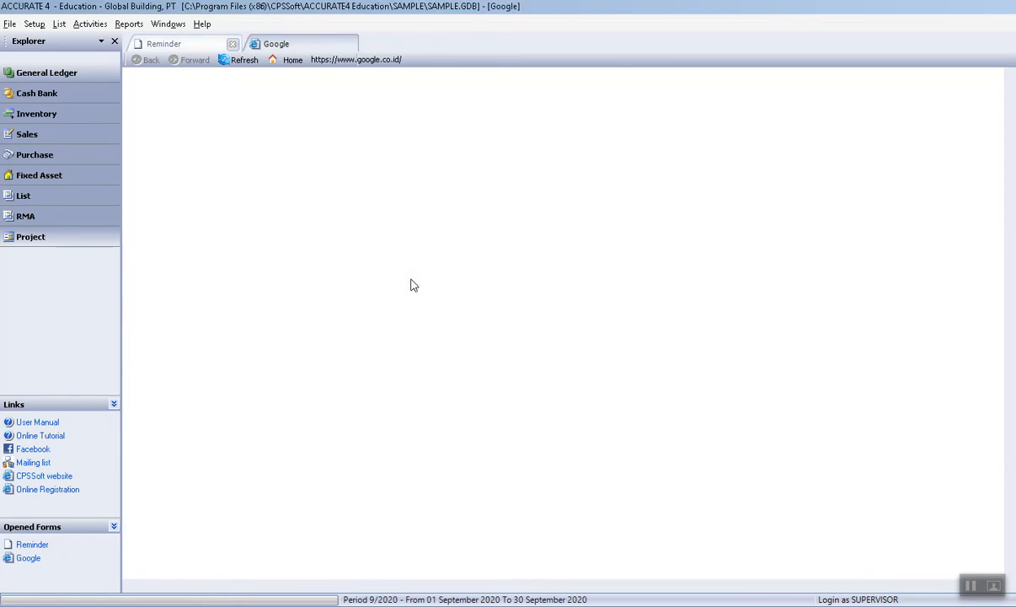
Switch the side panel to Bookmark view, then back to Explorer showing the General Ledger flow.
left_click(101, 41)
left_click(101, 41)
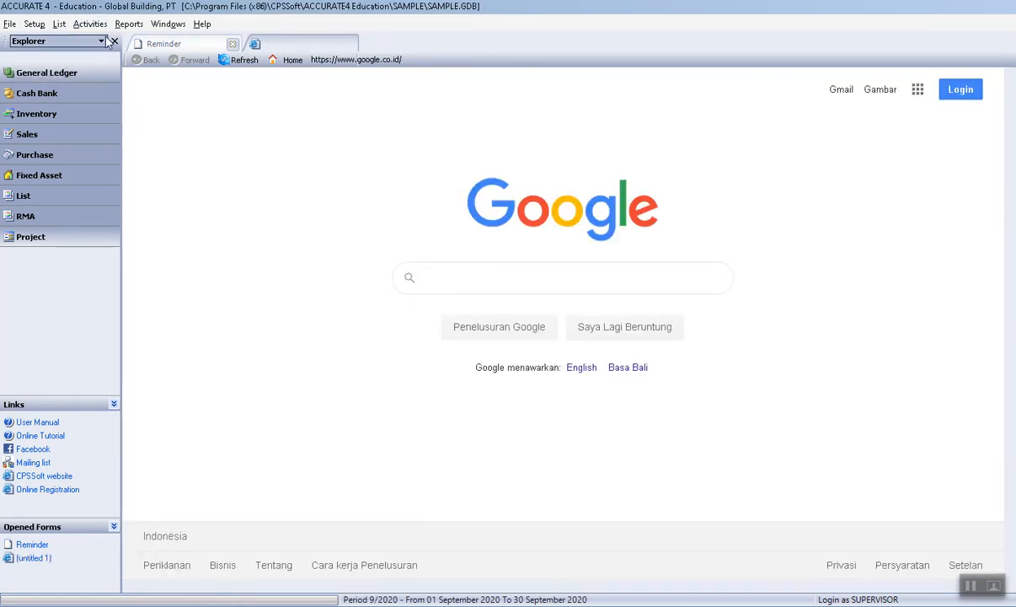
left_click(99, 42)
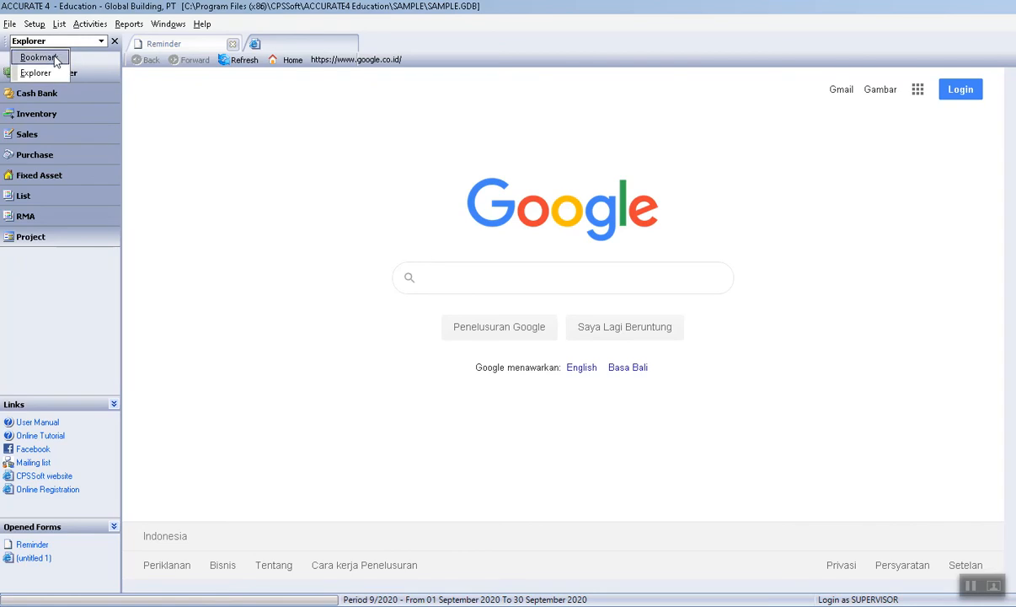
left_click(56, 56)
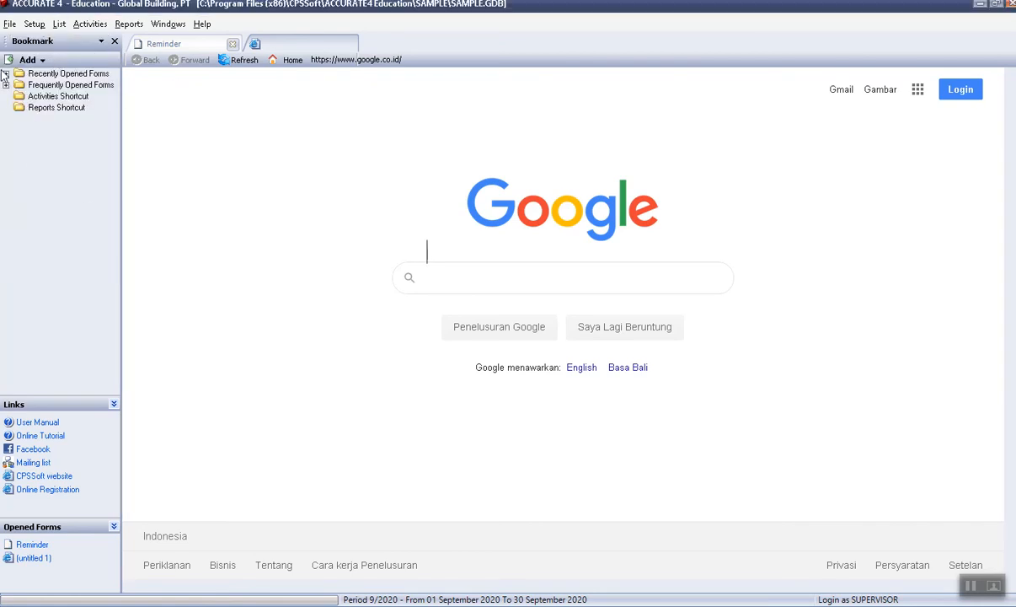
left_click(102, 41)
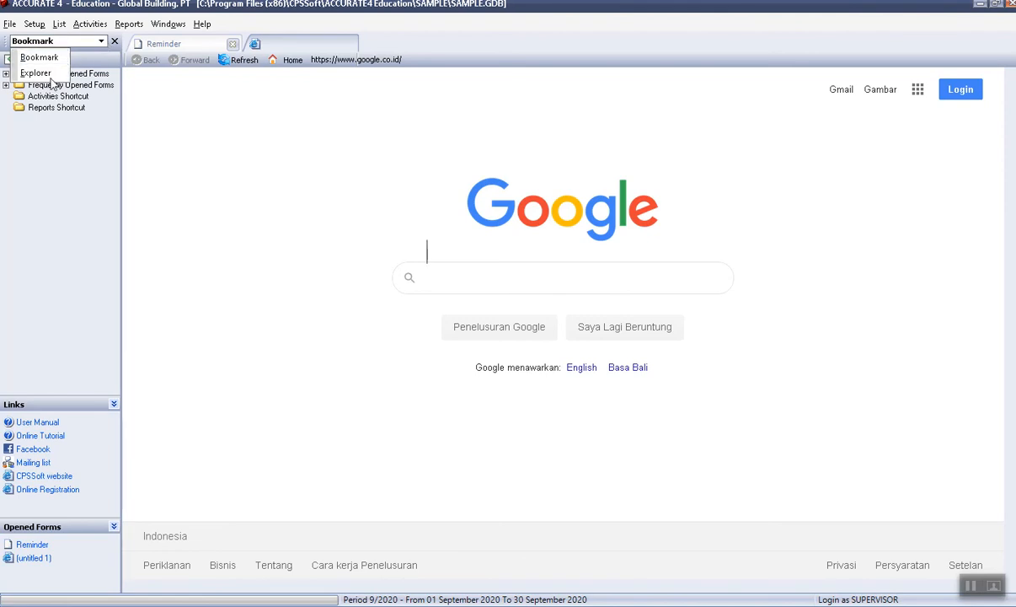
left_click(35, 73)
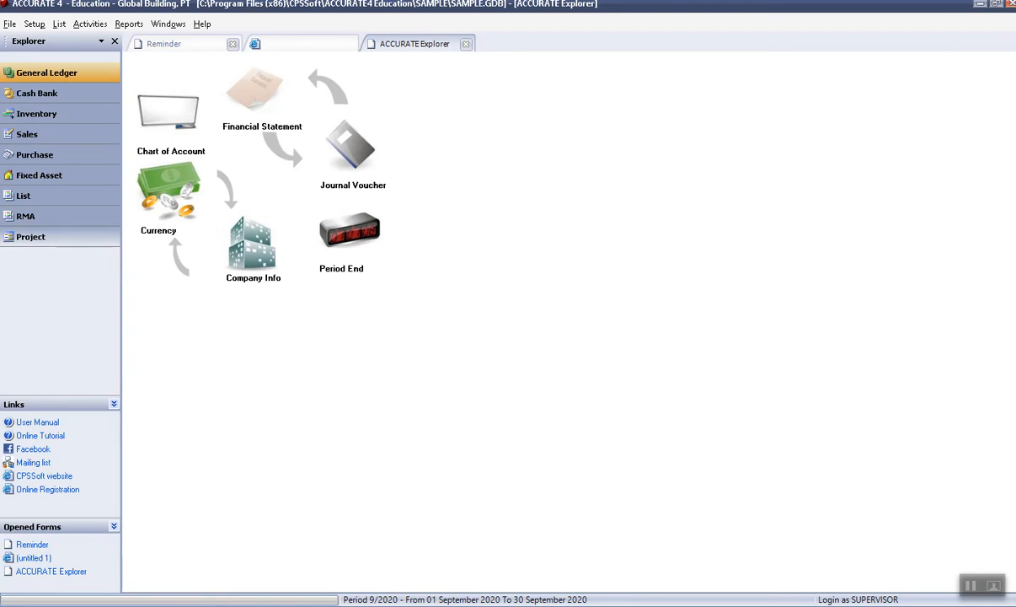
key("alt+Tab")
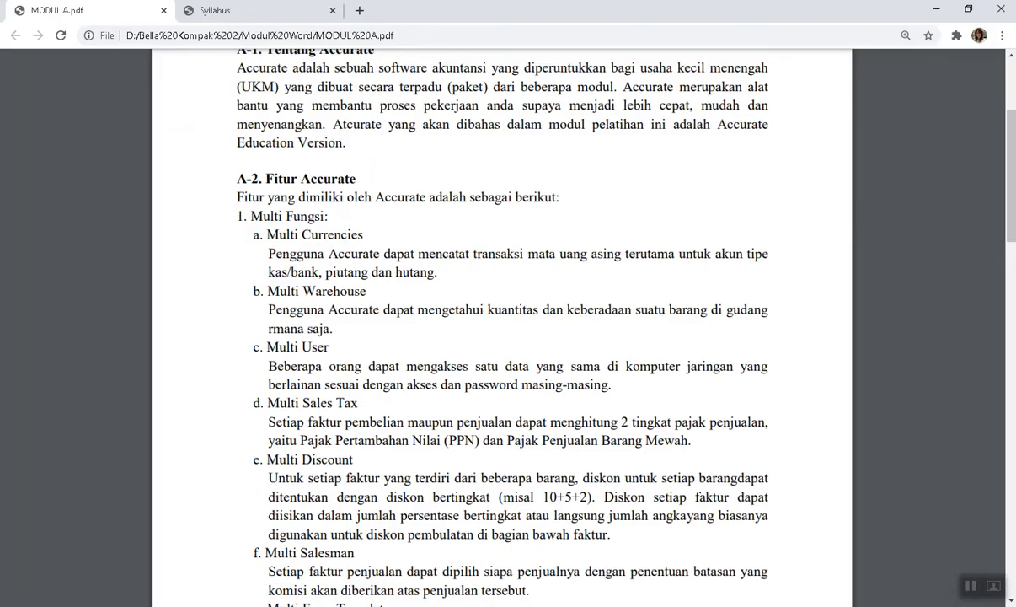
scroll(390, 406, "down", 14)
scroll(167, 187, "up", 3)
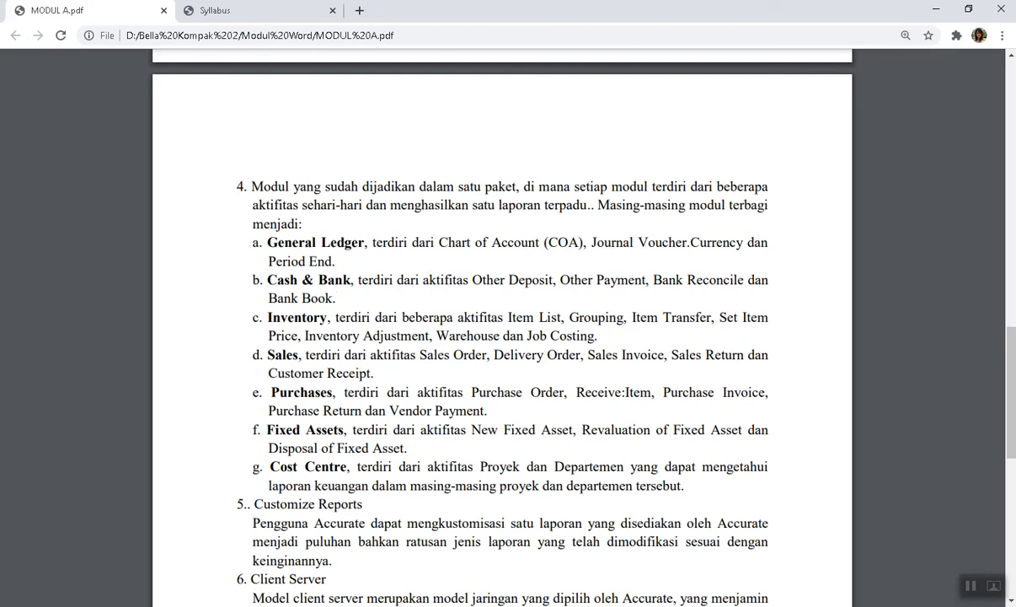
key("alt+Tab")
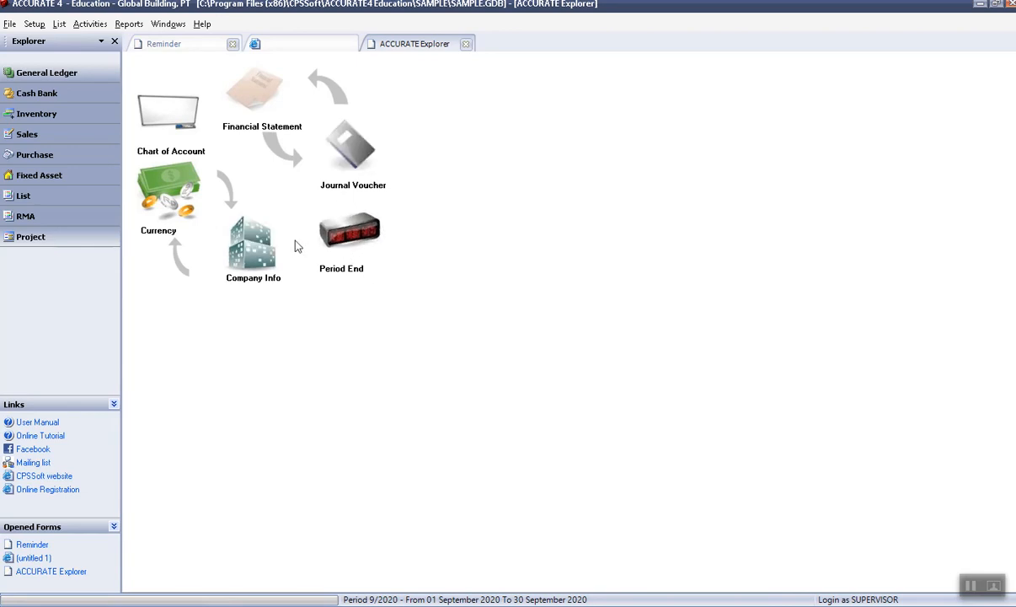
left_click(161, 221)
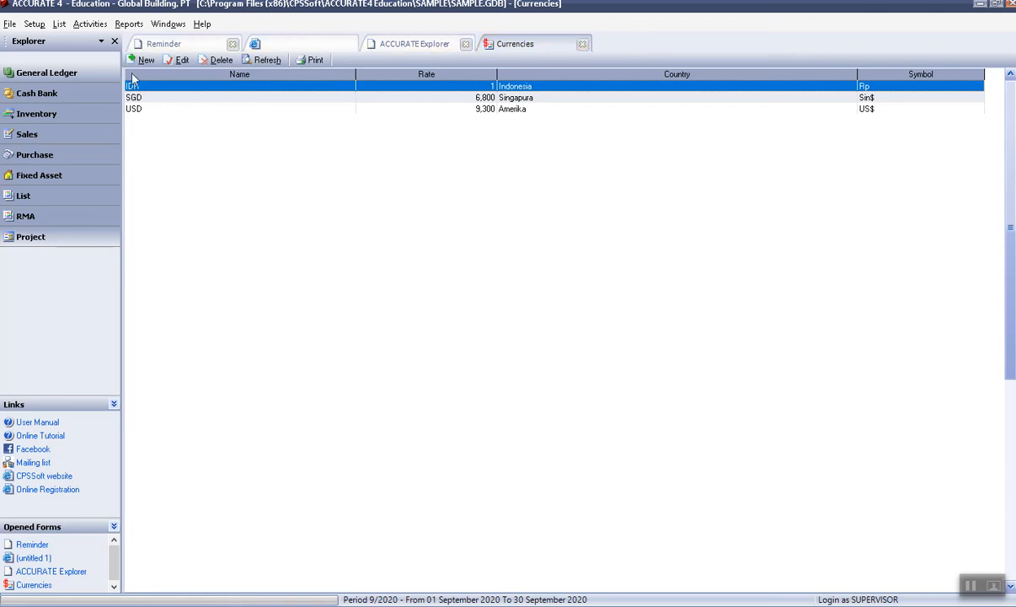
left_click(261, 76)
left_click(582, 44)
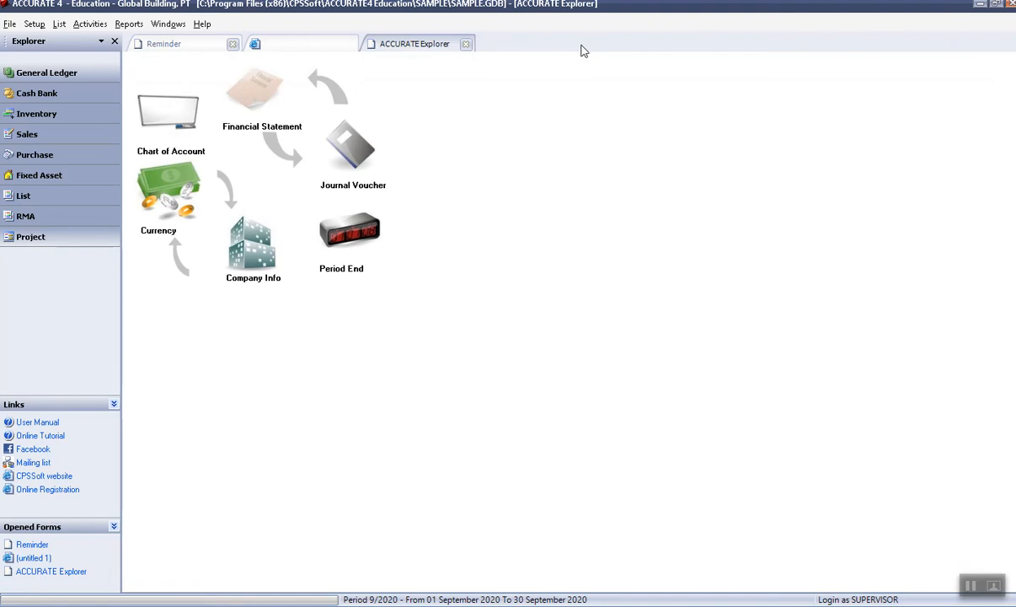
left_click(466, 46)
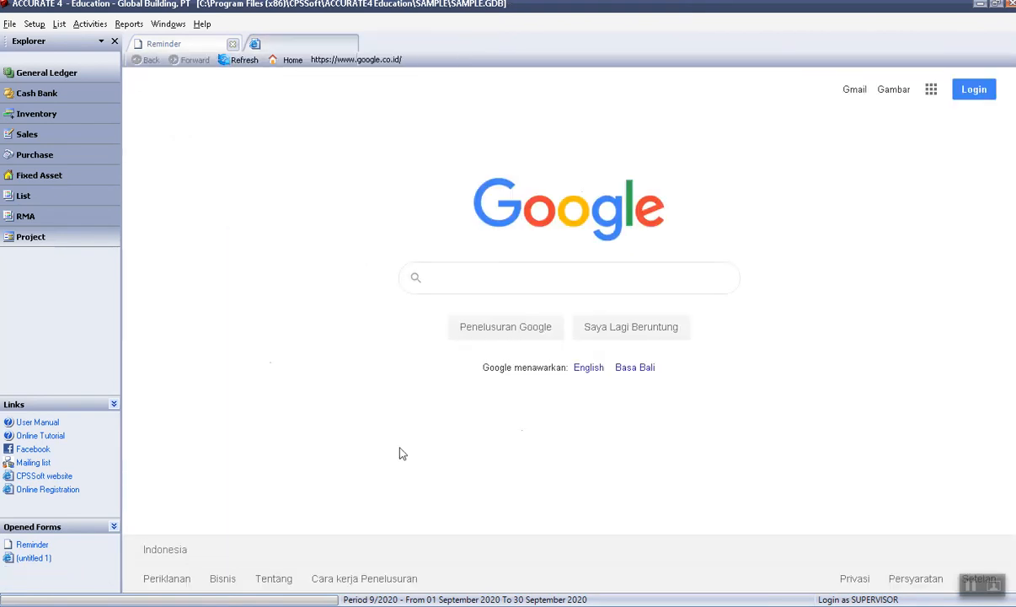
left_click(73, 74)
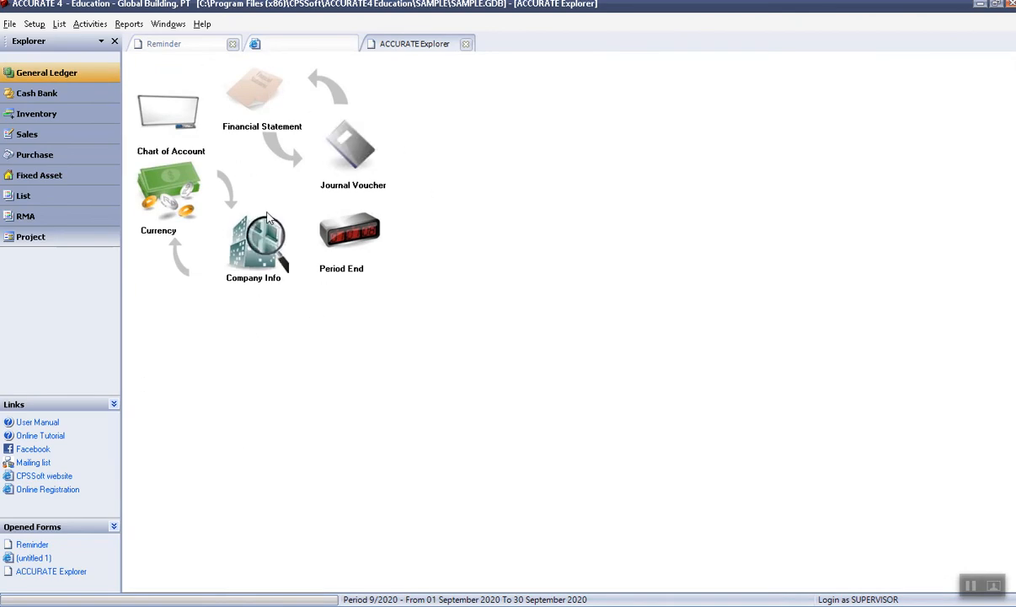
Display the Cash Bank module overview in the Explorer pane.
left_click(85, 26)
mouse_move(115, 46)
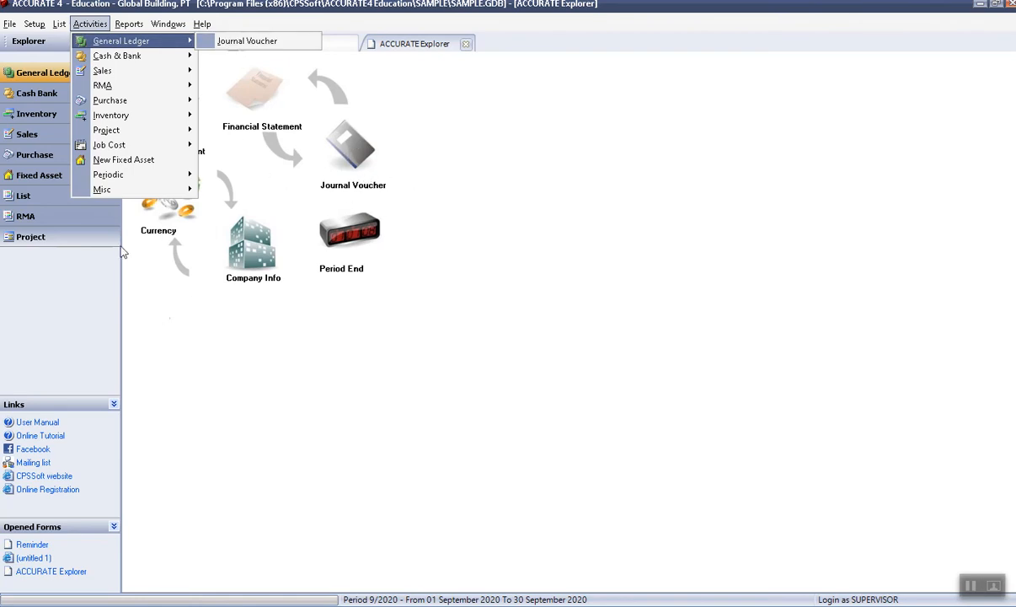
left_click(25, 95)
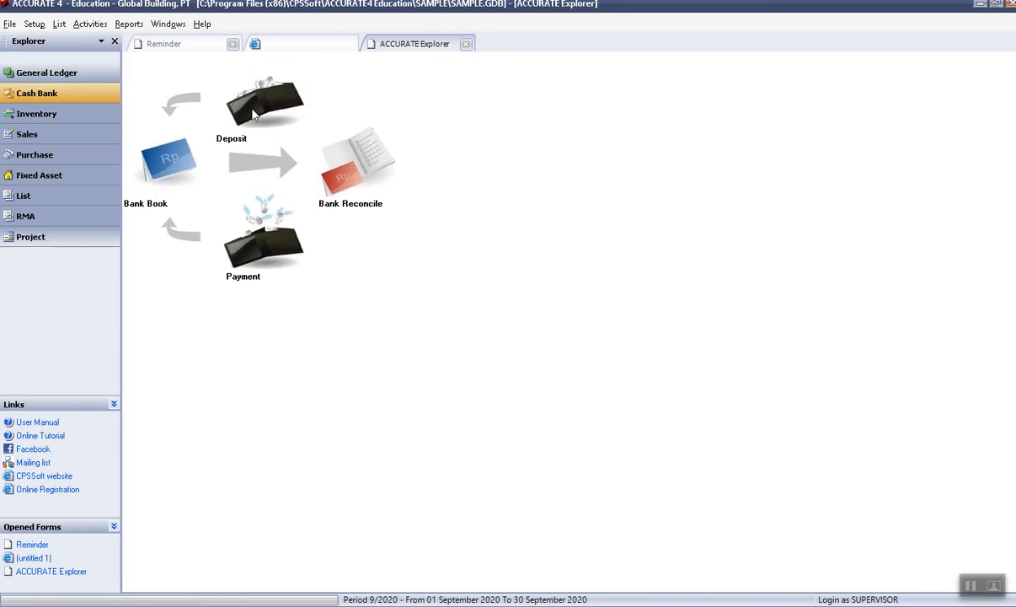
Start a new Other Payment from the Activities menu and from the overview, closing each form.
left_click(91, 24)
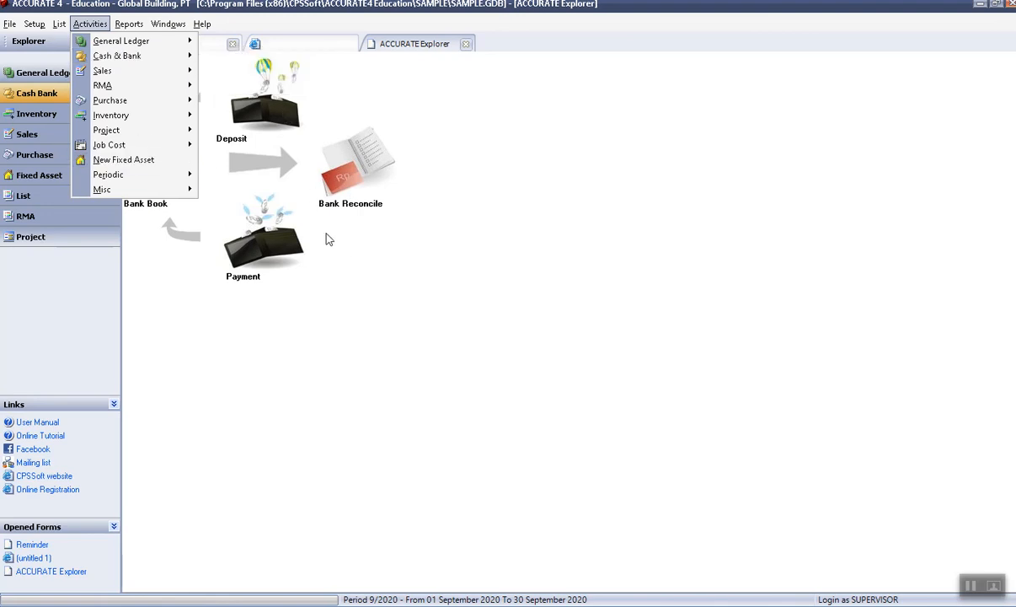
mouse_move(151, 56)
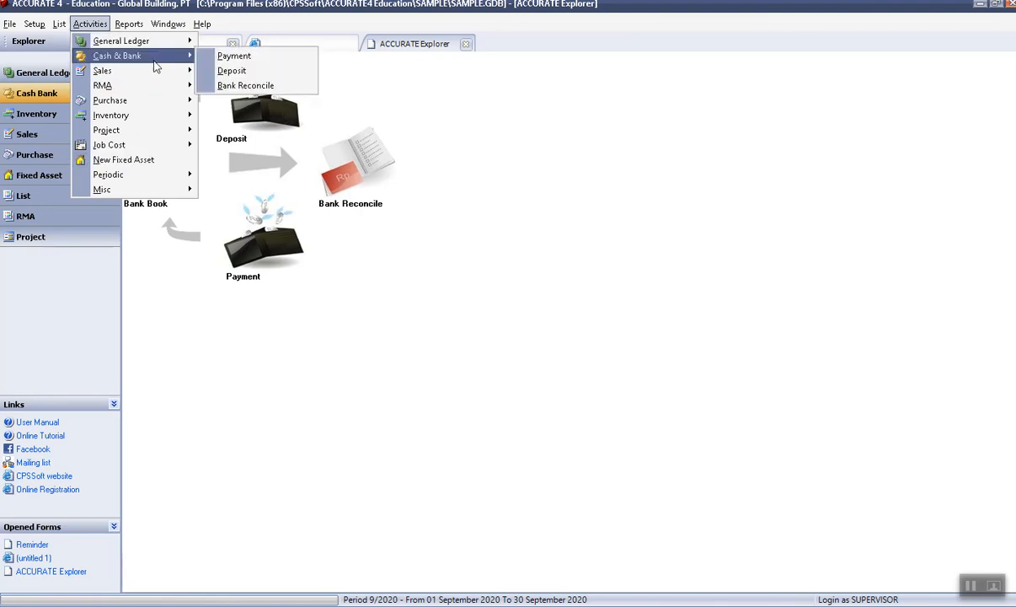
left_click(237, 58)
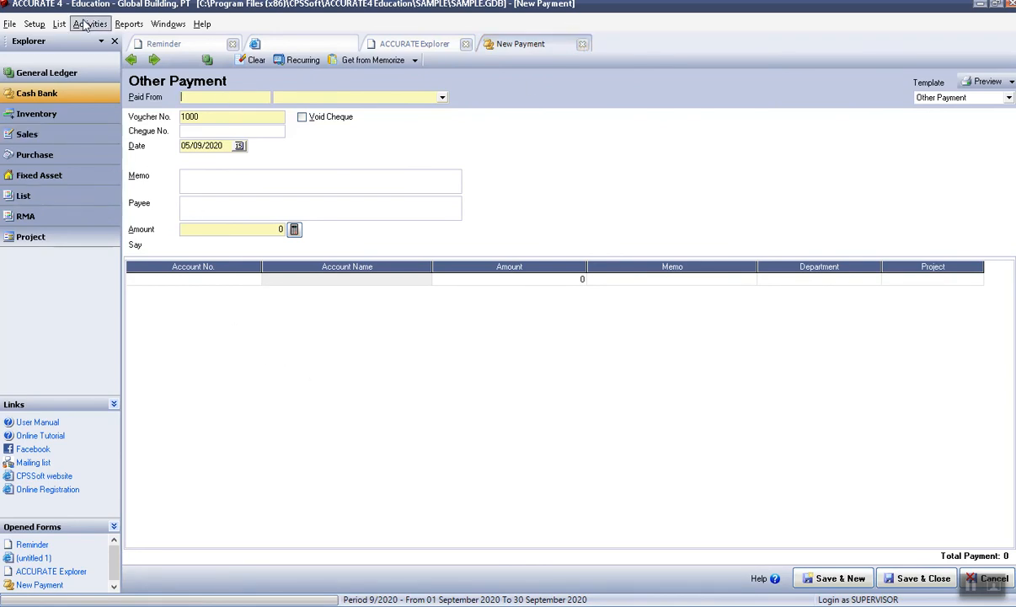
left_click(582, 44)
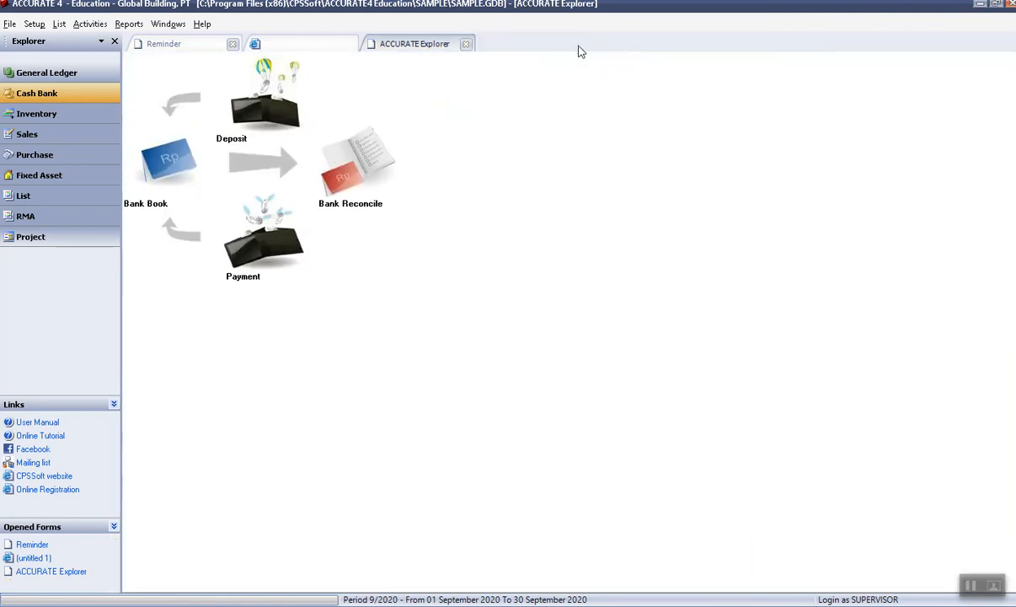
left_click(284, 234)
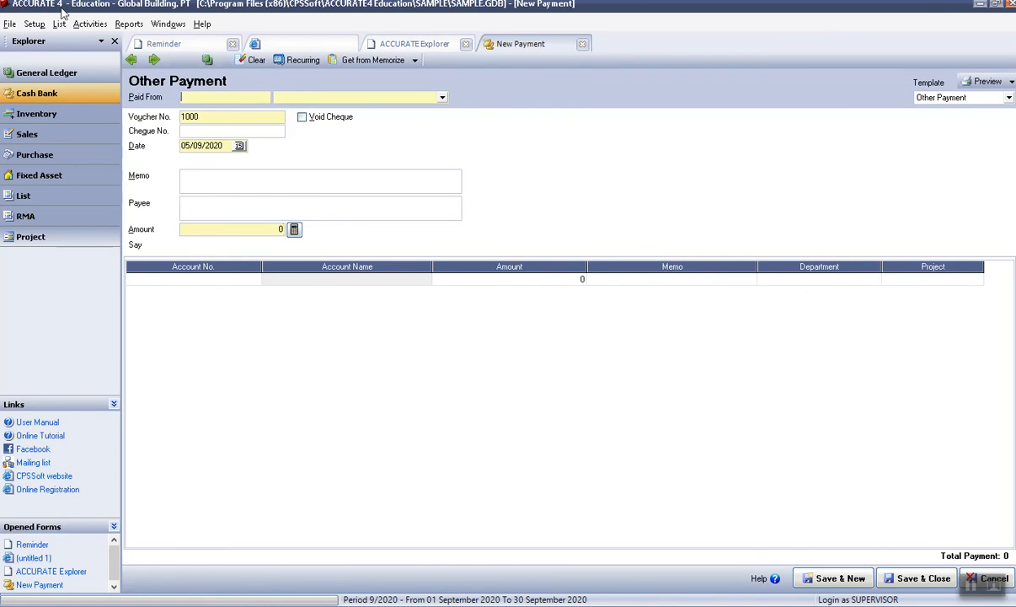
left_click(583, 46)
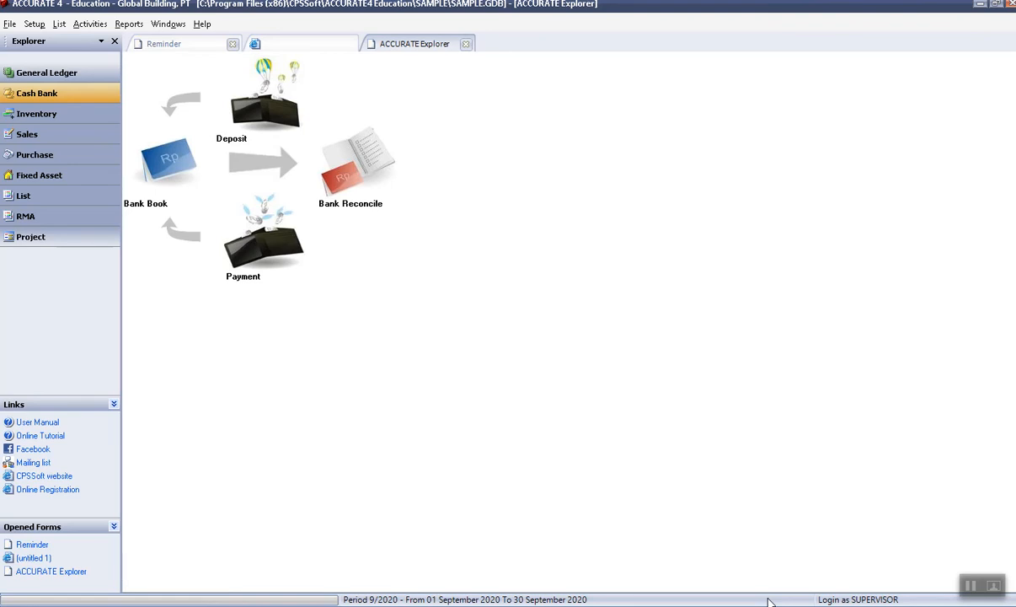
key("alt+f")
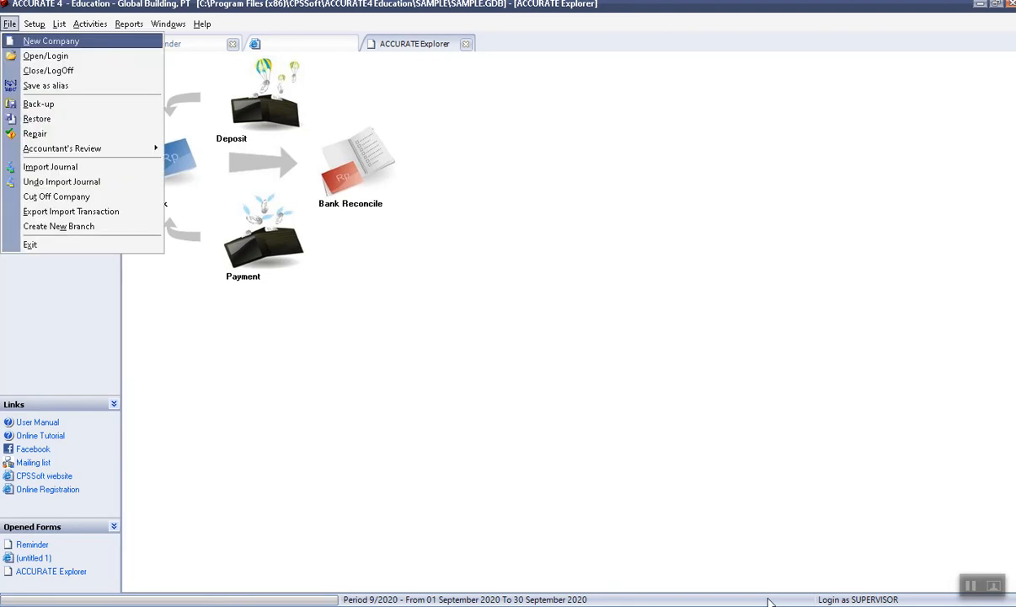
key("Escape")
key("alt+l")
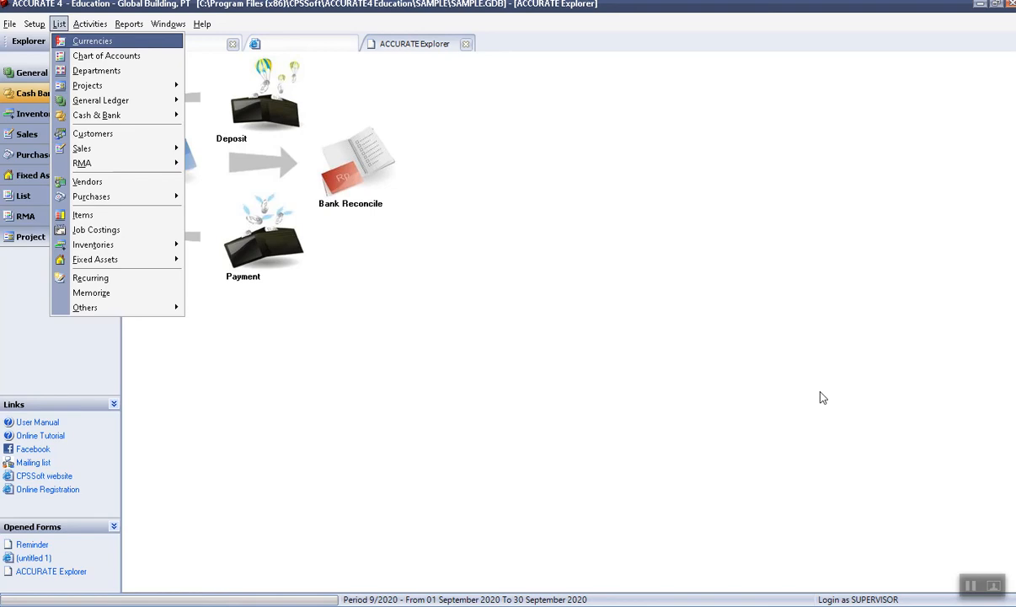
key("Escape")
key("alt+a")
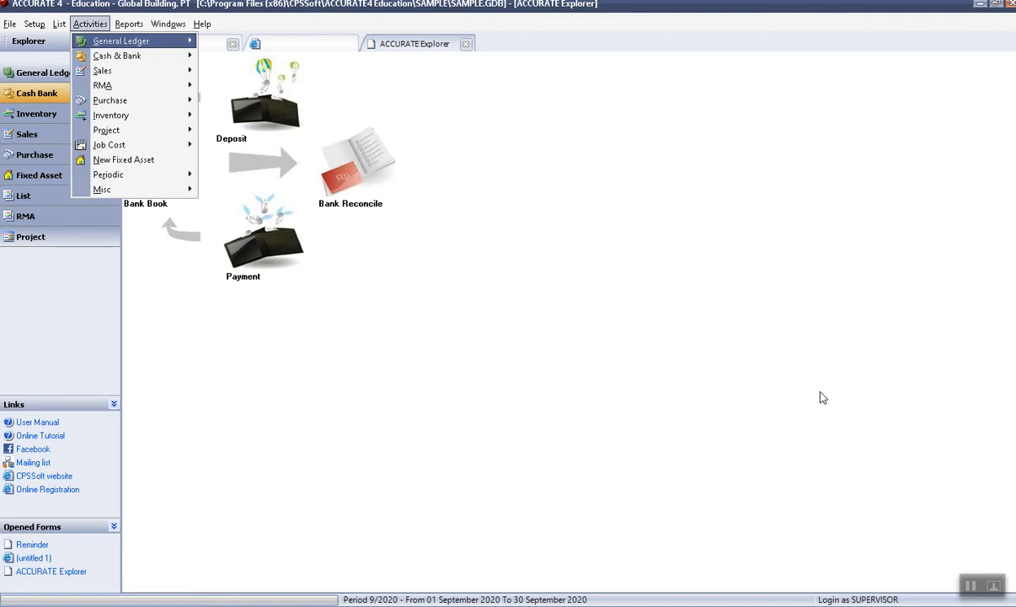
key("c")
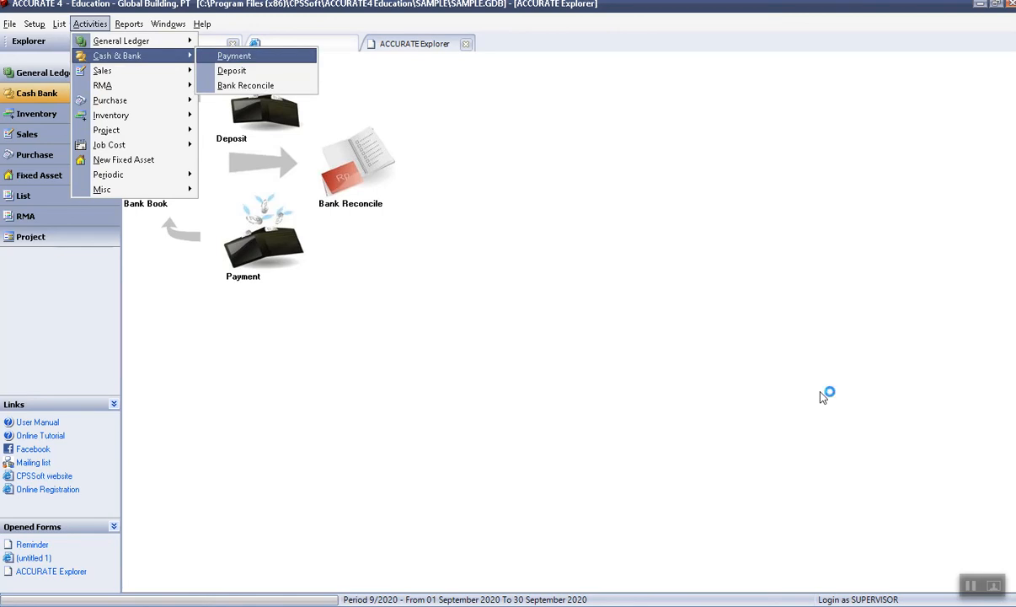
key("Return")
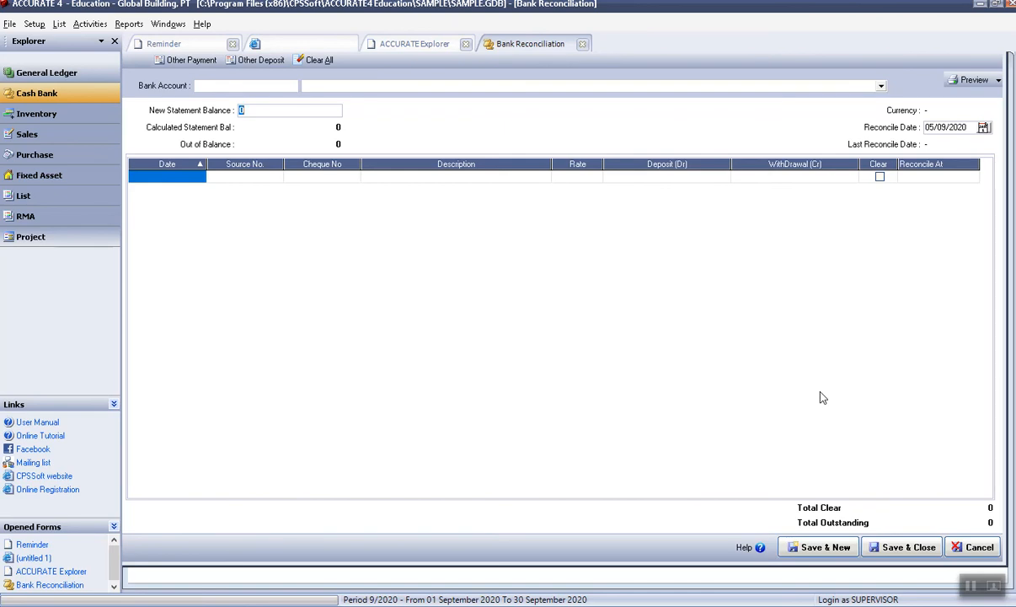
left_click(582, 44)
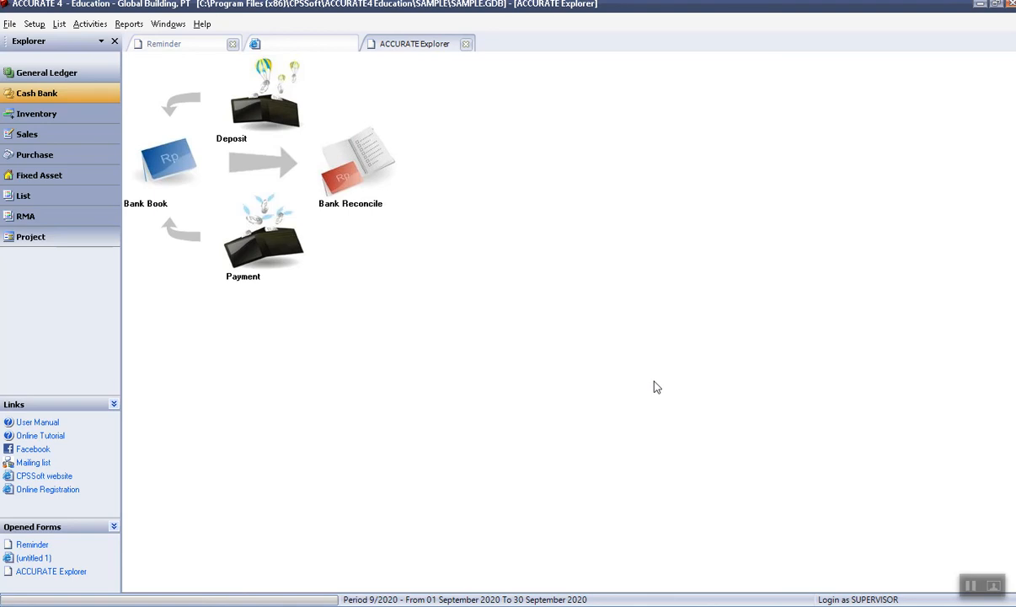
key("alt")
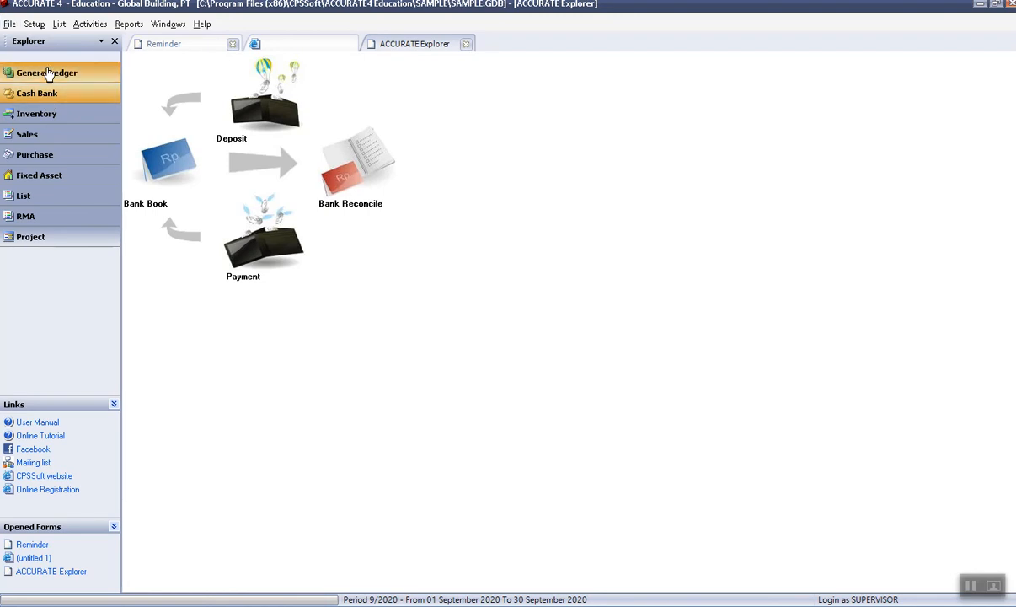
Show the General Ledger overview and open Bank Reconciliation from the Activities menu via keyboard.
left_click(48, 74)
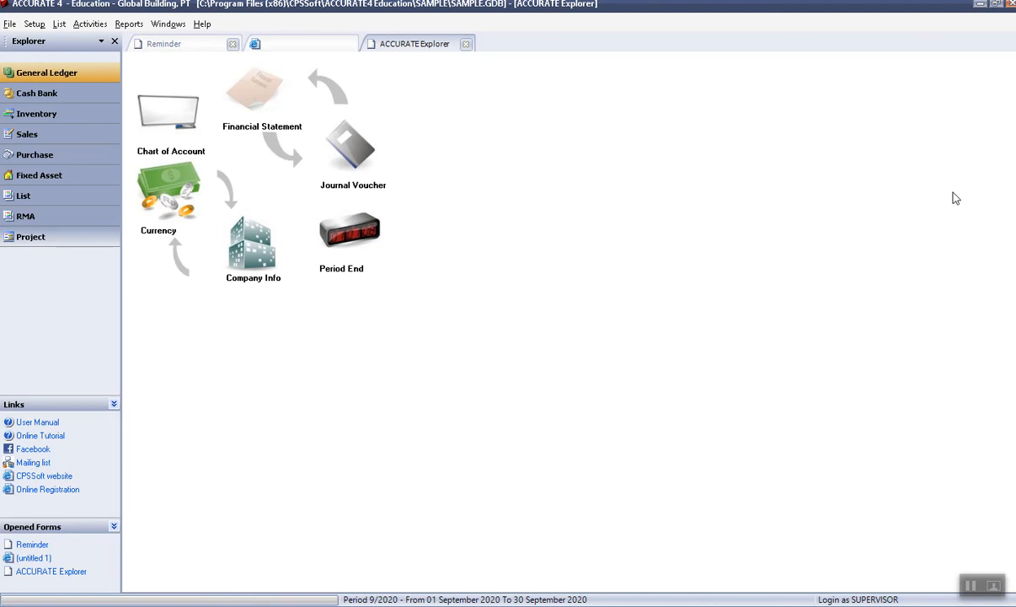
key("alt+a")
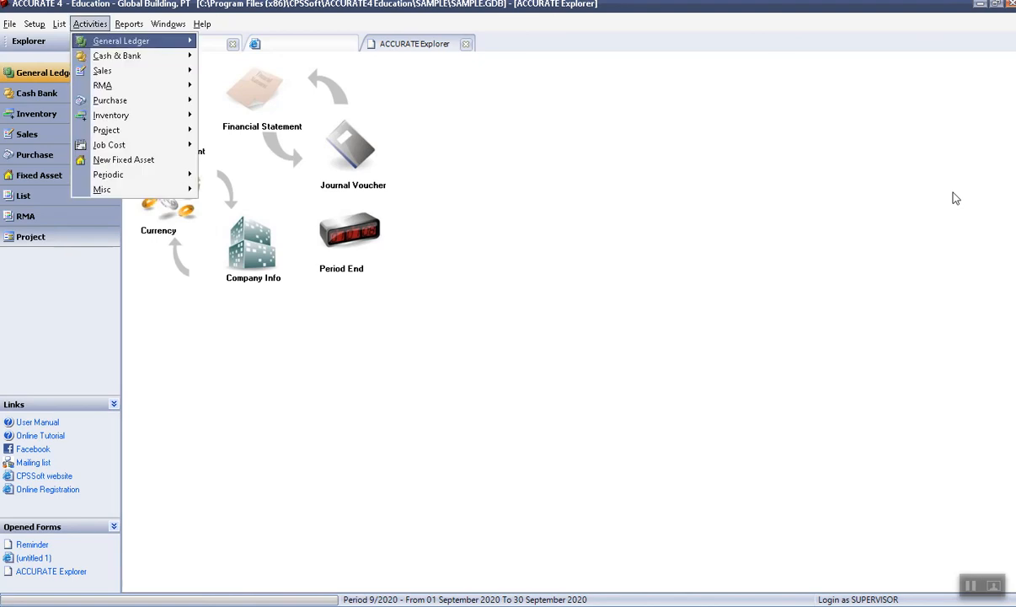
key("Down")
key("Right")
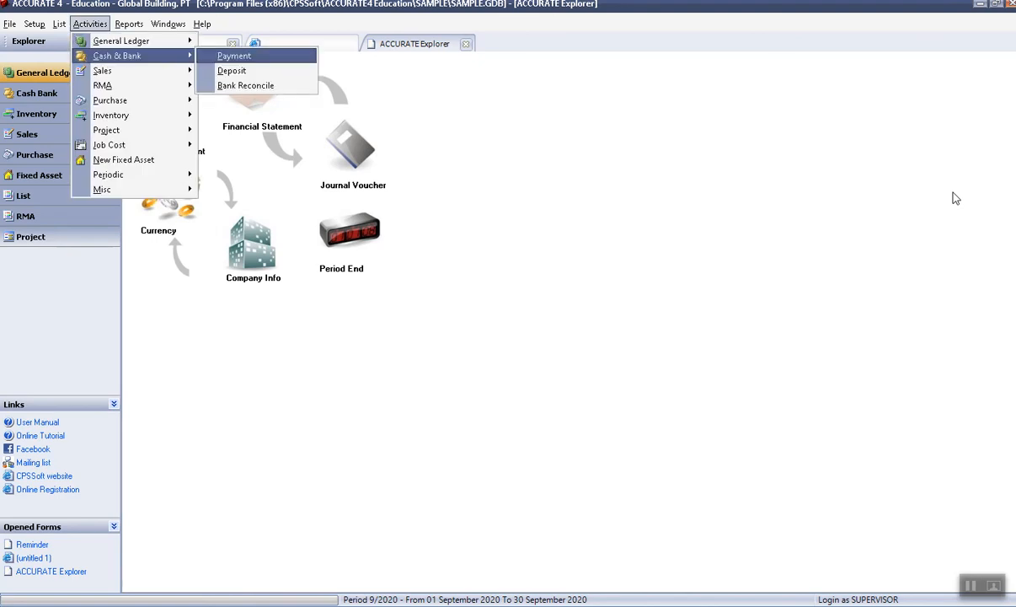
key("Down")
key("Down")
key("Return")
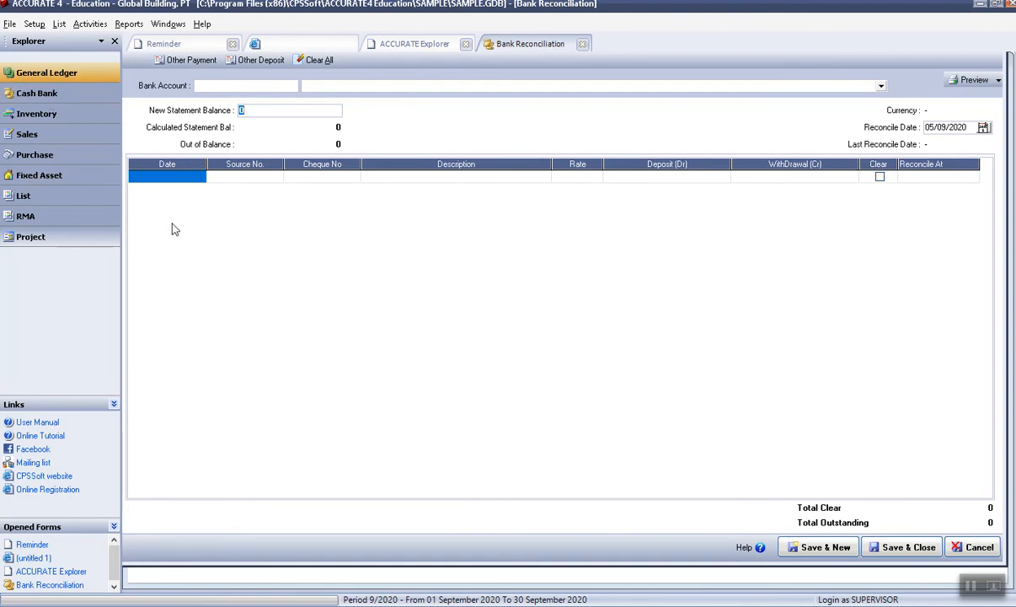
Open a second Bank Reconciliation from the Cash Bank overview, then close both forms.
left_click(52, 100)
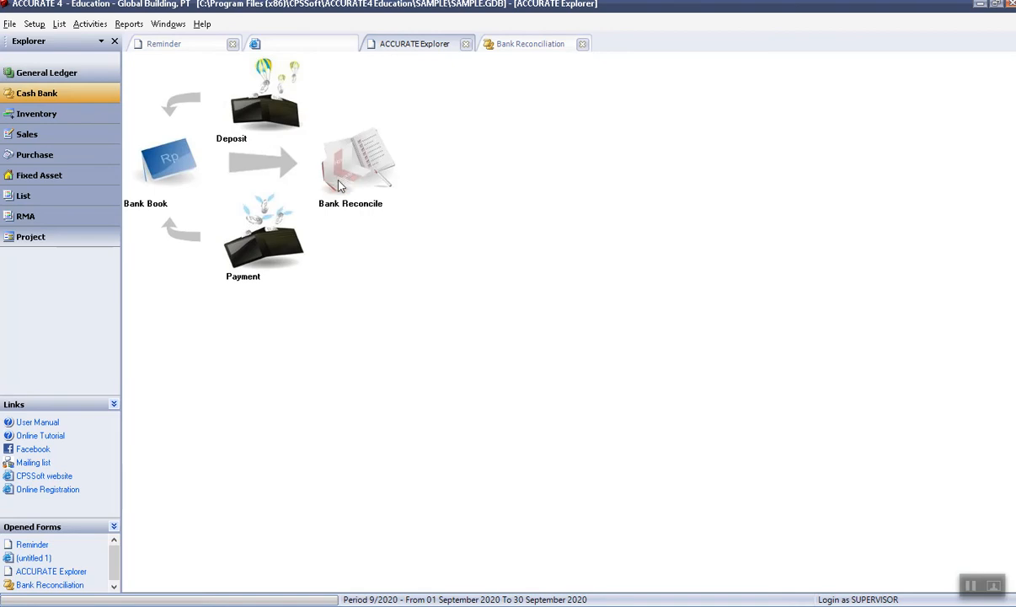
left_click(347, 172)
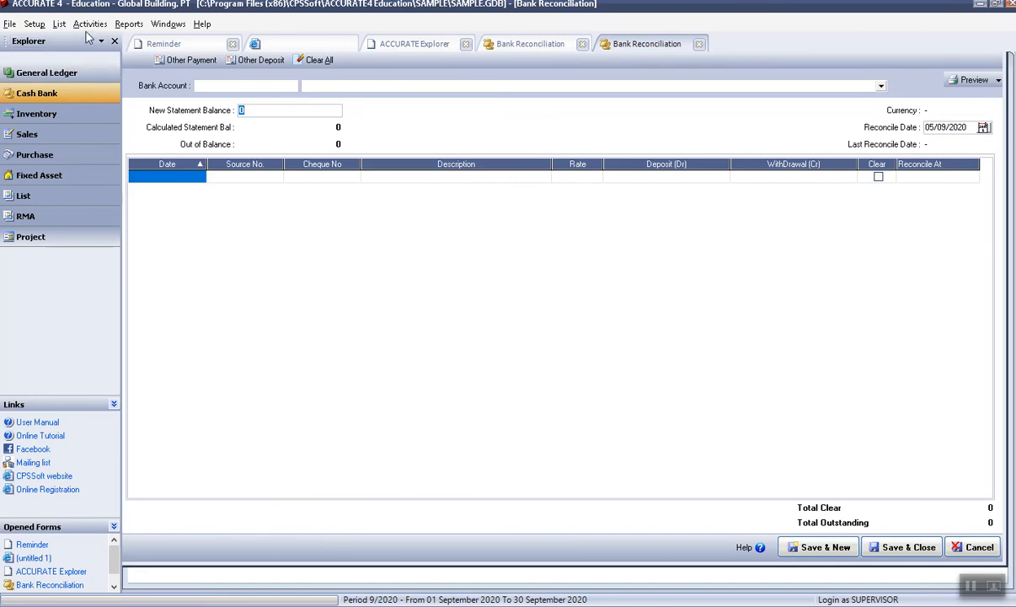
left_click(8, 24)
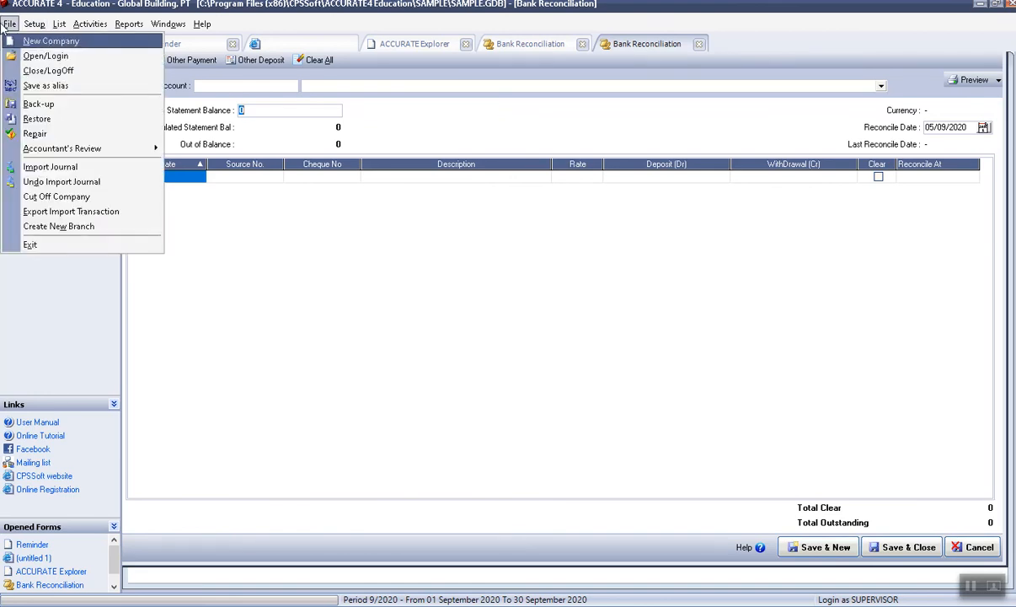
mouse_move(34, 24)
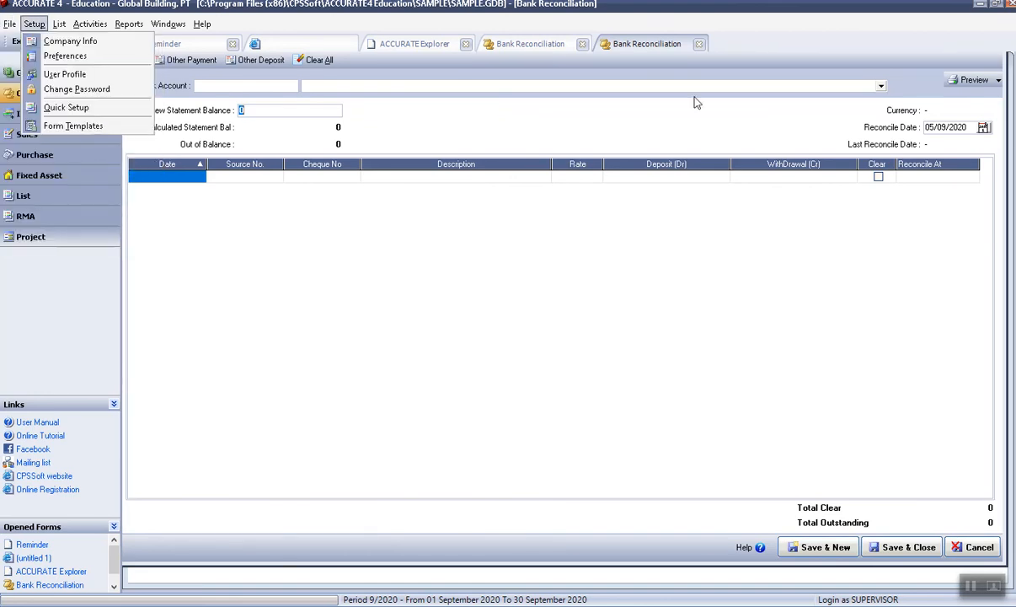
left_click(698, 43)
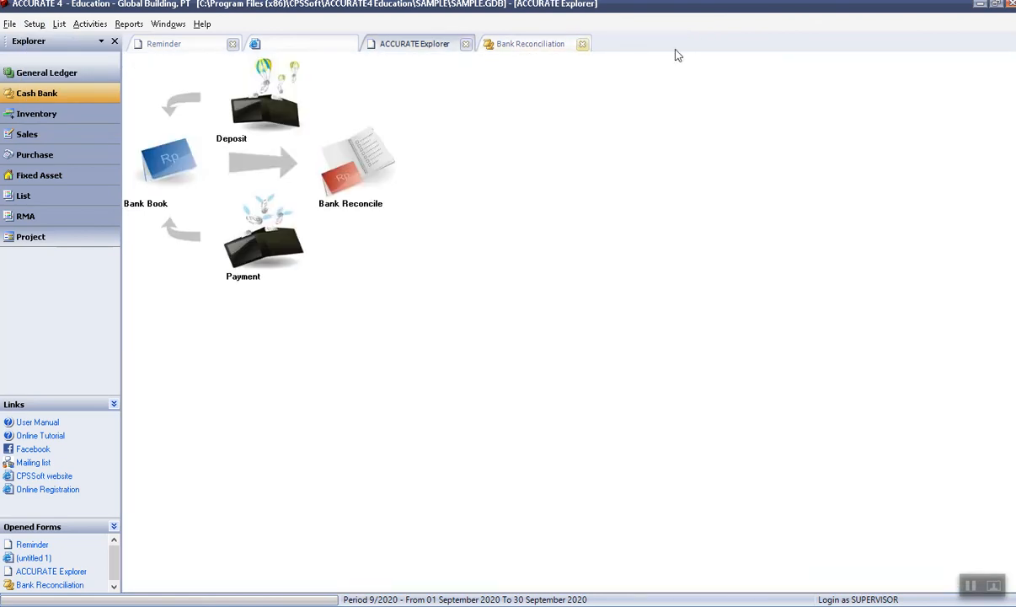
left_click(581, 45)
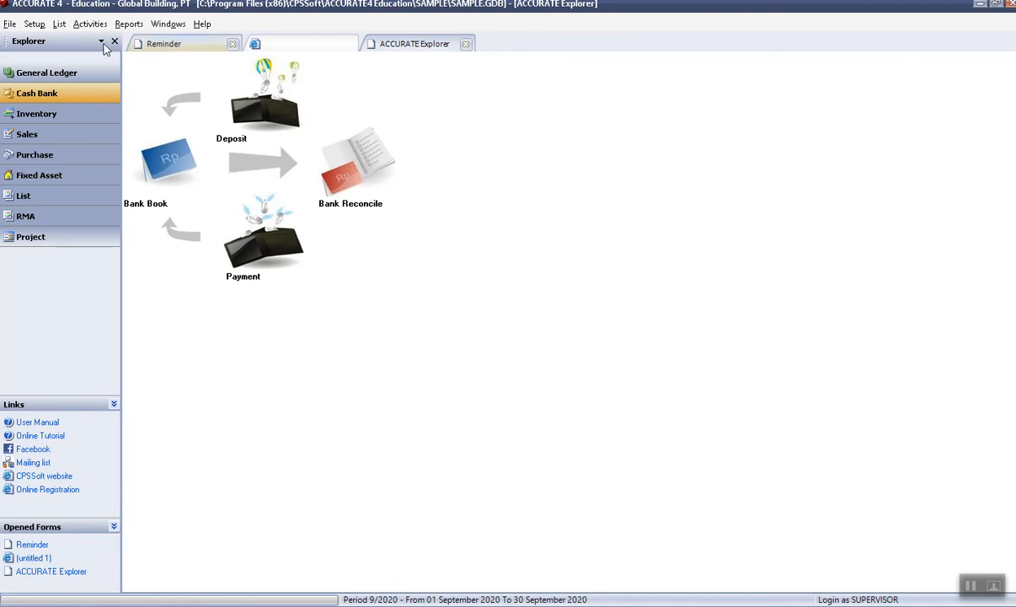
Open the Payments list through List > Cash & Bank > Payment.
left_click(9, 23)
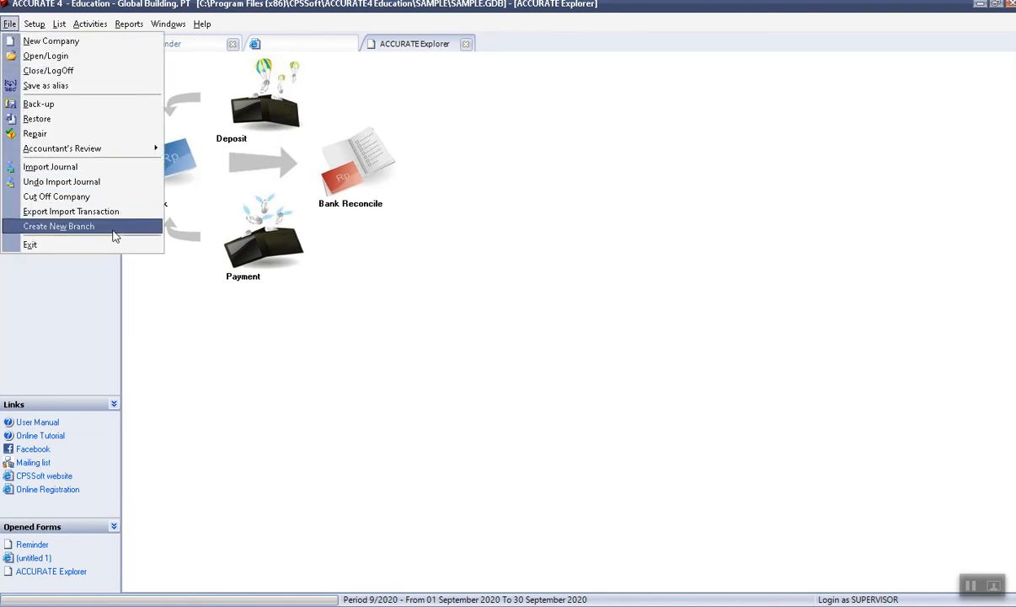
mouse_move(28, 29)
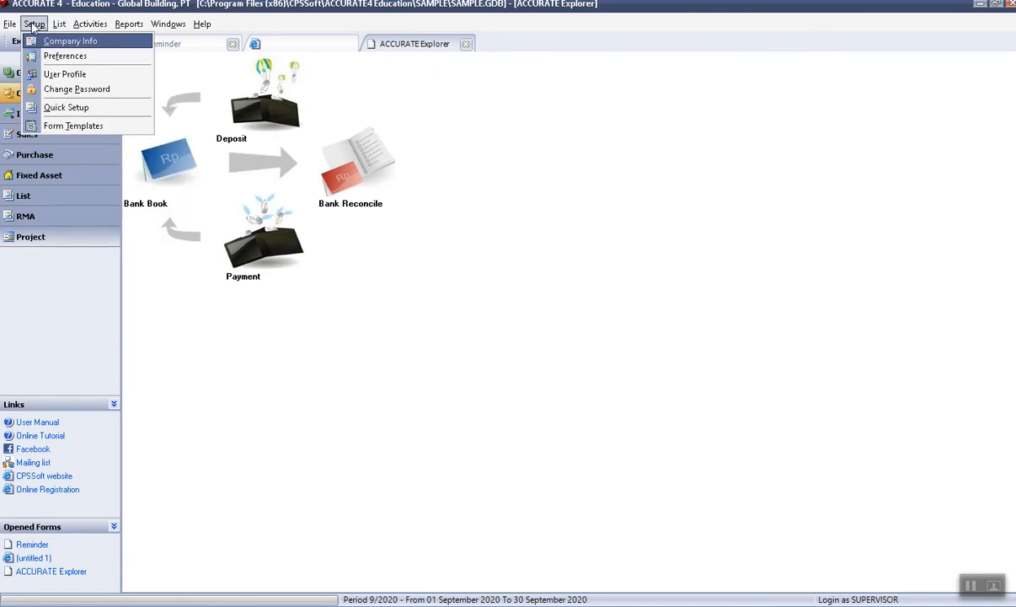
mouse_move(59, 25)
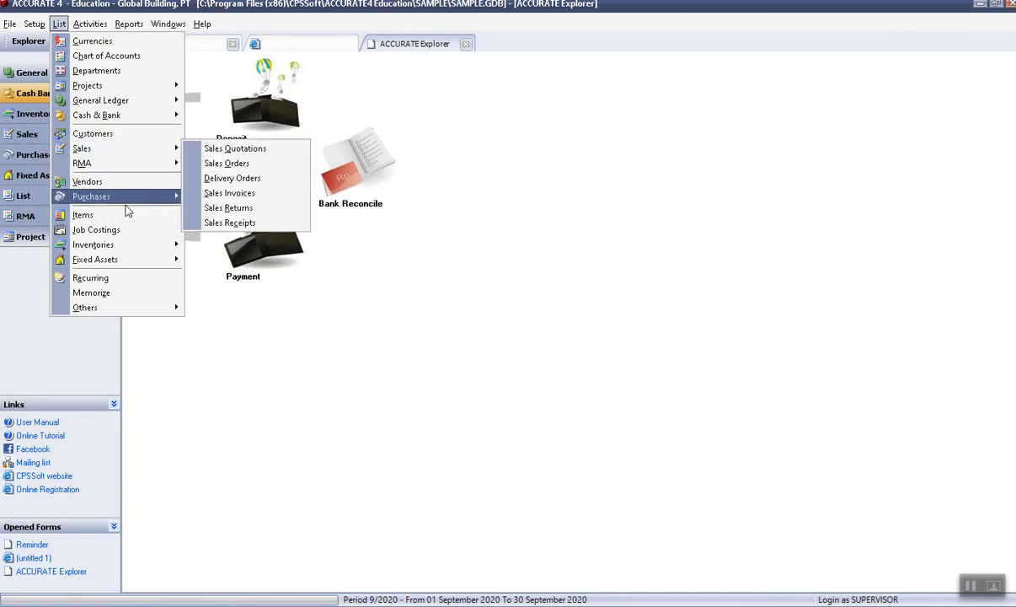
mouse_move(132, 116)
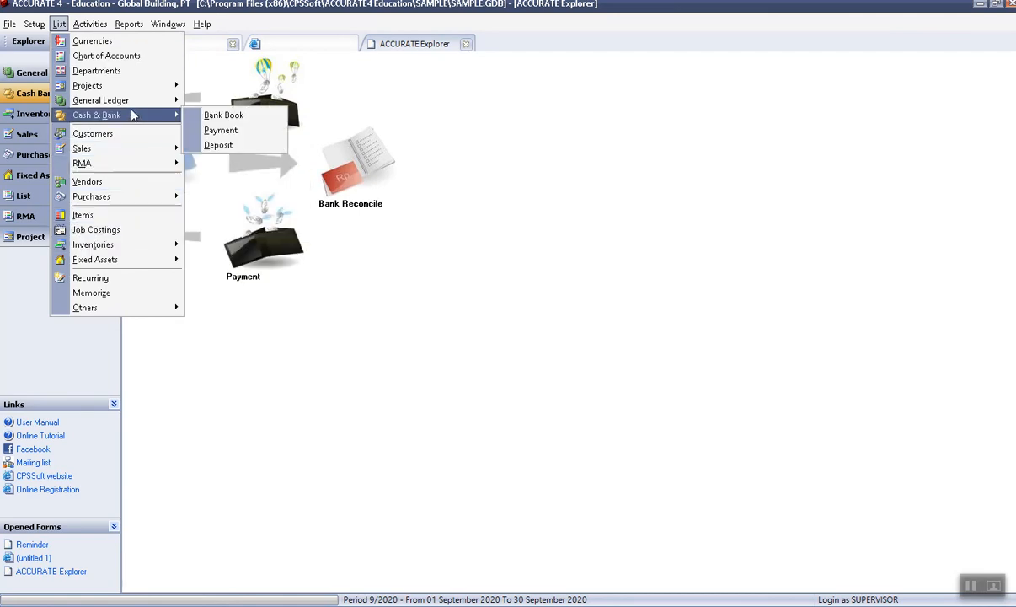
left_click(235, 139)
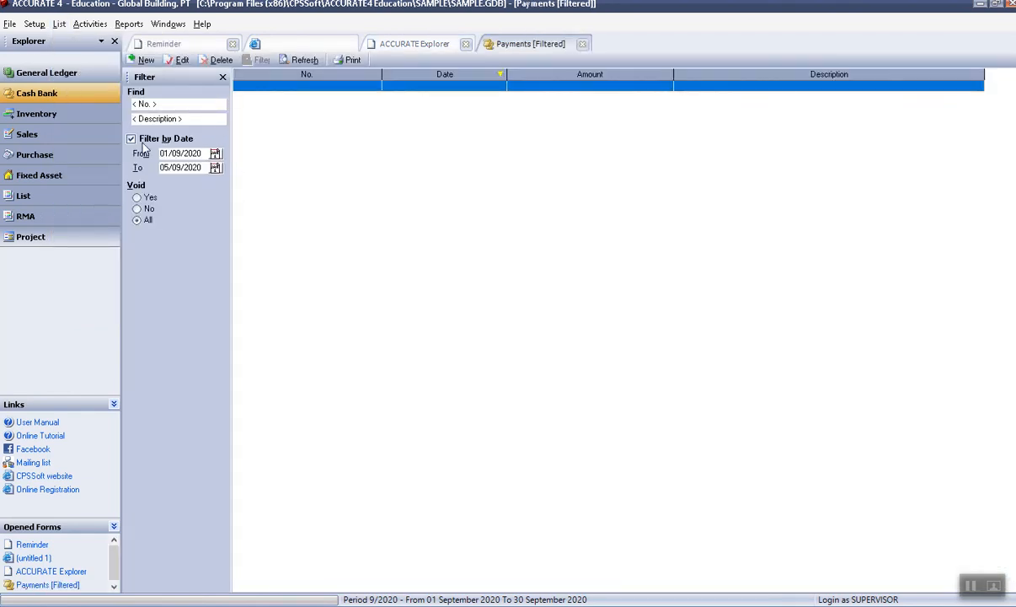
Toggle the Payments Filter by Date off, on and off again, then close the Payments list.
left_click(131, 139)
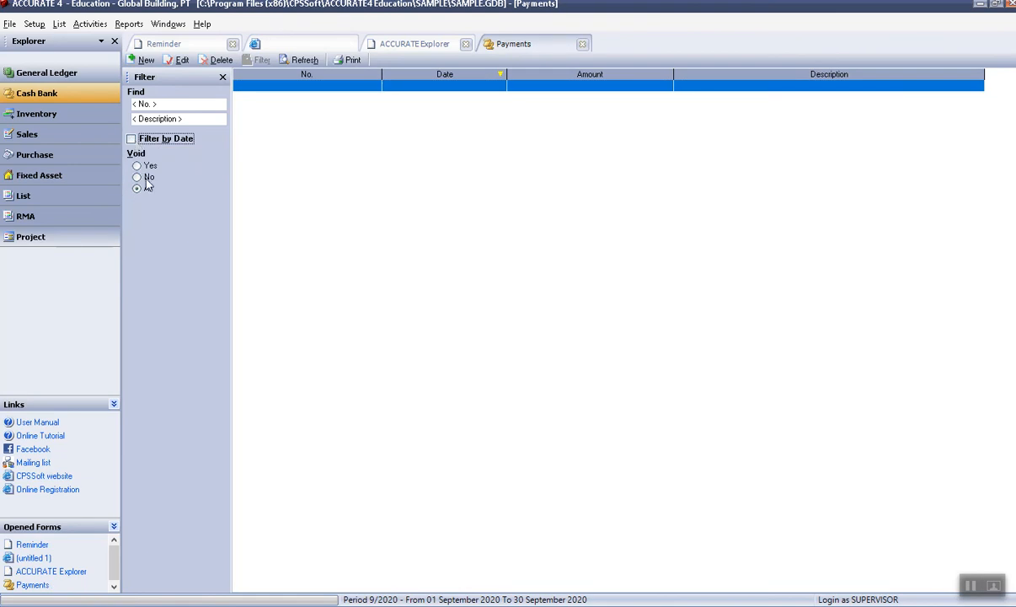
left_click(132, 140)
left_click(131, 139)
left_click(581, 45)
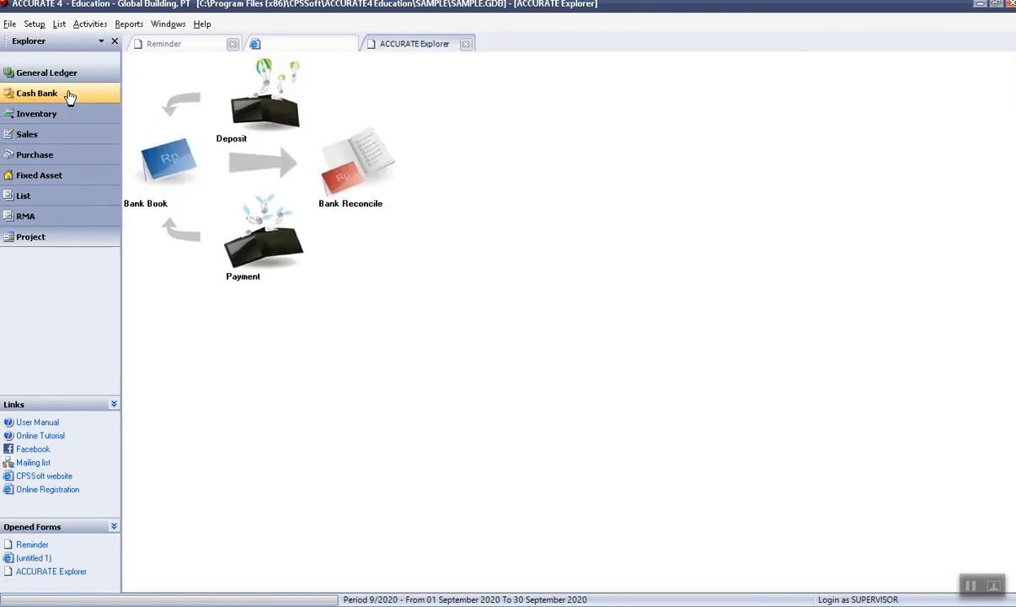
Open the Journal Vouchers list from List > General Ledger.
left_click(59, 24)
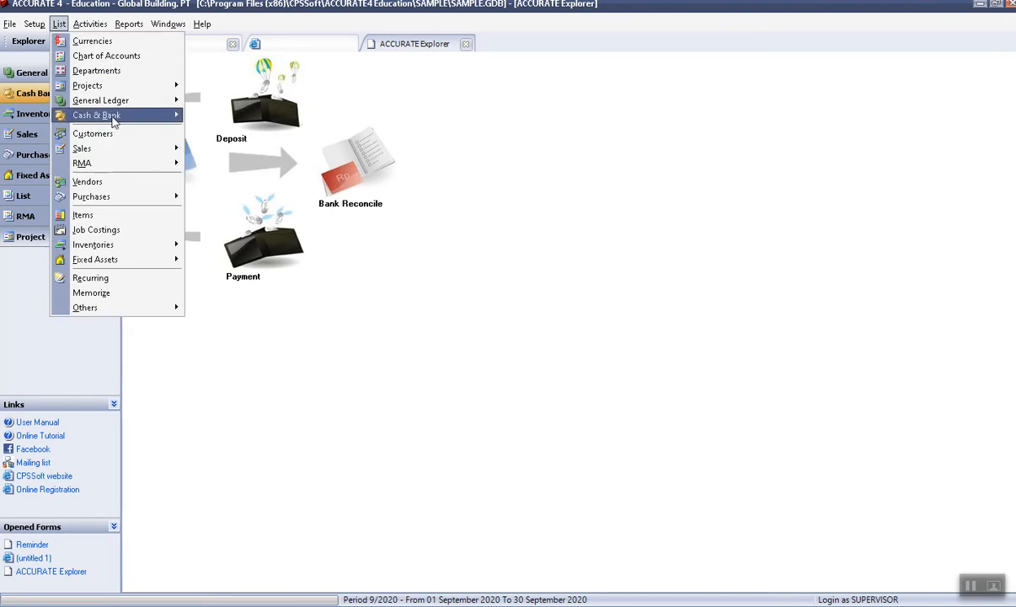
mouse_move(114, 121)
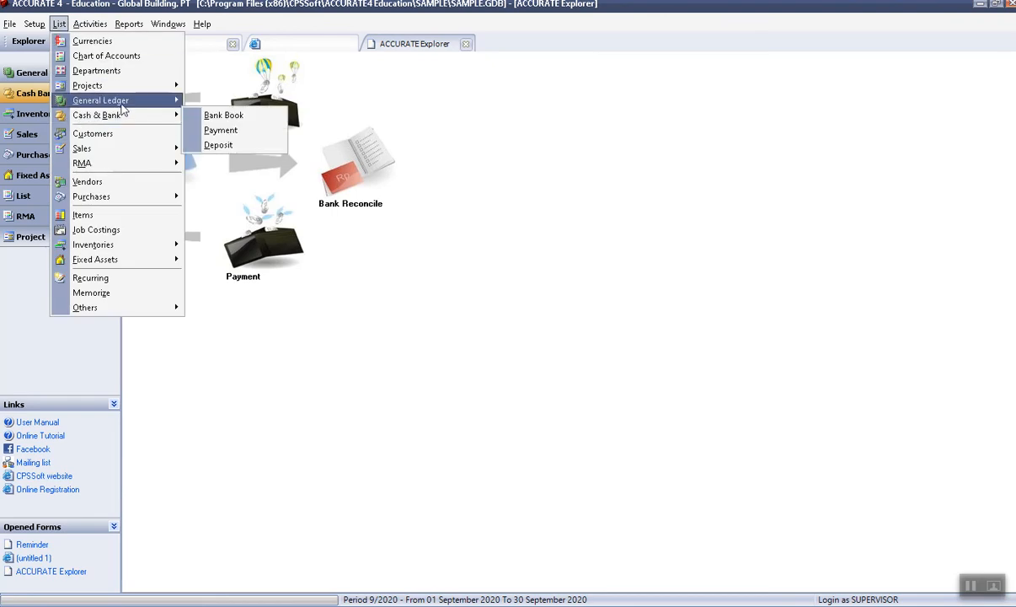
mouse_move(131, 102)
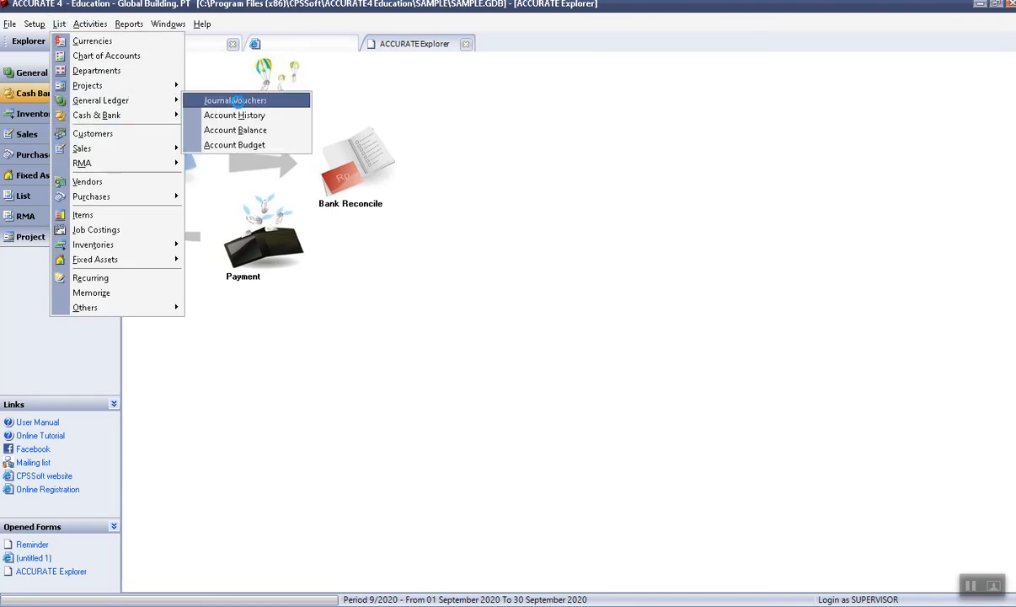
left_click(228, 101)
Uncheck Filter by Date so journal vouchers 1000 through 1035 from all dates appear.
left_click(132, 140)
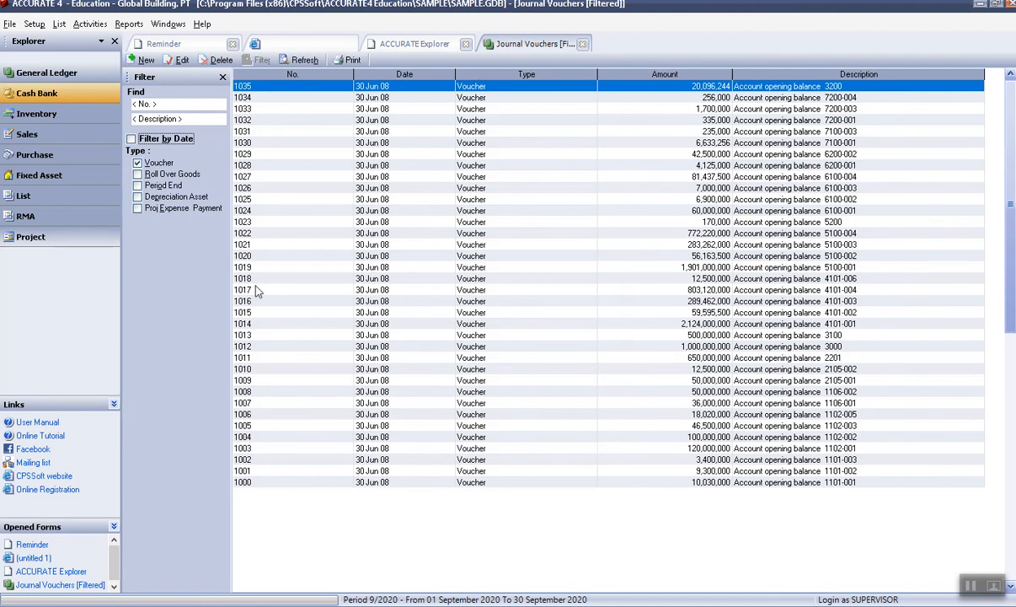
Open journal voucher 1019 and change its debit and credit amounts to 1,900,000.
double_click(242, 268)
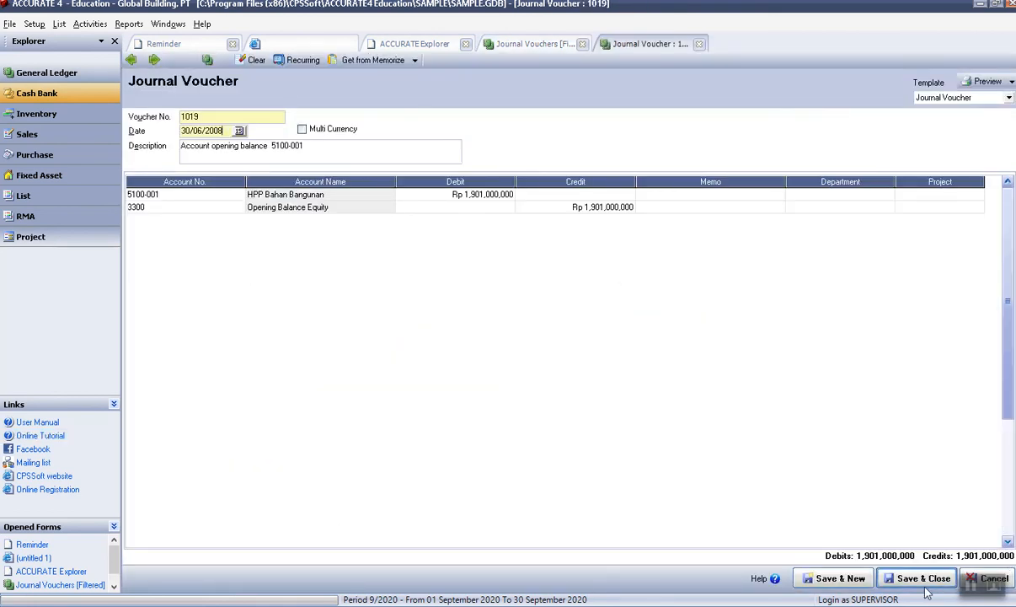
left_click(487, 199)
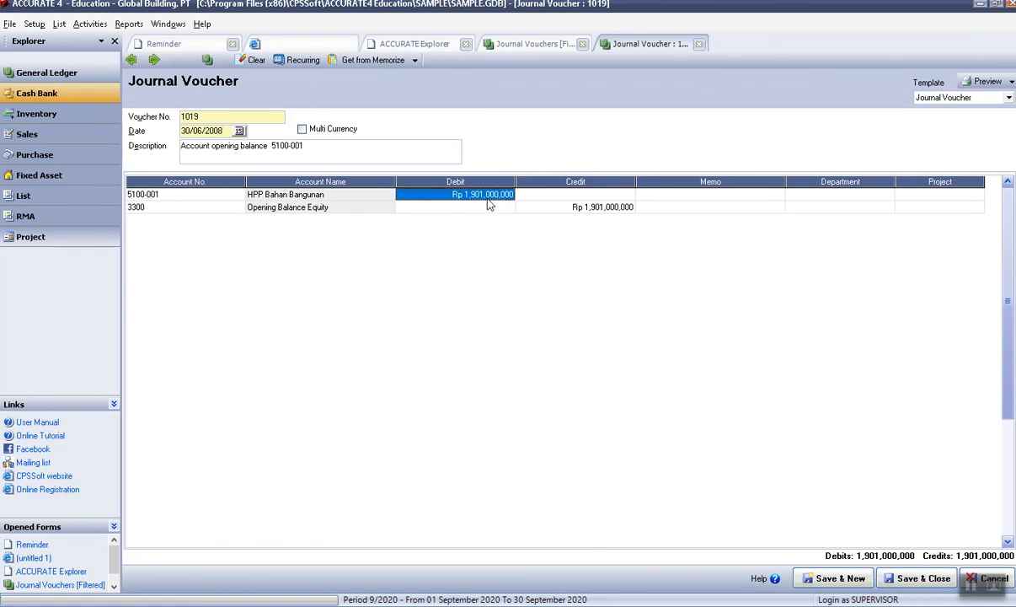
type("1900000")
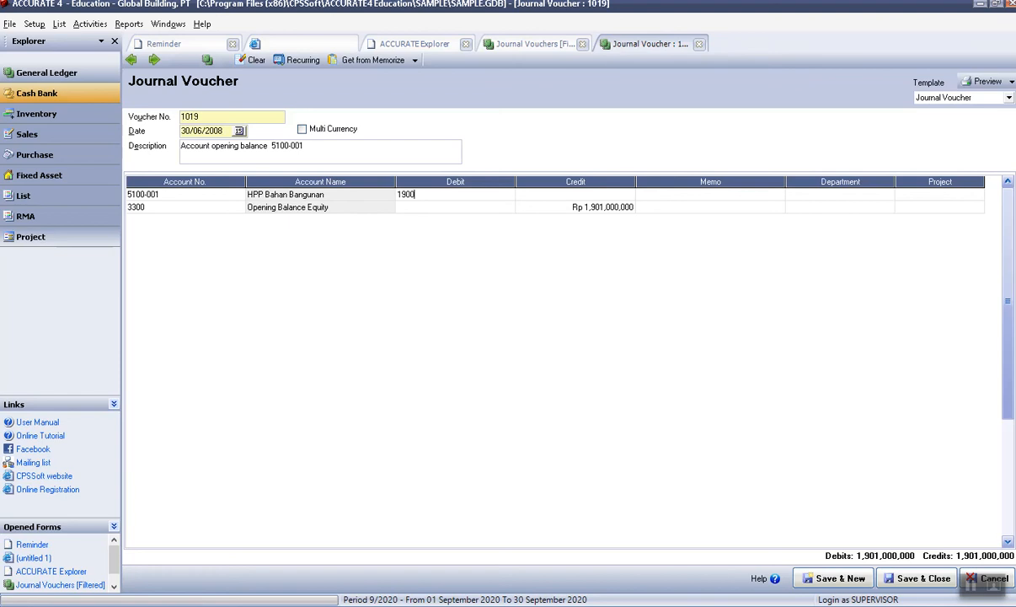
key("Tab")
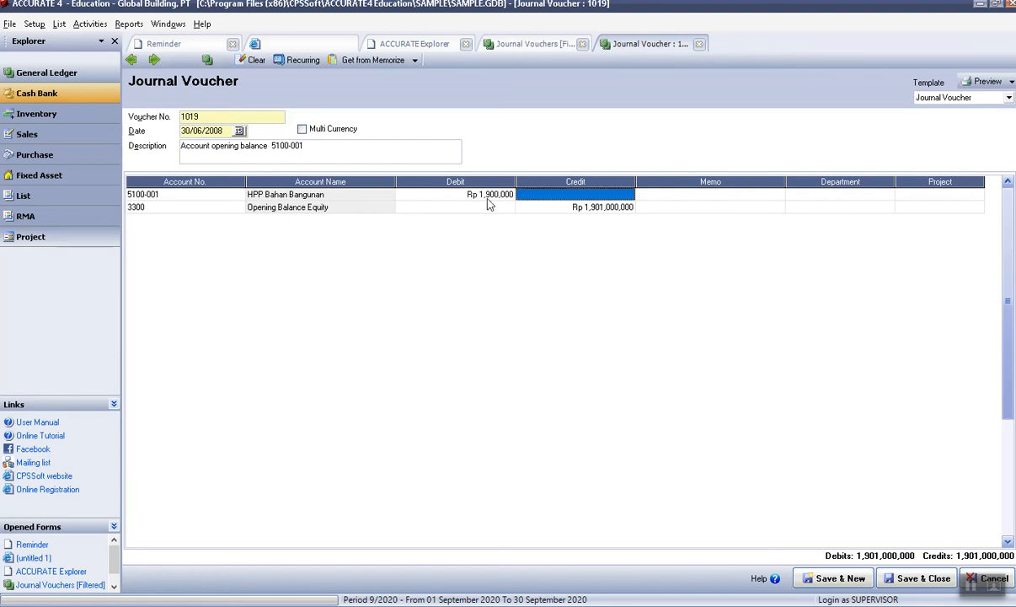
key("Down")
type("1,900,000")
key("Tab")
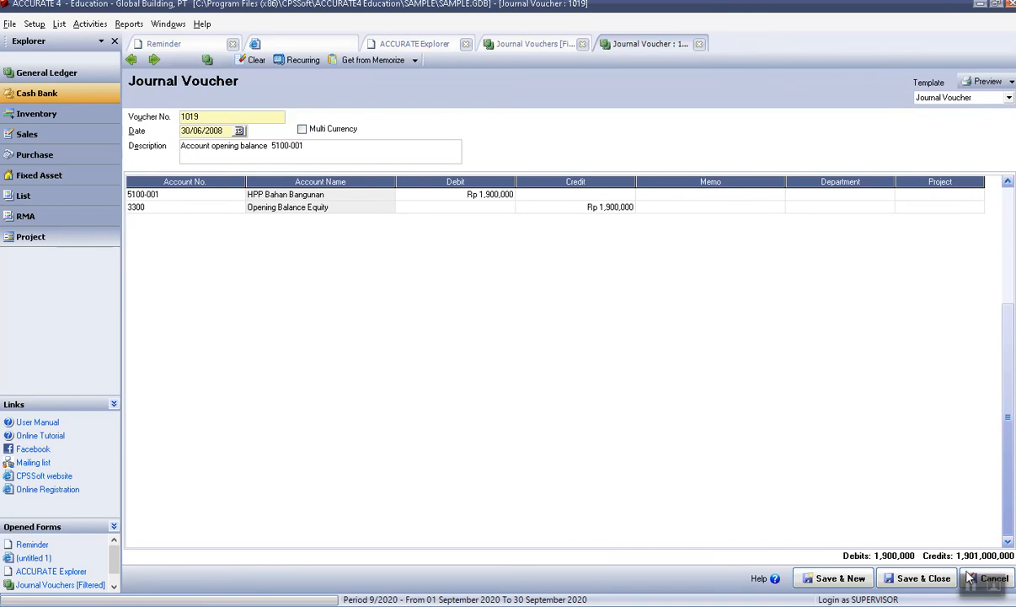
Close voucher 1019 choosing No to discard the edits, then close the Journal Vouchers list.
left_click(699, 44)
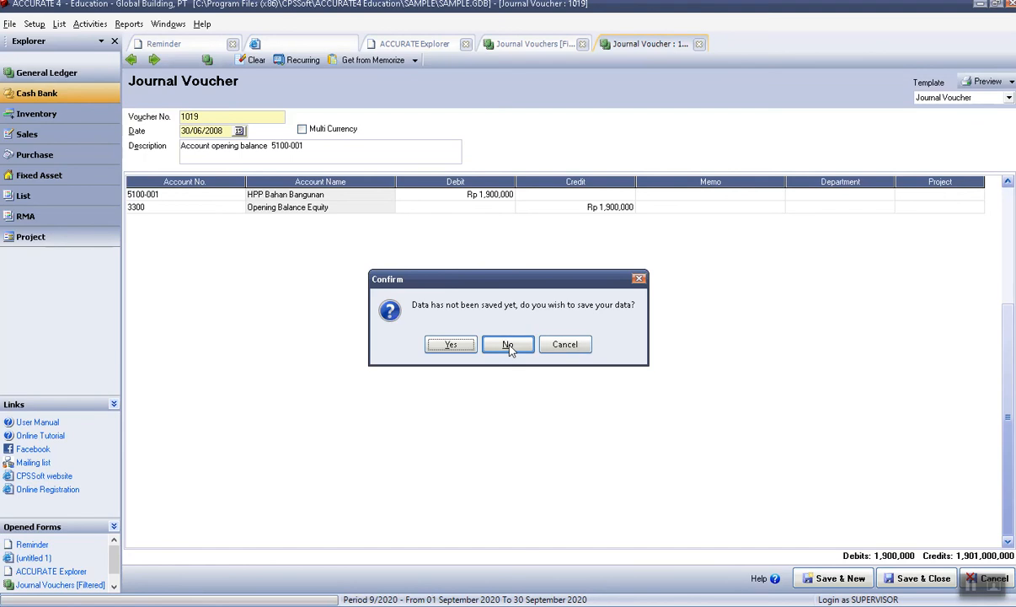
left_click(508, 346)
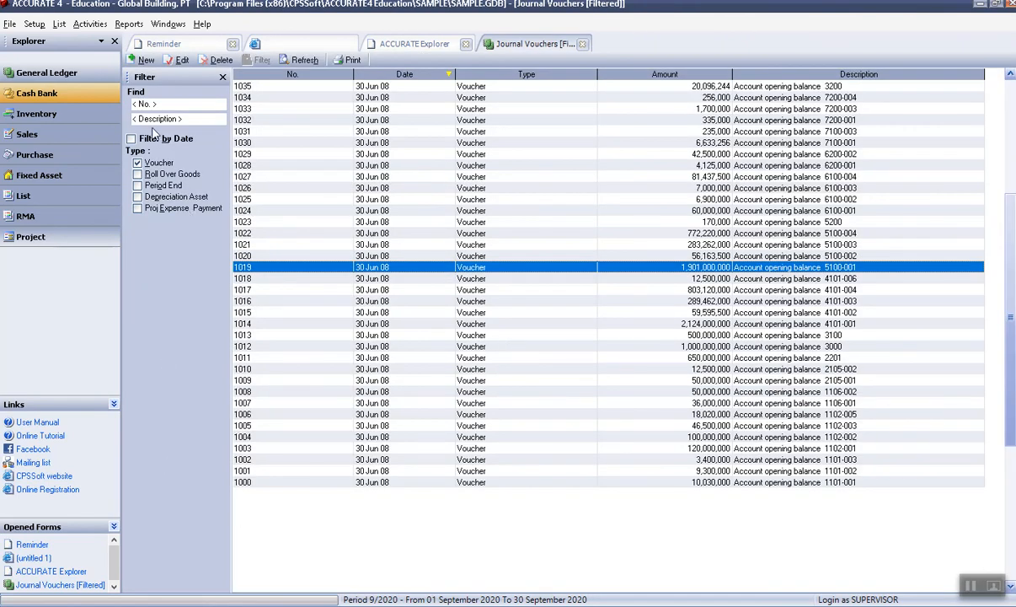
left_click(582, 44)
Browse the List menu without opening anything, then show the Inventory and then Sales flows in Explorer.
left_click(61, 25)
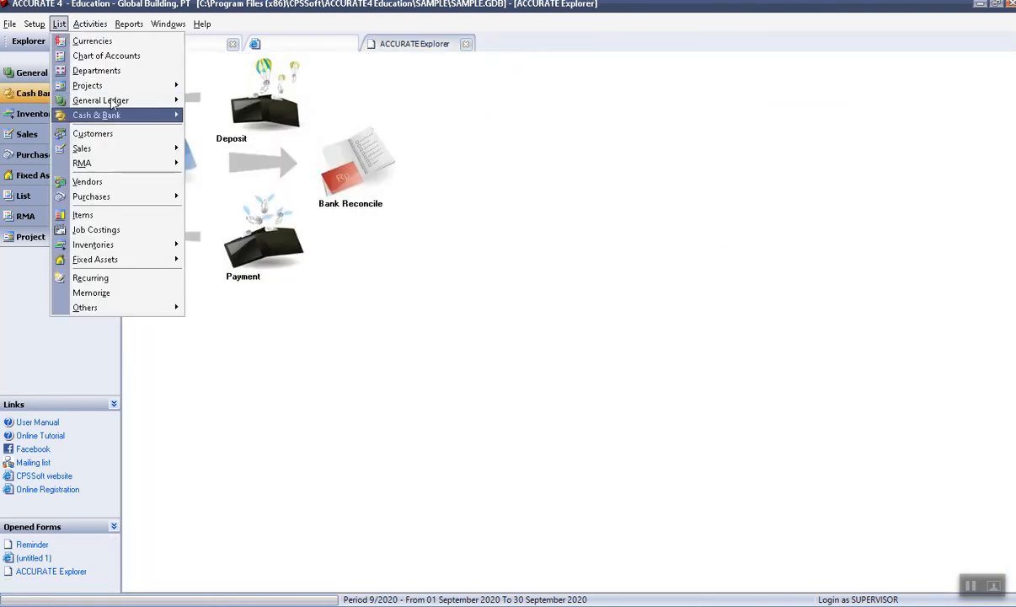
mouse_move(110, 150)
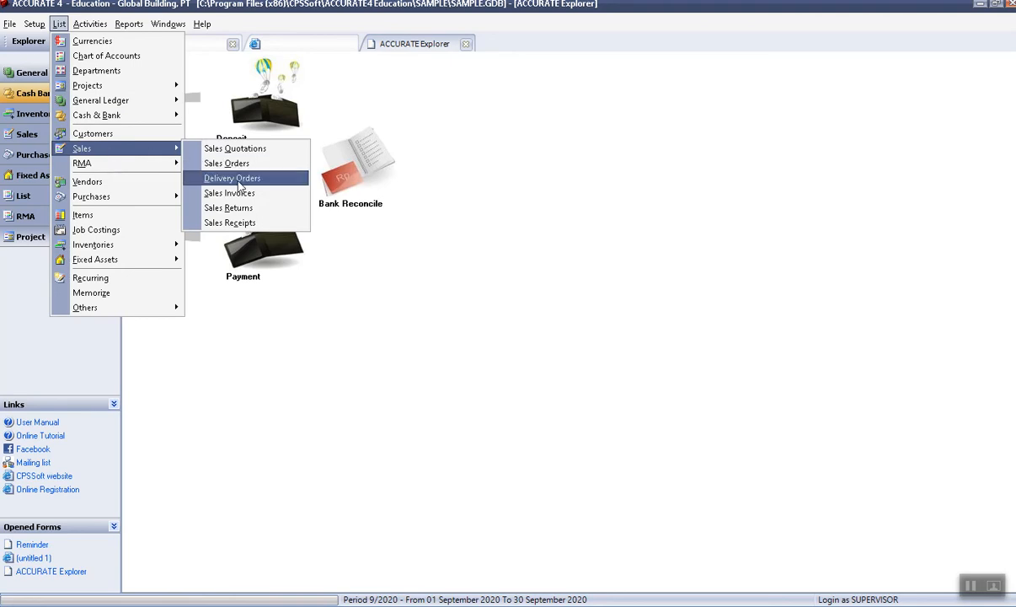
left_click(256, 322)
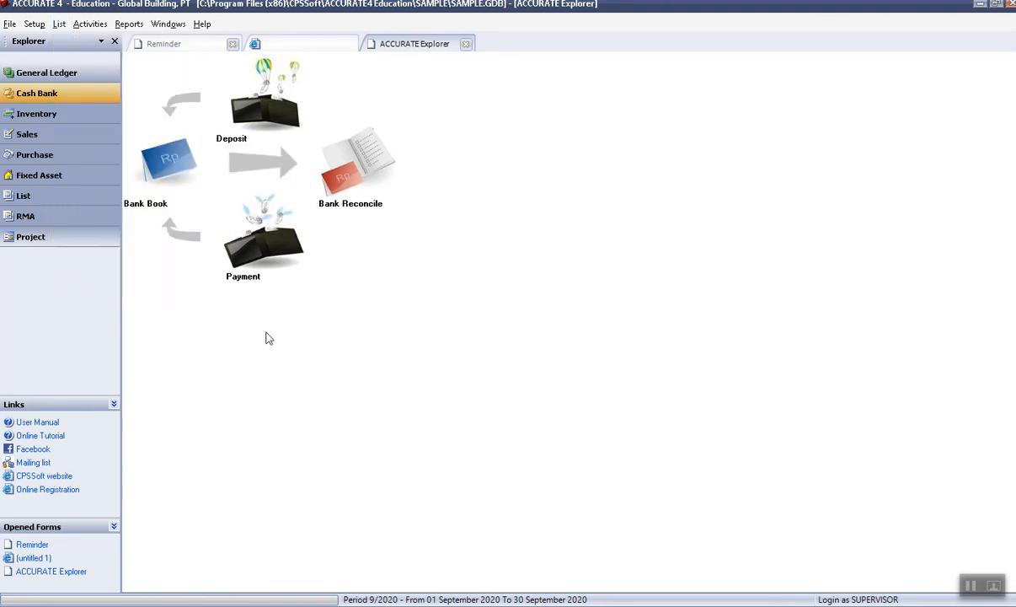
left_click(54, 113)
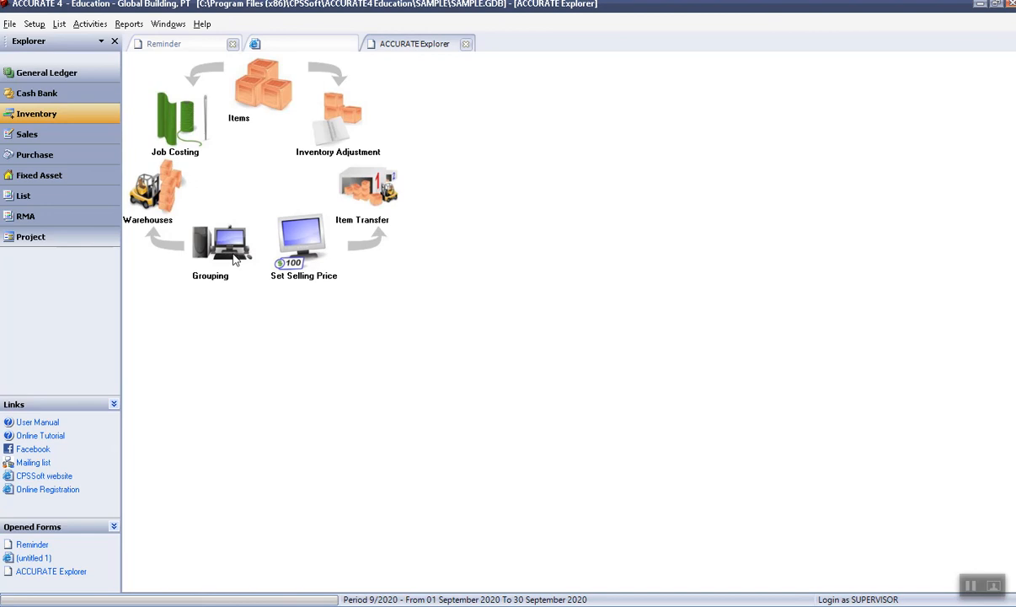
left_click(81, 135)
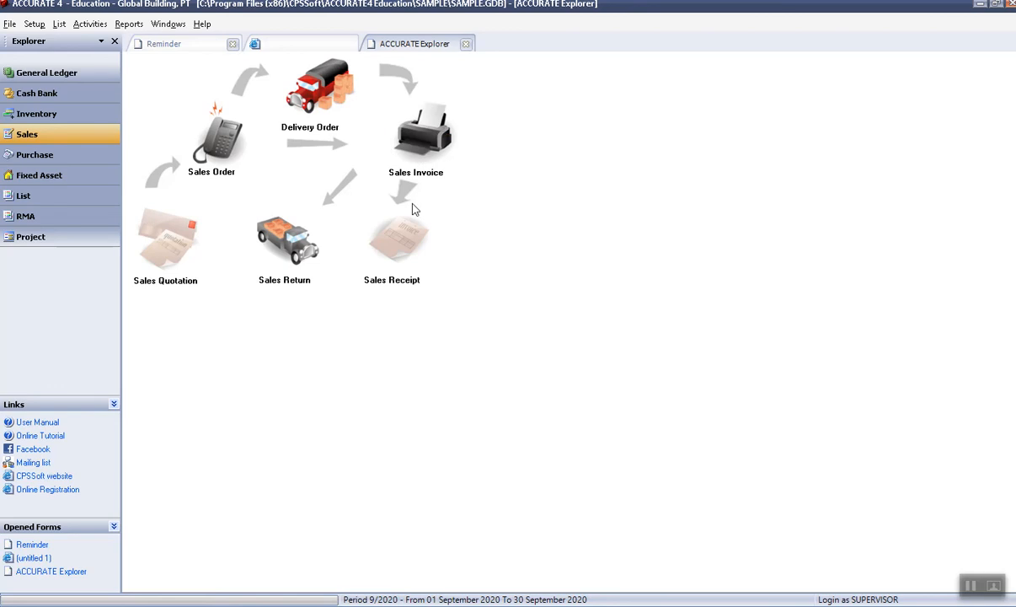
Open the filtered Sales Order list from the List > Sales menu.
left_click(59, 24)
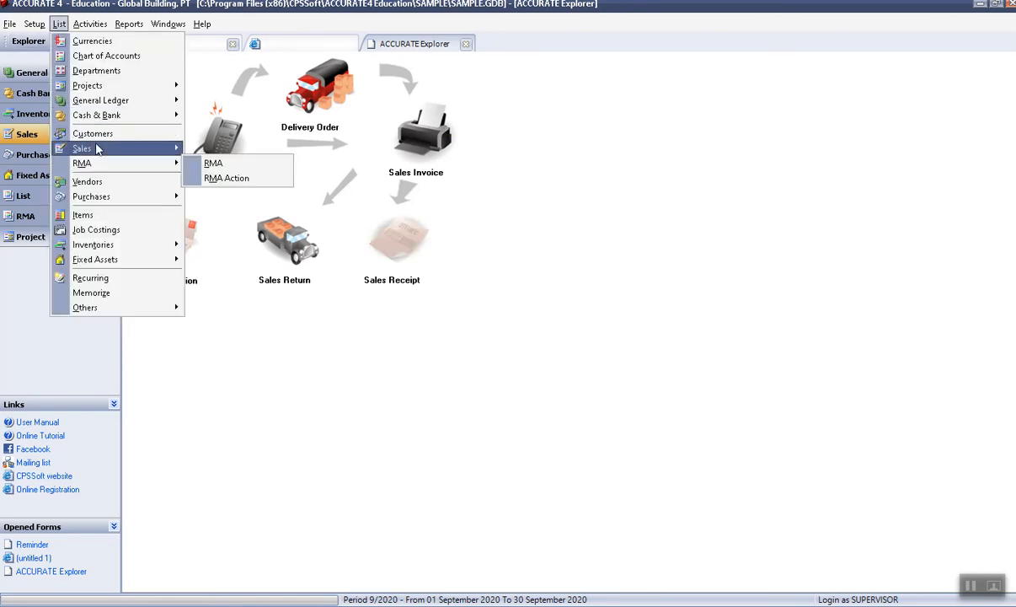
mouse_move(152, 148)
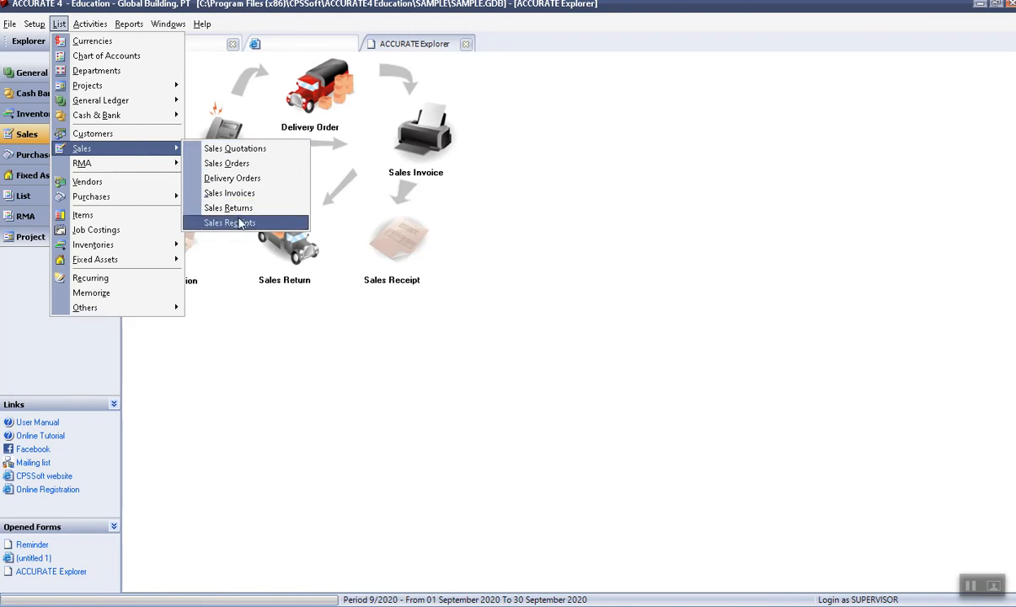
left_click(236, 168)
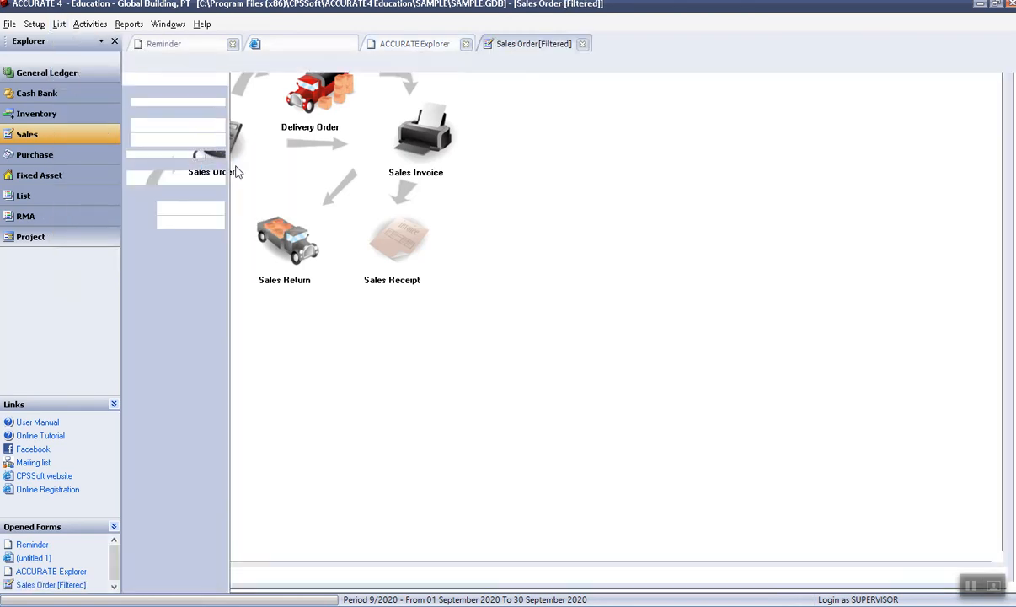
Switch the Sales Order list's Filter by Date off, on and off again, then close the list.
left_click(131, 195)
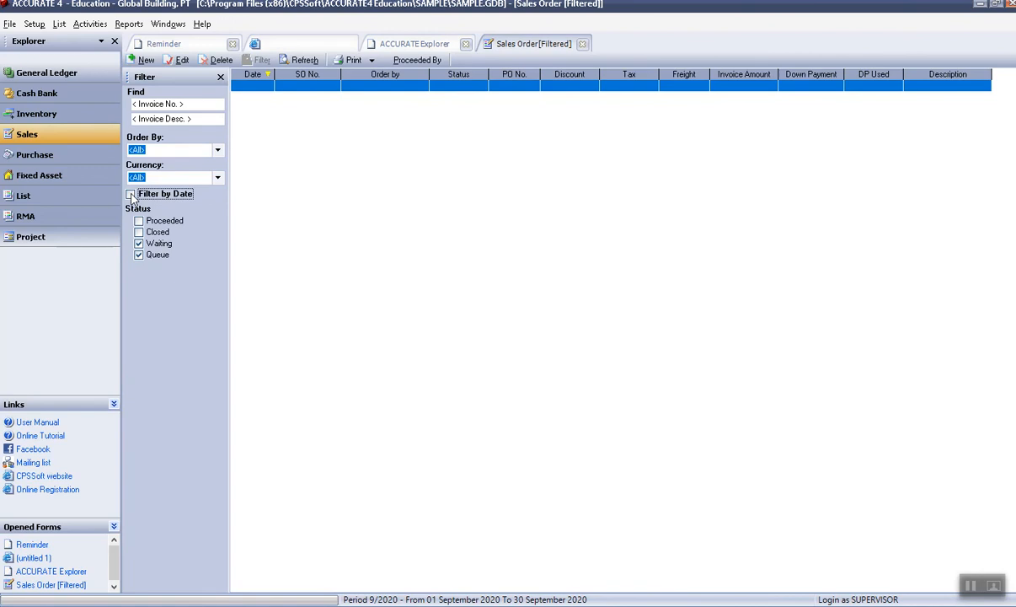
left_click(130, 195)
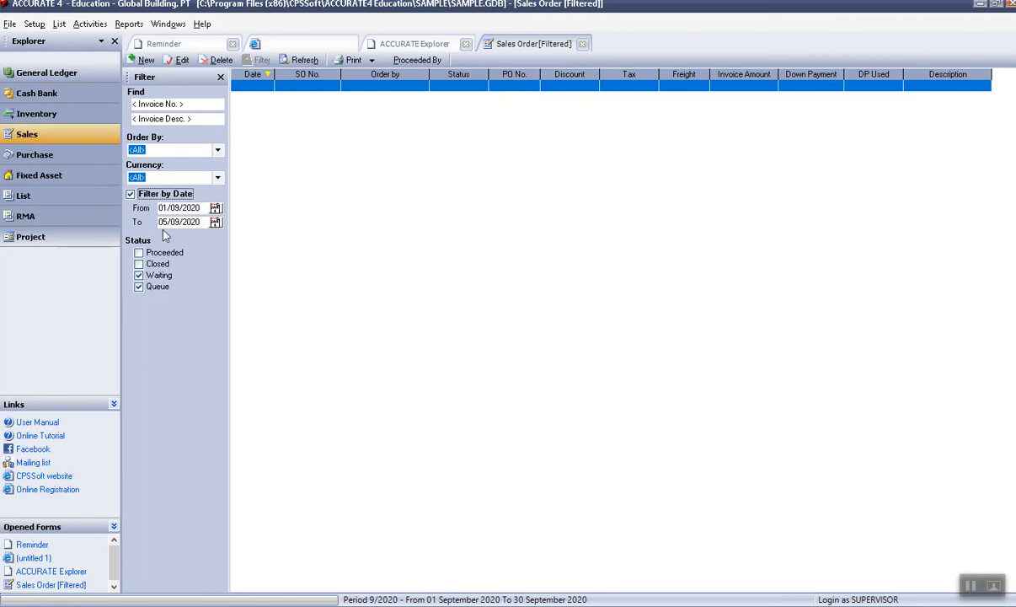
left_click(130, 195)
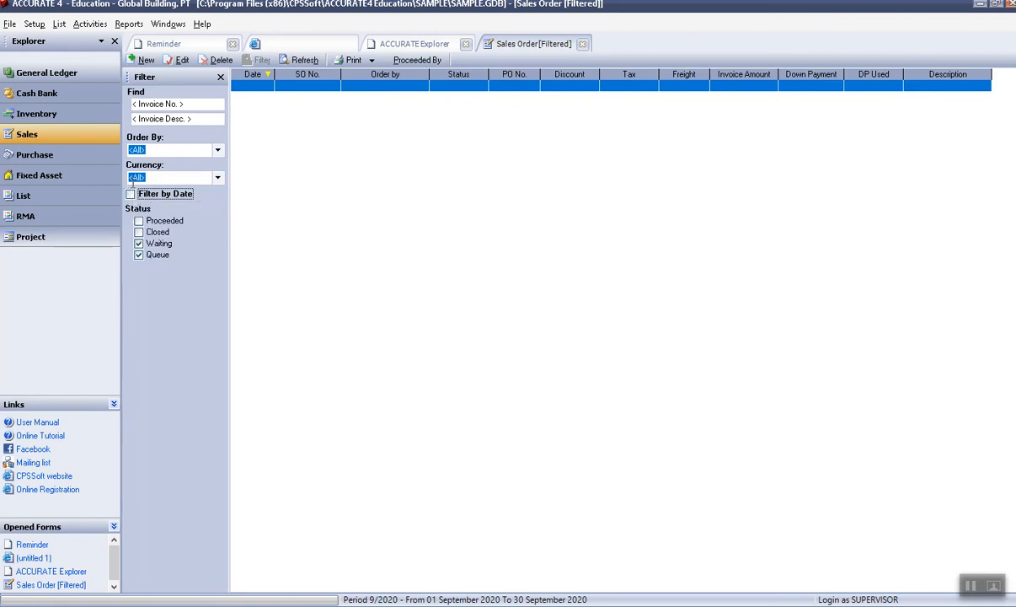
left_click(582, 44)
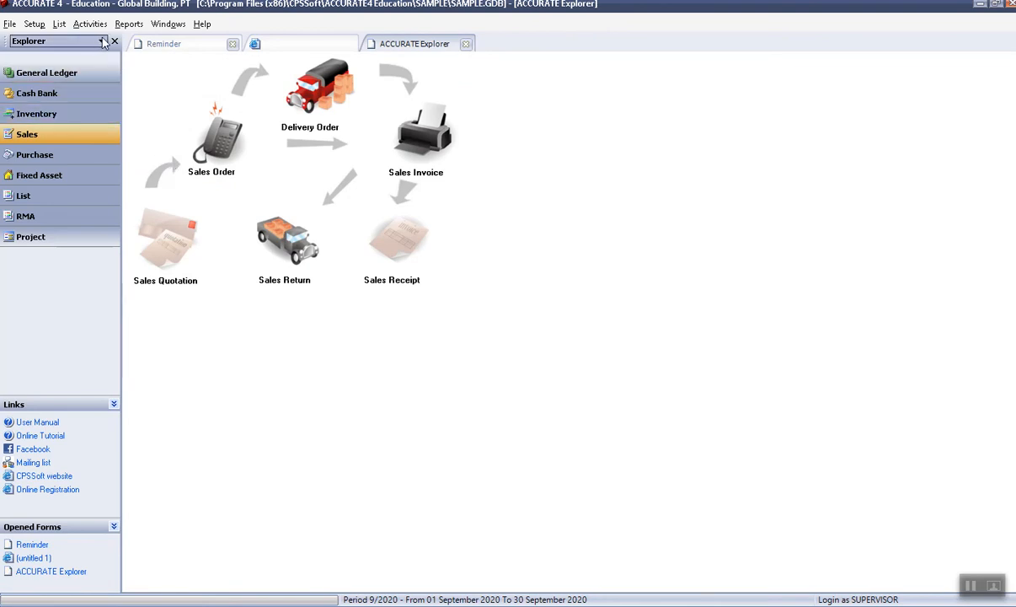
left_click(59, 24)
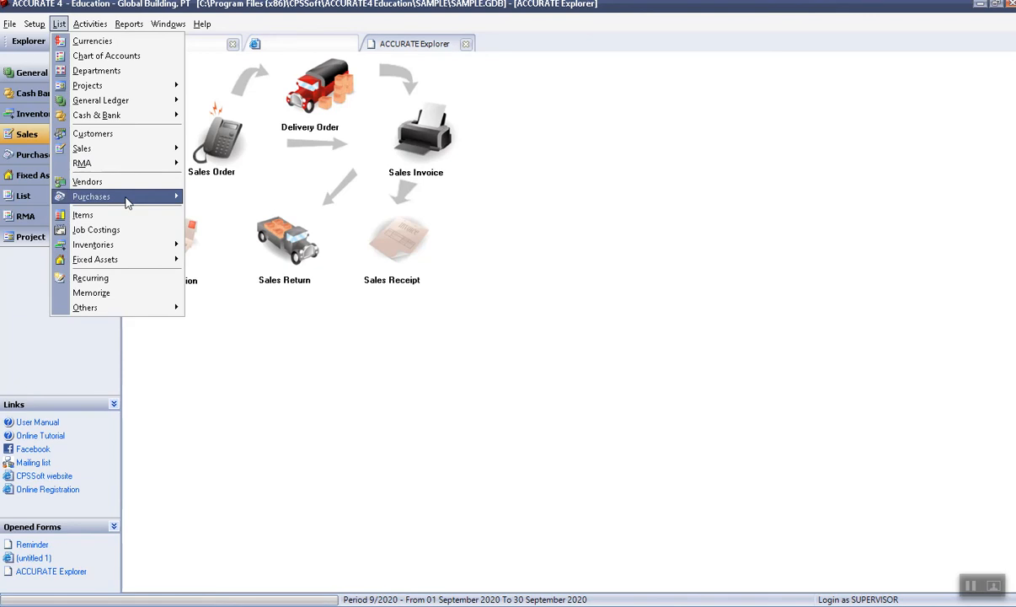
mouse_move(125, 199)
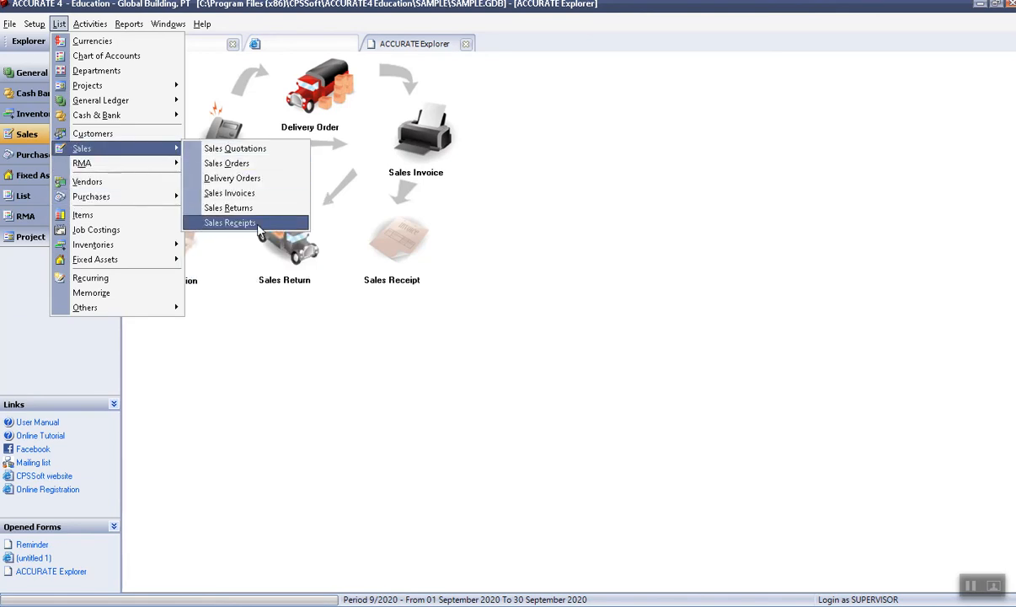
left_click(240, 222)
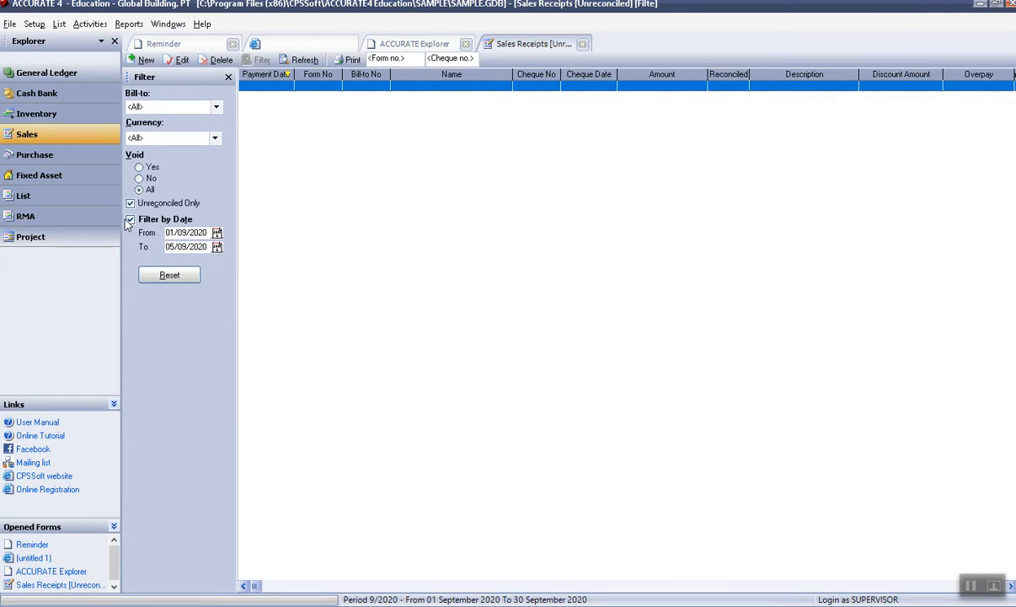
left_click(129, 220)
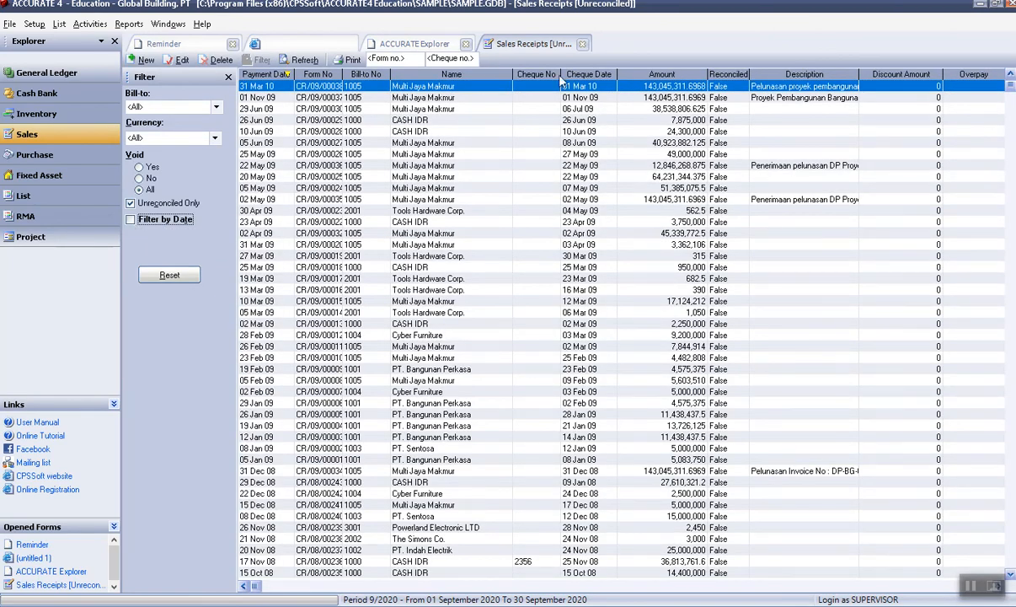
left_click(331, 166)
double_click(331, 166)
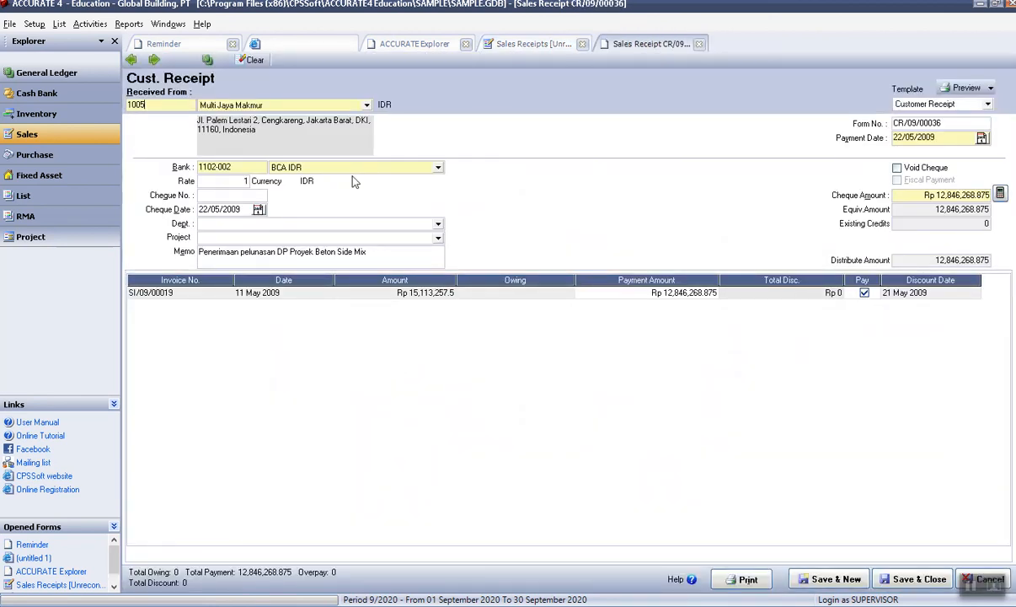
left_click(700, 44)
left_click(583, 47)
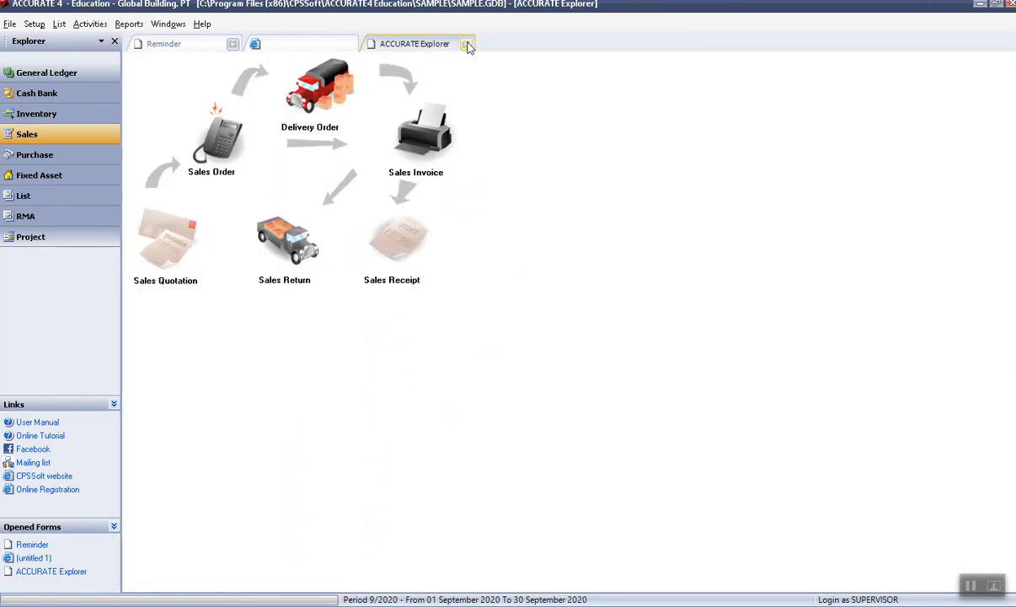
Look through the Activities menu, then show the Purchase workflow in the Explorer.
left_click(79, 26)
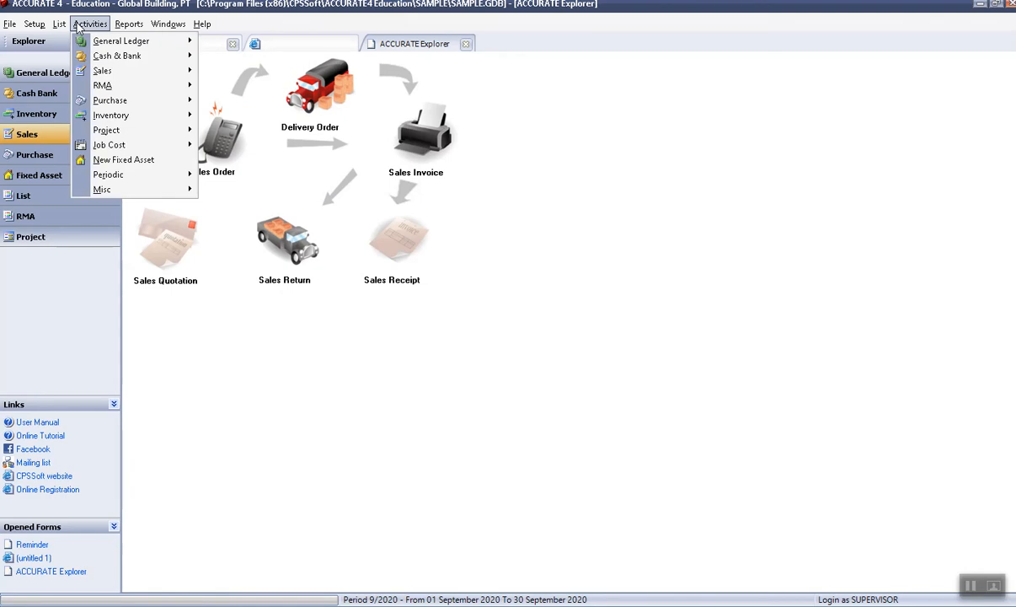
mouse_move(106, 71)
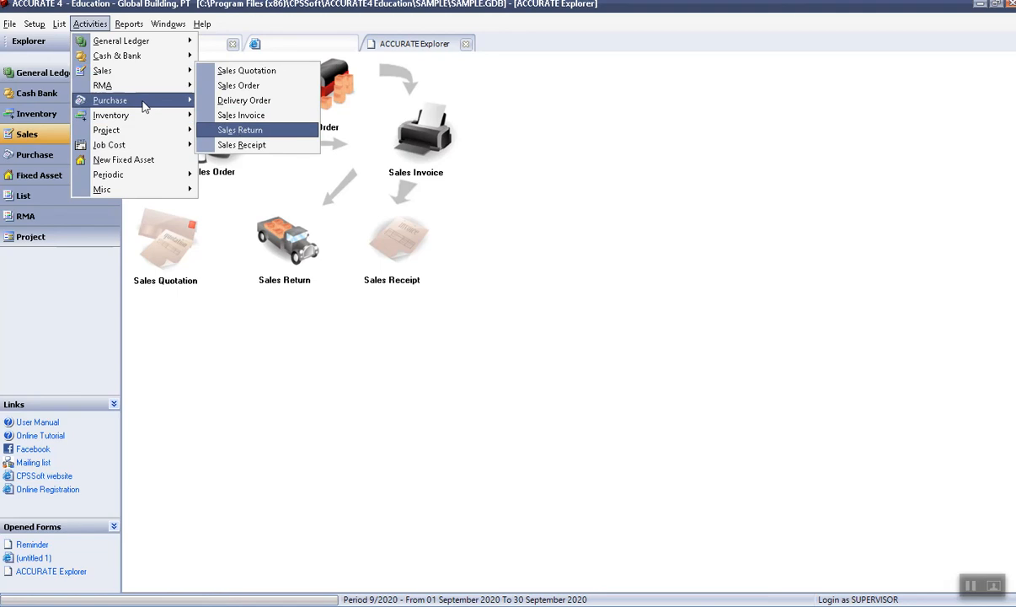
left_click(36, 151)
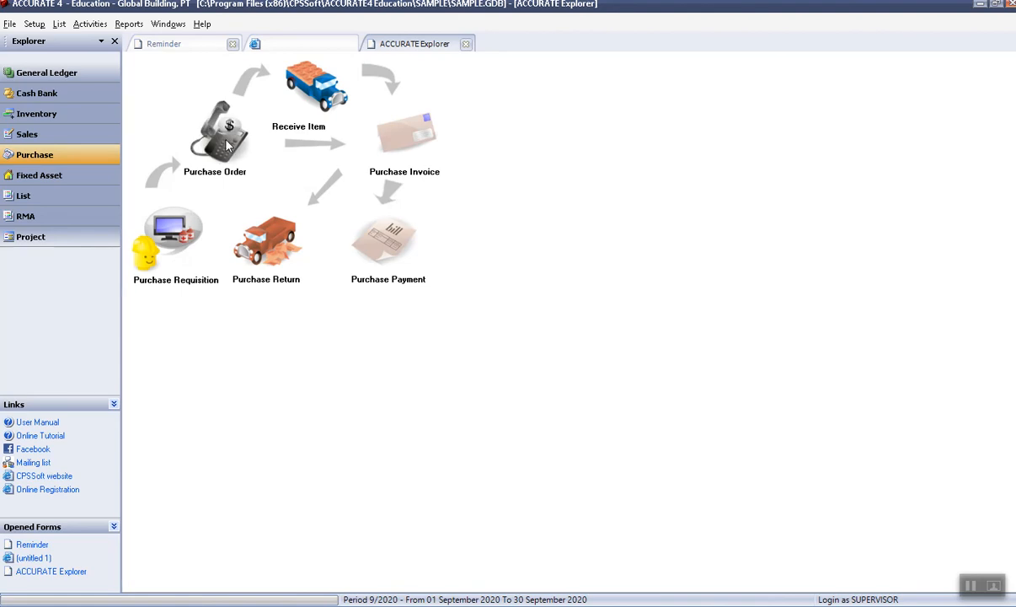
Open and discard blank Purchase Requisition and Purchase Order forms, then show the Fixed Asset flow.
left_click(171, 242)
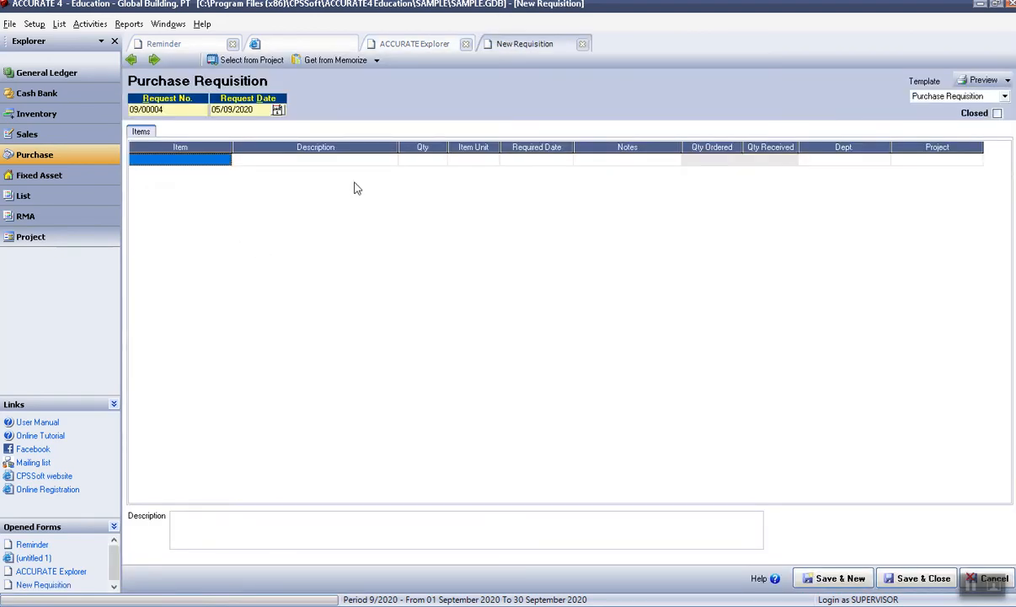
left_click(582, 43)
left_click(215, 150)
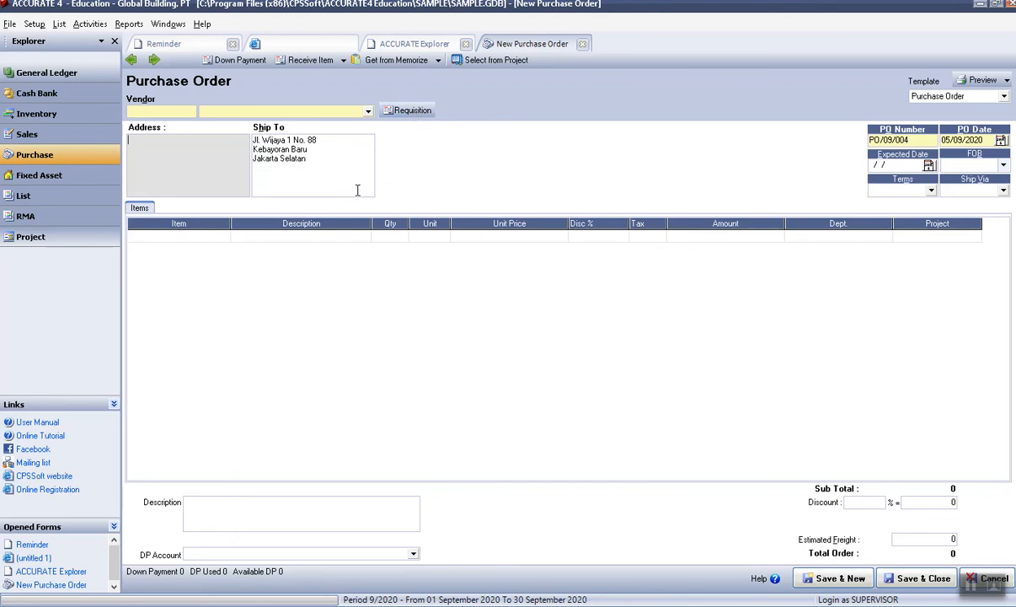
left_click(583, 47)
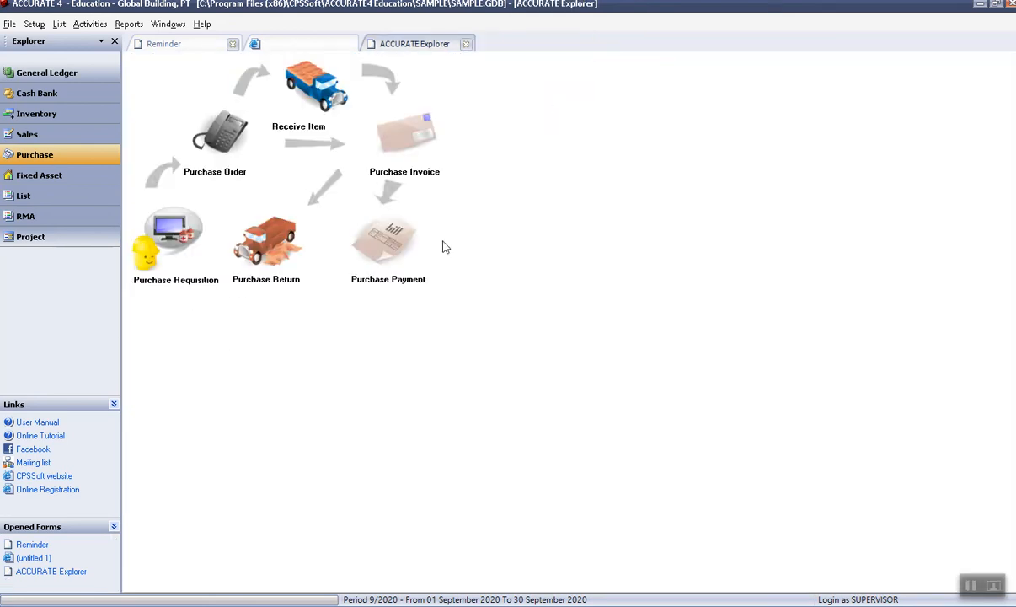
left_click(62, 178)
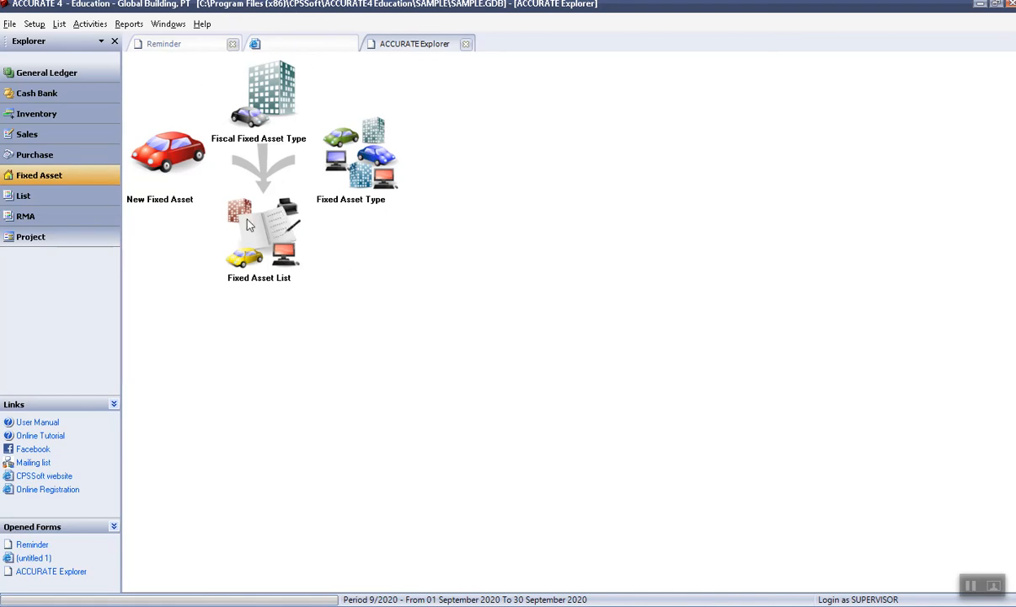
Show the Lists overview, then the RMA flow, and browse the Setup and List menus.
left_click(59, 197)
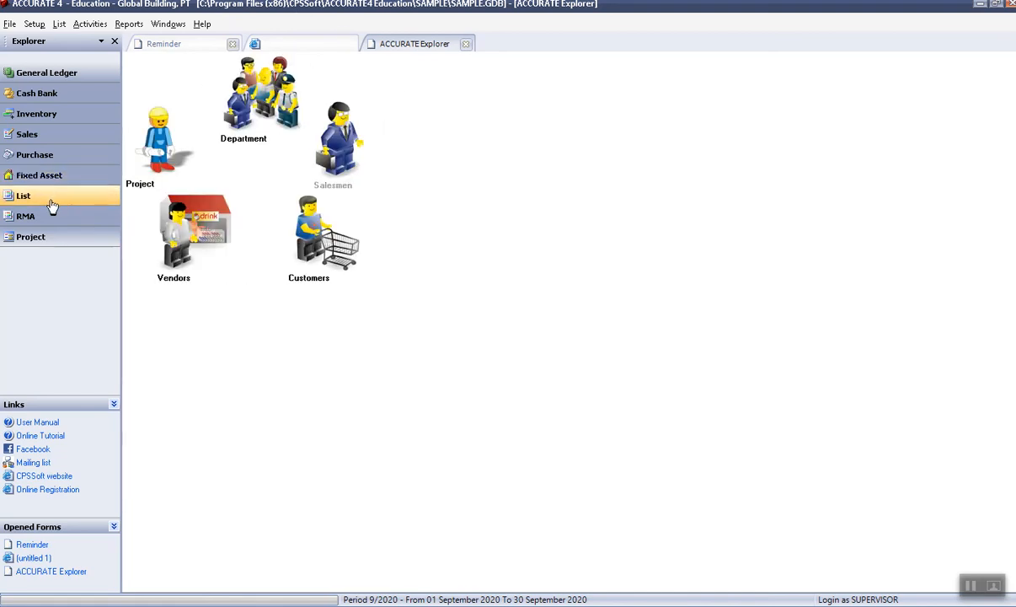
left_click(49, 219)
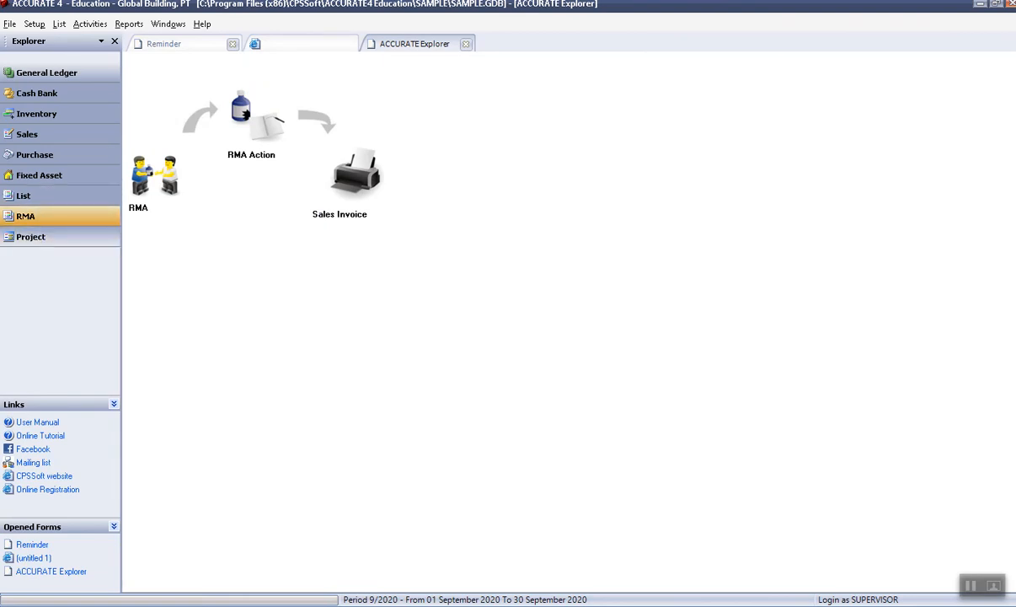
left_click(34, 25)
left_click(57, 26)
Open the Index to Reports from the Reports menu.
left_click(80, 27)
left_click(128, 29)
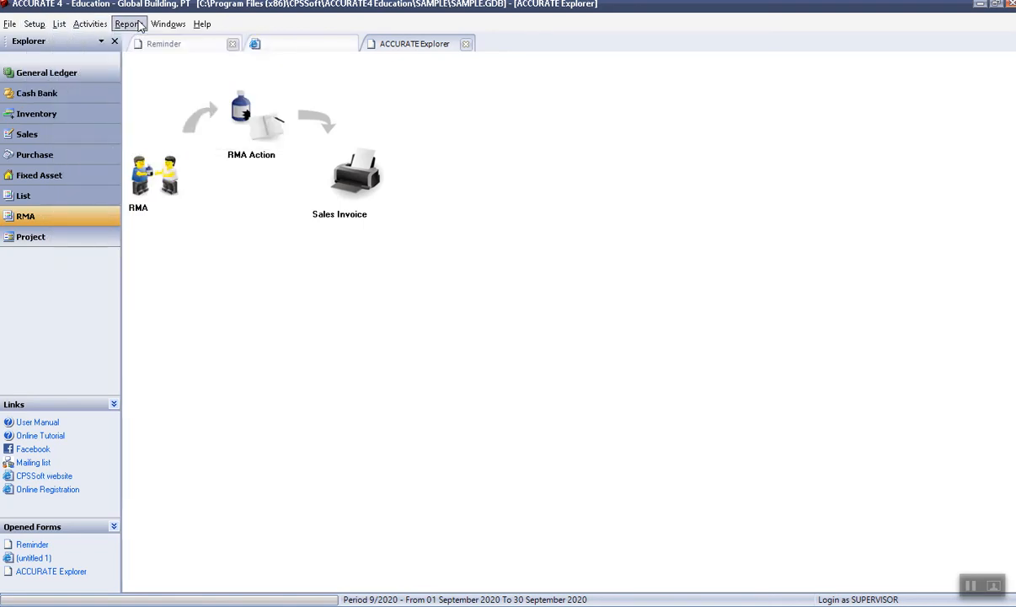
left_click(130, 25)
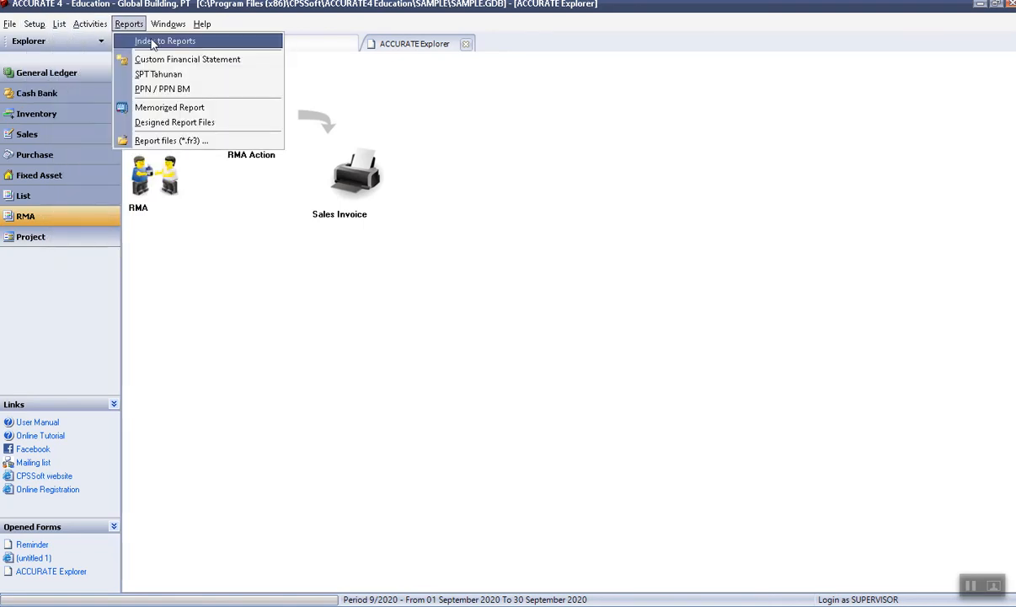
left_click(155, 41)
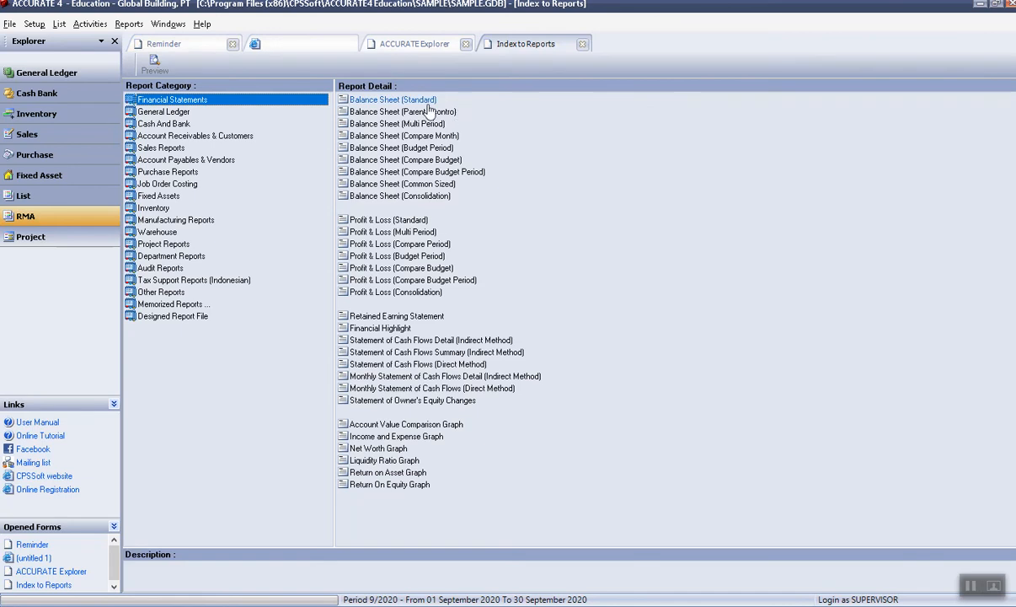
Preview Balance Sheet (Standard) as of 31/01 with child accounts hidden, then close it.
left_click(405, 99)
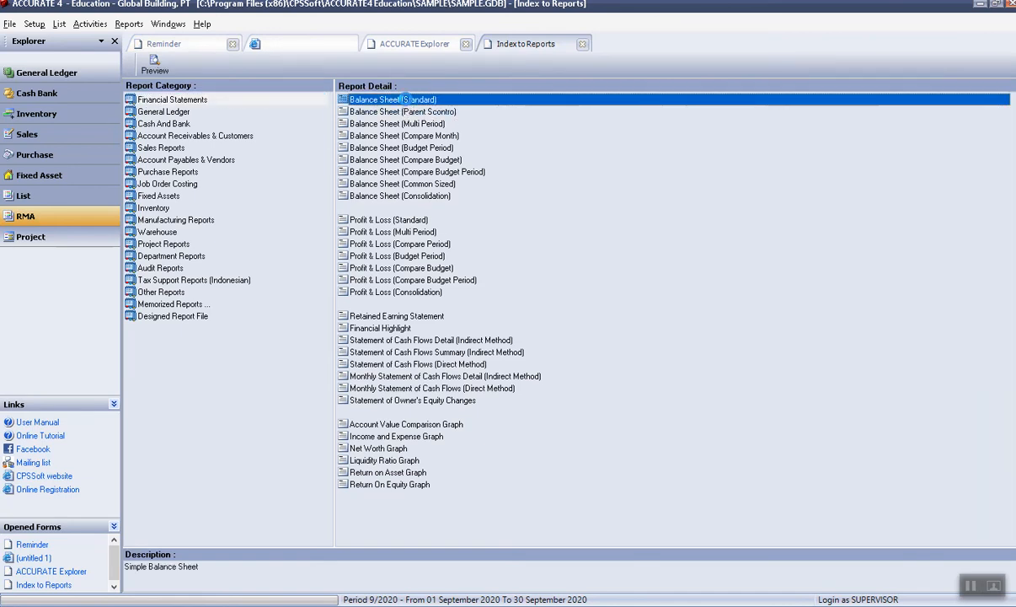
double_click(405, 100)
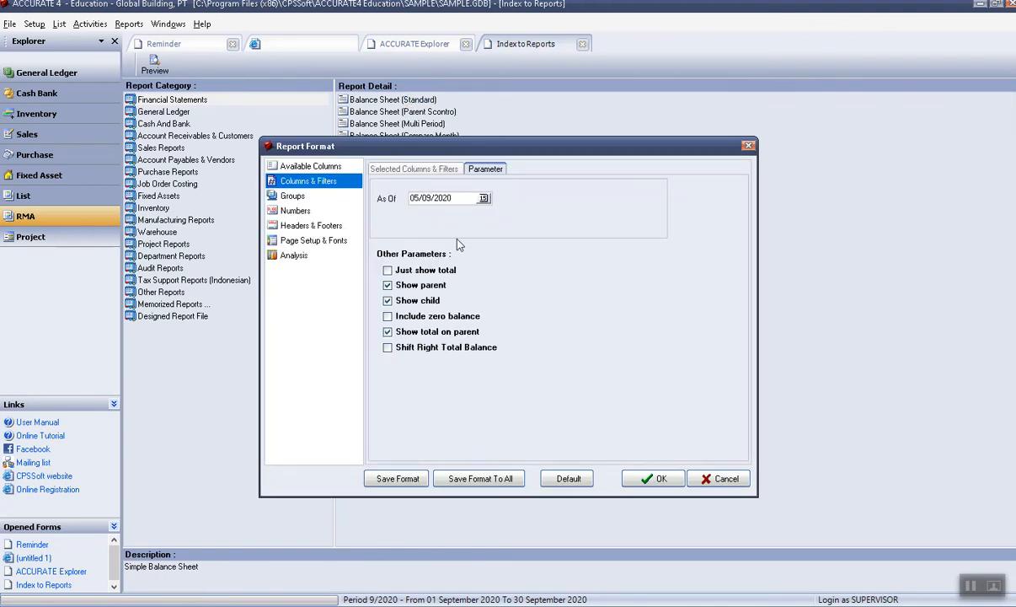
left_click(460, 201)
left_click_drag(460, 201, 410, 197)
type("31/01/")
left_click(388, 302)
left_click(658, 478)
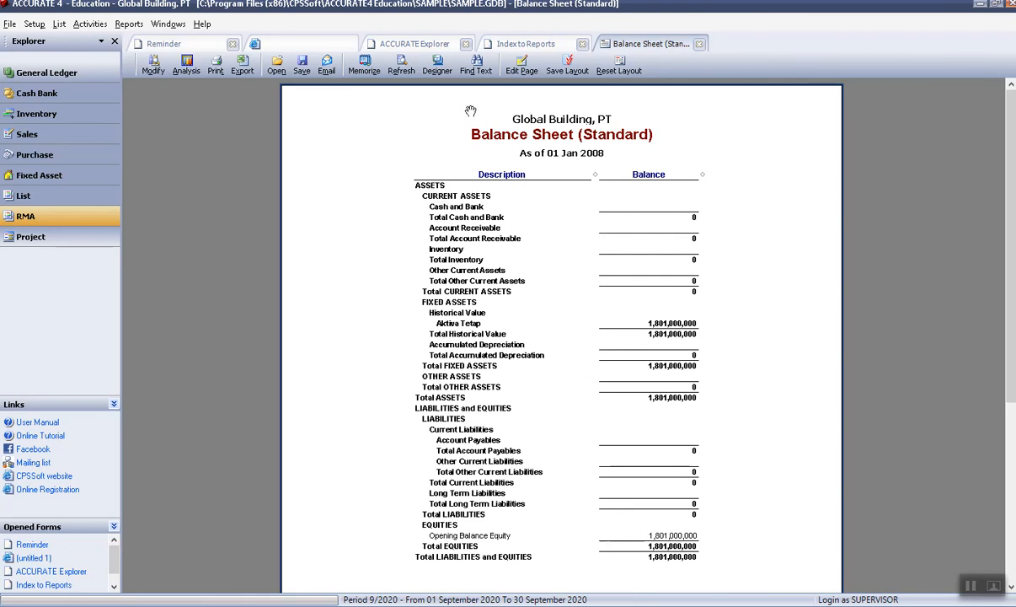
left_click(698, 43)
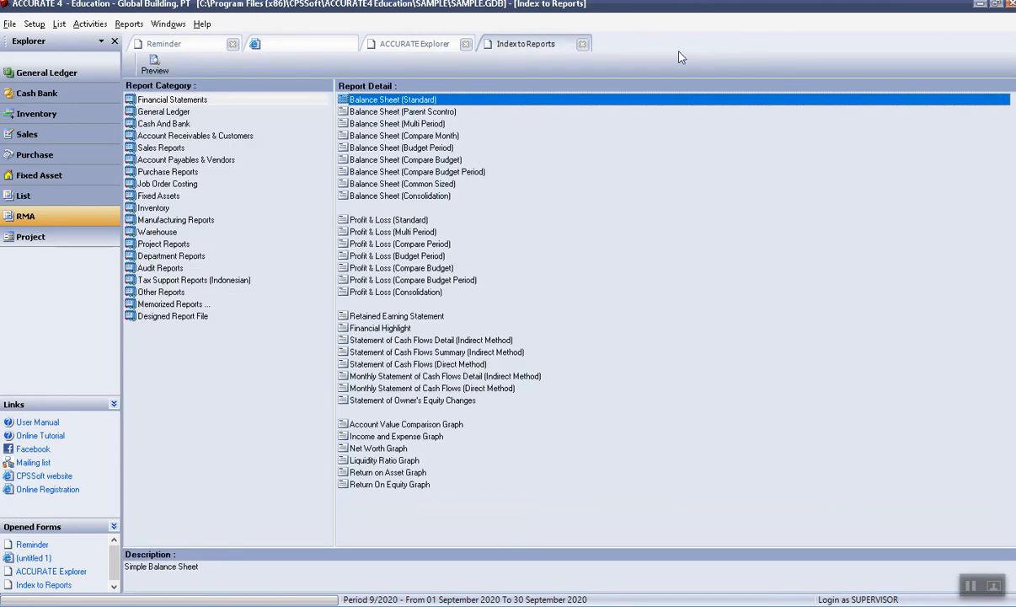
double_click(408, 103)
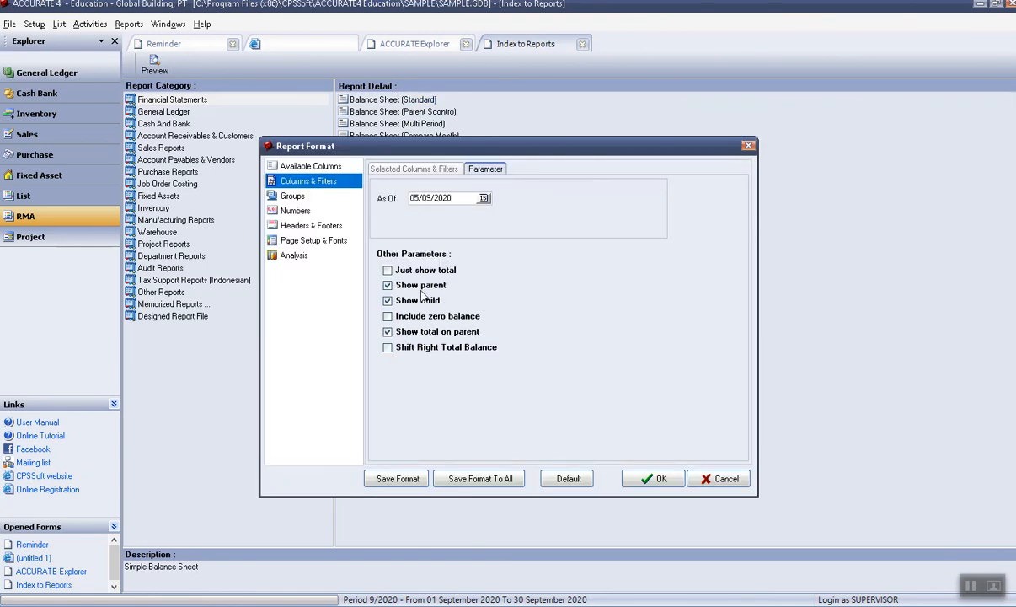
left_click(430, 198)
type("010108")
left_click(650, 479)
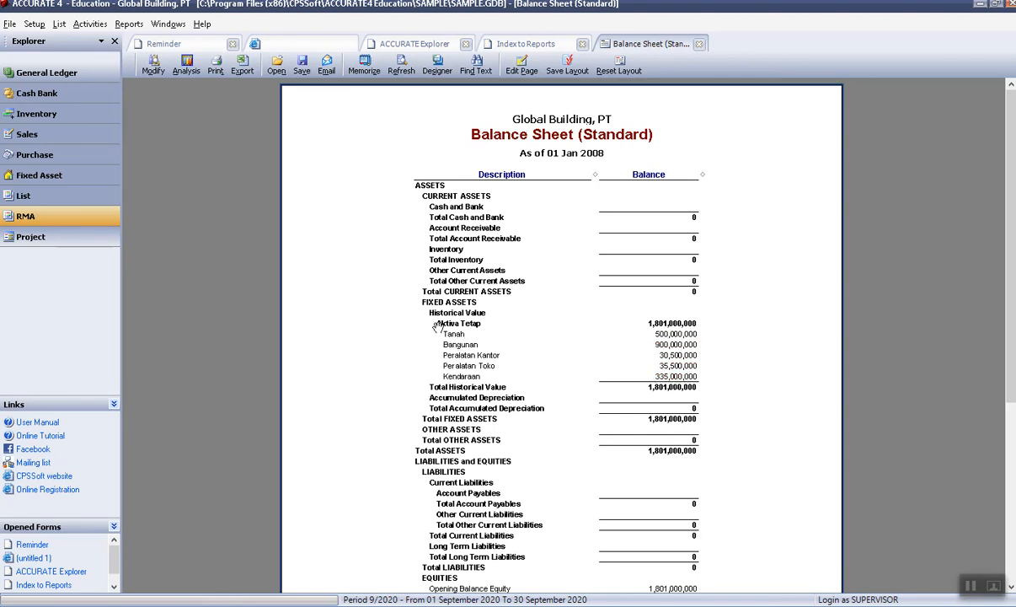
left_click(699, 43)
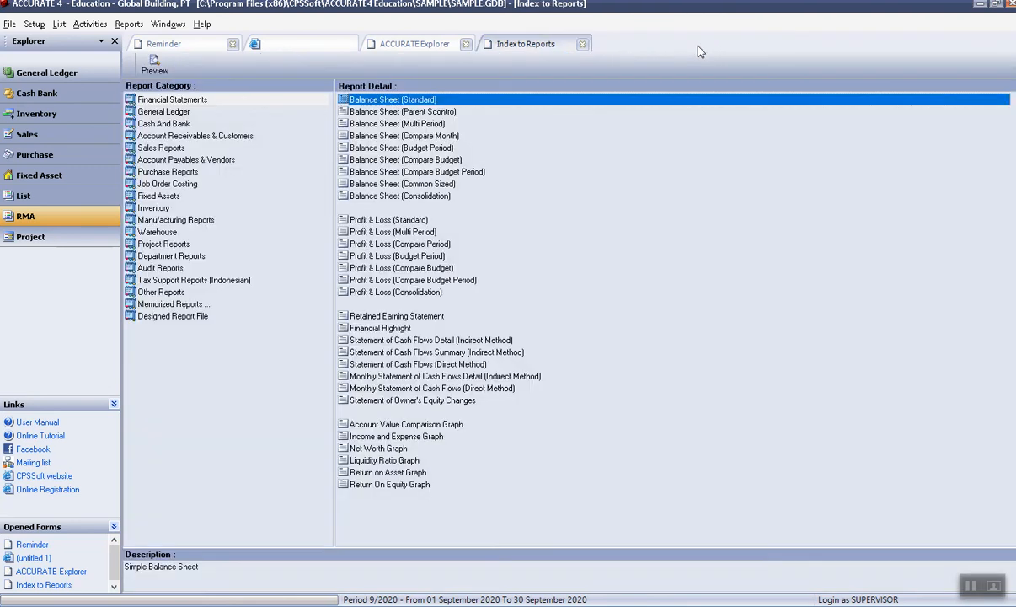
Under General Ledger, preview General Ledger History for 01–05 Sep 2020, then close it.
left_click(157, 114)
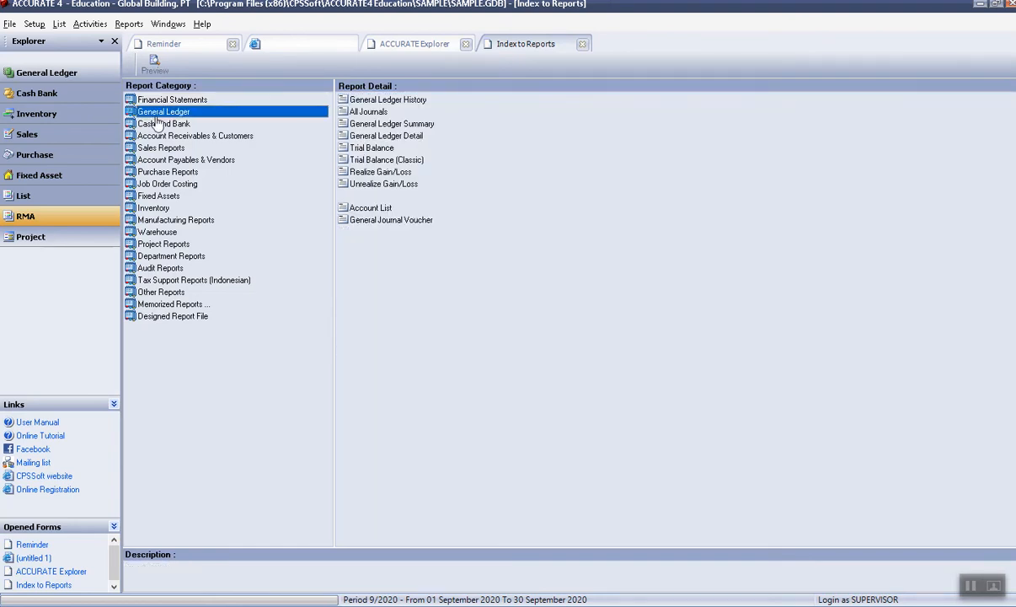
left_click(417, 100)
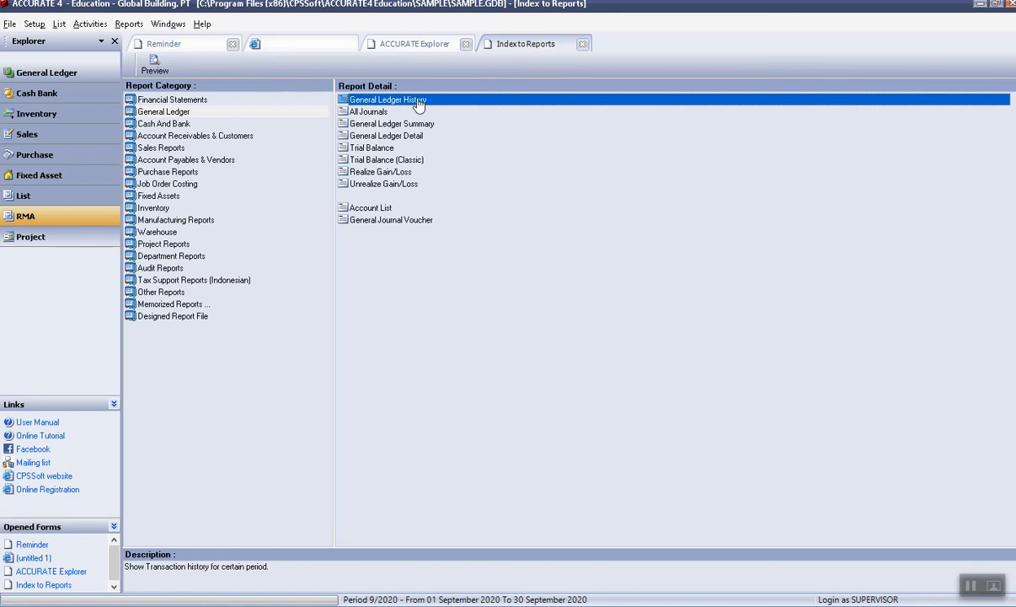
double_click(419, 103)
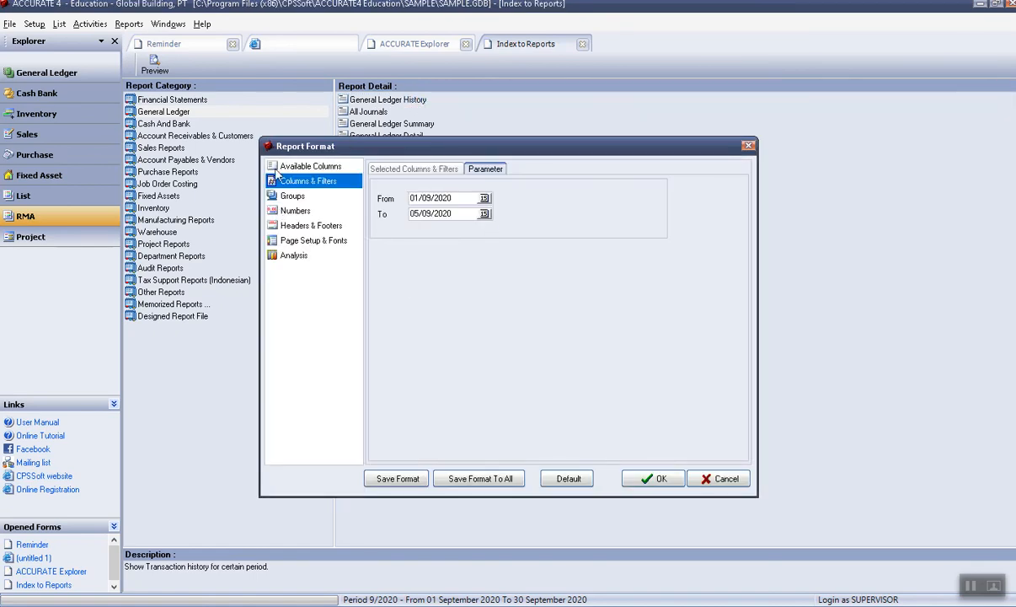
left_click(661, 478)
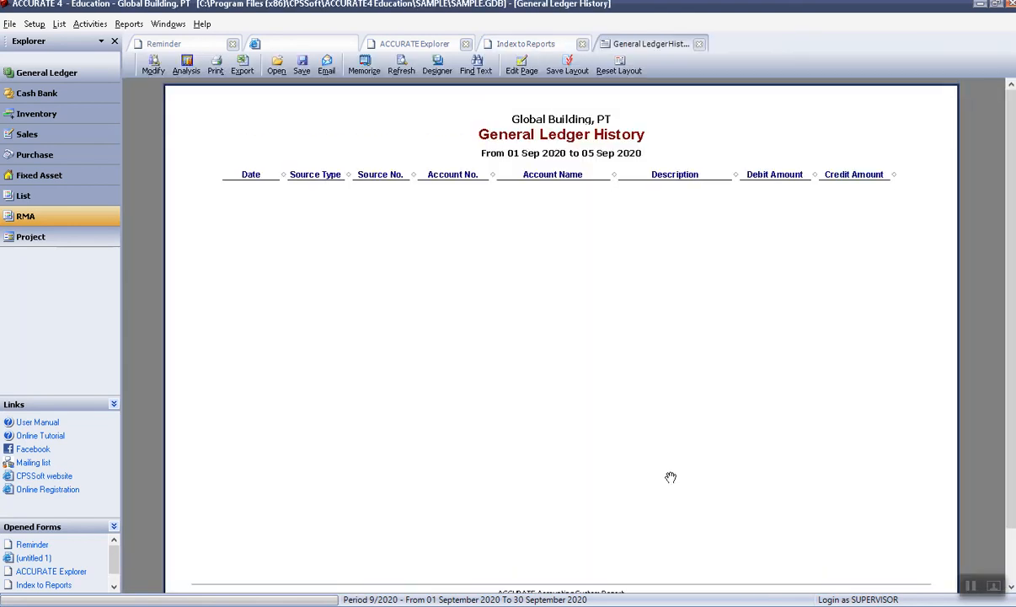
left_click(698, 44)
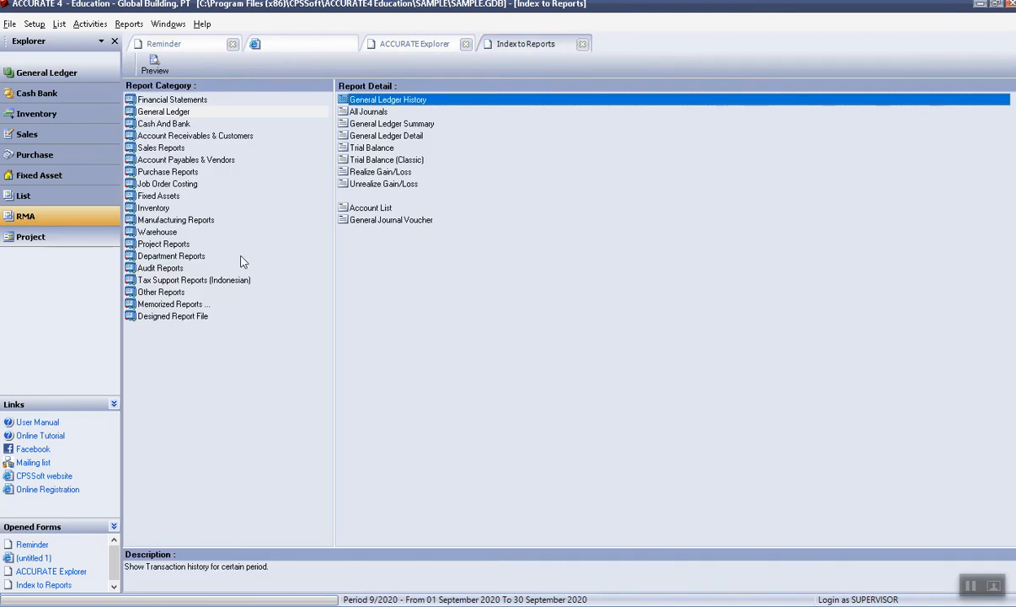
Under Audit Reports, preview the empty Audit Trails Detail for 01–05 Sep 2020, then close it.
left_click(170, 270)
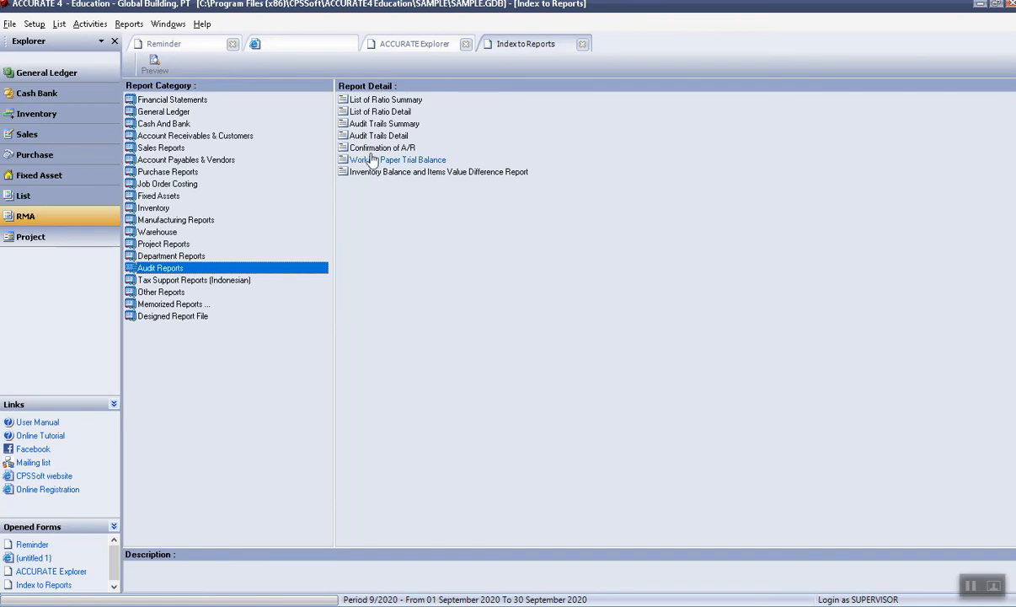
left_click(393, 137)
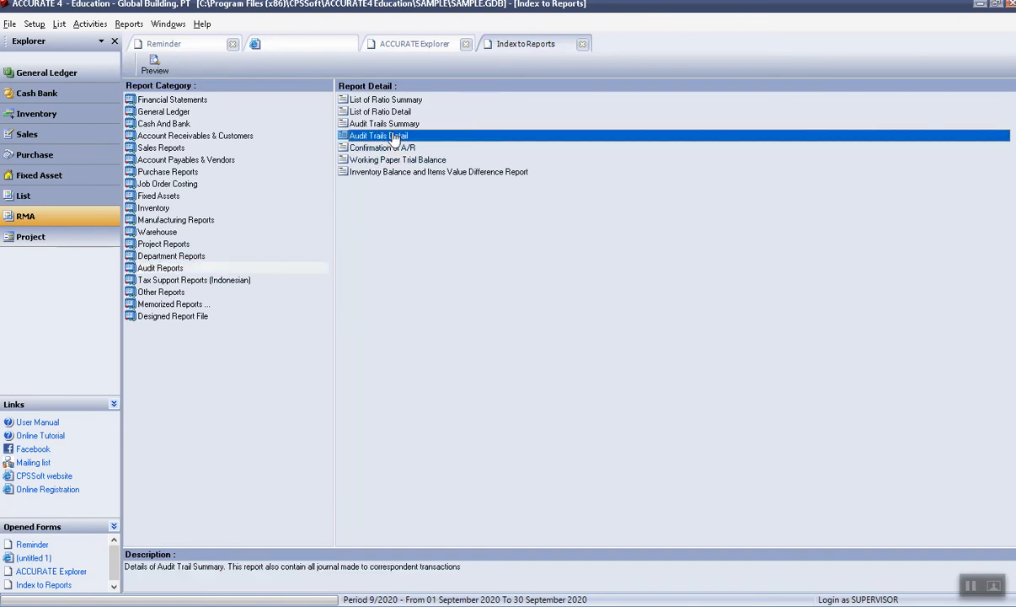
double_click(393, 138)
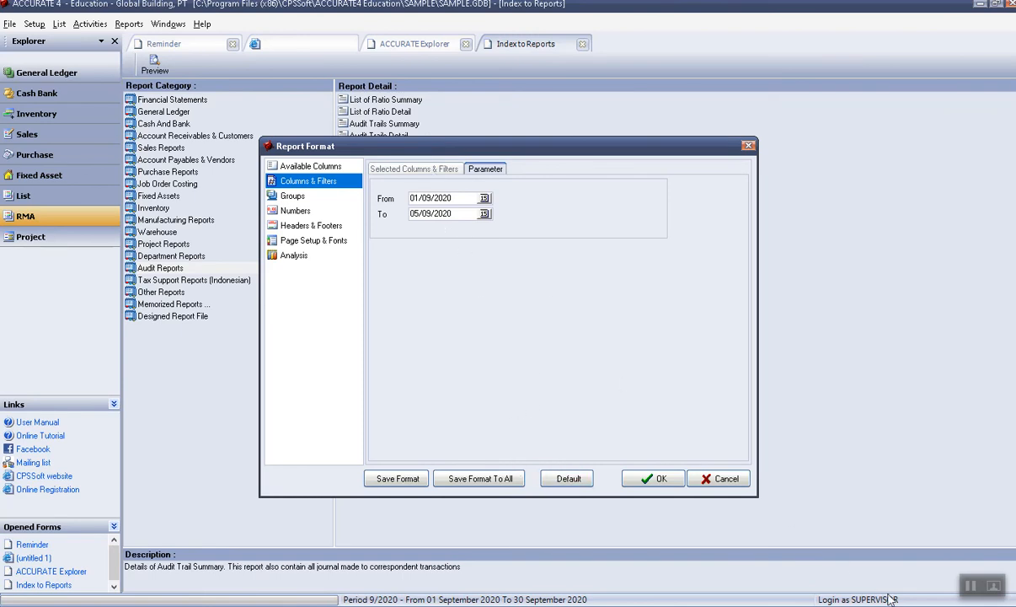
left_click(649, 481)
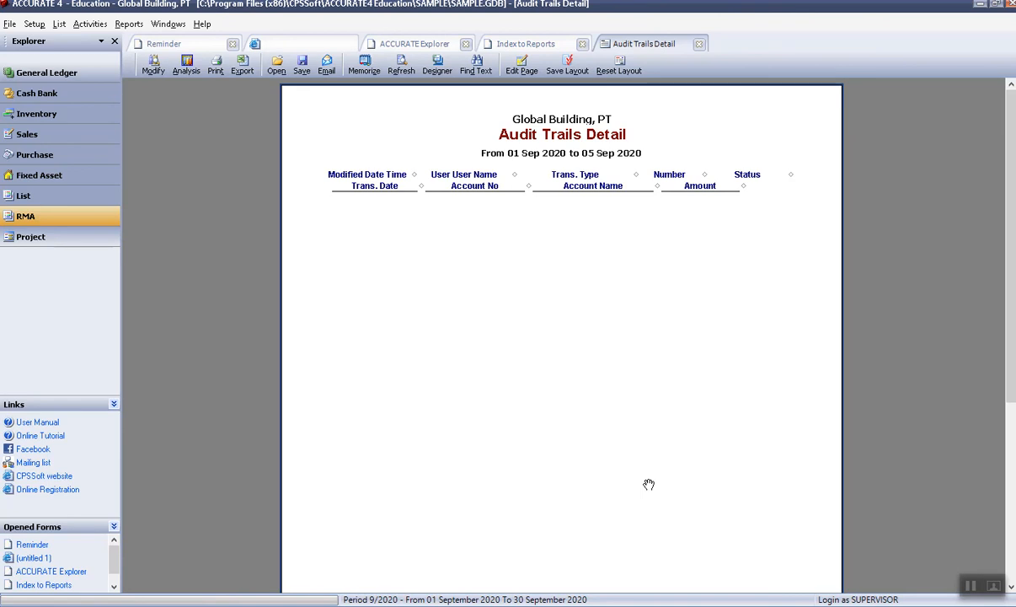
left_click(698, 43)
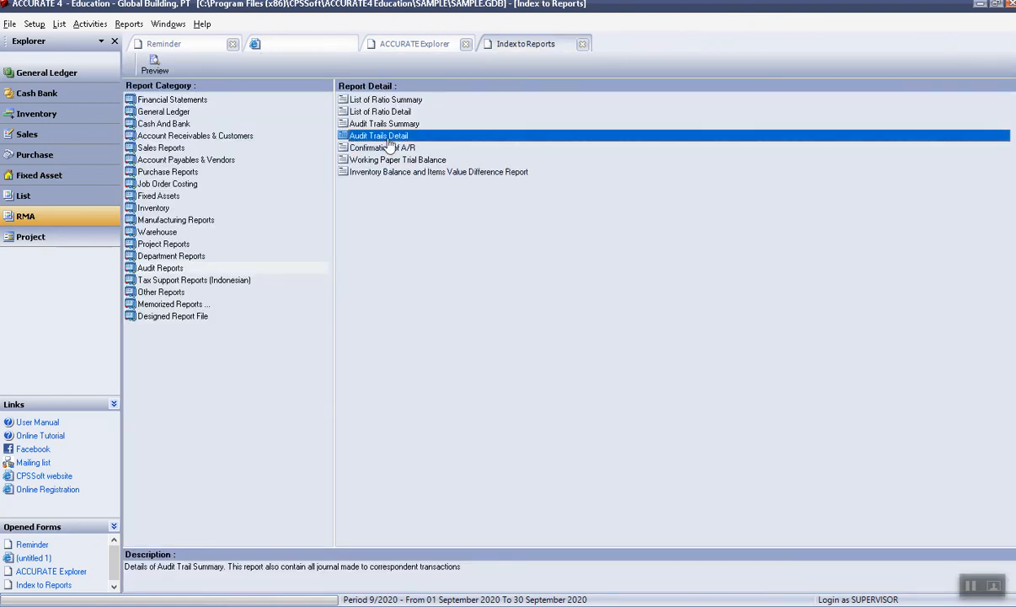
Reopen Audit Trails Detail with the From date changed to 01/01/08 and preview it.
double_click(367, 135)
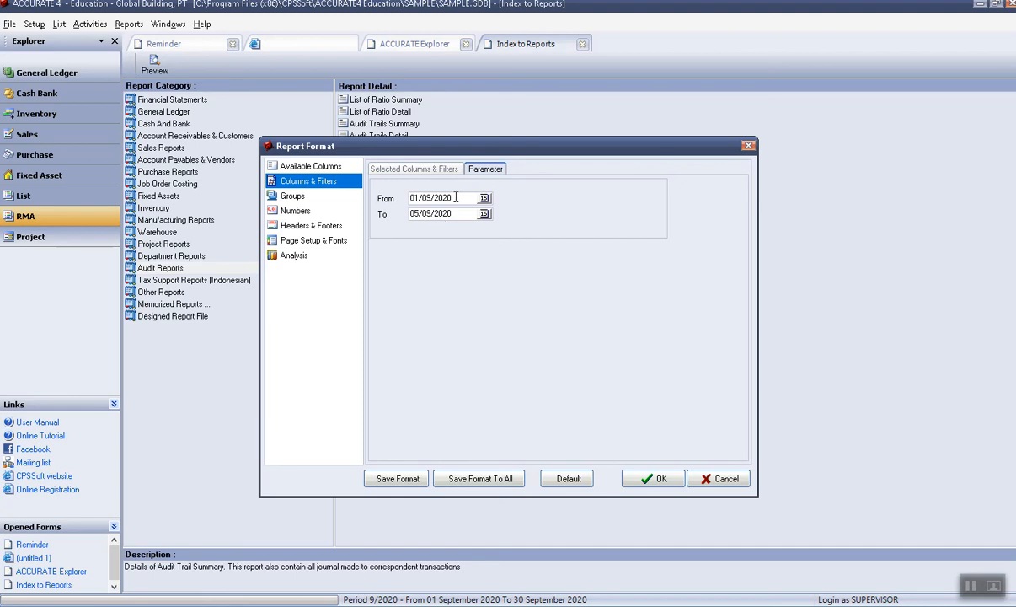
left_click_drag(454, 197, 428, 203)
key("BackSpace")
type("1/0")
left_click(640, 478)
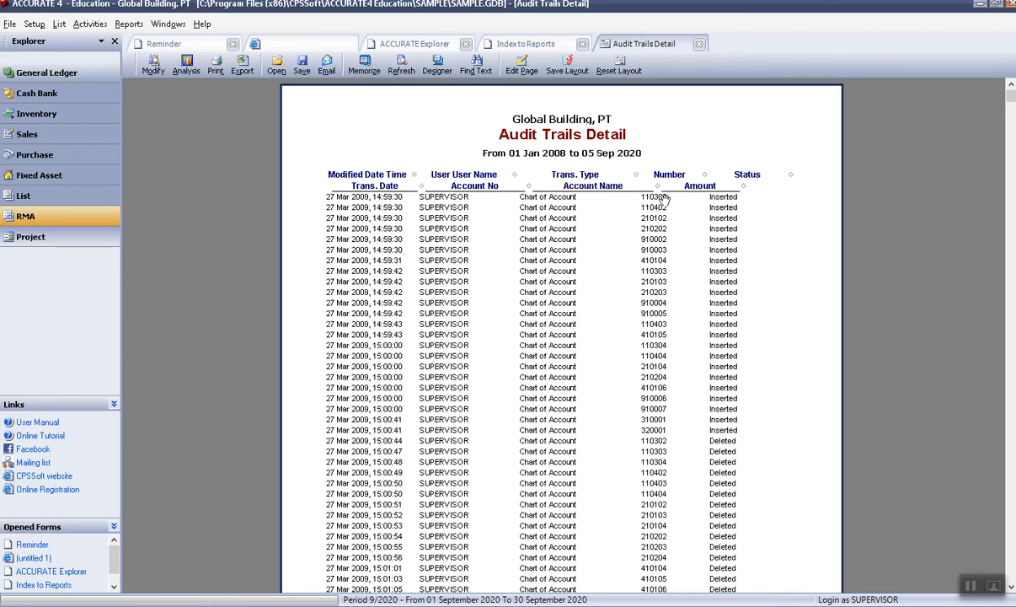
scroll(630, 276, "down", 10)
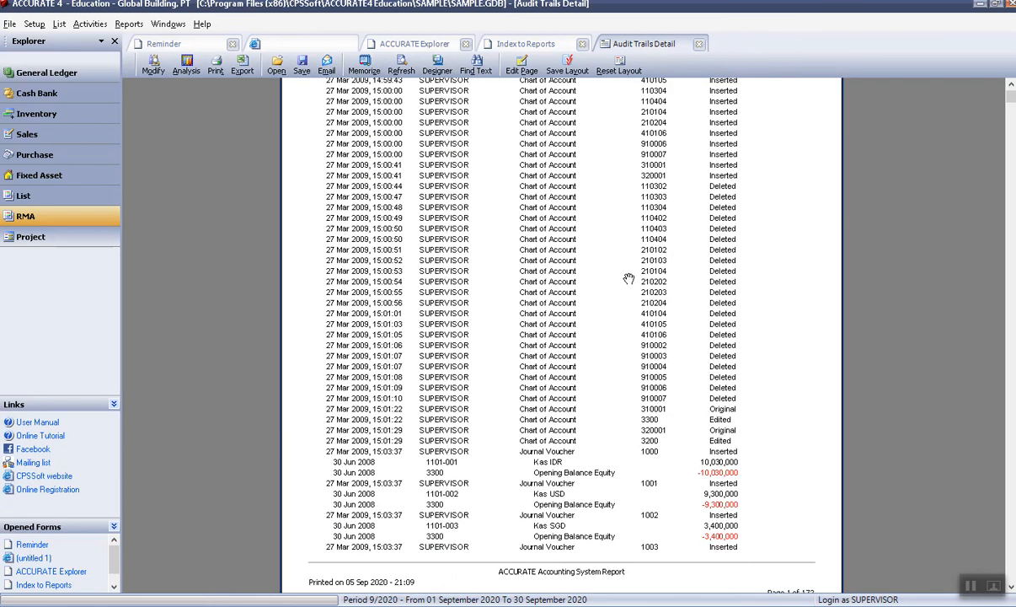
scroll(628, 278, "up", 3)
scroll(673, 357, "down", 7)
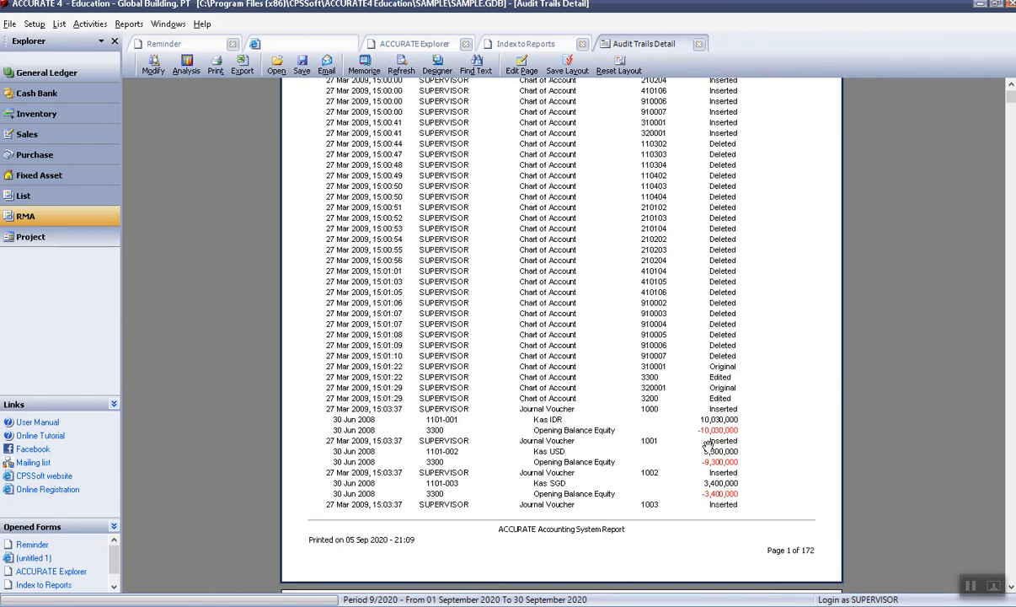
scroll(708, 446, "down", 9)
scroll(708, 446, "up", 20)
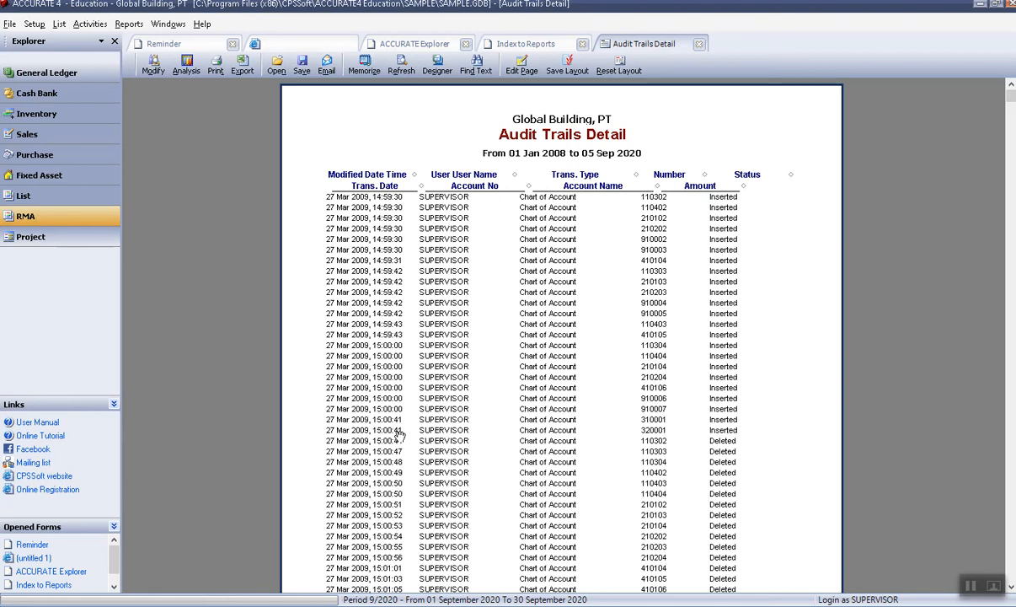
scroll(404, 215, "down", 8)
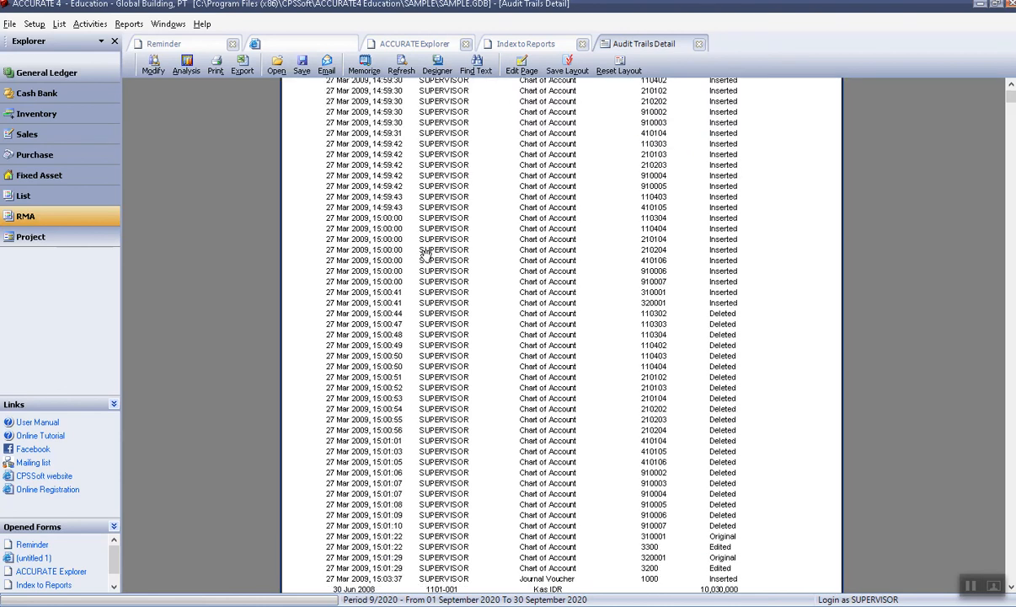
scroll(425, 272, "up", 3)
scroll(425, 272, "up", 5)
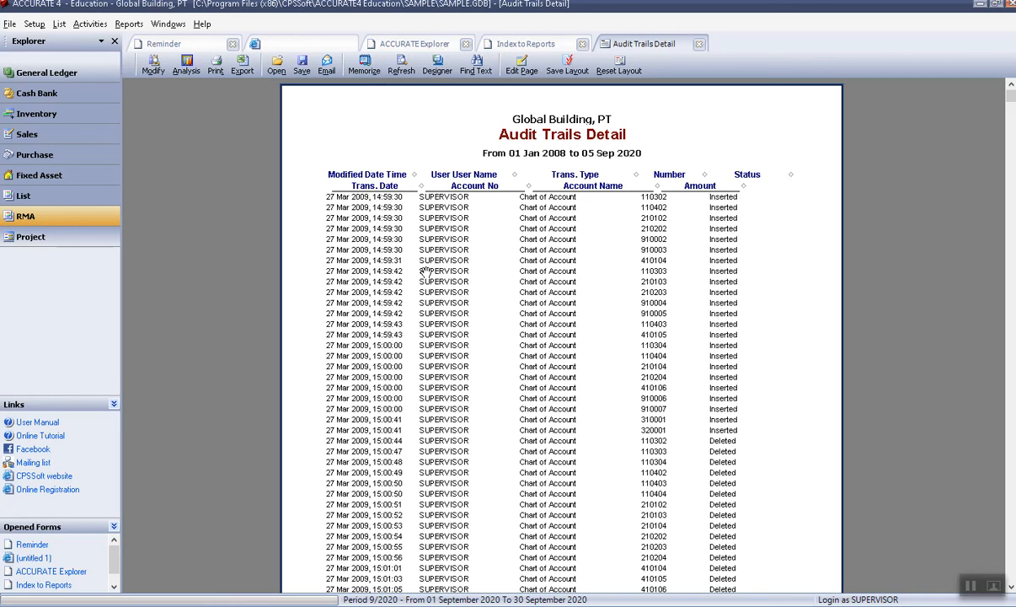
left_click(700, 45)
Close the report tab and reopen Index to Reports at the Audit Reports category.
left_click(696, 45)
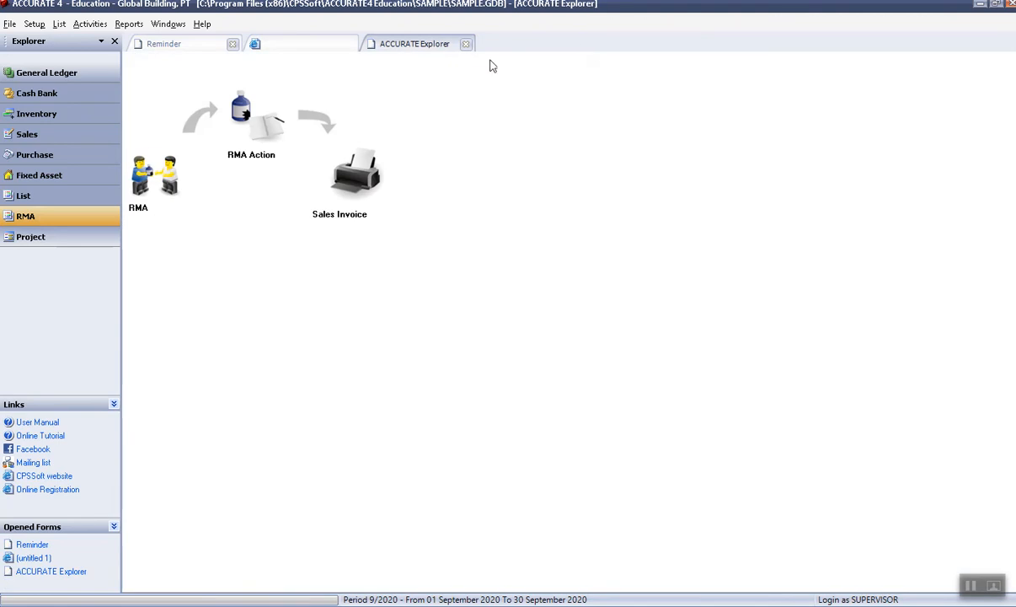
left_click(126, 25)
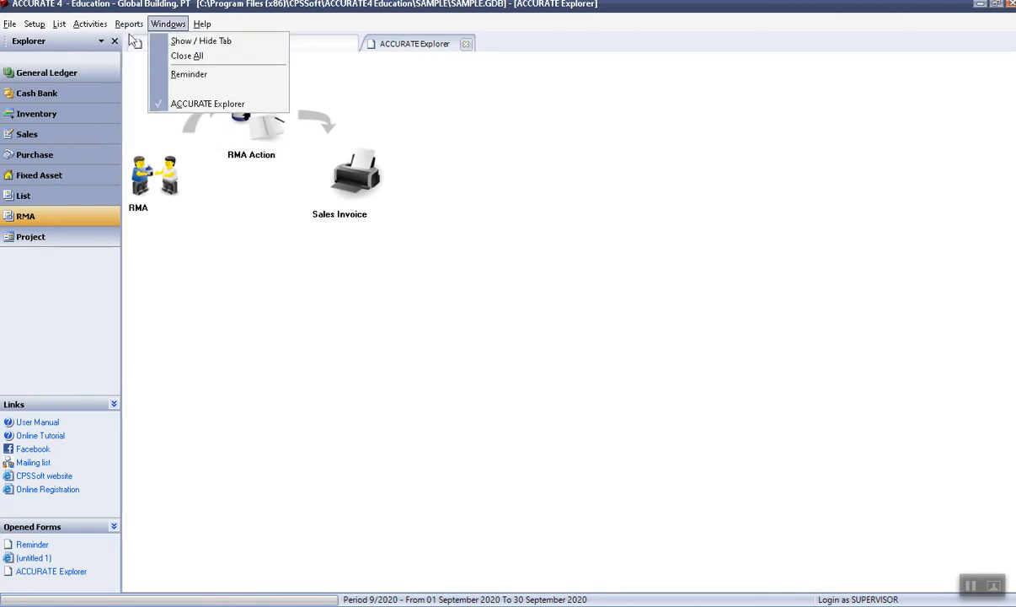
left_click(139, 41)
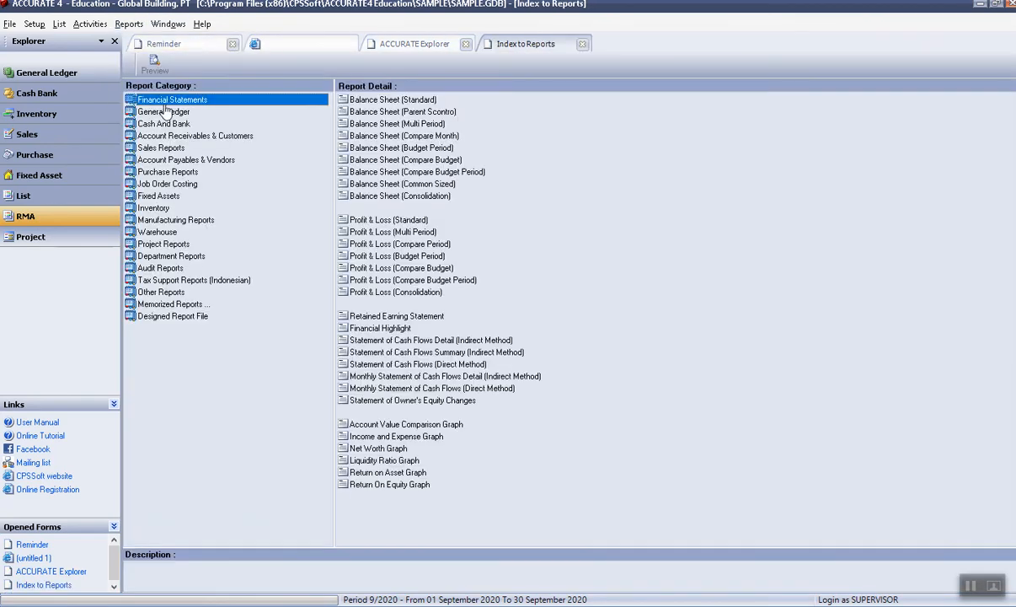
left_click(164, 268)
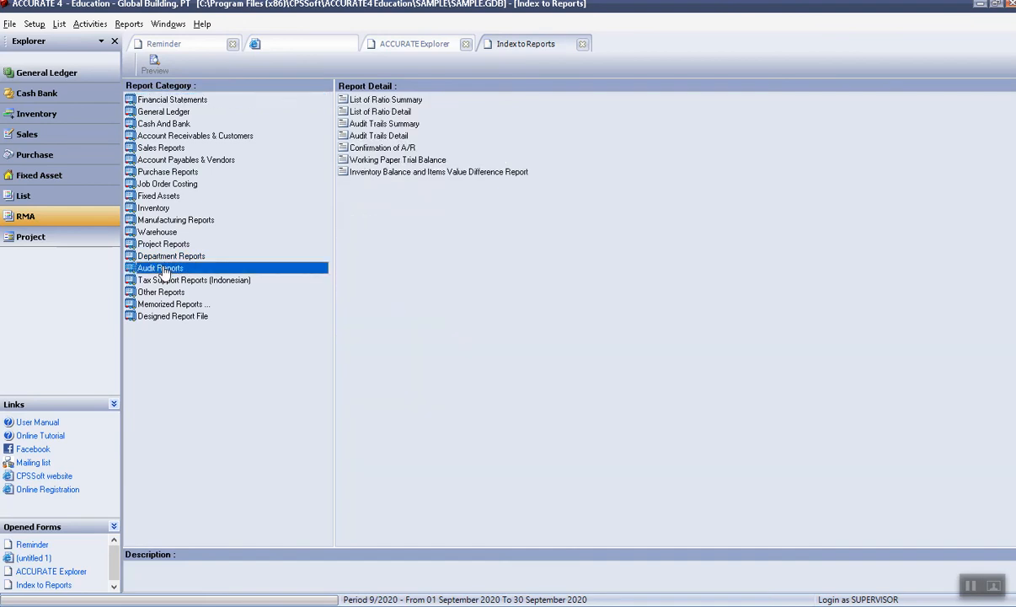
Run Audit Trails Detail from 01/01/08 to 05/09/2020.
left_click(371, 137)
double_click(371, 136)
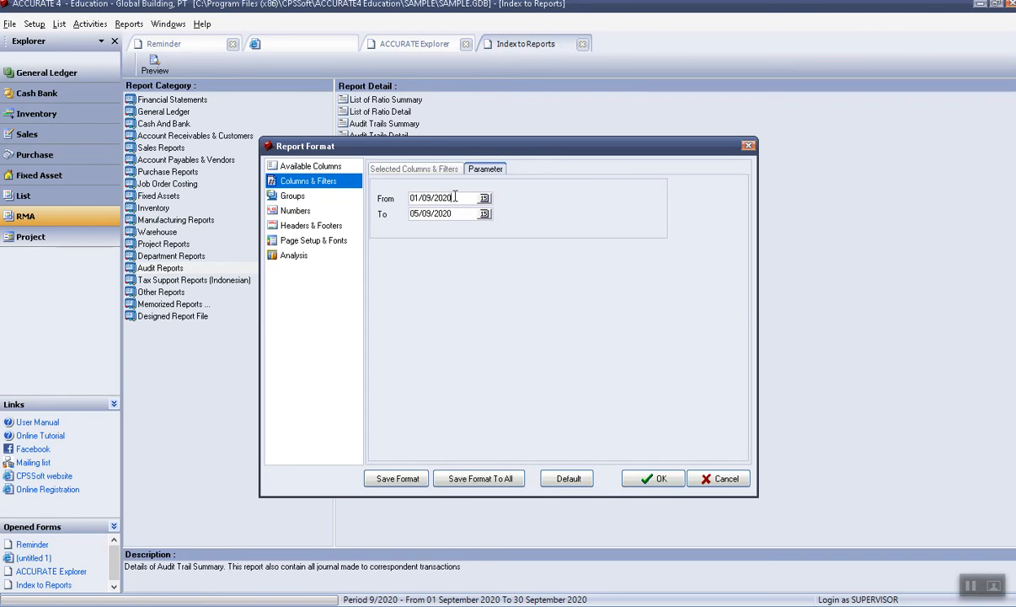
left_click_drag(426, 198, 382, 197)
type("01/01/08")
left_click(654, 478)
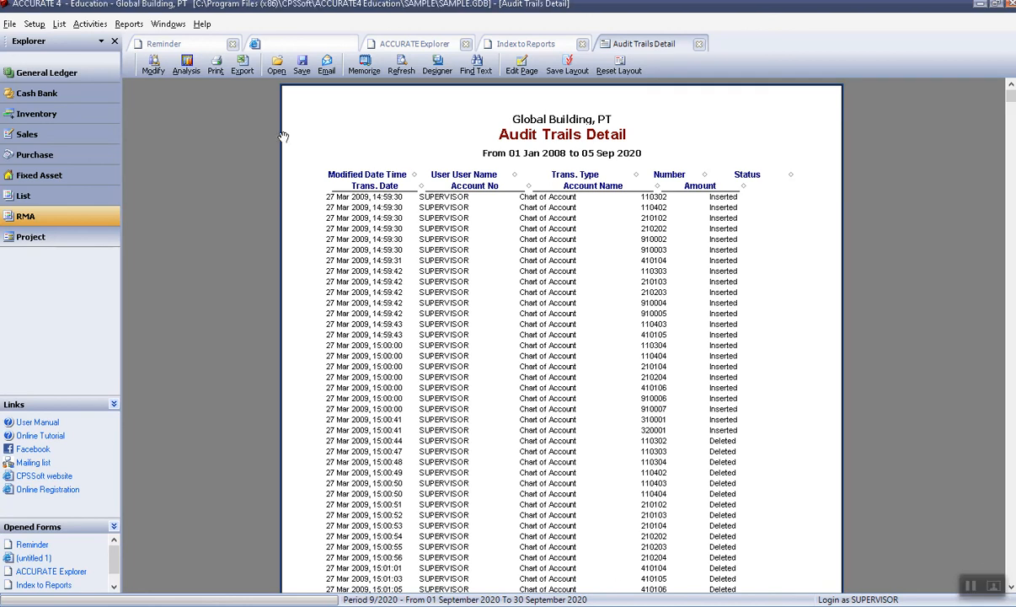
Close the Audit Trails Detail, Index to Reports and ACCURATE Explorer tabs, then show the File menu.
left_click(699, 44)
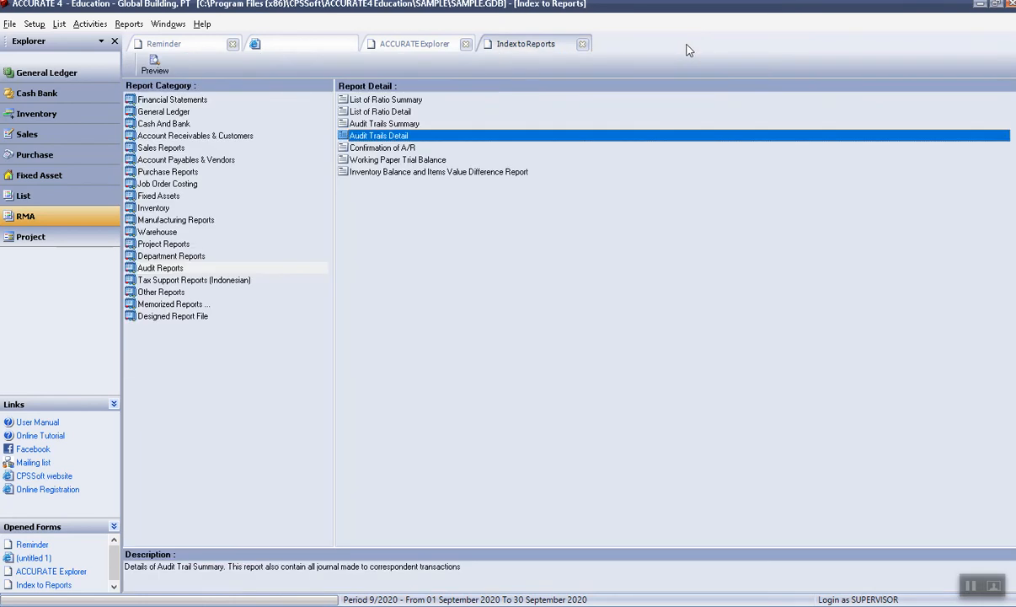
left_click(583, 45)
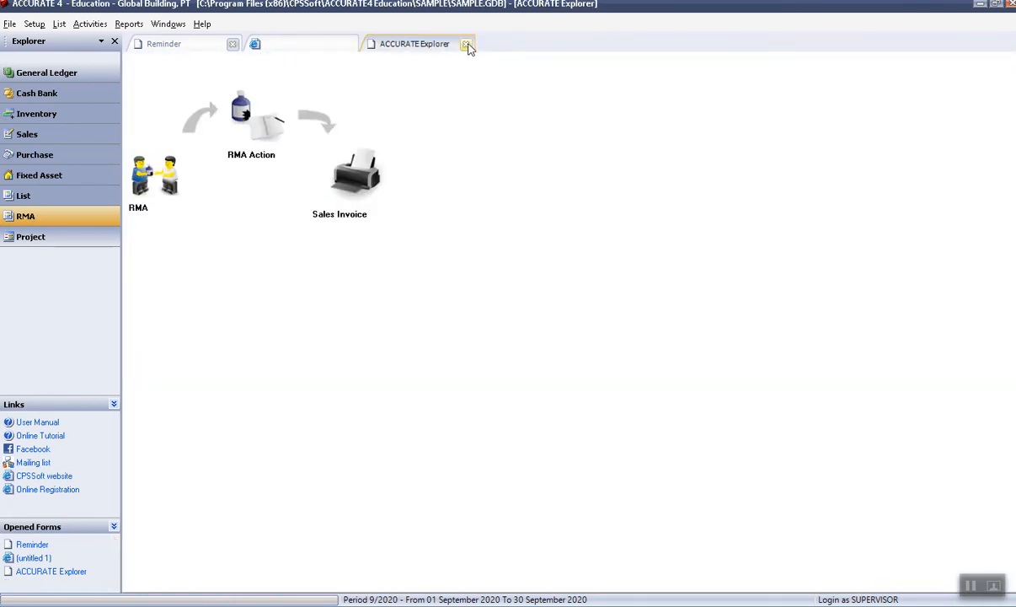
left_click(467, 45)
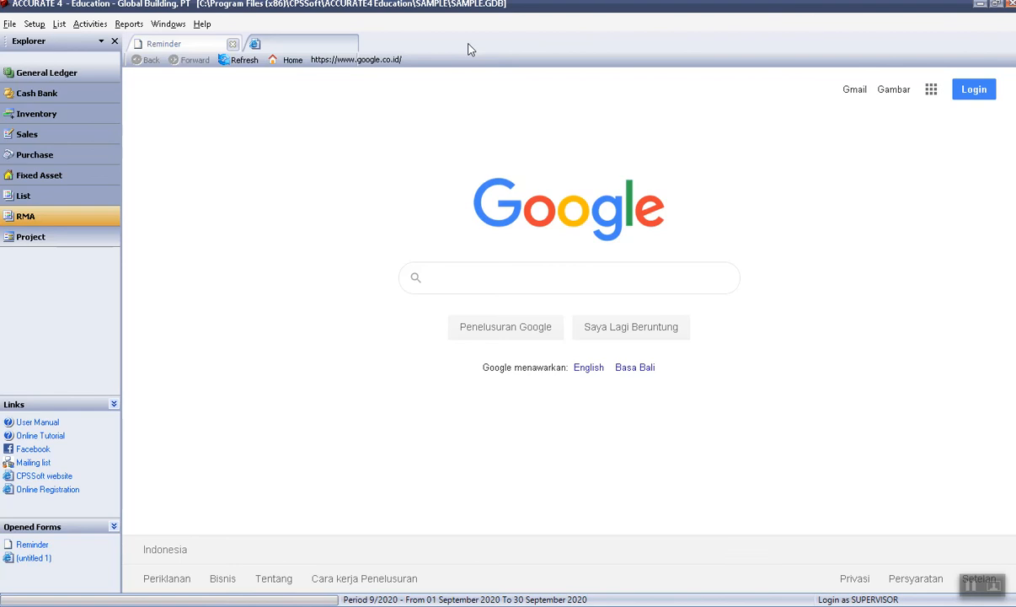
left_click(34, 25)
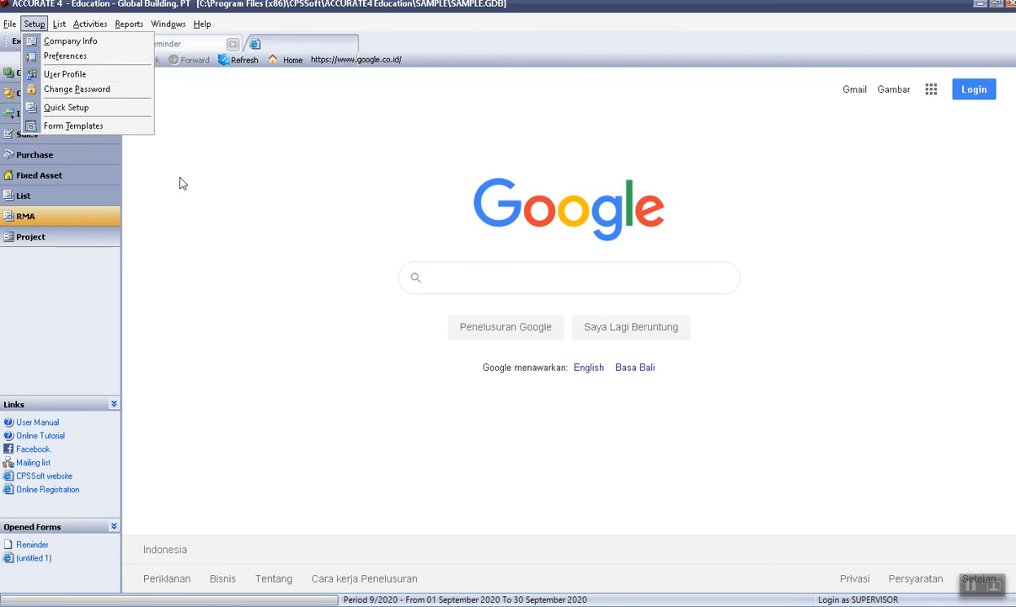
mouse_move(13, 26)
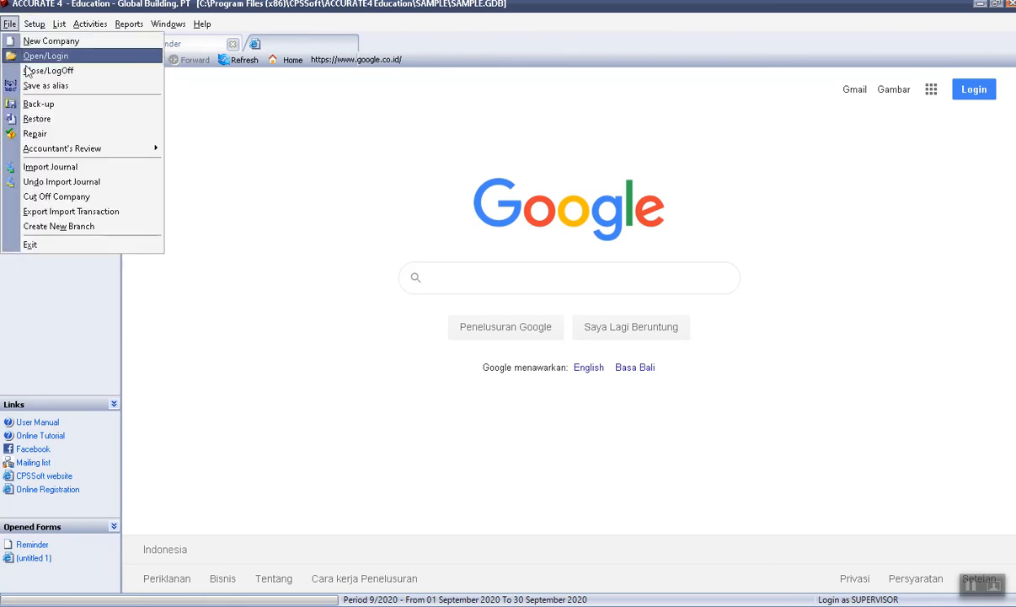
Close the current company through File > New Company and reopen the sample company from the welcome screen.
left_click(80, 44)
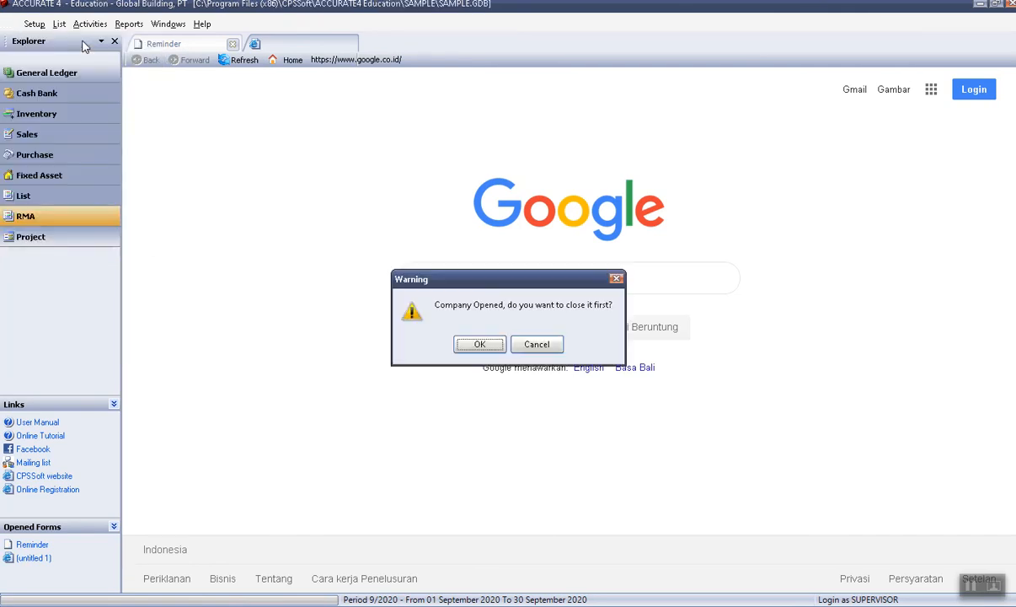
left_click(480, 342)
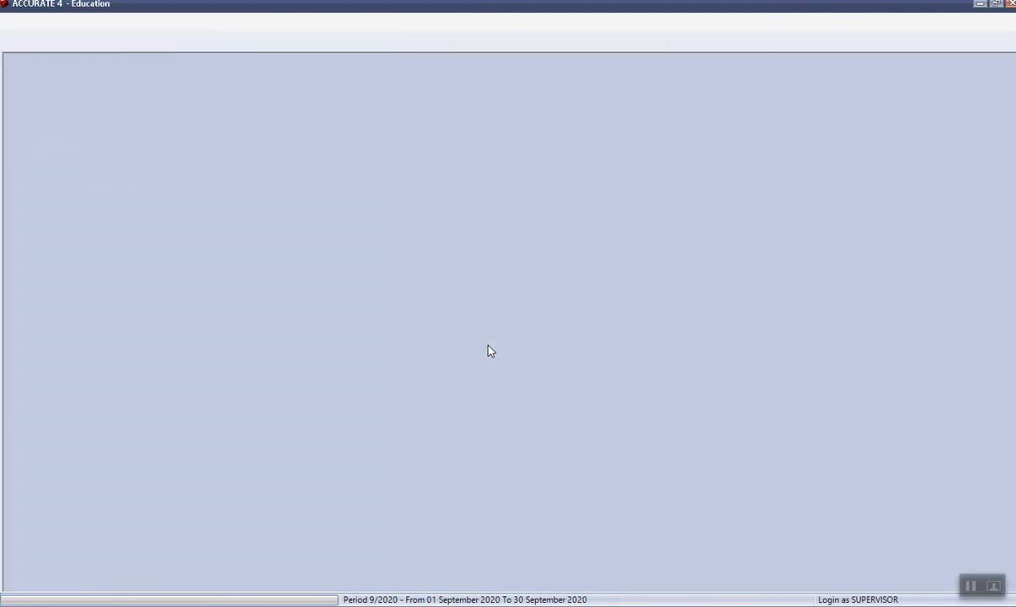
left_click(596, 365)
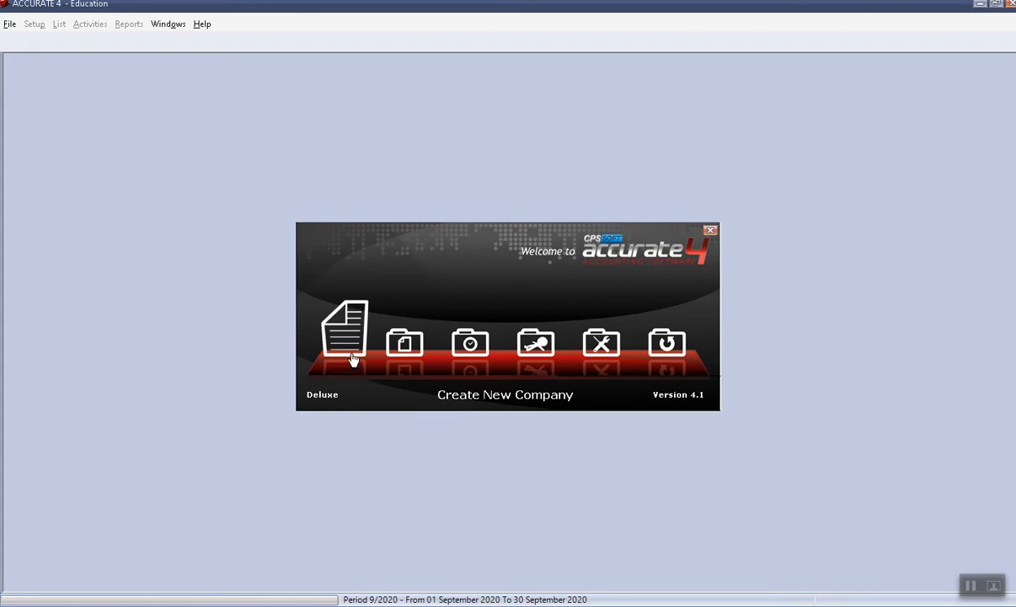
left_click(536, 361)
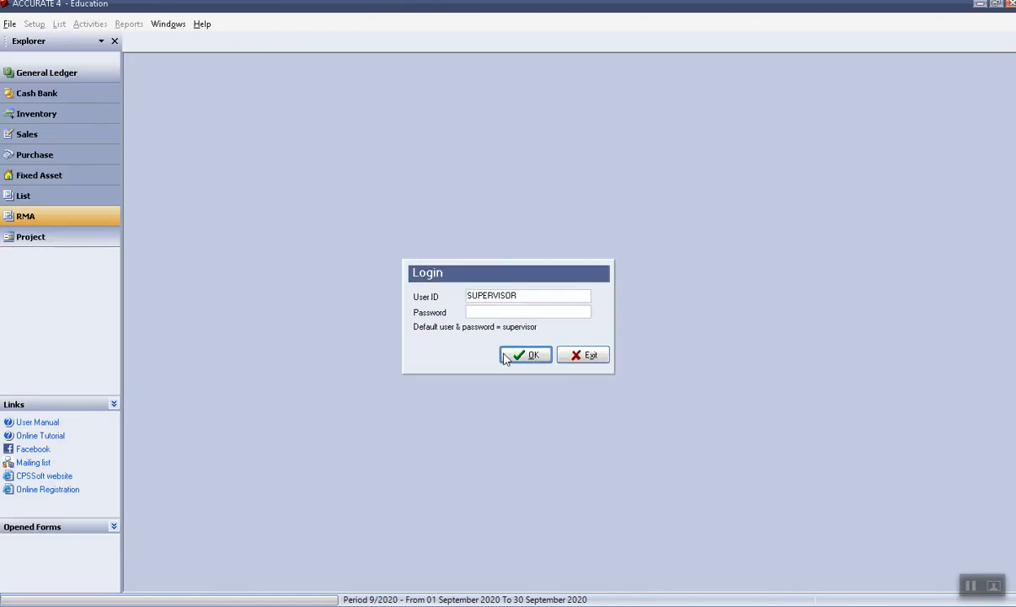
Log in as SUPERVISOR with the supervisor password.
type("su")
key("BackSpace")
double_click(526, 295)
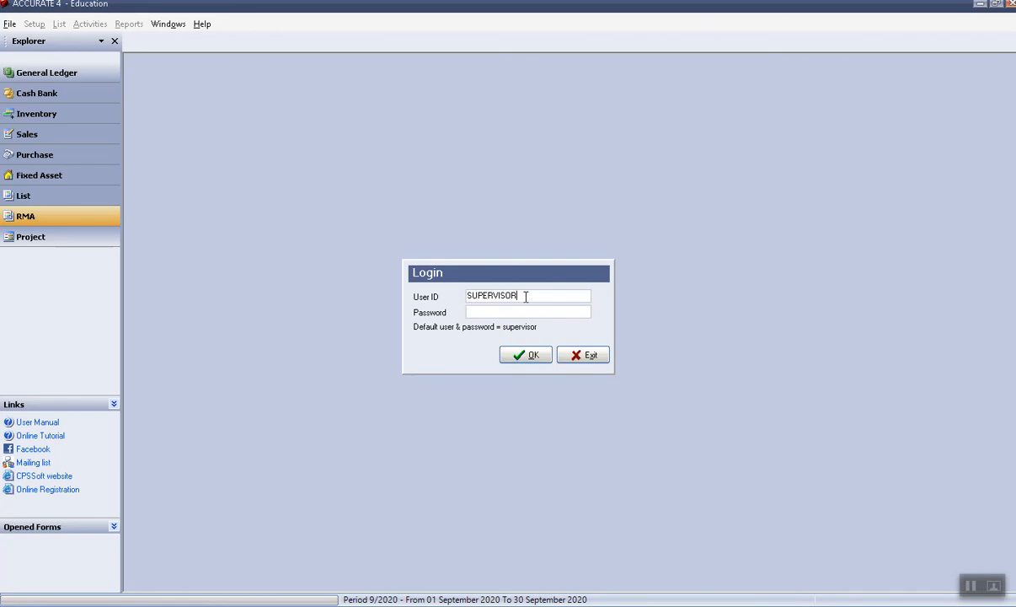
left_click(473, 312)
type("supervisor")
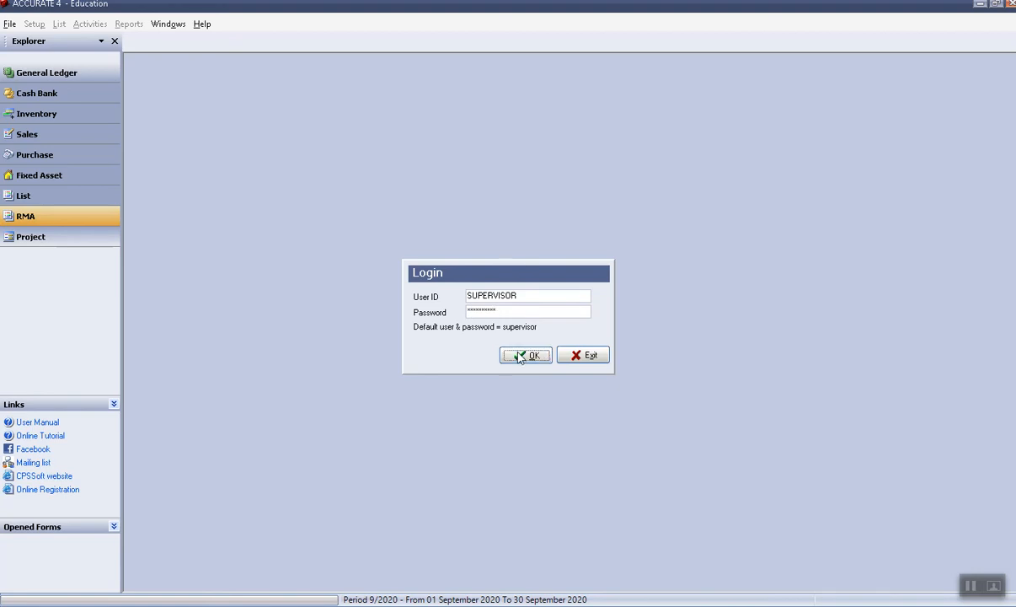
left_click(526, 354)
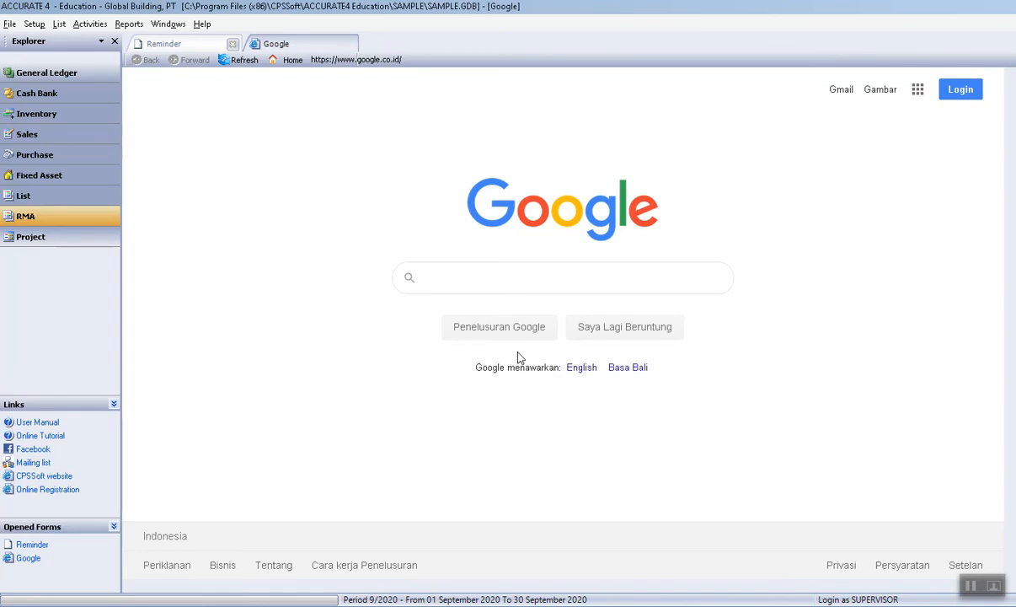
Open Edit User for SUPERVISOR and review its purchase, inventory, project, ledger, bank and report rights.
left_click(34, 24)
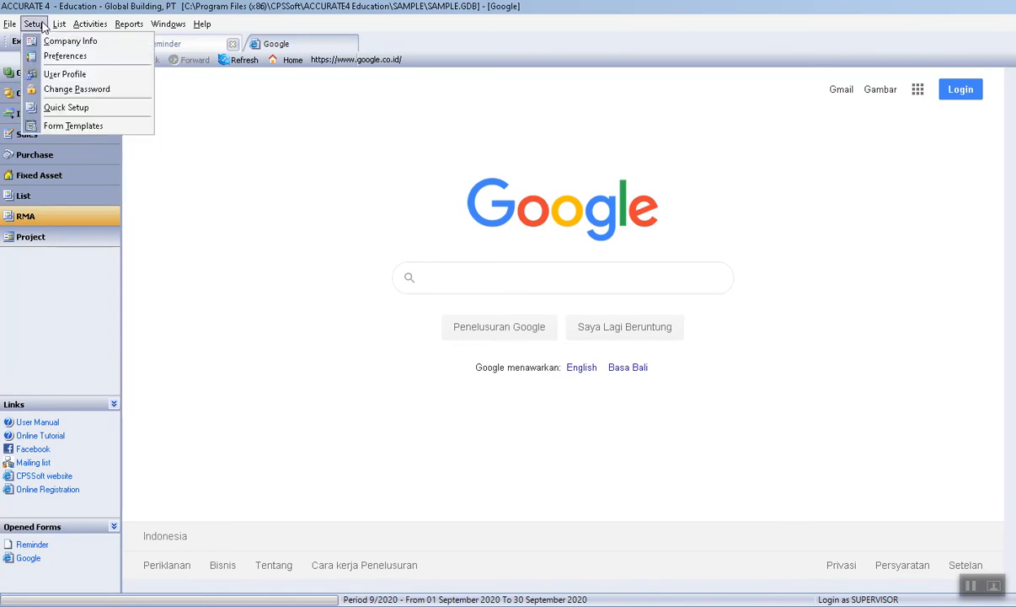
left_click(65, 74)
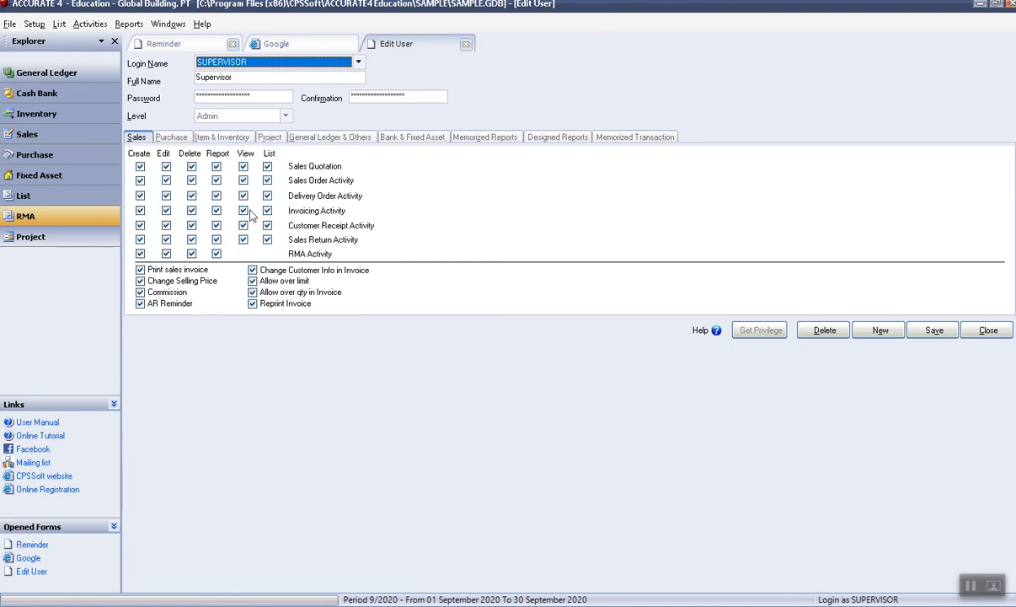
left_click(177, 137)
left_click(210, 138)
left_click(278, 137)
left_click(328, 138)
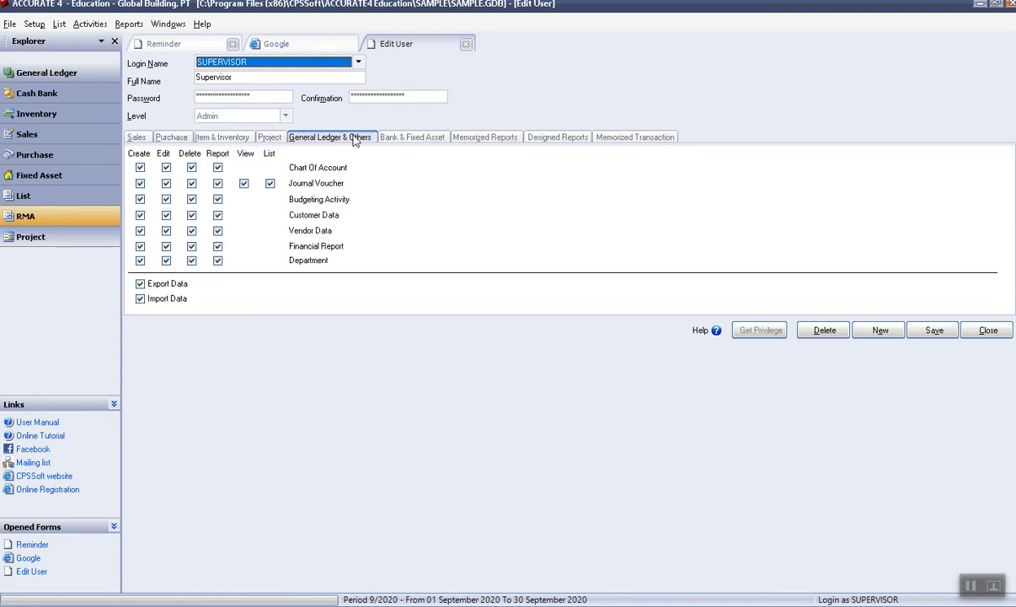
left_click(412, 137)
left_click(493, 138)
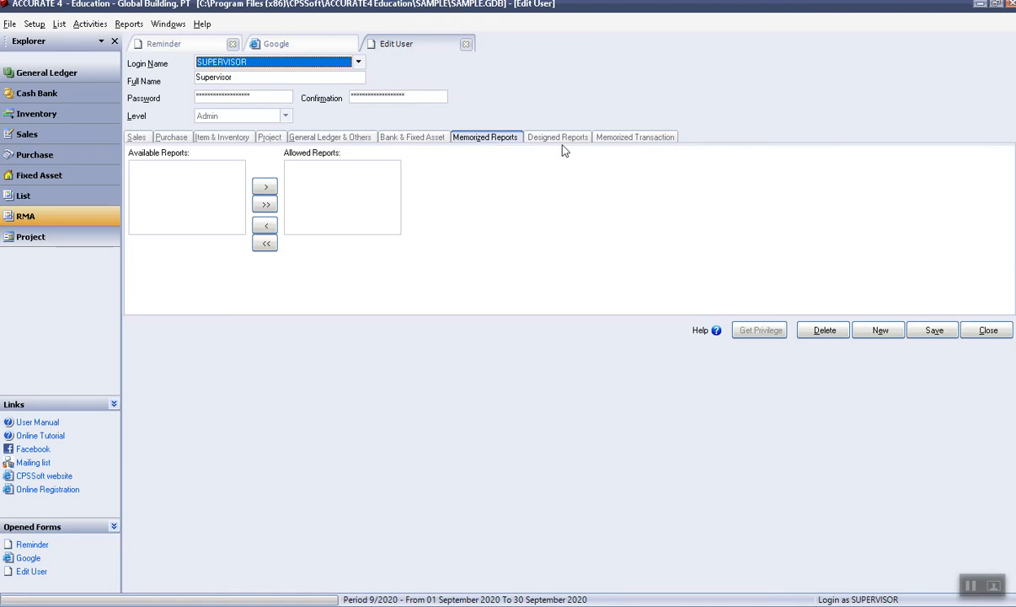
left_click(558, 138)
left_click(621, 139)
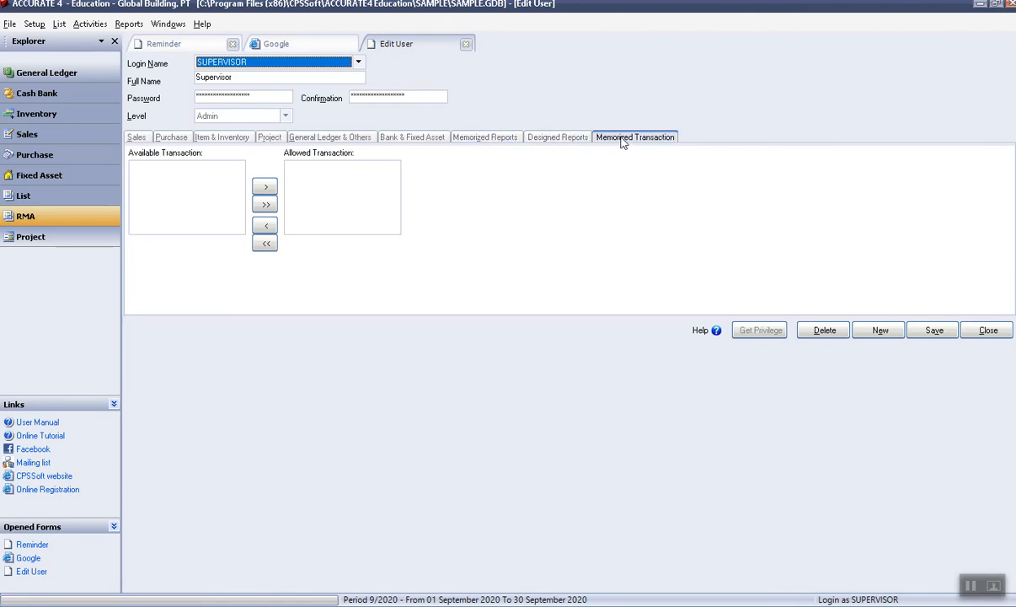
Create a new user KASIR with the cashier's full name, a confirmed password and level User.
left_click(887, 341)
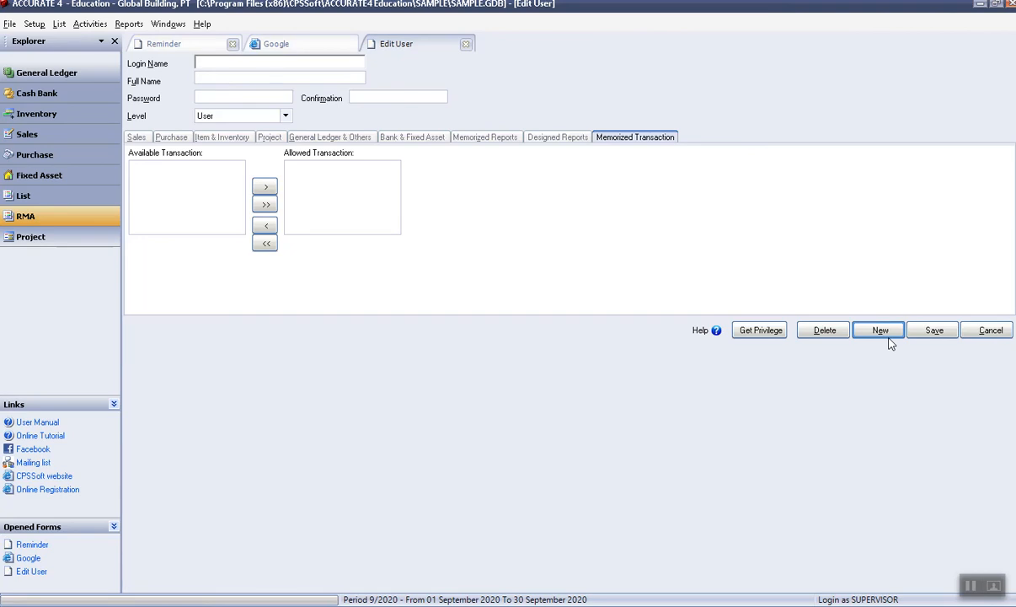
type("KASIR")
left_click(239, 79)
type("Tineke")
left_click(220, 96)
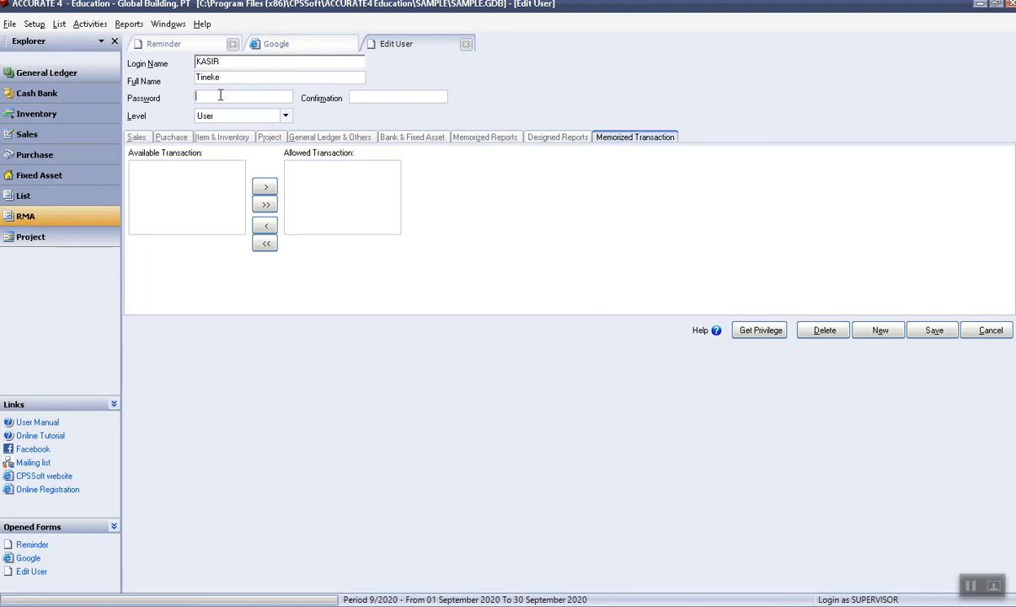
type("******")
left_click(385, 95)
type("**********")
left_click(278, 115)
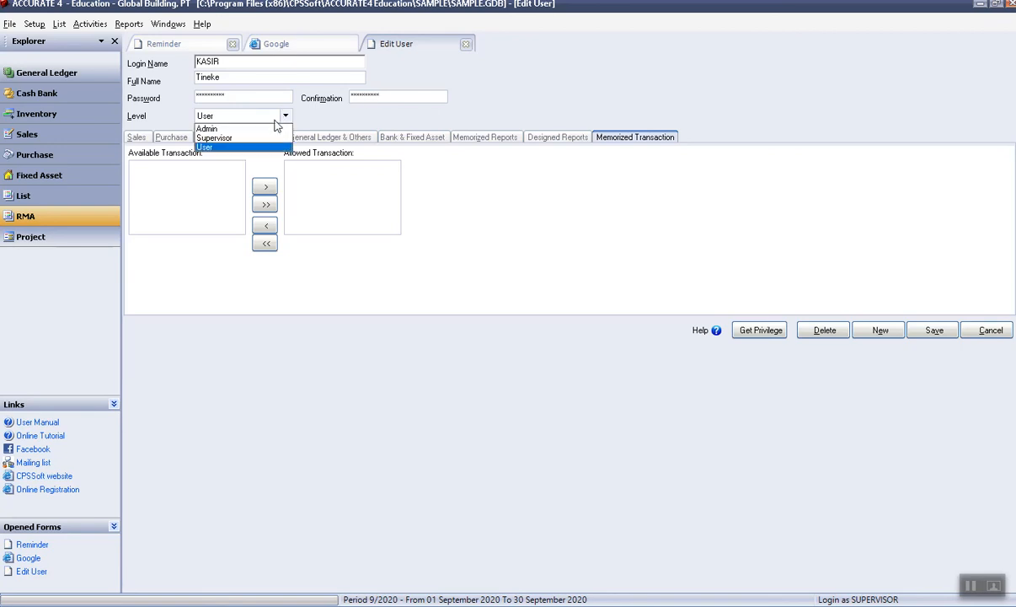
left_click(246, 150)
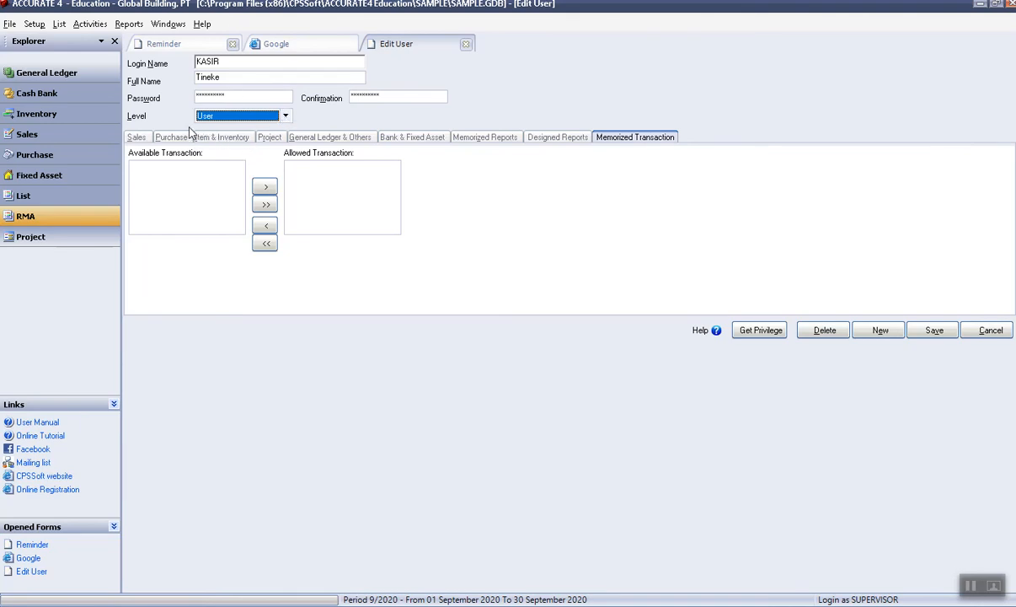
Grant KASIR Create and Edit rights for Customer Receipt Activity on the Sales tab.
left_click(141, 139)
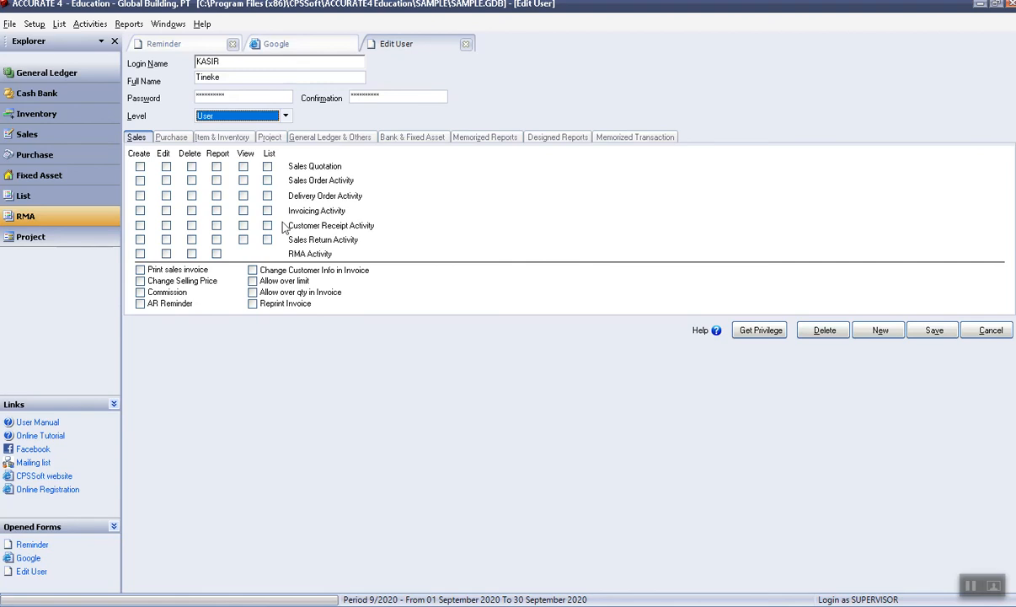
left_click(141, 225)
left_click(167, 225)
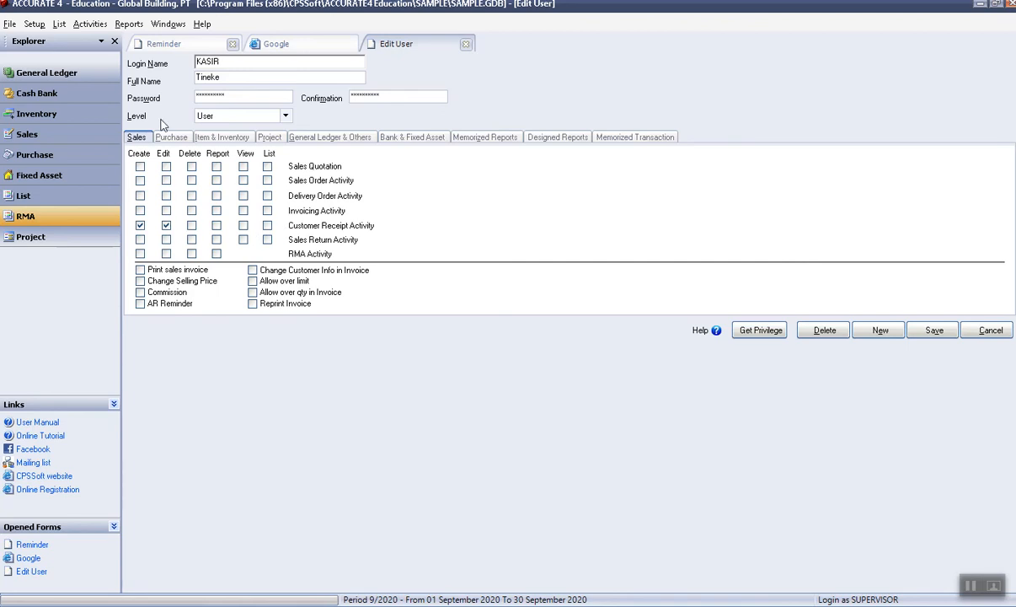
left_click(181, 138)
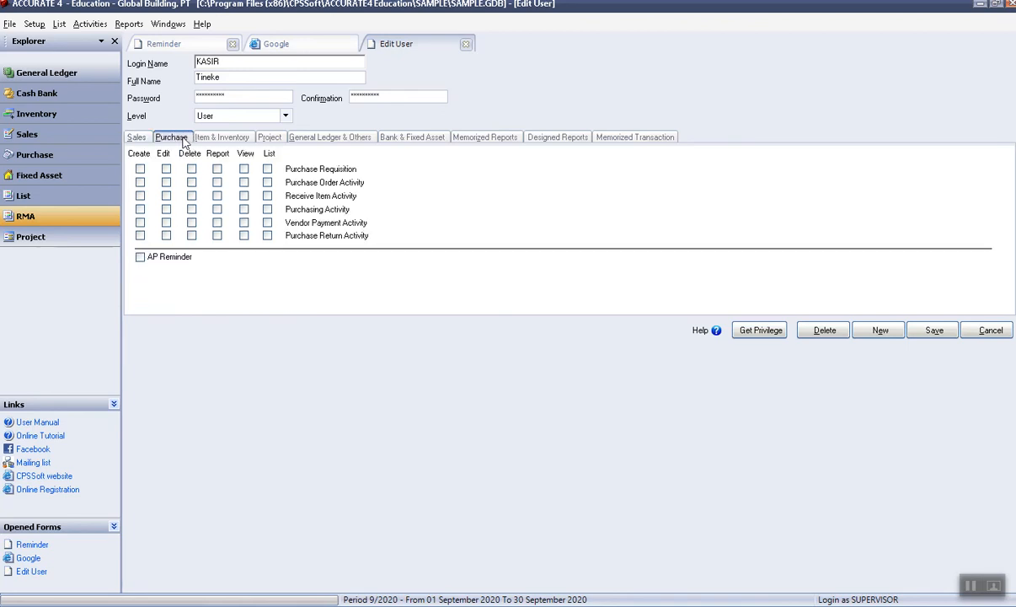
left_click(137, 136)
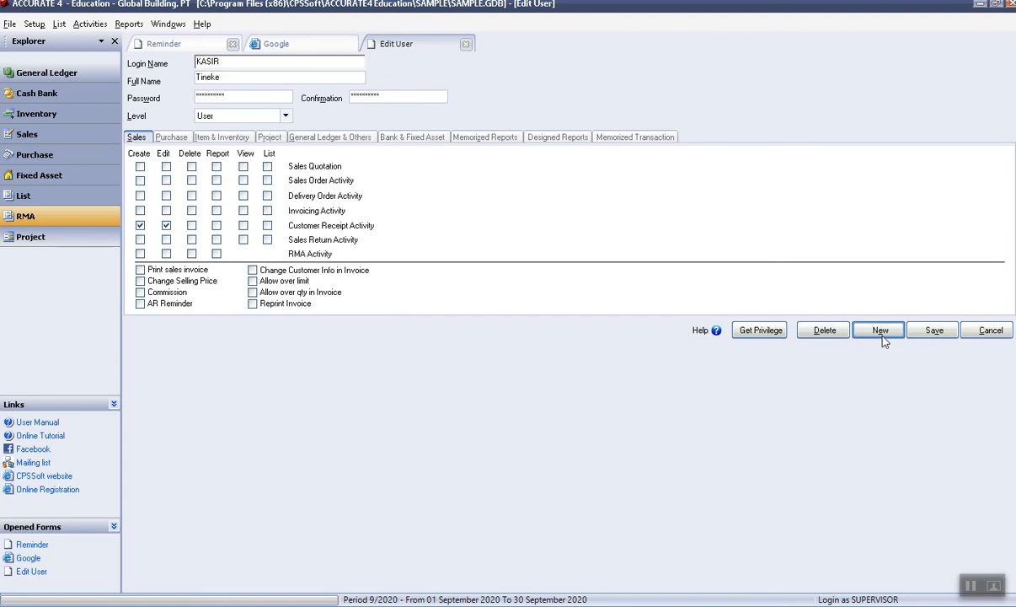
Save the KASIR user, close the form, and reopen the sample company via File > Open Company.
left_click(930, 340)
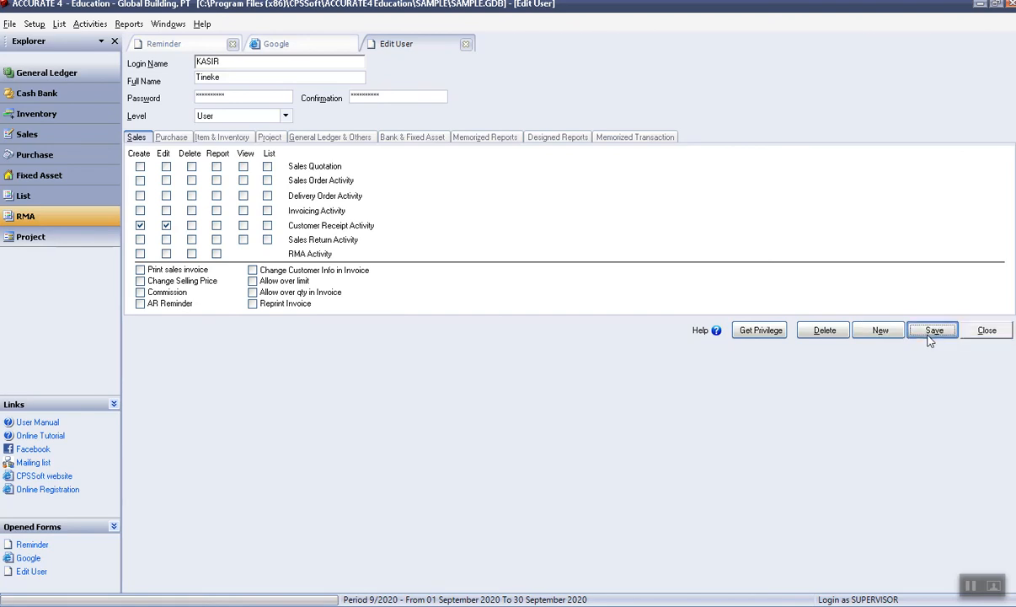
left_click(466, 44)
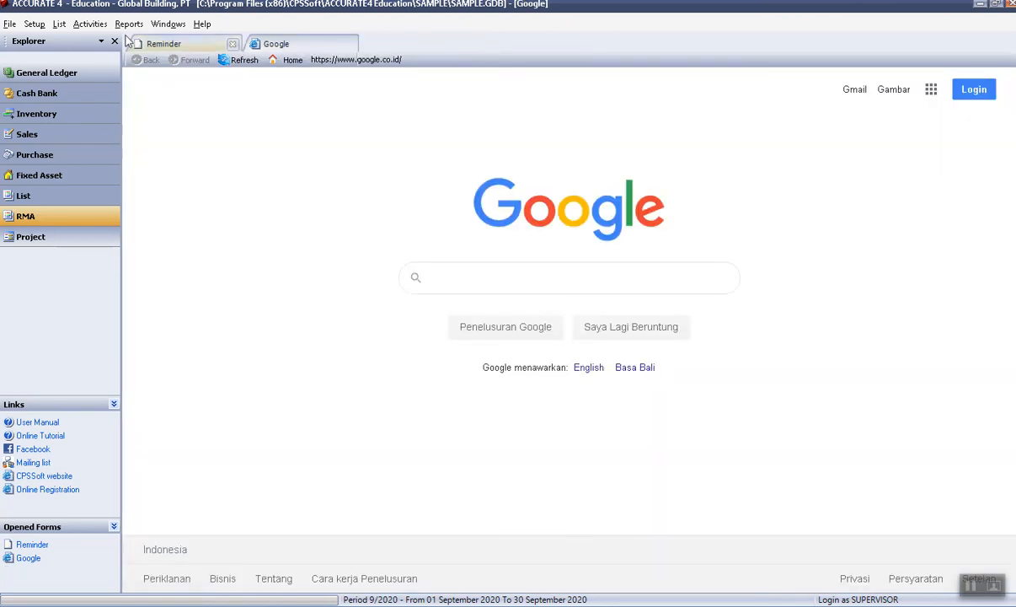
left_click(9, 23)
left_click(46, 38)
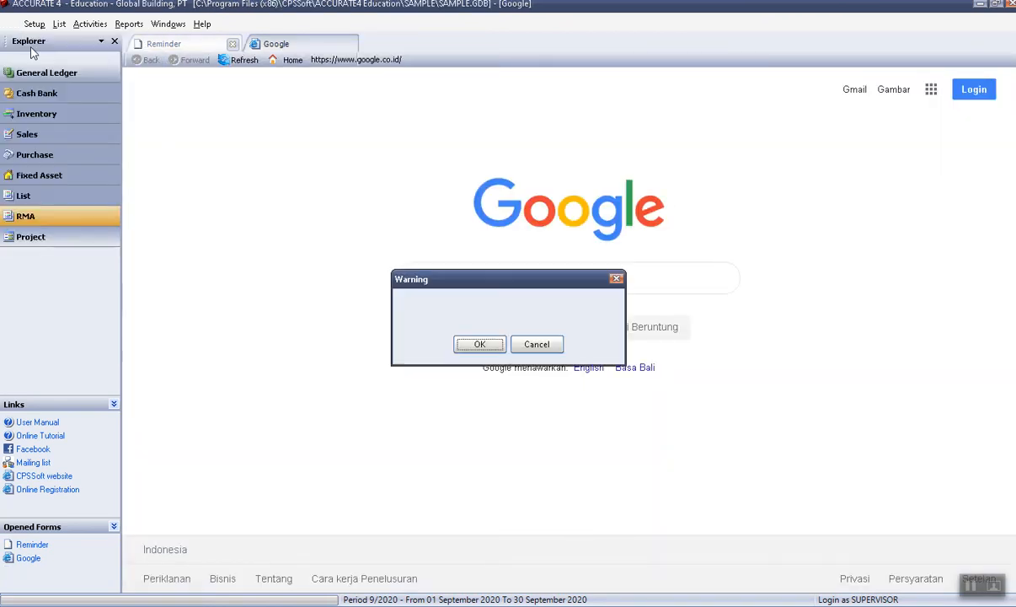
left_click(479, 345)
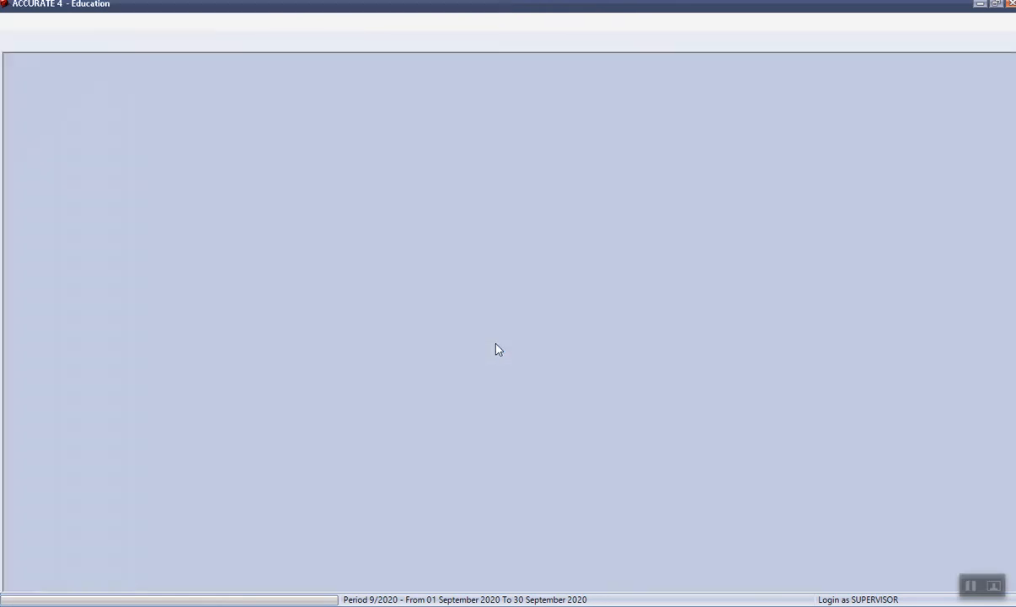
left_click(595, 363)
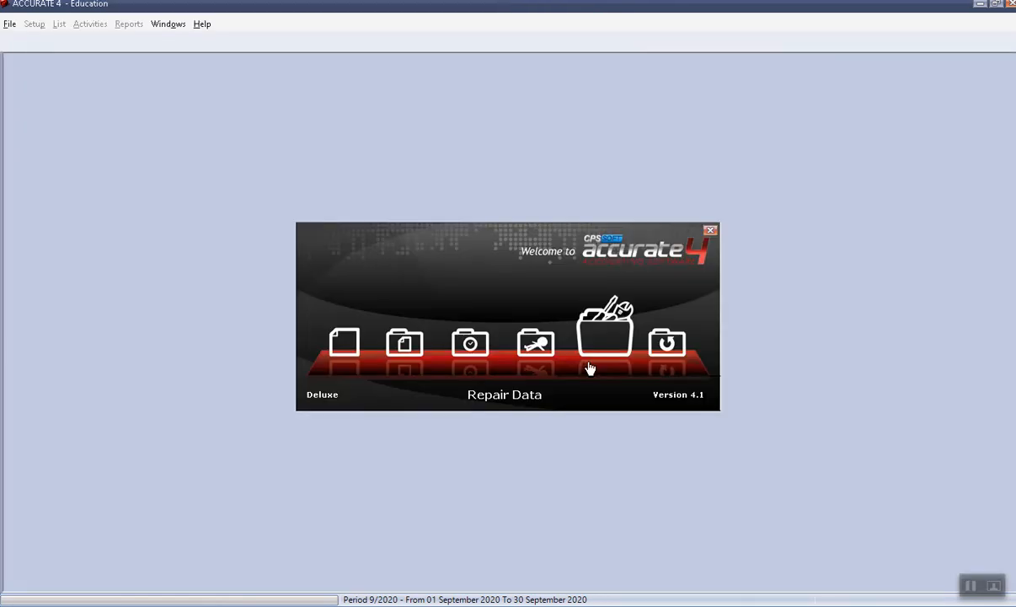
left_click(525, 357)
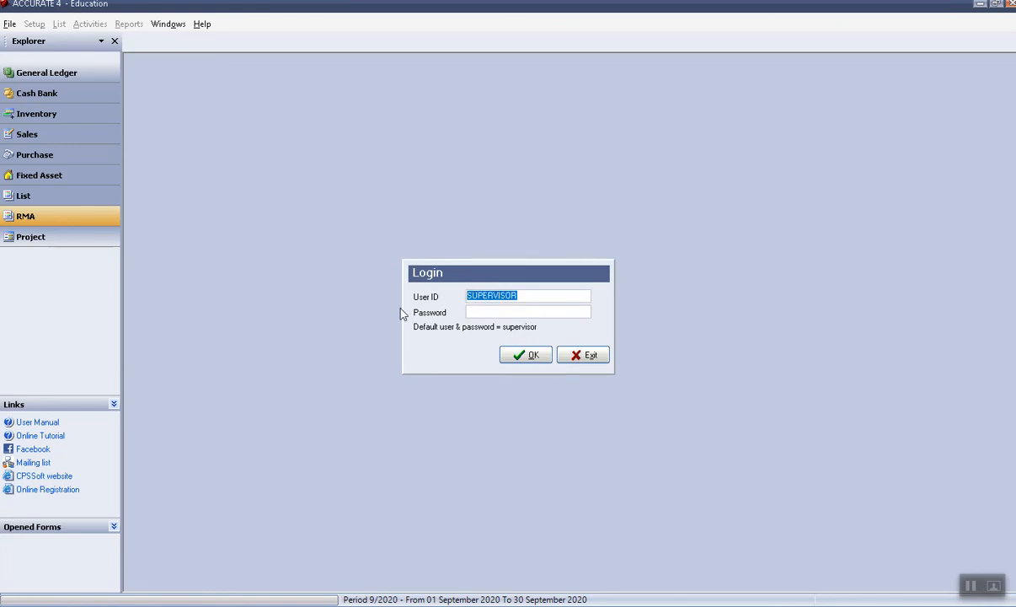
Log in as KASIR with the cashier's password.
type("KASIR")
left_click(486, 311)
type("*******")
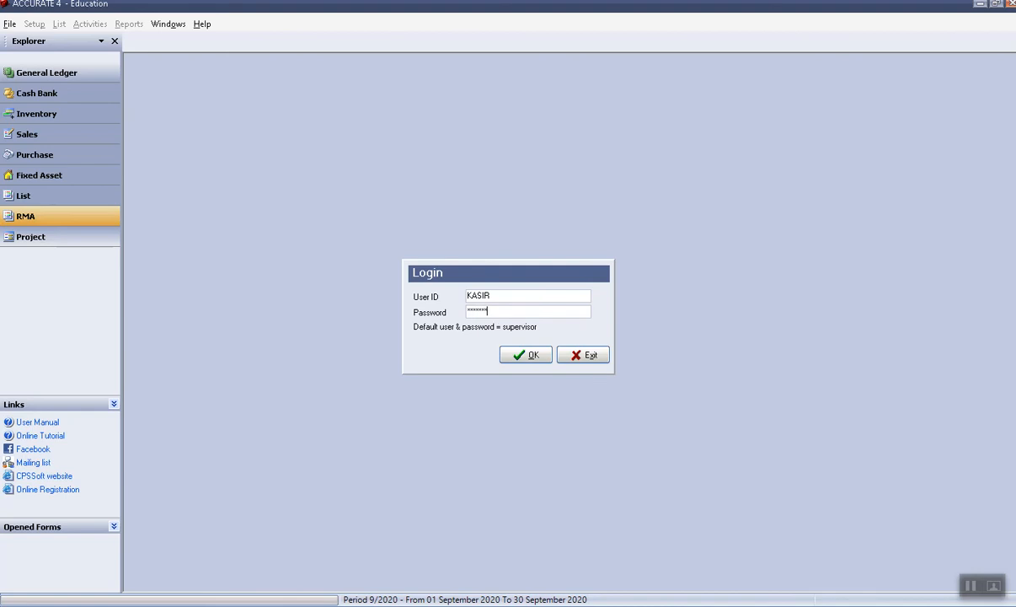
left_click(526, 355)
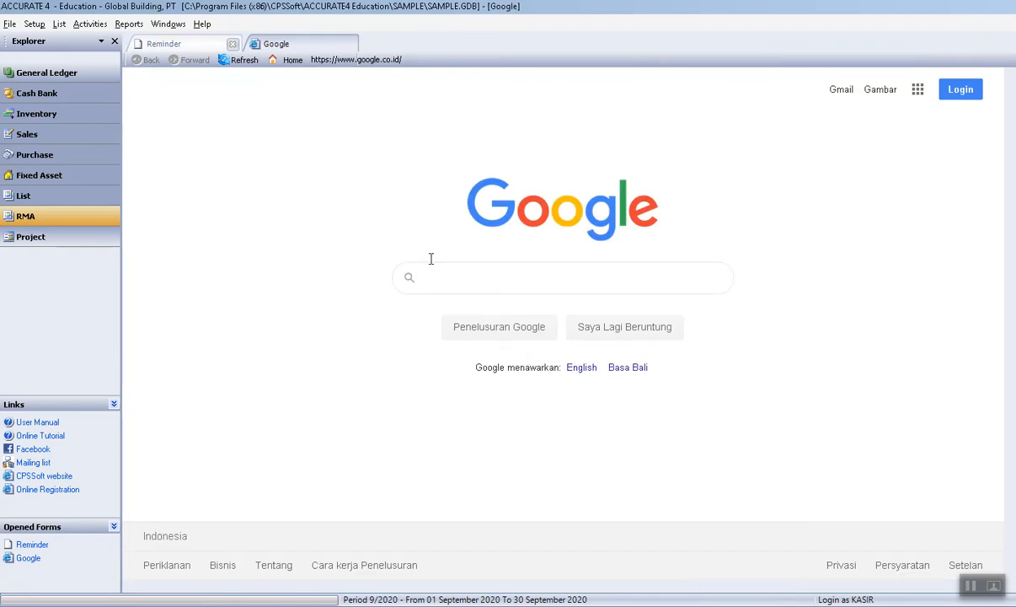
Open the General Ledger explorer and start a new Sales Receipt from Activities > Sales.
left_click(73, 73)
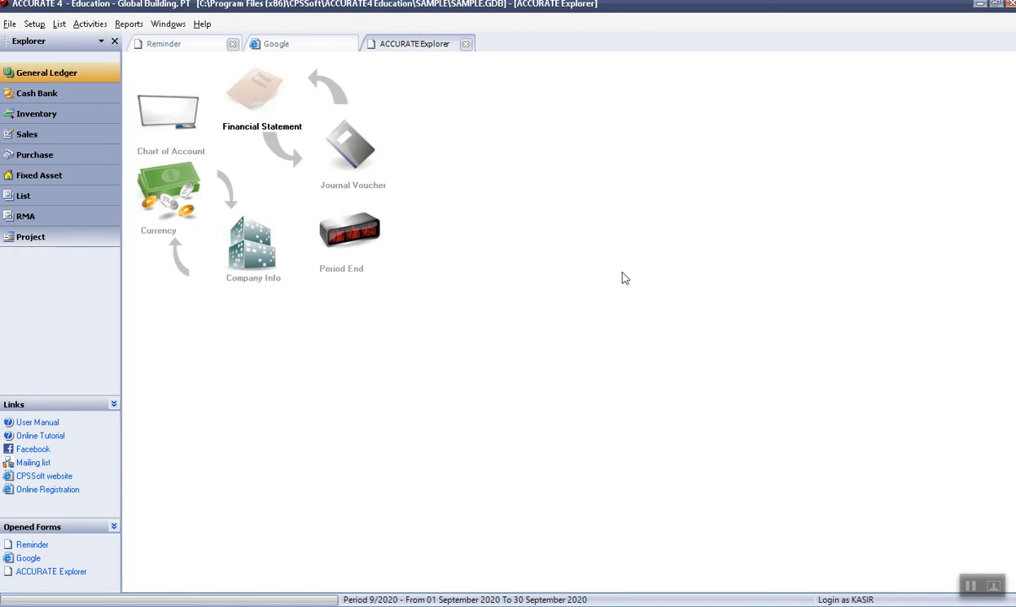
key("alt+a")
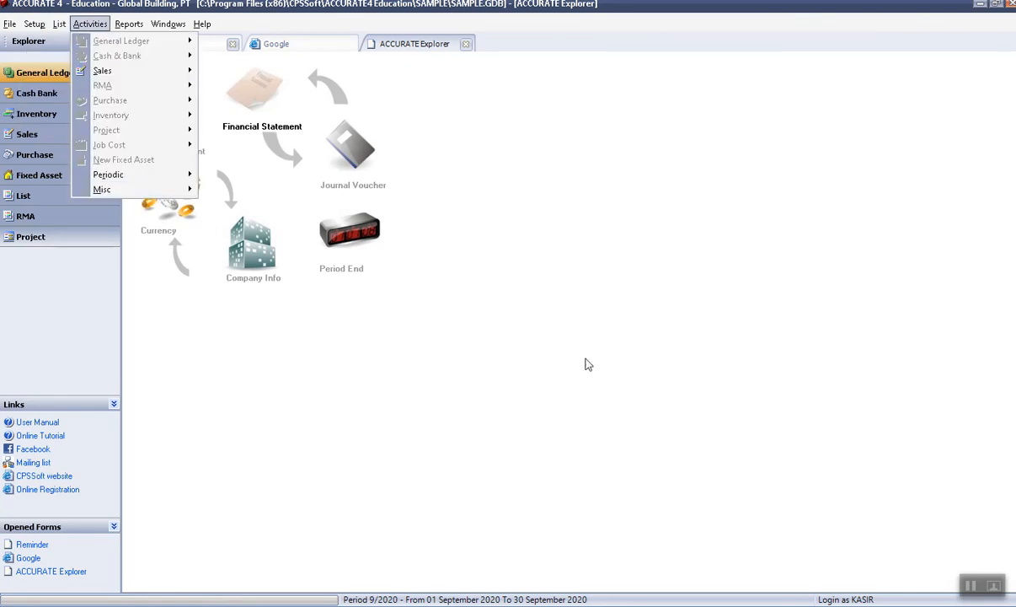
left_click(613, 585)
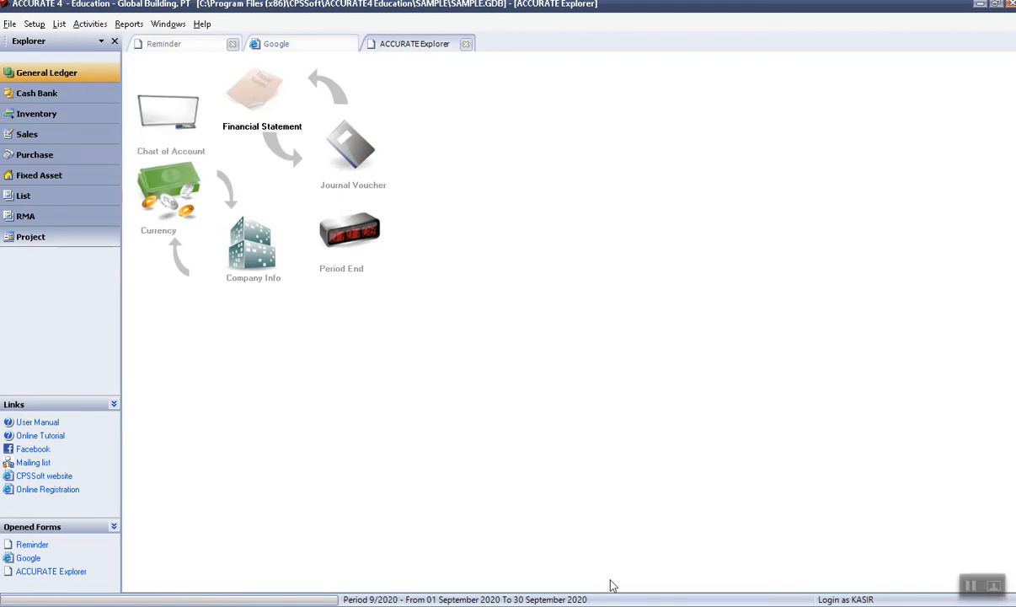
left_click(89, 23)
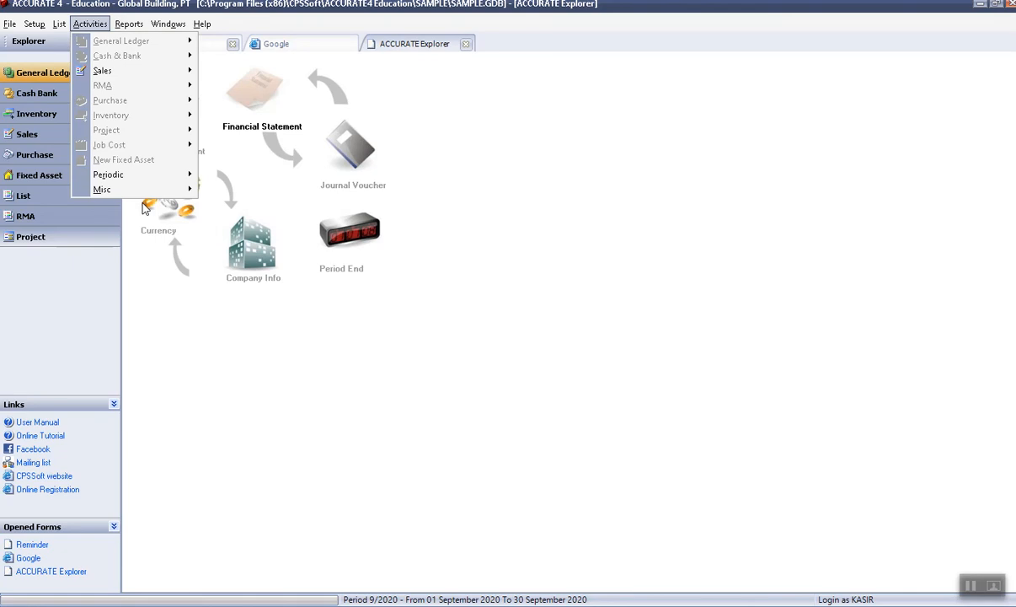
mouse_move(106, 73)
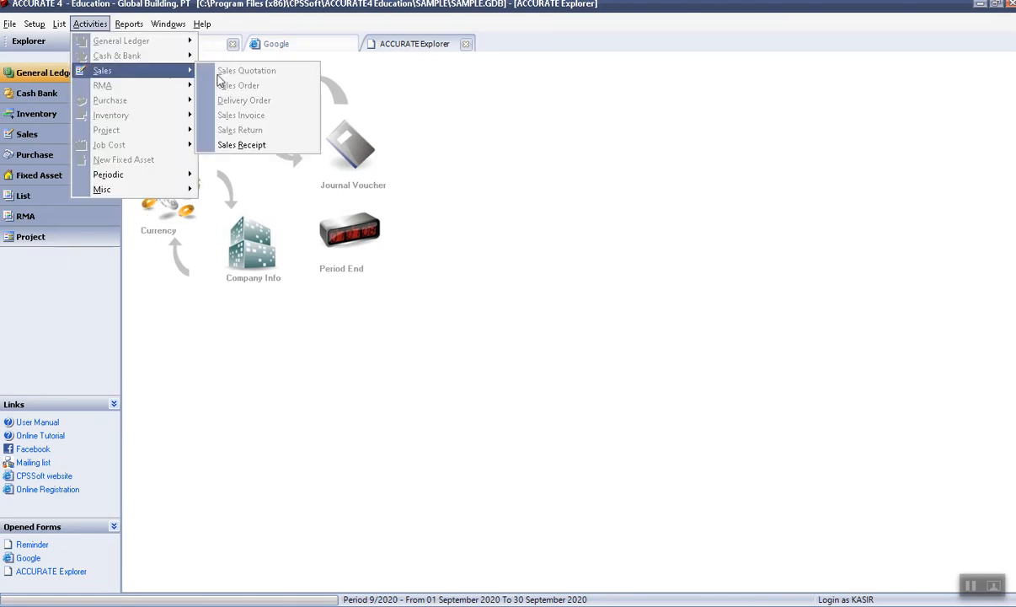
left_click(262, 147)
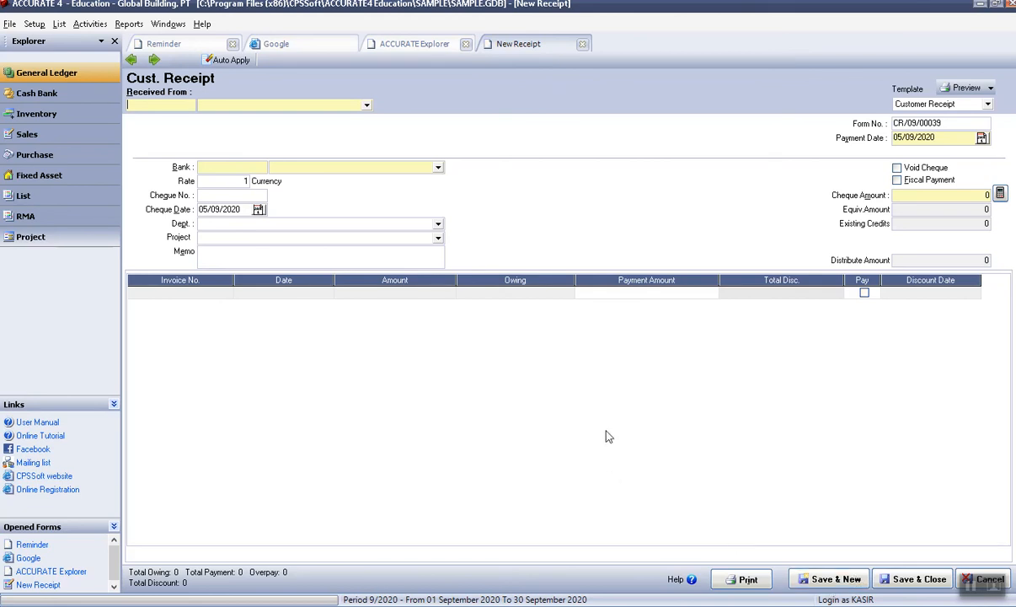
View the previous receipt CR/09/00038, then close the receipt form and Explorer tab.
left_click(132, 59)
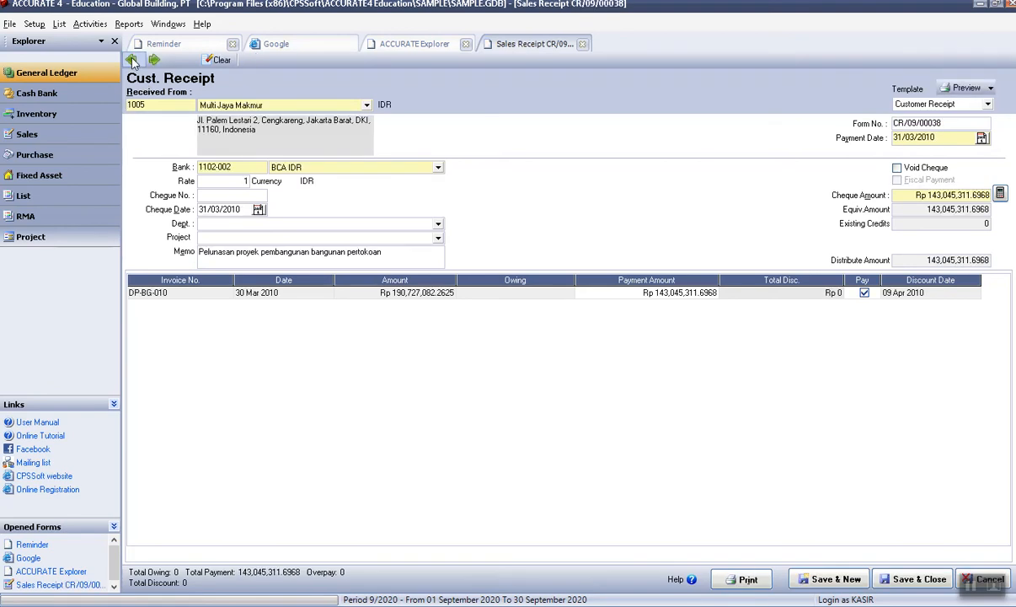
left_click(580, 46)
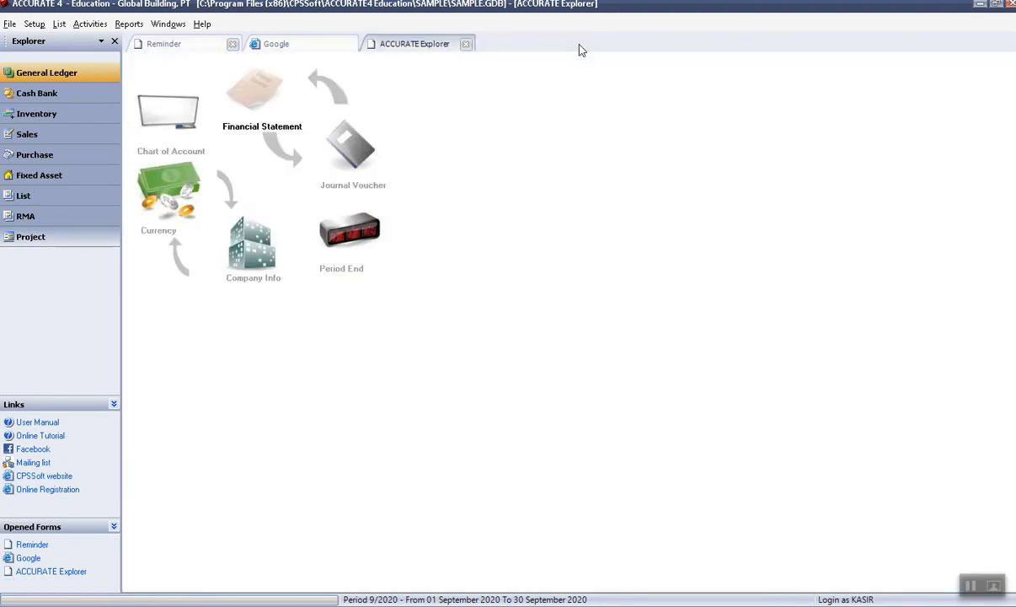
left_click(466, 45)
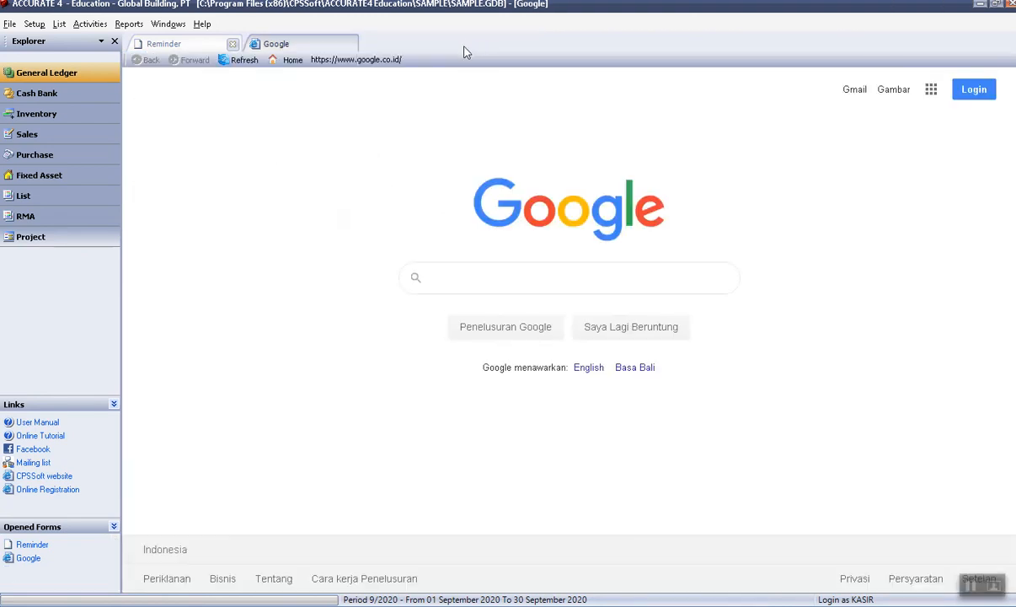
left_click(30, 25)
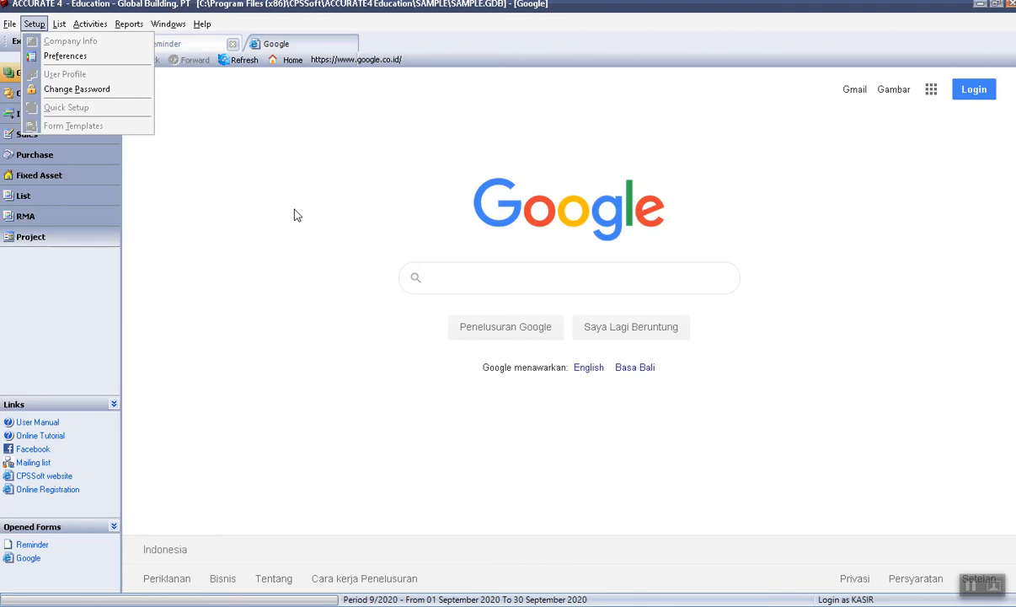
Close the Setup menu and choose File > Close/LogOff.
left_click(203, 215)
left_click(11, 24)
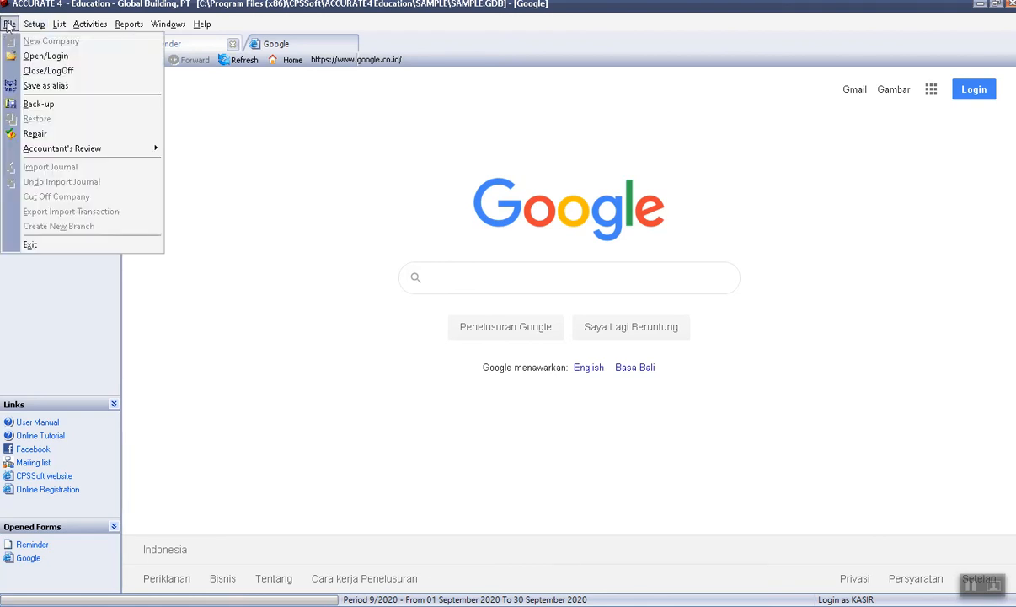
left_click(87, 74)
Confirm closing the company, back it up first, and acknowledge the successful backup.
left_click(438, 318)
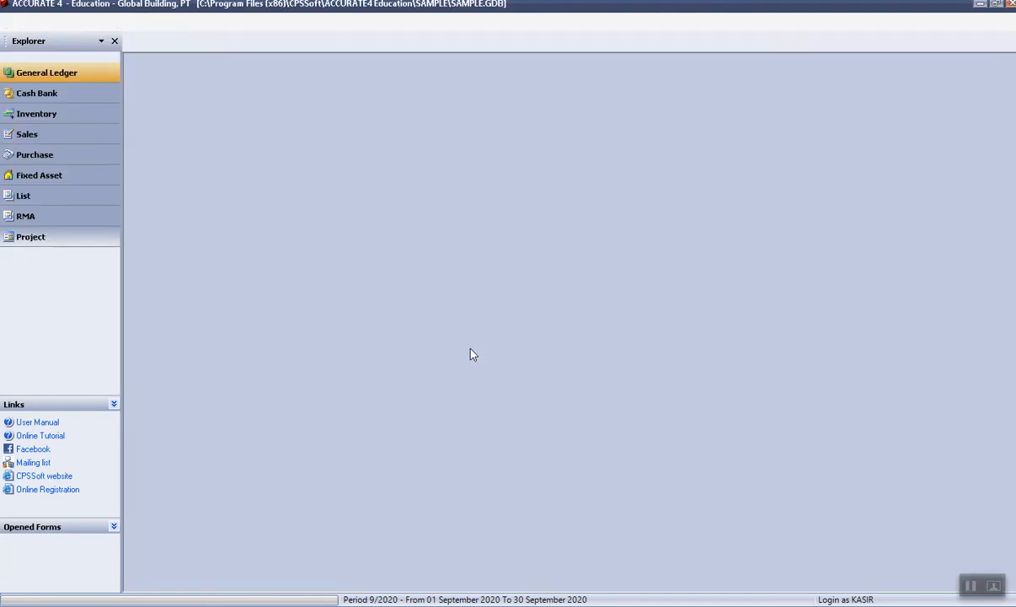
left_click(467, 348)
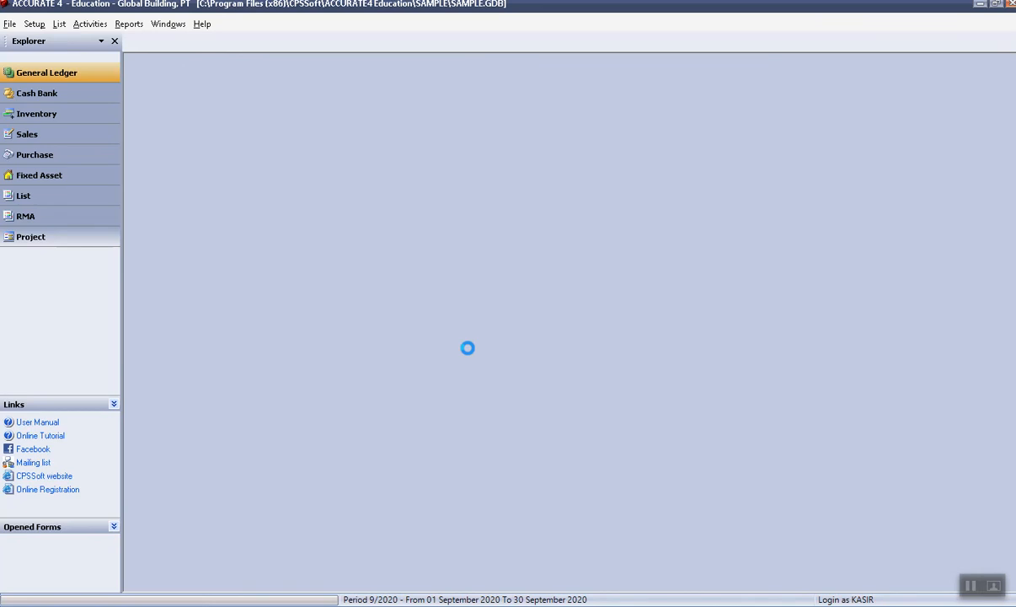
left_click(497, 338)
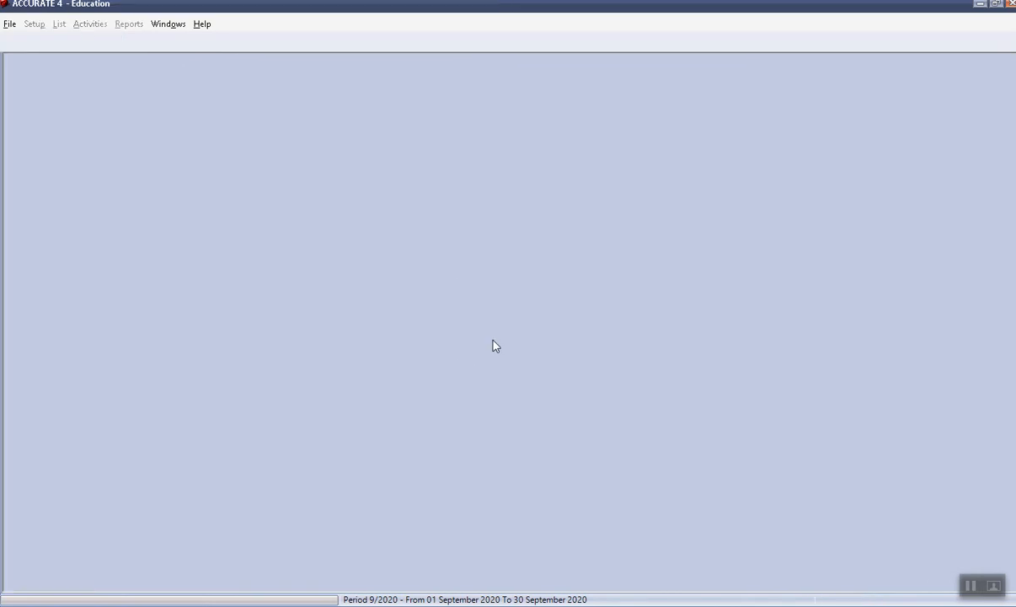
Try File > Open Database, cancel the file browser twice, and dismiss the no-company warning.
left_click(10, 25)
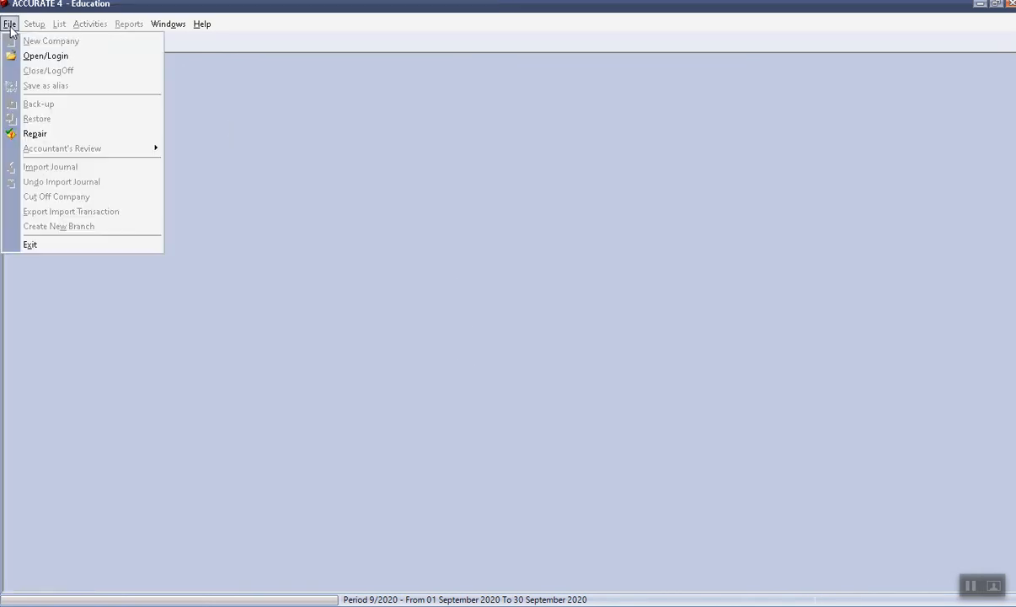
left_click(43, 55)
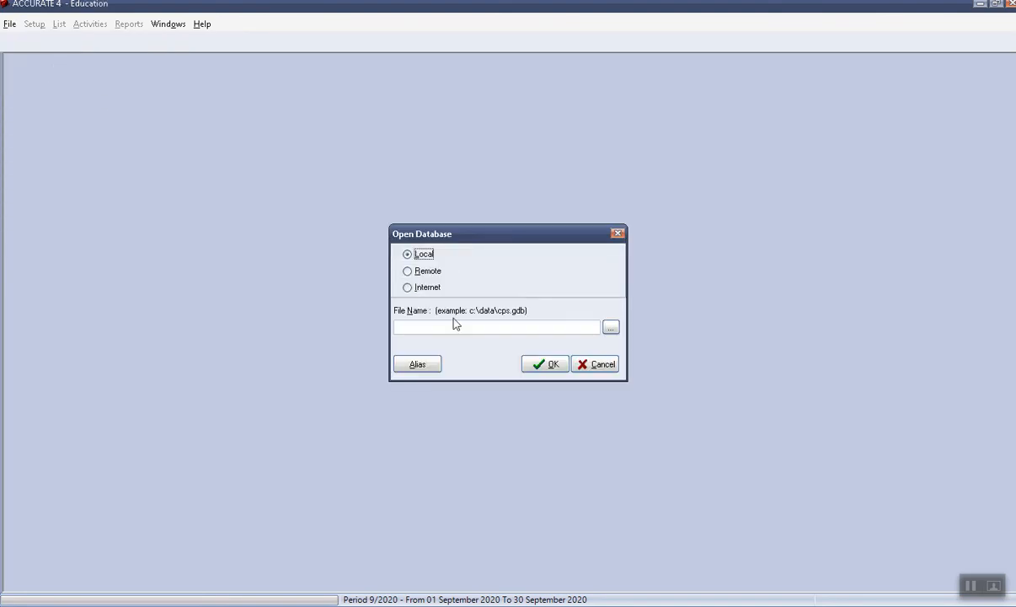
left_click(608, 329)
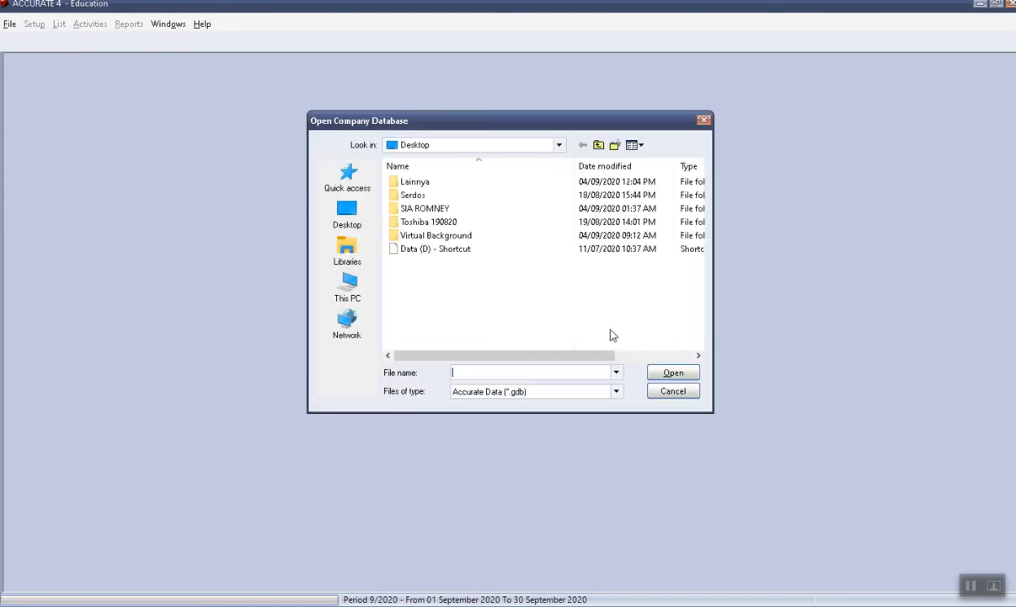
left_click(678, 396)
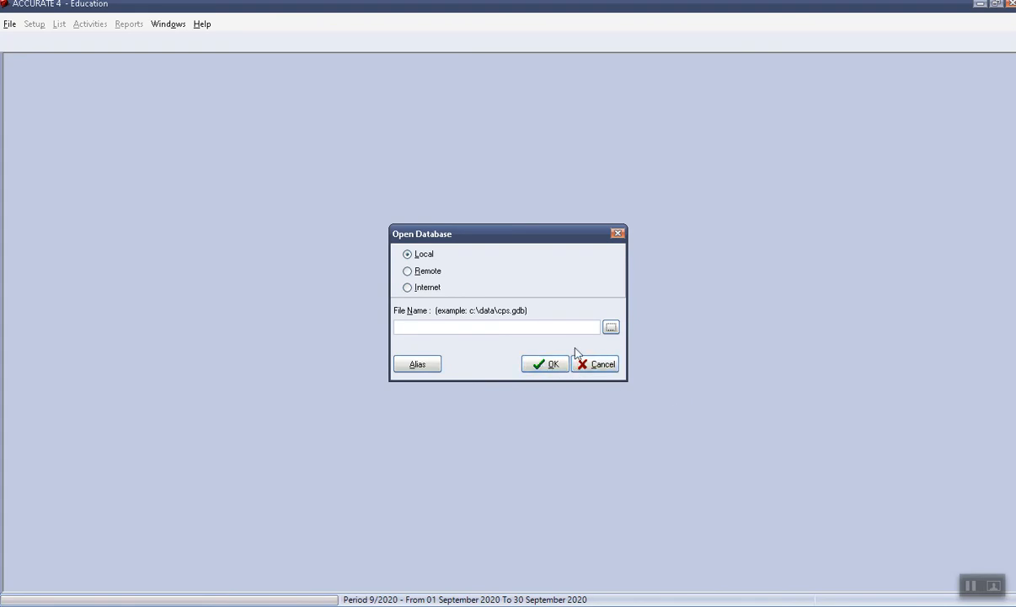
left_click(610, 328)
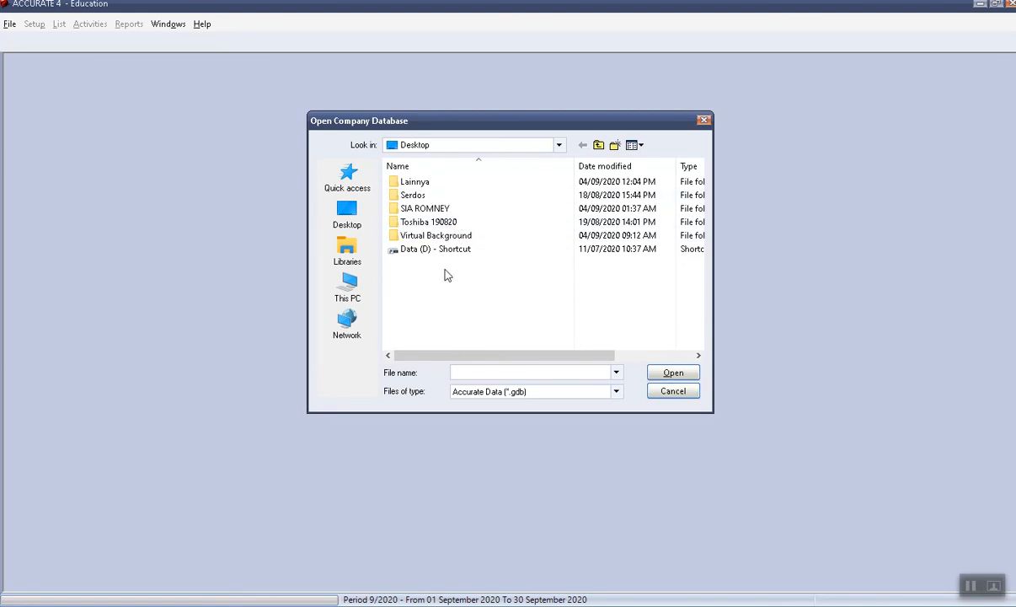
left_click(674, 393)
left_click(586, 364)
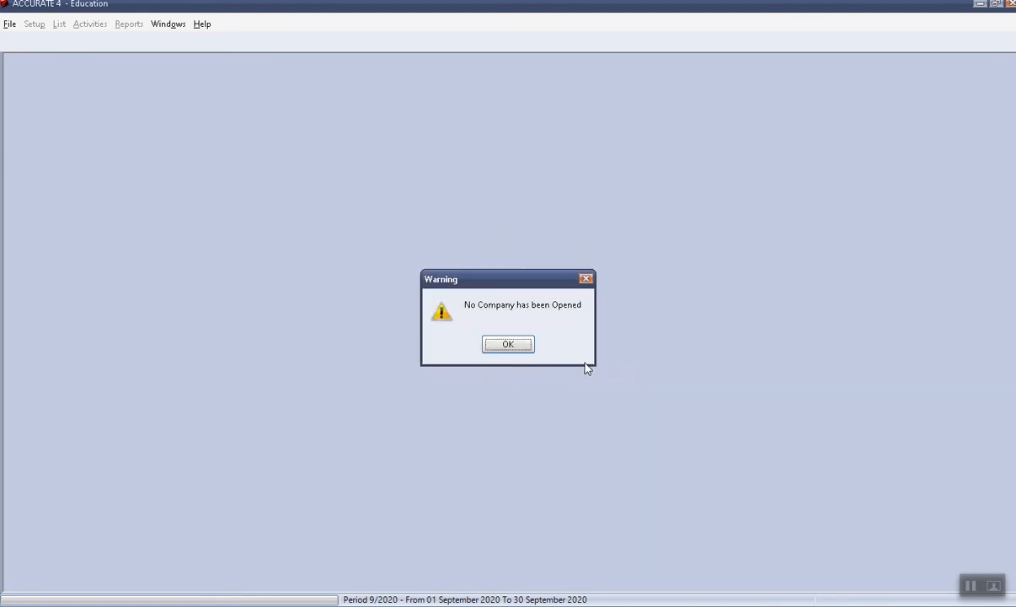
left_click(494, 346)
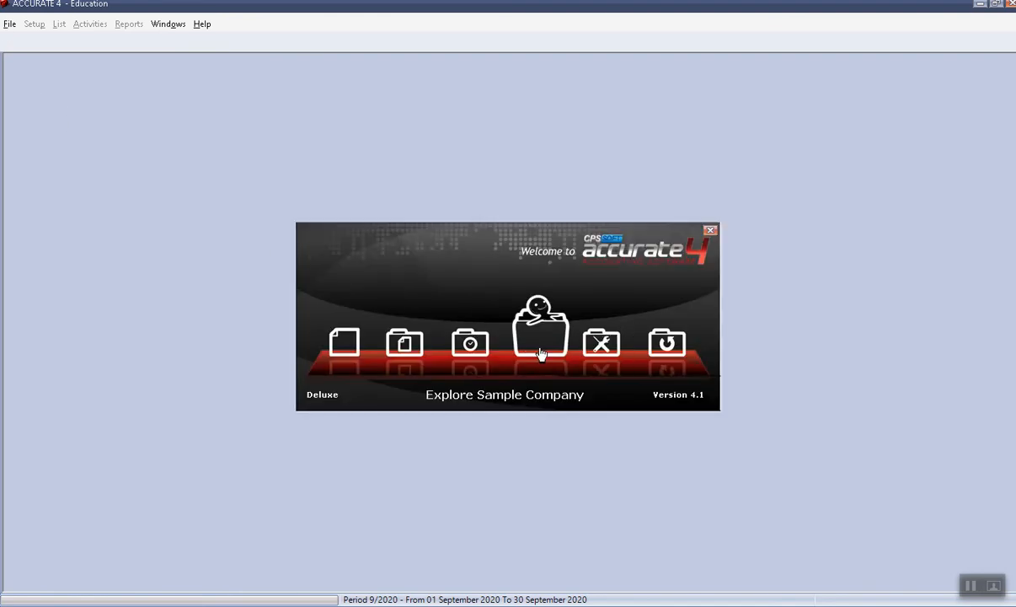
Open the sample company and log in as SUPERVISOR with the supervisor's password.
left_click(540, 354)
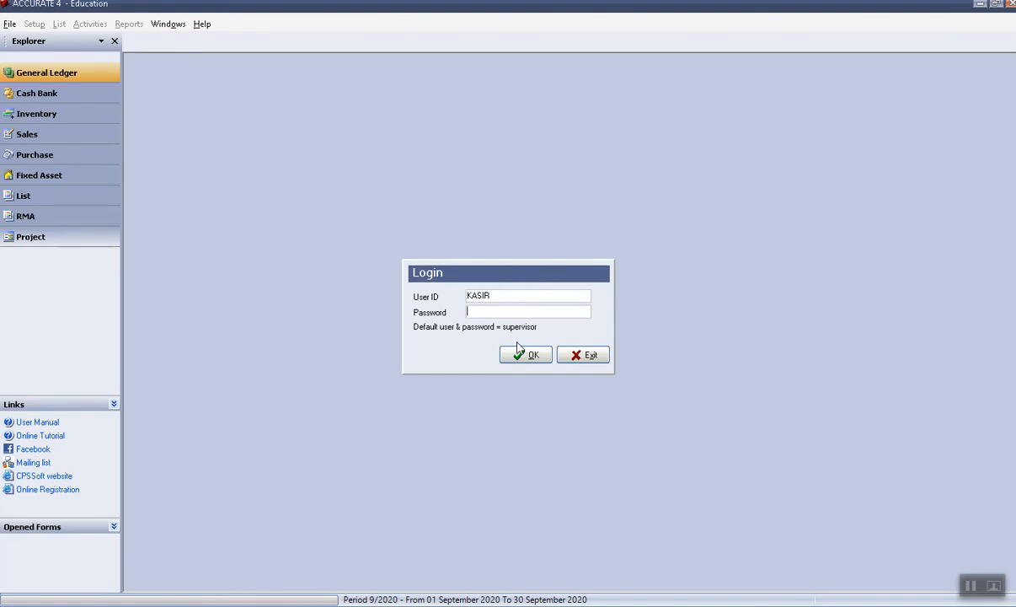
left_click_drag(505, 295, 453, 306)
type("SUPERVISOR")
key("shift+Left")
key("shift+Left")
key("shift+Left")
key("shift+Left")
key("shift+Left")
key("shift+Left")
key("shift+Left")
key("shift+Left")
key("shift+Left")
key("shift+Left")
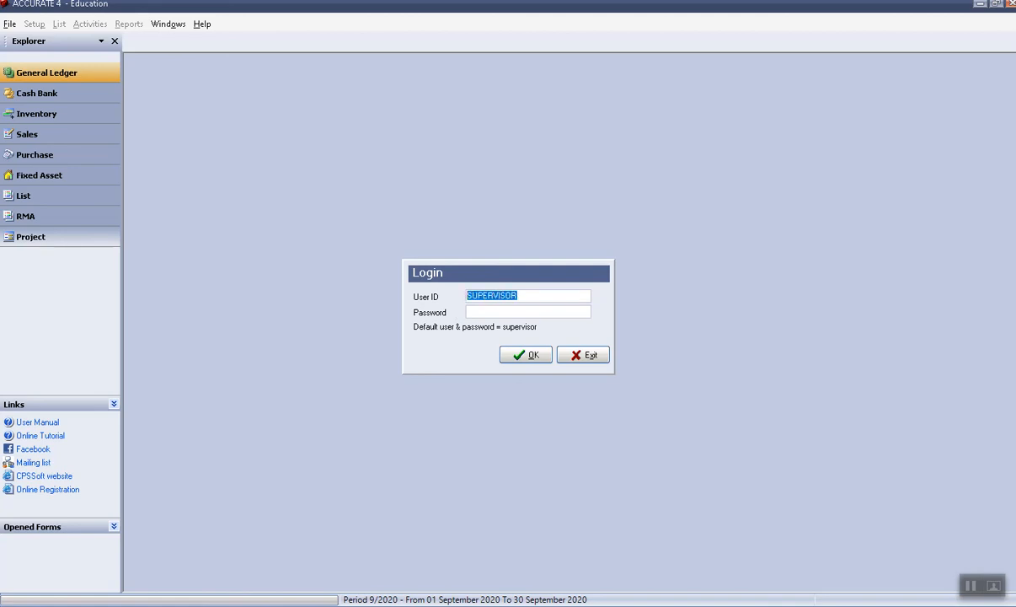
left_click(485, 313)
type("supervisor")
left_click(533, 354)
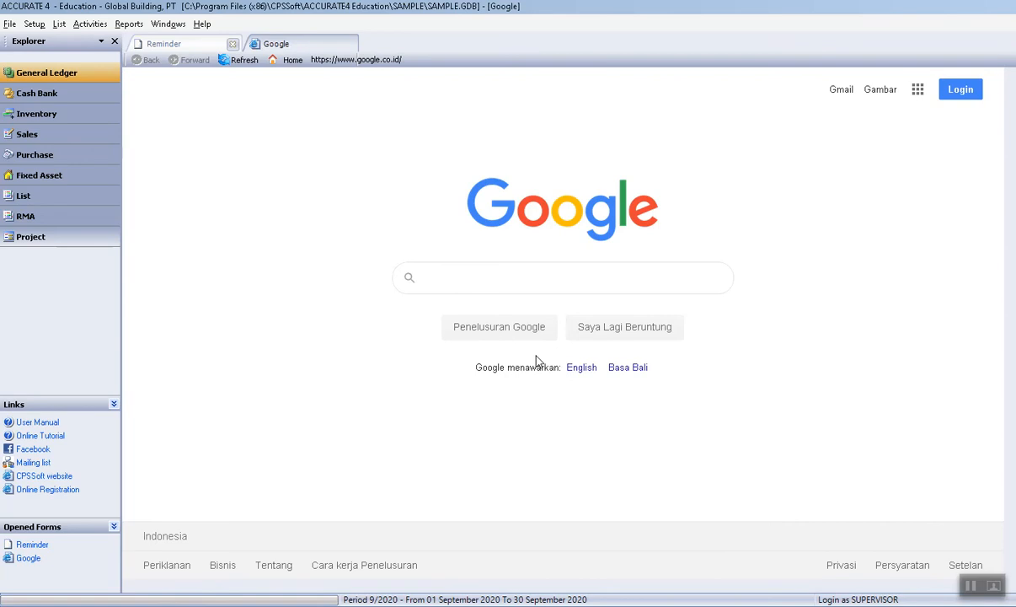
left_click(33, 25)
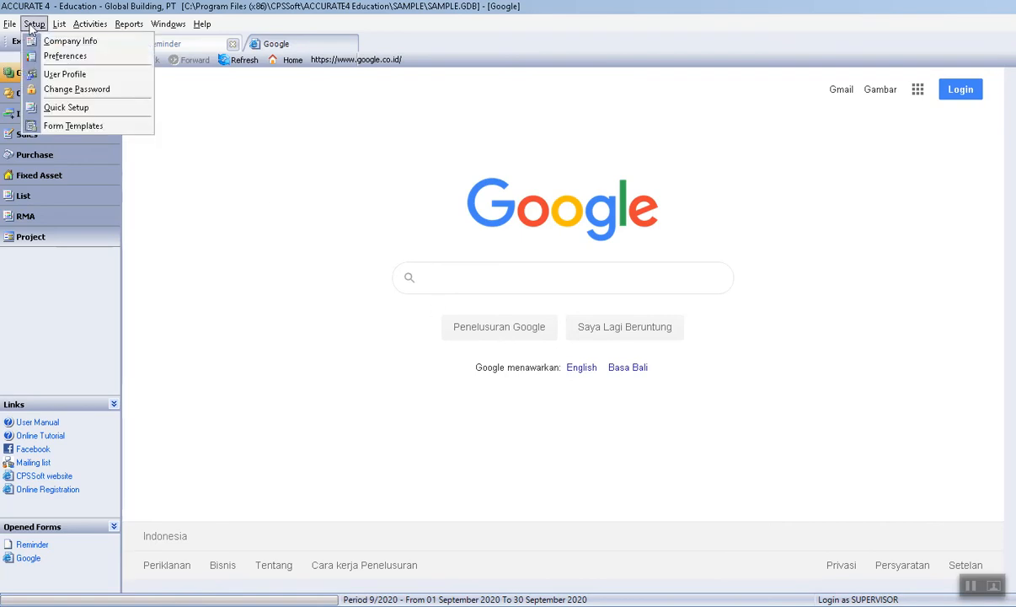
left_click(66, 74)
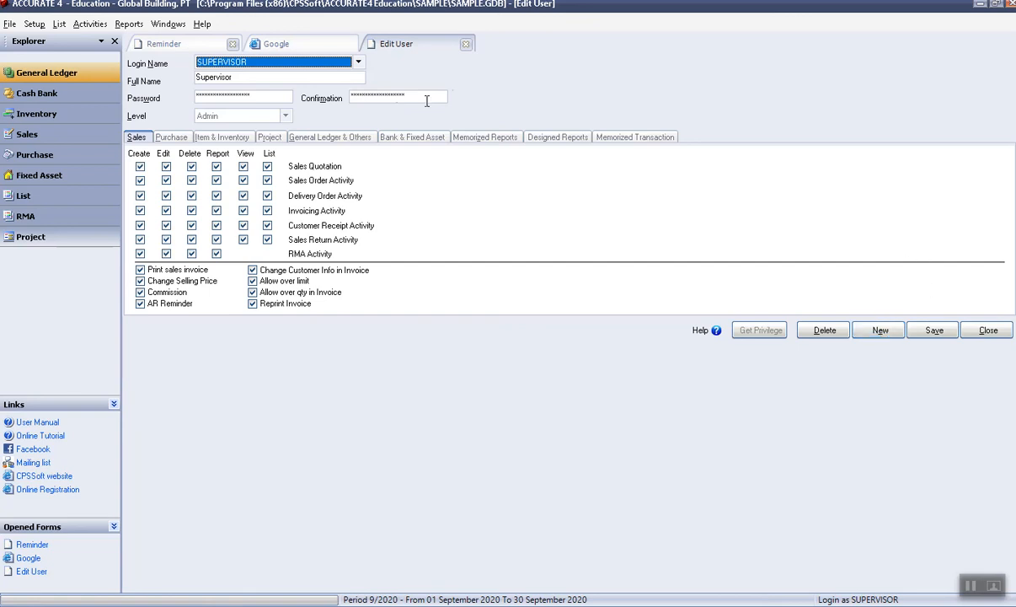
left_click(466, 44)
Close and log off the company, backing it up first.
left_click(10, 24)
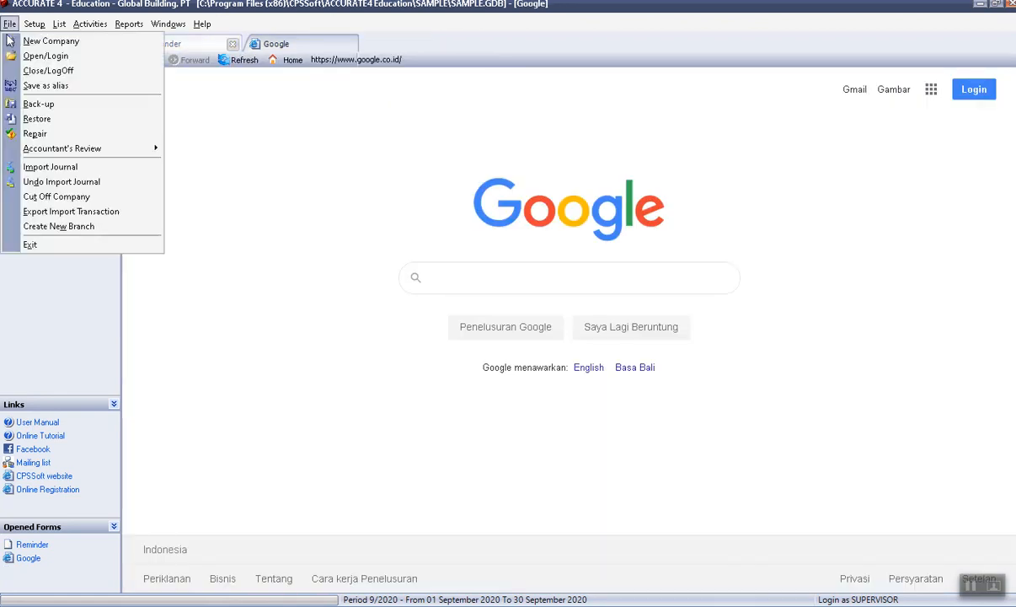
left_click(38, 71)
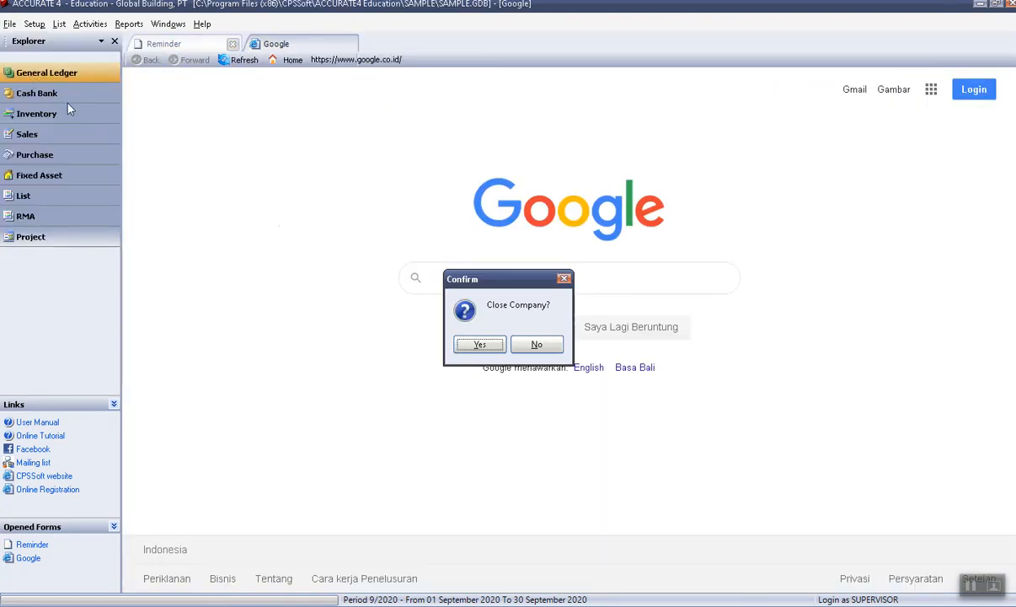
left_click(492, 347)
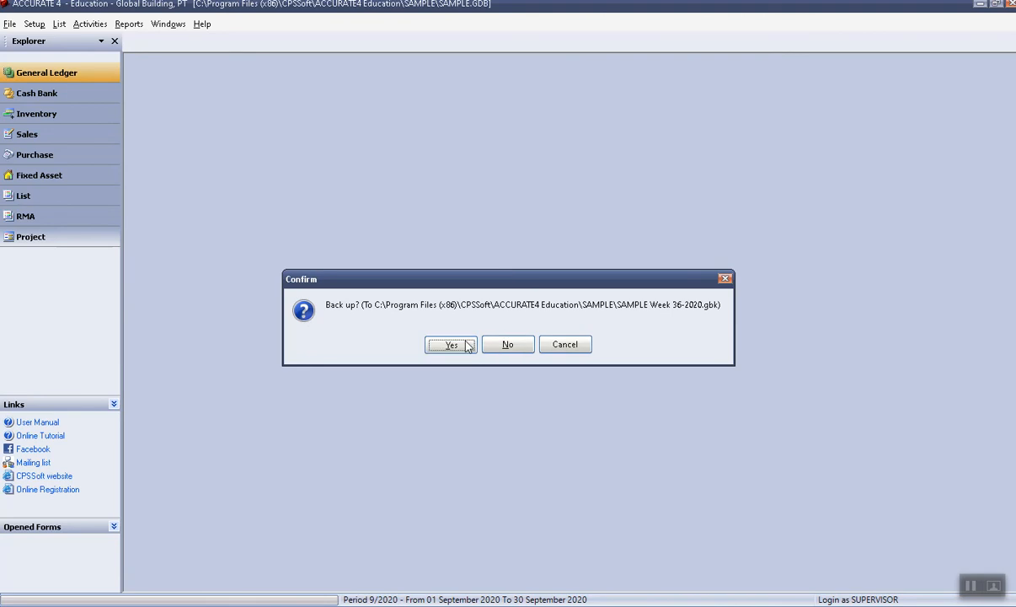
left_click(459, 343)
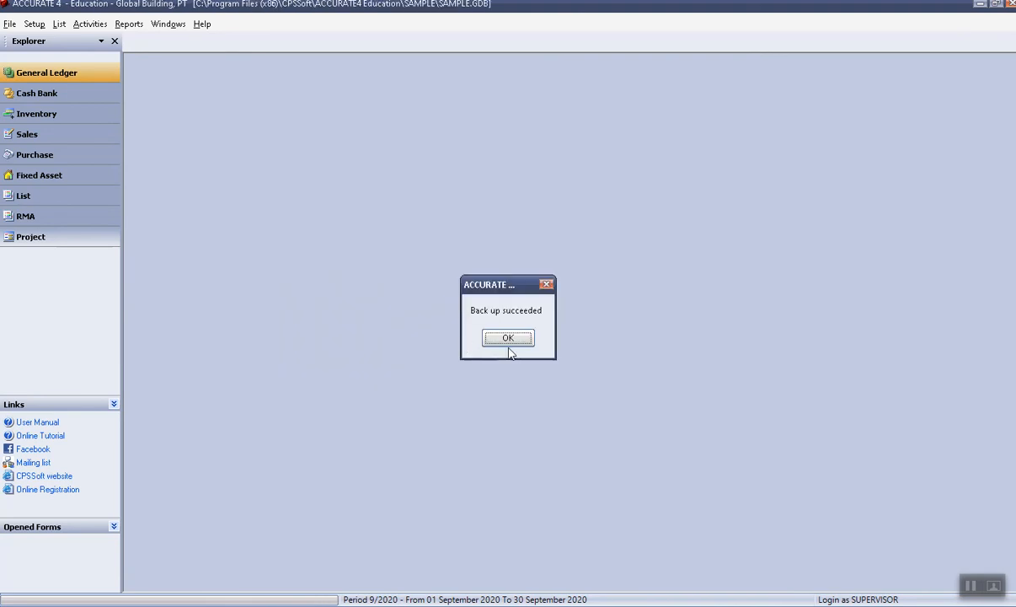
left_click(505, 340)
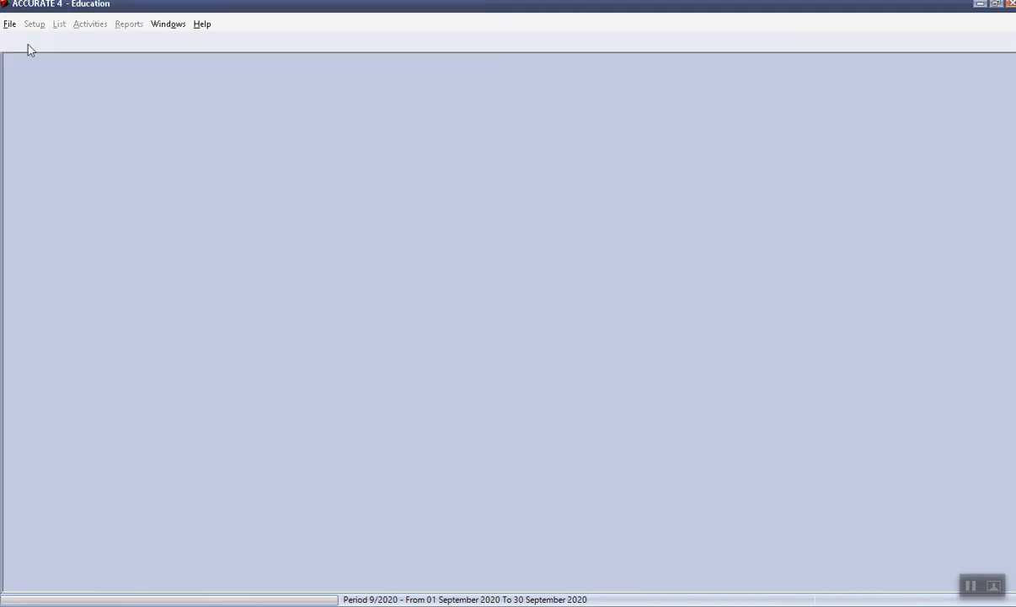
Cancel the Open Database and Open Existing Company attempts, dismissing both no-company warnings.
left_click(9, 24)
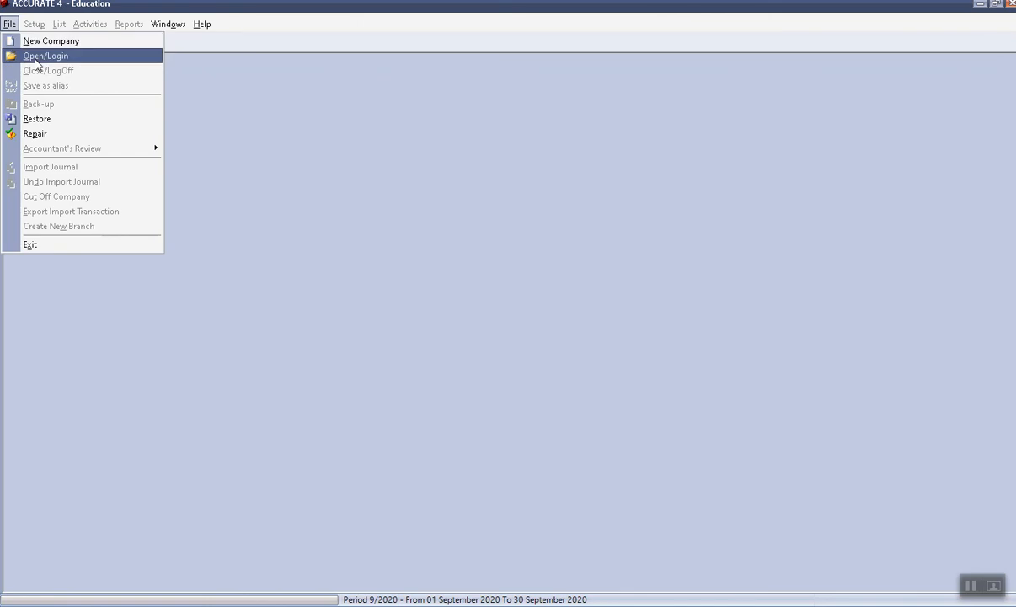
left_click(36, 60)
left_click(610, 367)
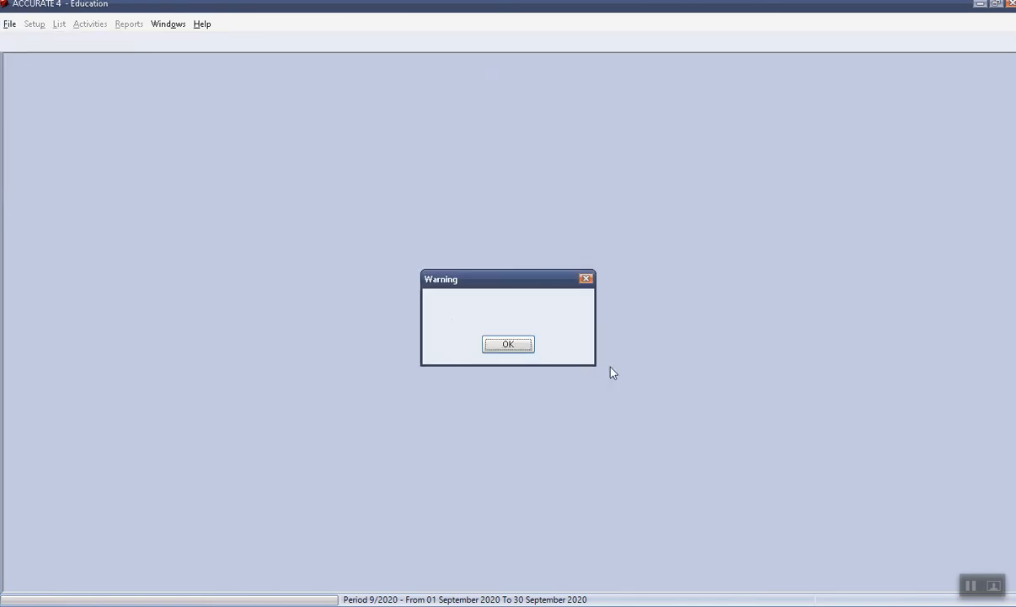
left_click(511, 346)
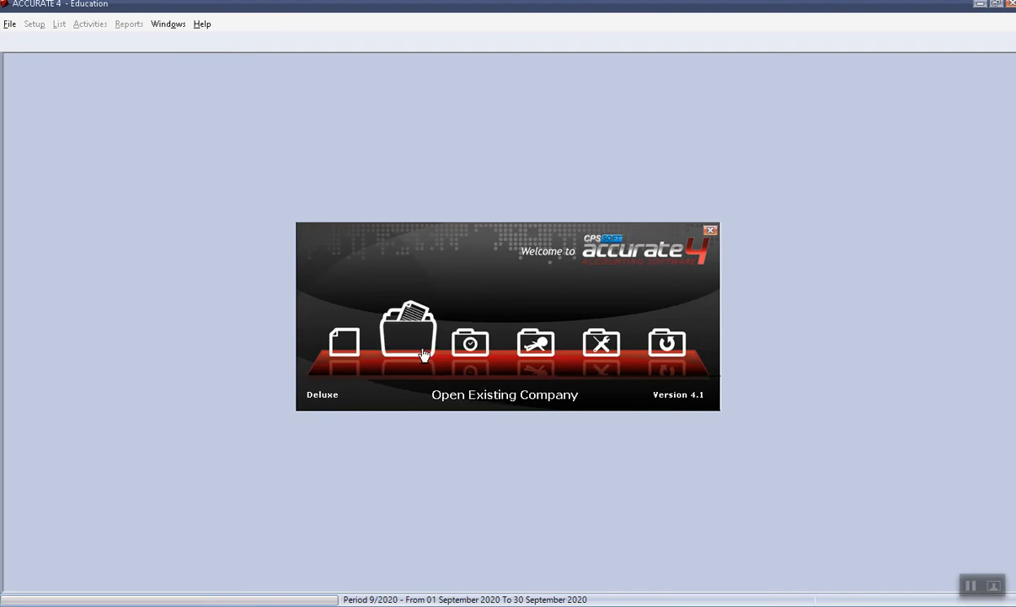
left_click(423, 354)
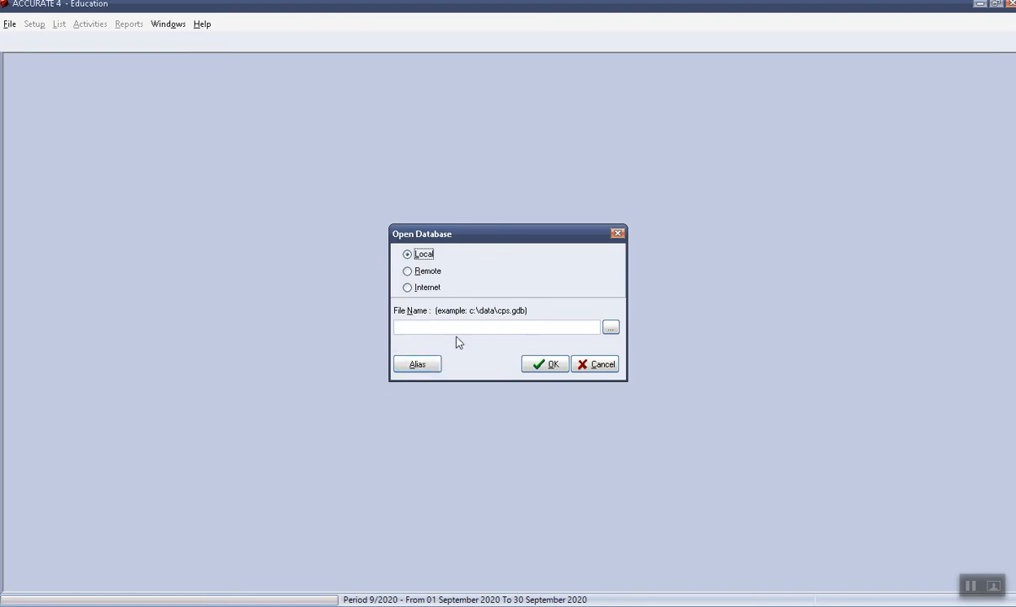
left_click(603, 371)
left_click(500, 348)
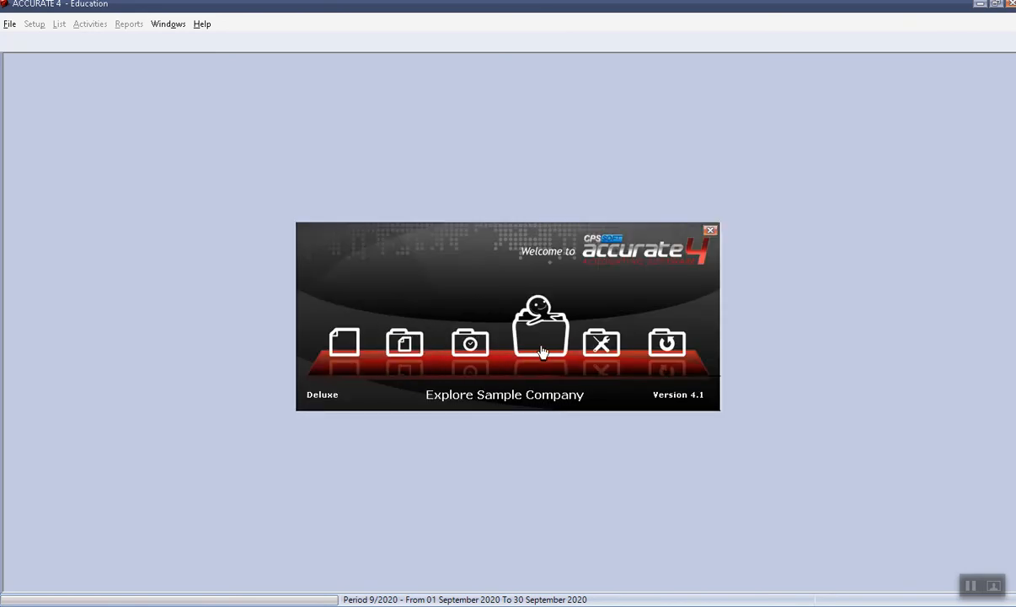
Choose Explore Sample Company and log in as SUPERVISOR with the supervisor's password.
left_click(511, 333)
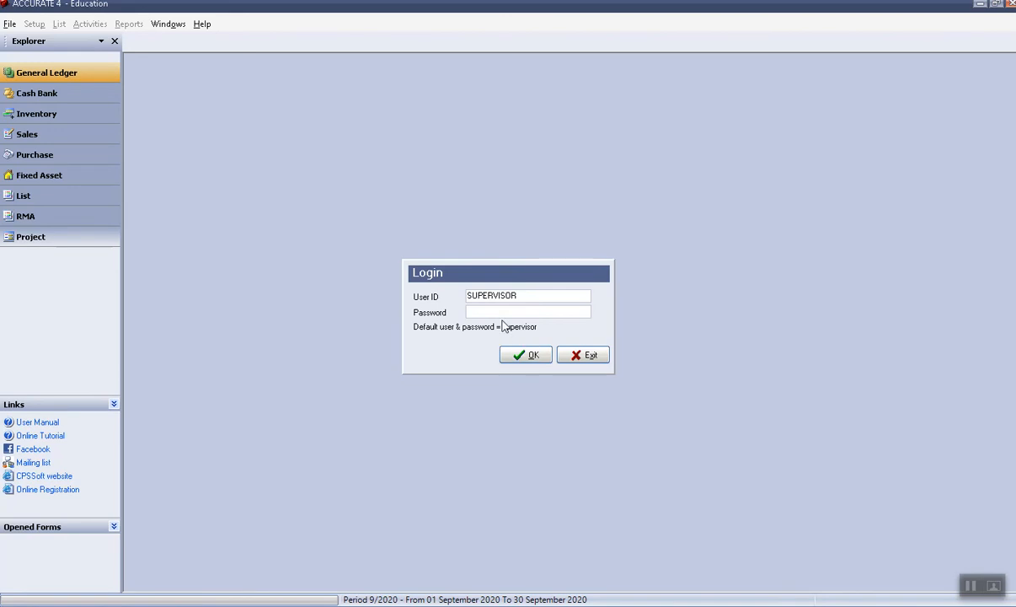
left_click_drag(518, 297, 436, 280)
left_click(486, 310)
type("supervisor")
left_click(525, 357)
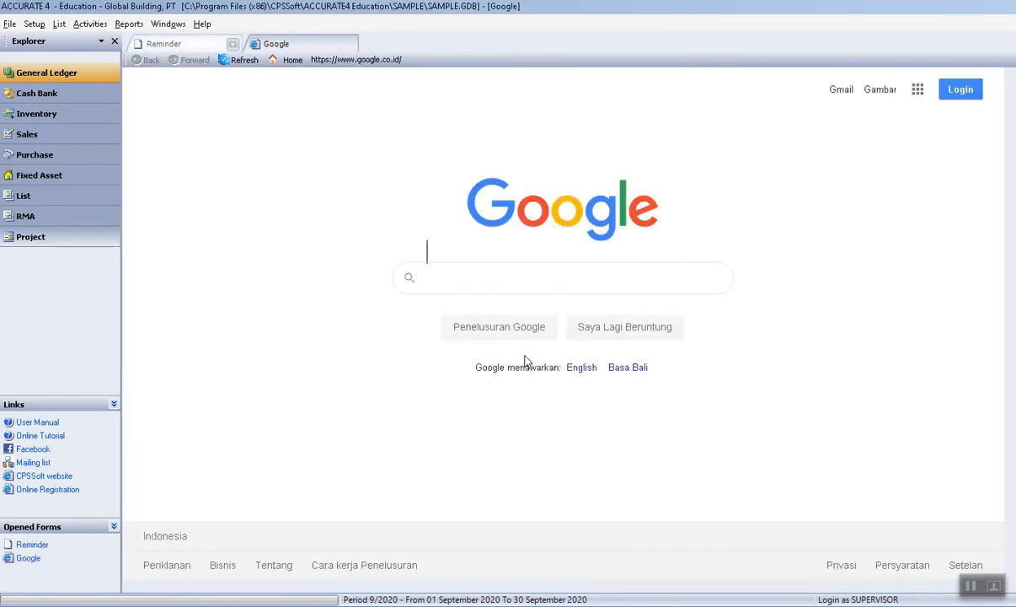
left_click(34, 24)
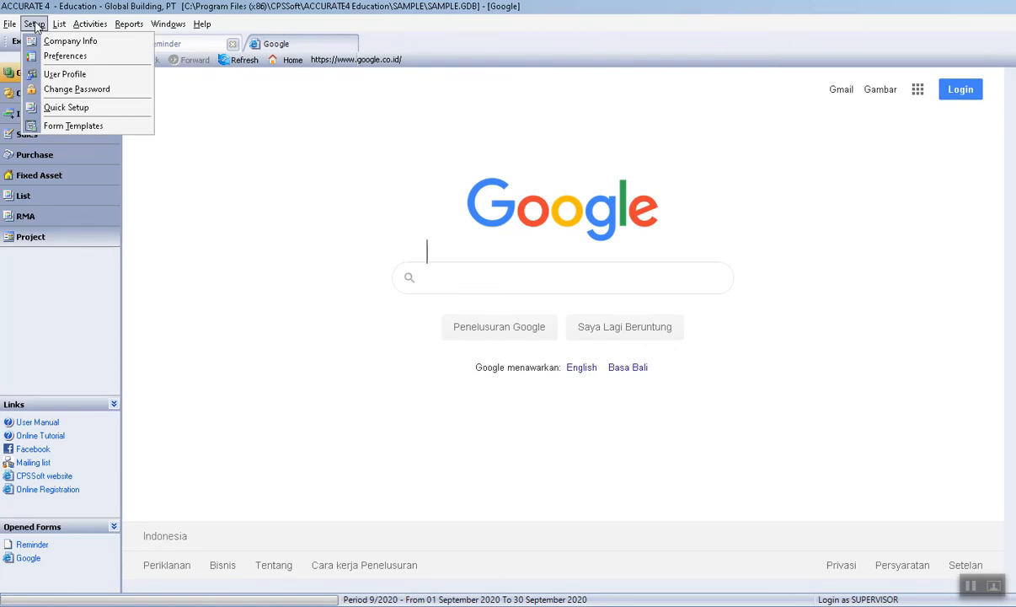
Start a new user in User Profile with its login name, full name and password.
left_click(66, 75)
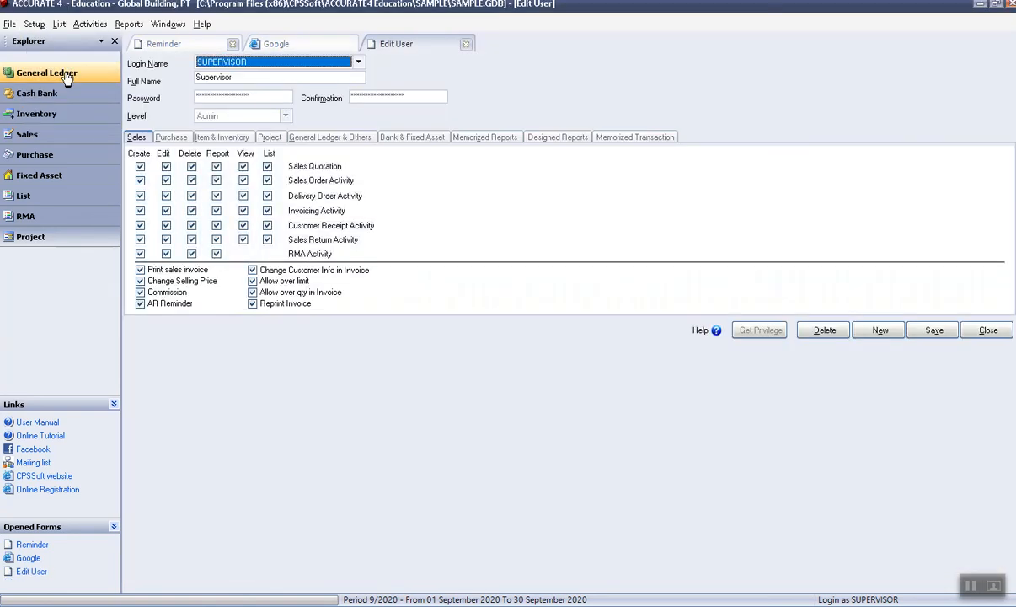
left_click(880, 331)
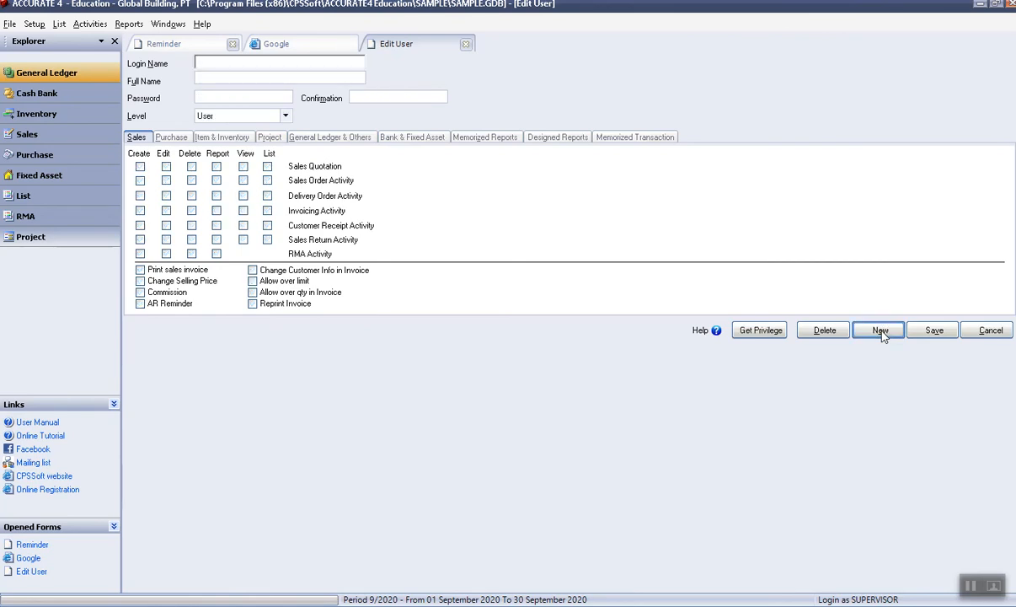
left_click(270, 81)
type("Tineke")
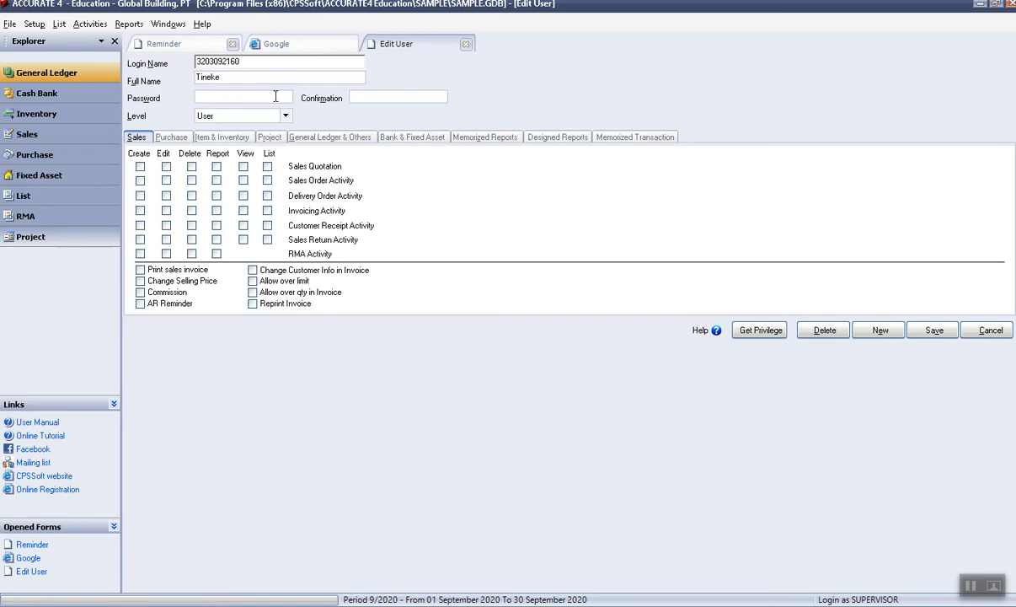
key("Tab")
key("Tab")
Set the new user's level to Supervisor.
left_click(284, 117)
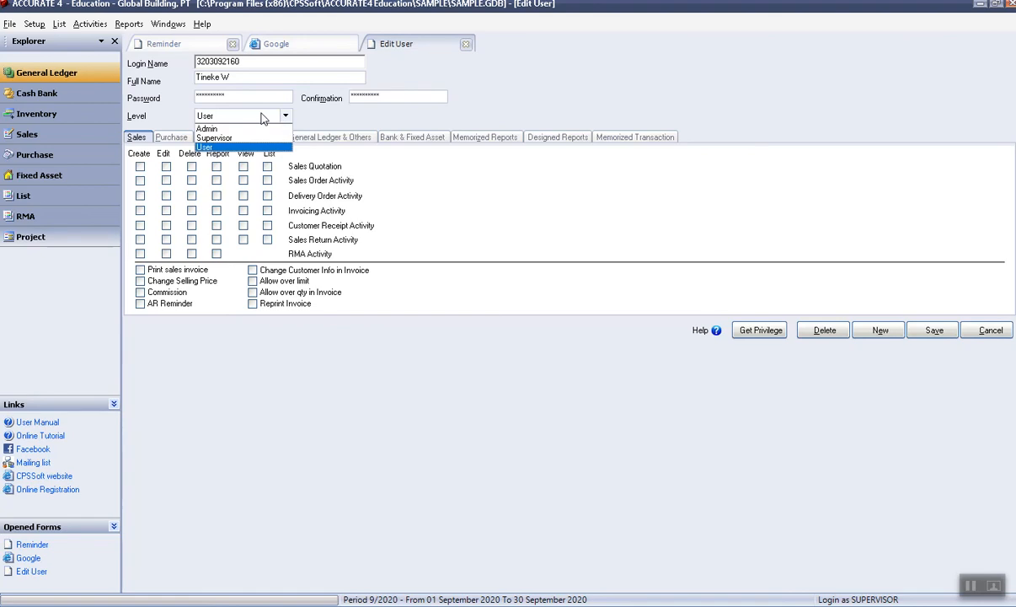
left_click(221, 138)
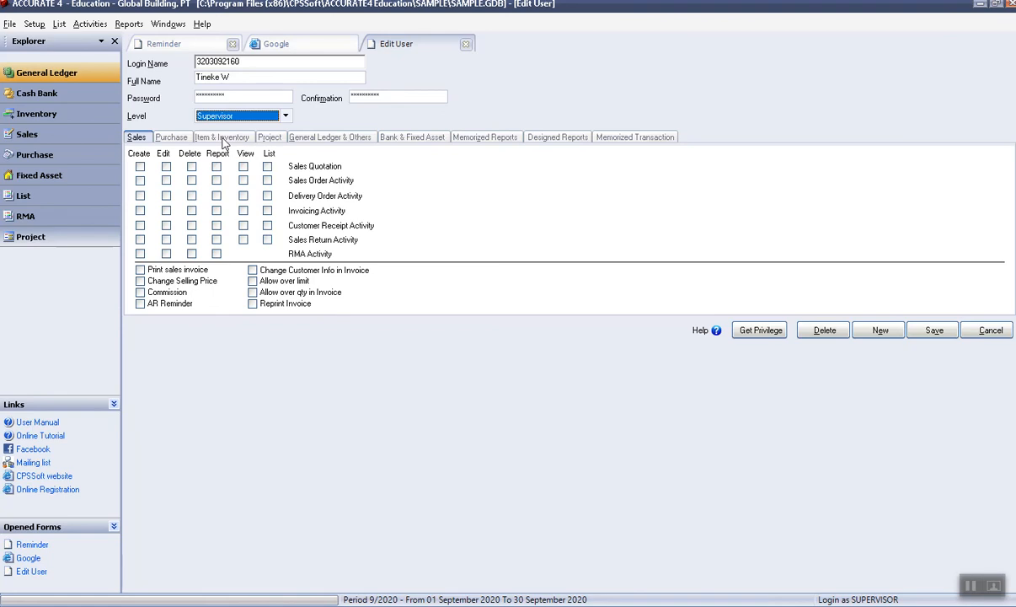
left_click(171, 139)
Switch the user level to Admin and then back to Supervisor.
left_click(140, 139)
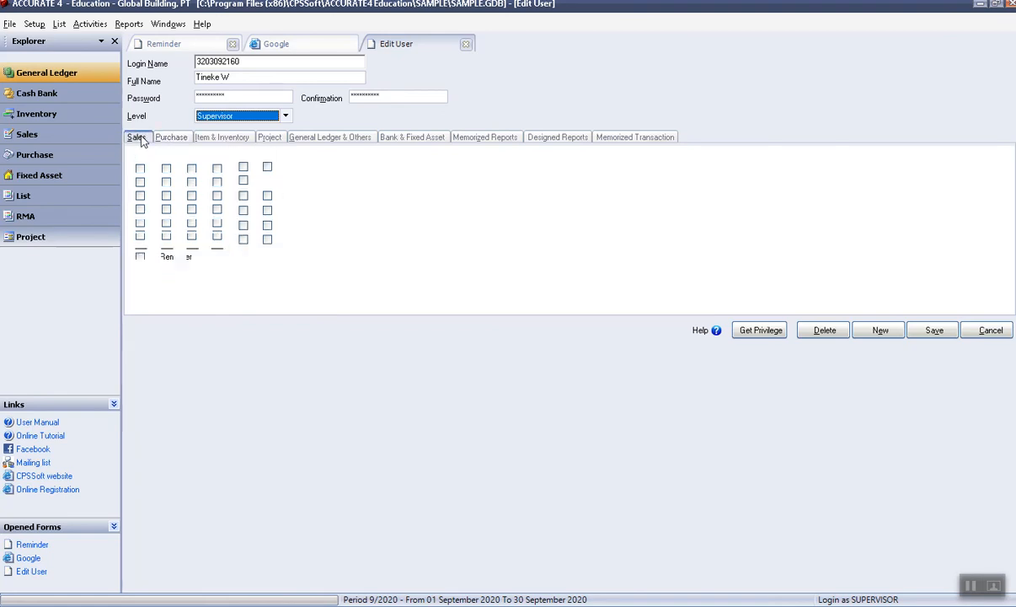
left_click(285, 116)
left_click(229, 127)
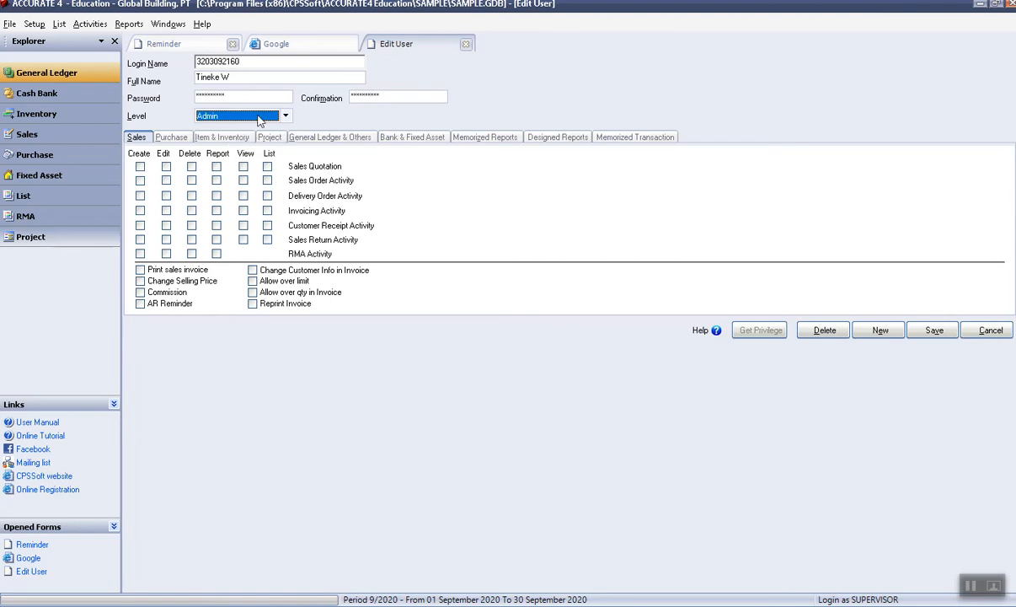
left_click(285, 115)
left_click(254, 136)
Tick Create for quotations, orders, delivery orders, invoices, receipts, returns and RMA.
left_click(140, 166)
left_click(139, 181)
left_click(140, 195)
left_click(140, 211)
left_click(140, 225)
left_click(140, 240)
left_click(140, 253)
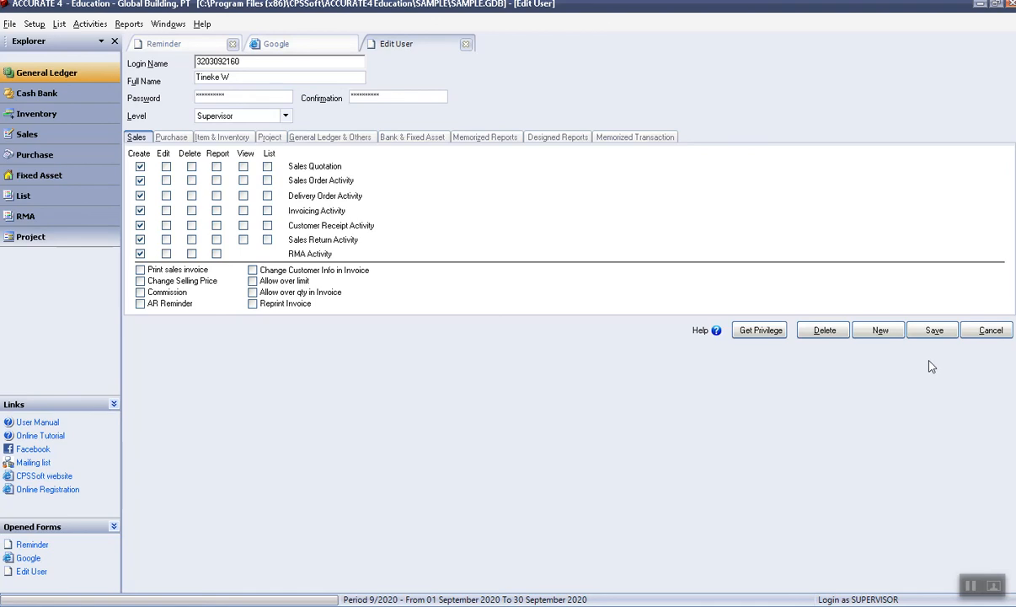
Enable invoice reprint, over quantity, over credit limit, customer change, AR Reminder, Commission, price change and printing.
left_click(253, 303)
left_click(253, 292)
left_click(252, 280)
left_click(252, 269)
left_click(139, 303)
left_click(140, 293)
left_click(140, 281)
left_click(140, 270)
Tick Edit for all seven sales activities.
left_click(166, 254)
left_click(166, 240)
left_click(166, 225)
left_click(166, 209)
left_click(166, 196)
left_click(166, 180)
left_click(166, 166)
Tick Delete for all seven sales activities.
left_click(192, 165)
left_click(191, 181)
left_click(191, 195)
left_click(191, 210)
left_click(191, 225)
left_click(192, 239)
left_click(191, 253)
Tick Report for all seven sales activities.
left_click(217, 254)
left_click(216, 239)
left_click(216, 225)
left_click(216, 210)
left_click(217, 195)
left_click(216, 181)
left_click(217, 166)
Tick View and List rights for quotations, orders, delivery orders, invoices, receipts and returns.
left_click(243, 166)
left_click(243, 181)
left_click(243, 195)
left_click(242, 210)
left_click(242, 225)
left_click(243, 239)
left_click(267, 240)
left_click(267, 225)
left_click(267, 210)
left_click(267, 195)
left_click(267, 180)
left_click(267, 166)
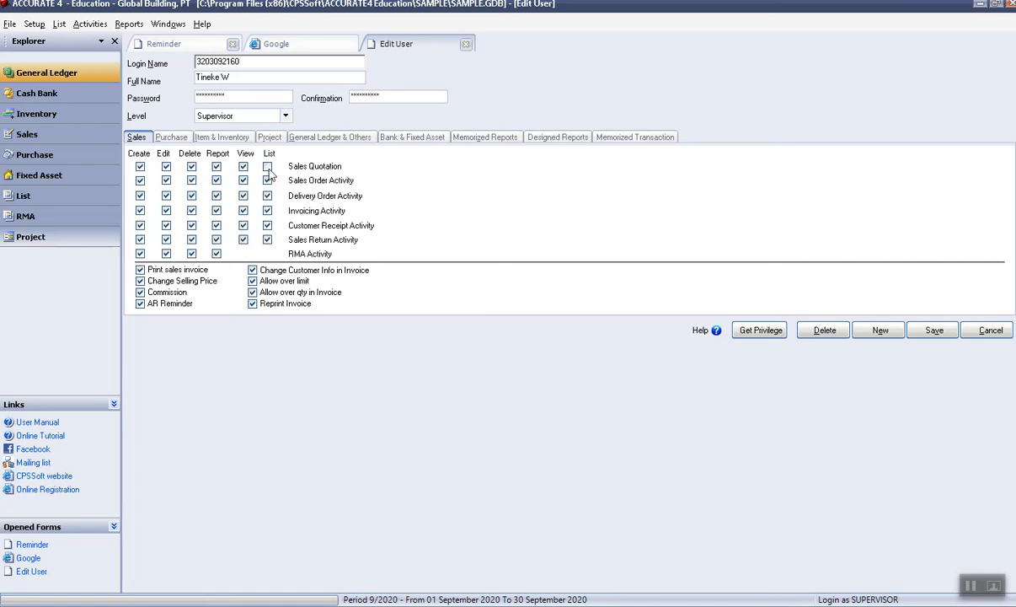
Grant Create on purchase requisitions, orders, received items, purchasing, vendor payments, returns and AP Reminder.
left_click(173, 137)
left_click(140, 168)
left_click(140, 182)
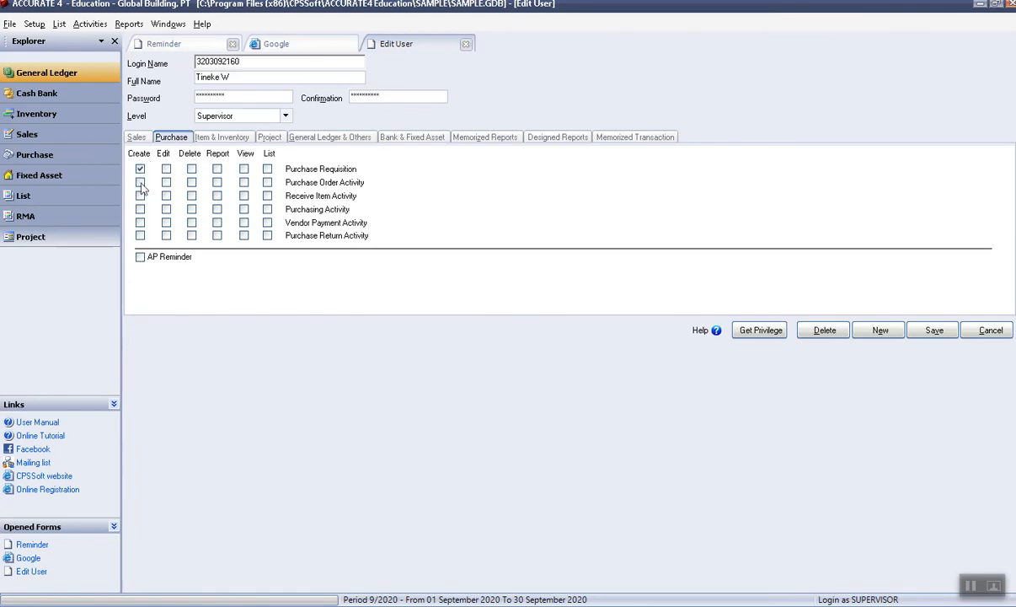
left_click(141, 196)
left_click(140, 223)
left_click(139, 235)
left_click(140, 256)
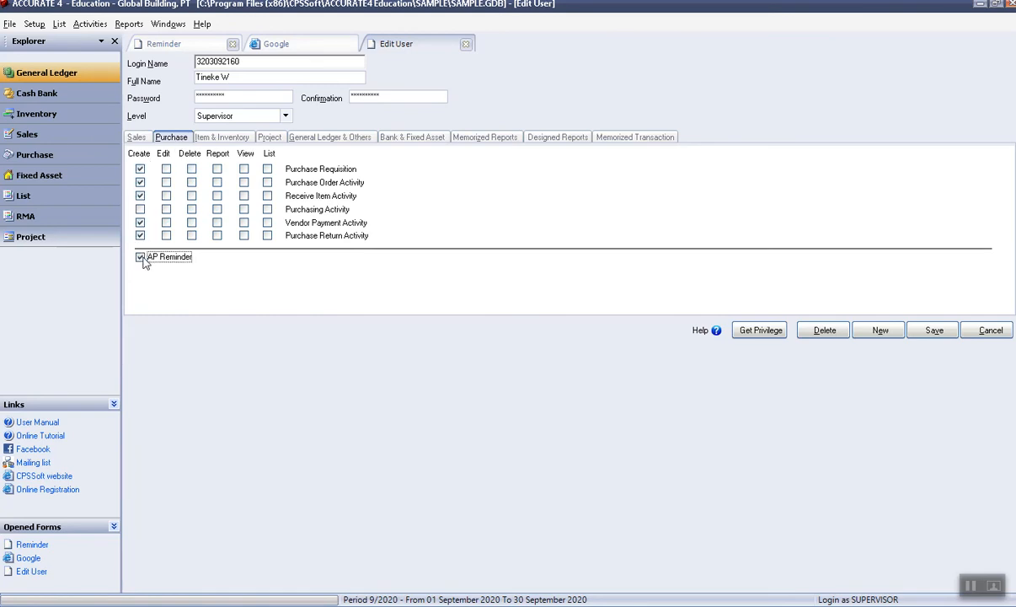
left_click(139, 209)
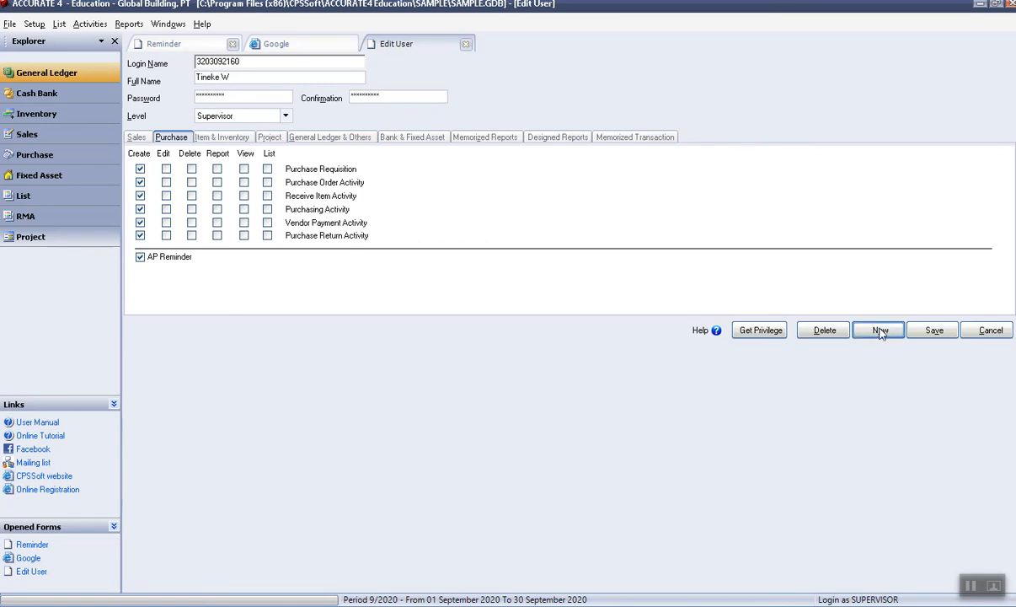
Save the new user and look at KASIR's sales privileges.
left_click(933, 331)
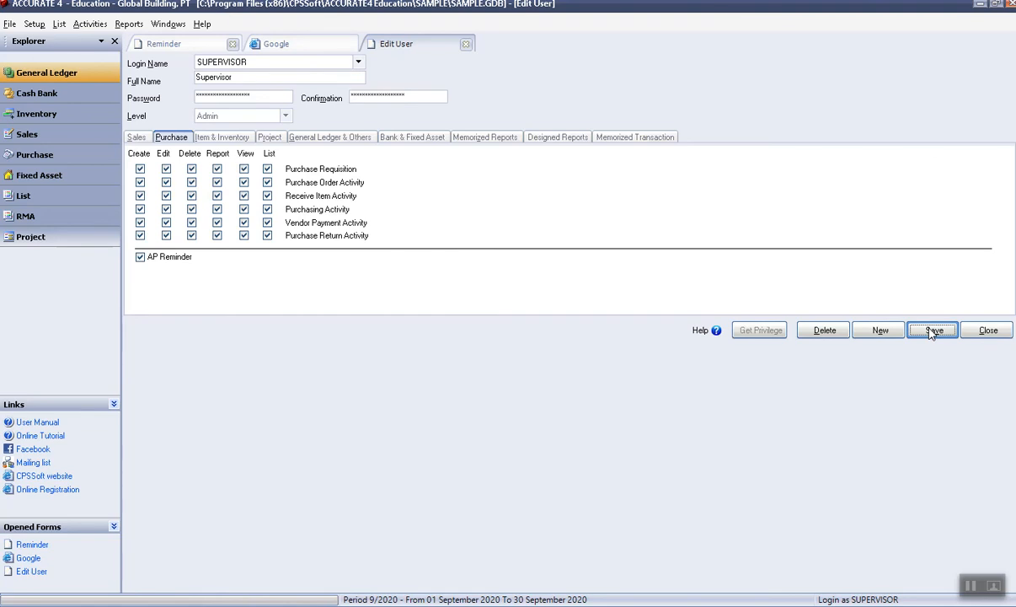
left_click(339, 64)
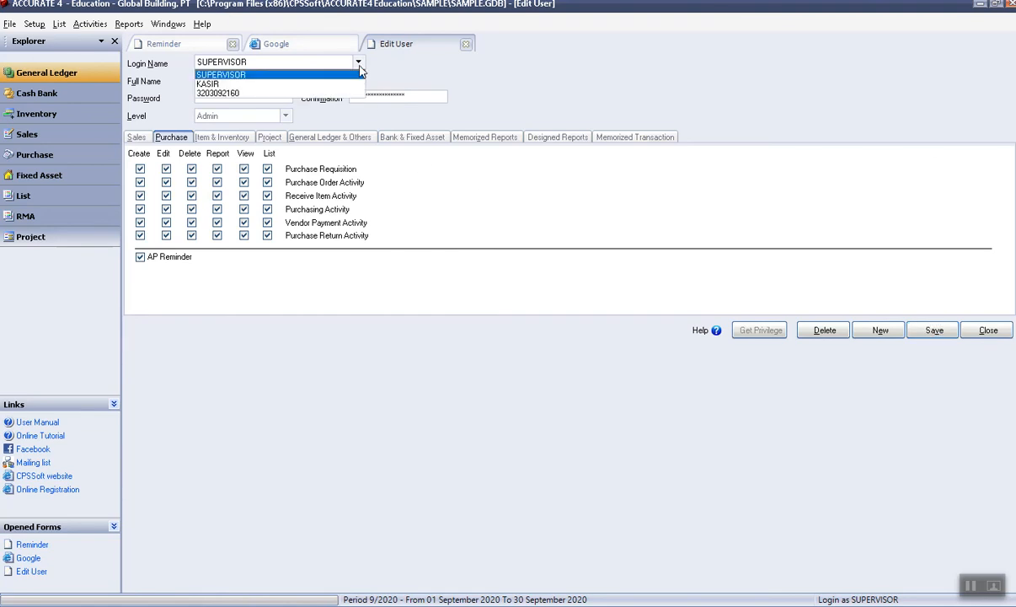
left_click(331, 85)
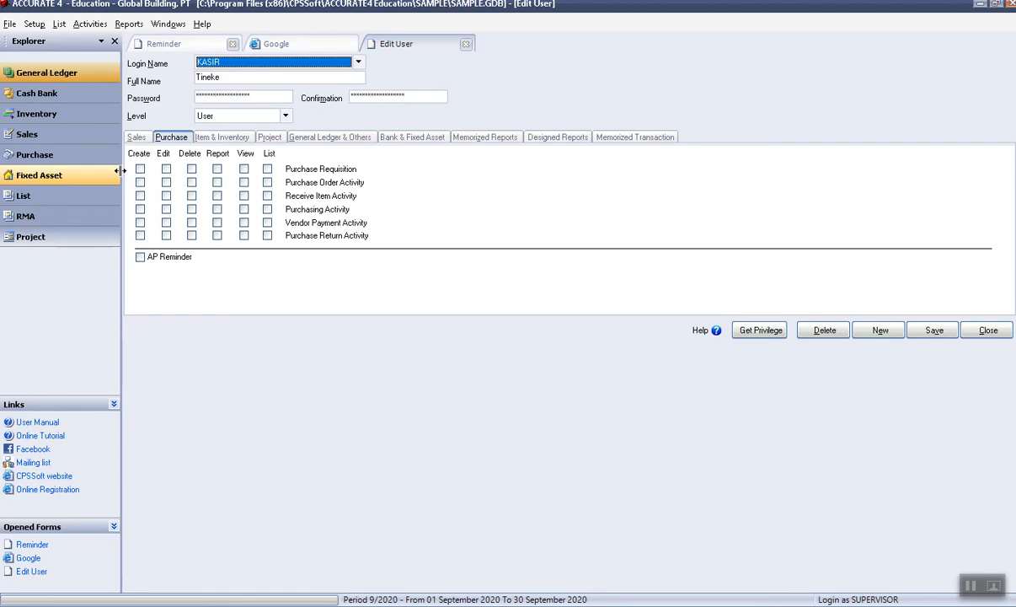
left_click(137, 137)
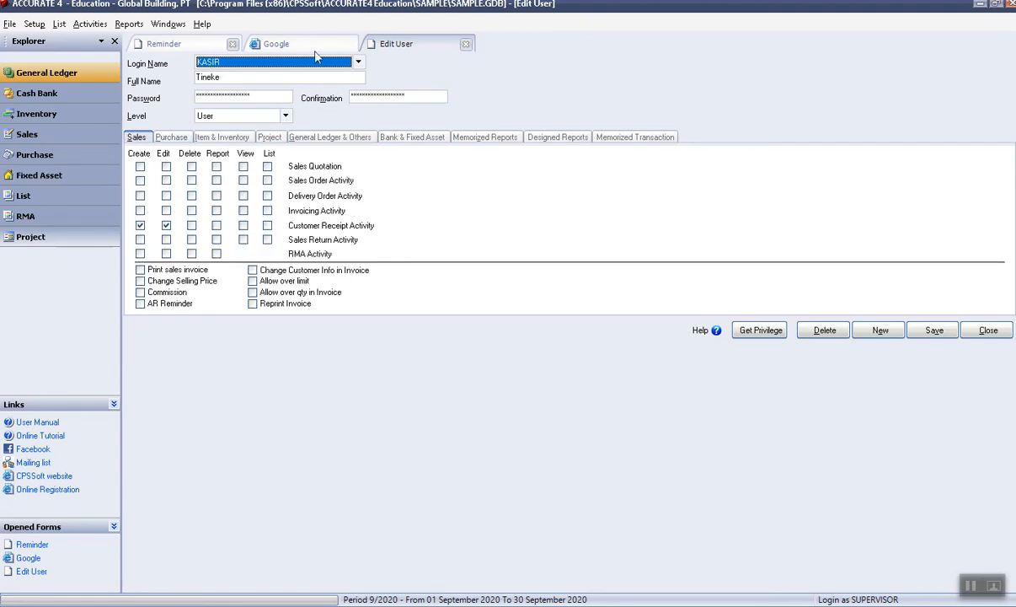
Review the new user's purchase, inventory, project and sales privileges.
left_click(358, 62)
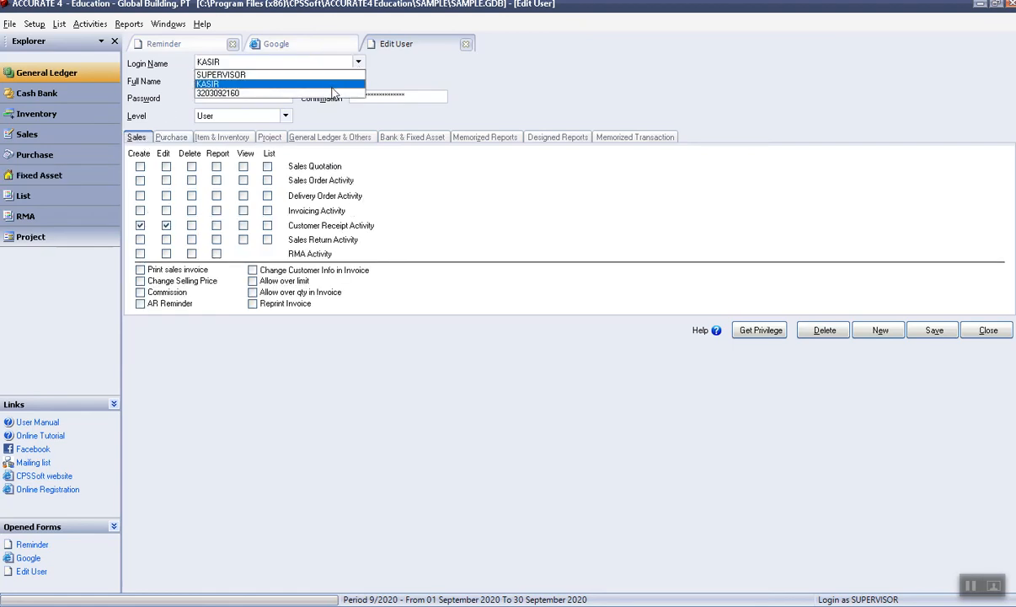
left_click(333, 94)
left_click(176, 136)
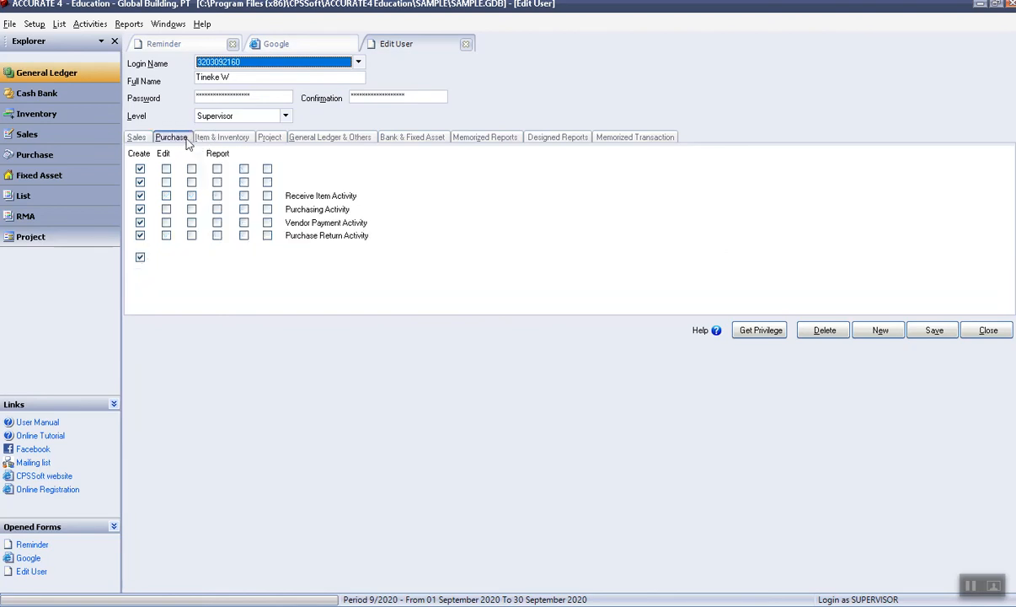
left_click(221, 137)
left_click(270, 137)
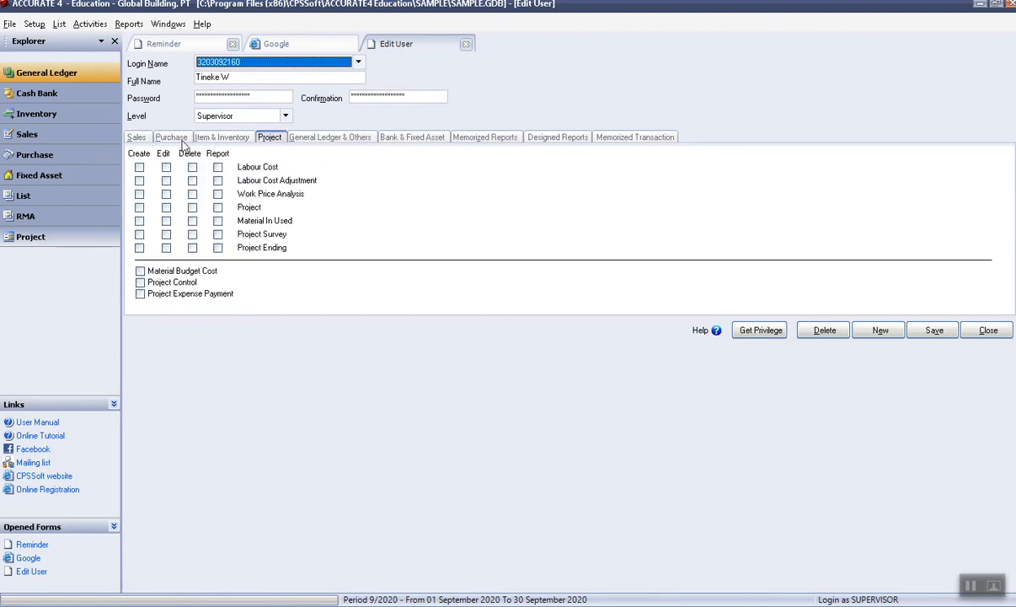
left_click(171, 137)
left_click(137, 137)
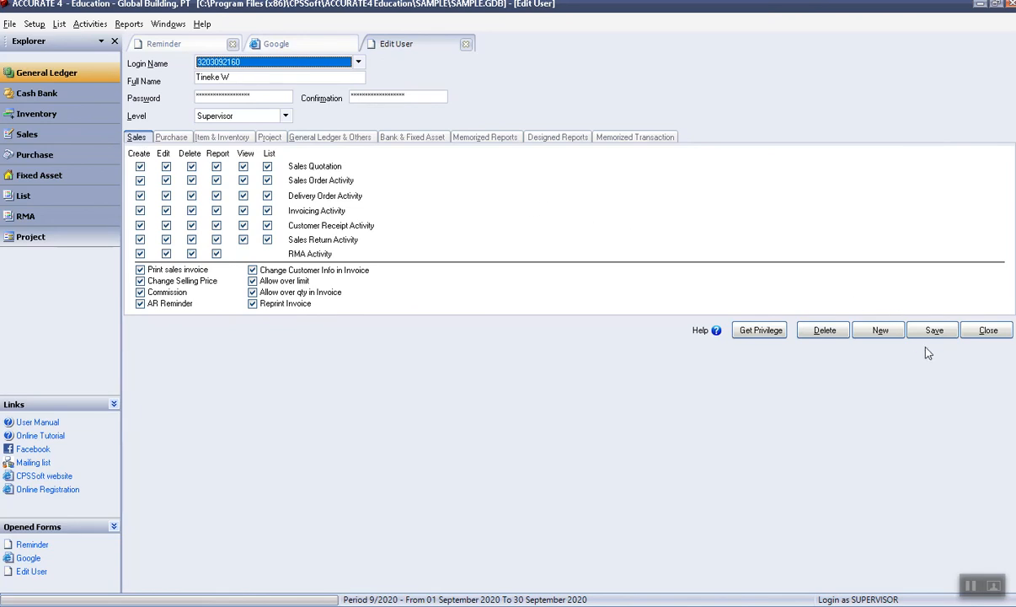
Close User Profile, reopen it to check the login list, then close it again.
left_click(988, 330)
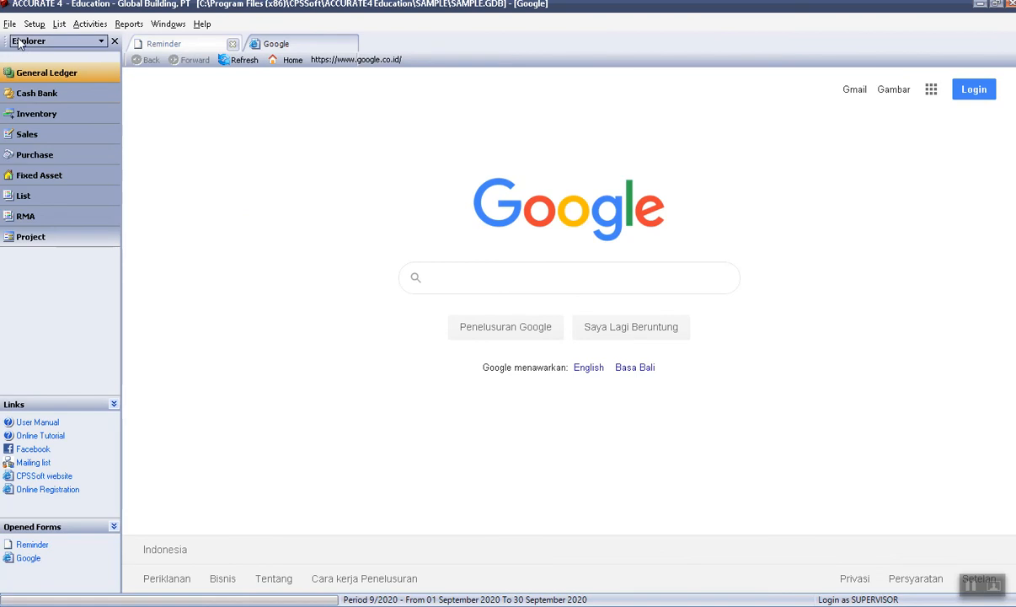
left_click(34, 23)
left_click(55, 71)
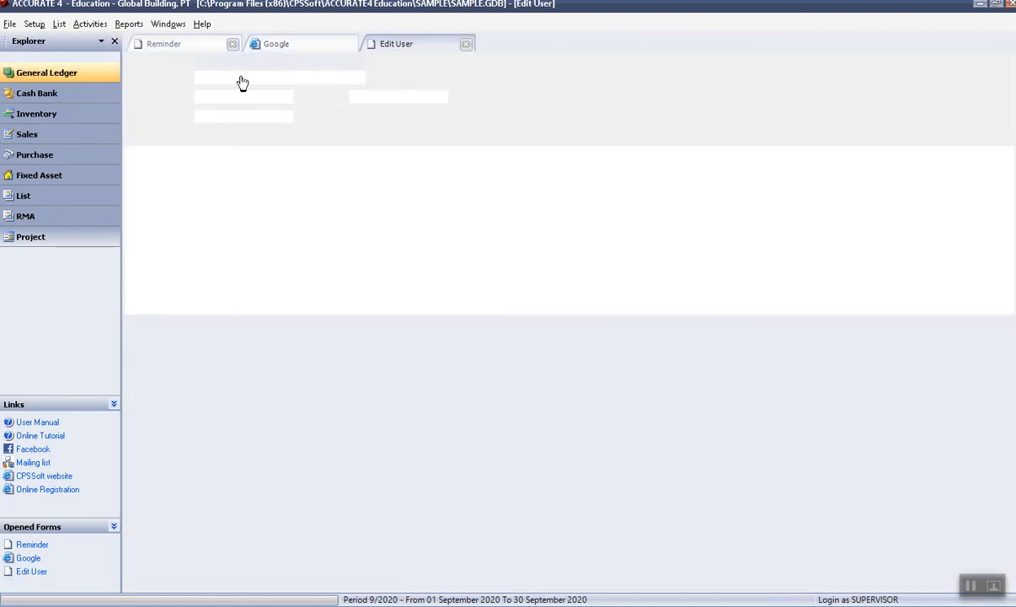
left_click(358, 63)
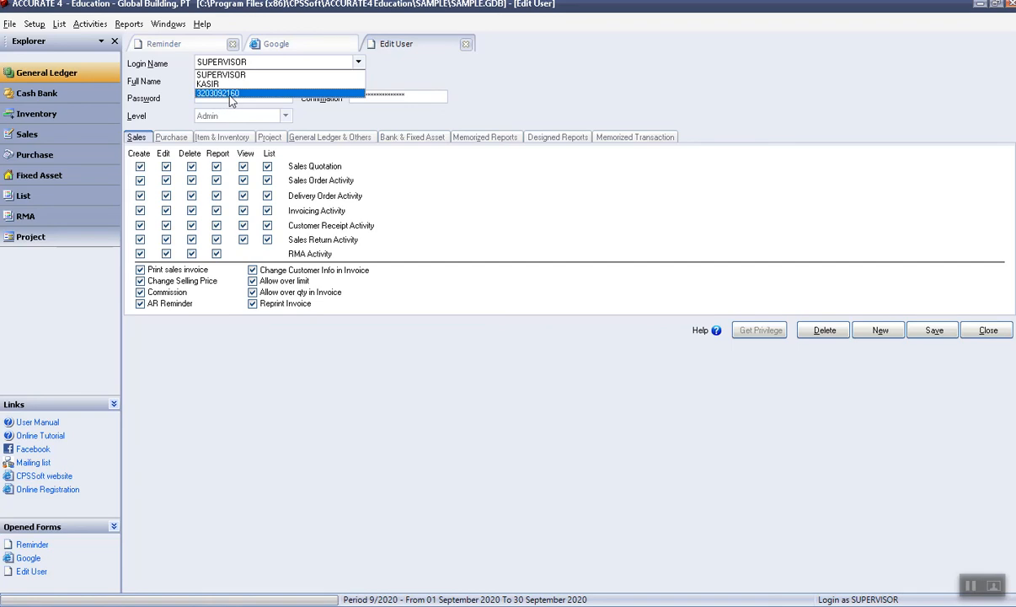
left_click(464, 49)
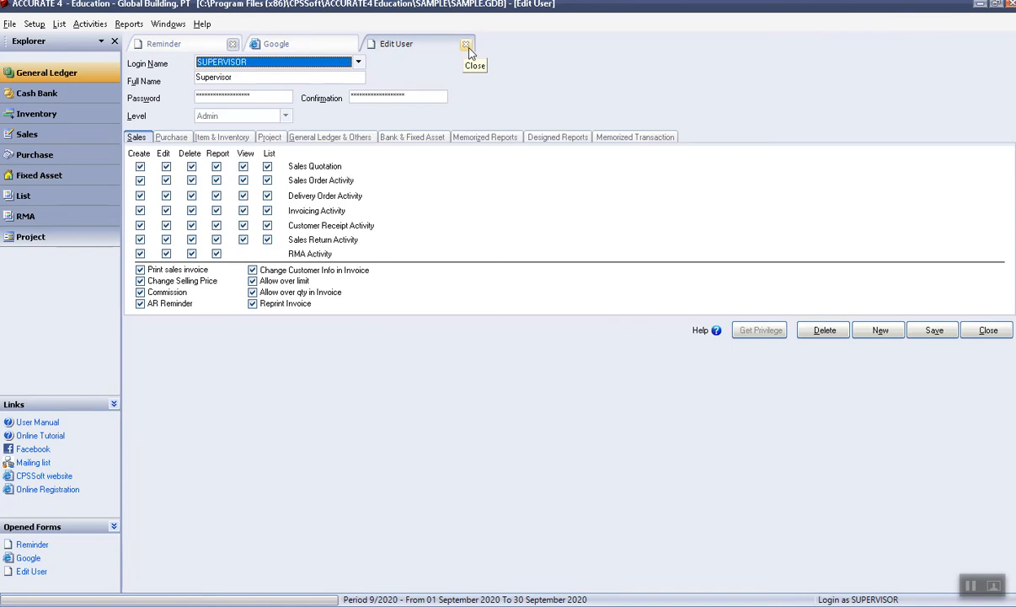
left_click(465, 49)
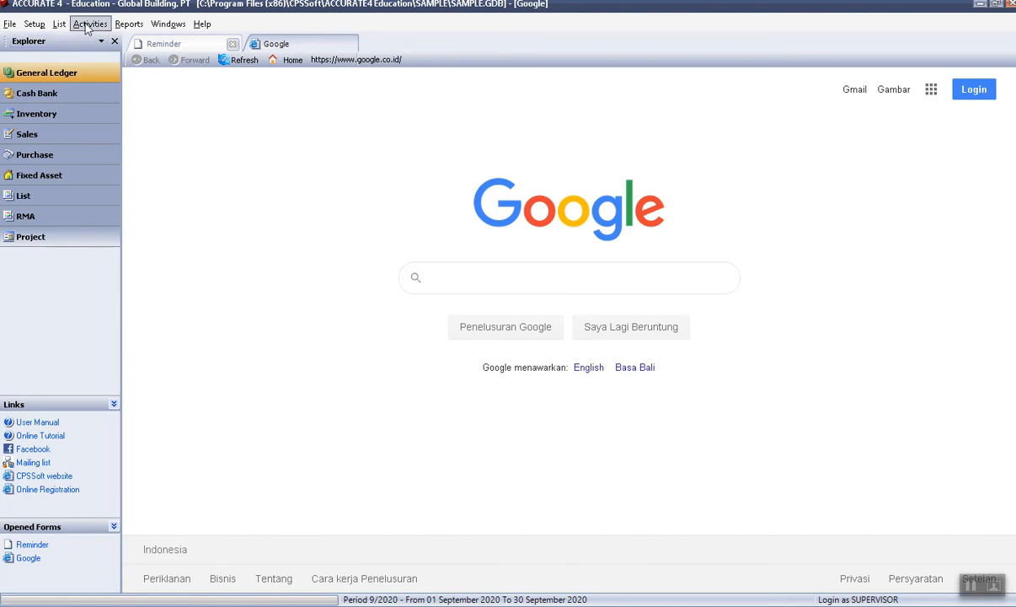
Open Index to Reports, list Audit Reports, and open Audit Trails Detail's Report Format for 01/09/2020–05/09/2020.
left_click(129, 24)
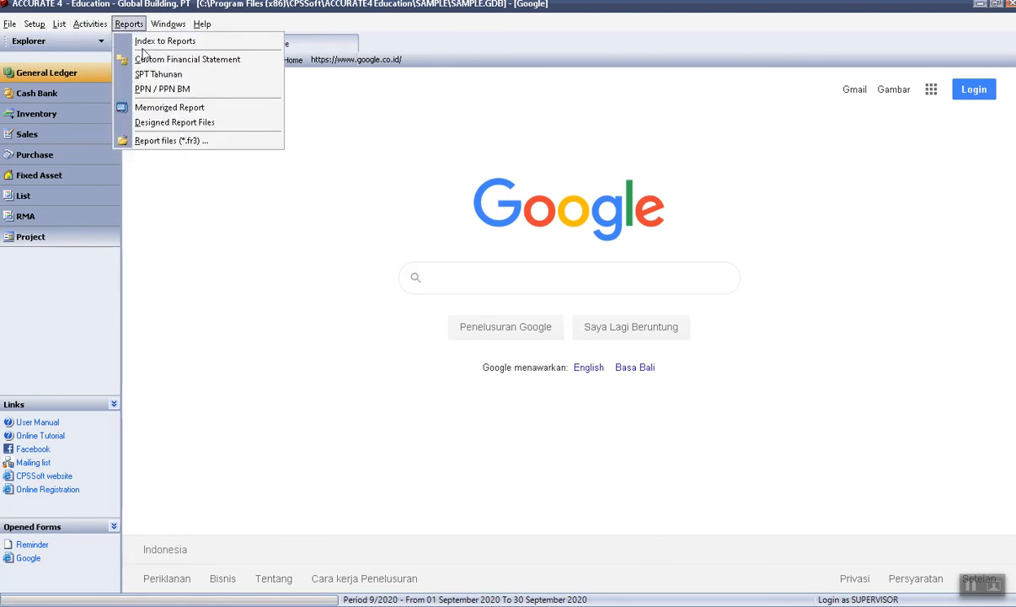
left_click(144, 40)
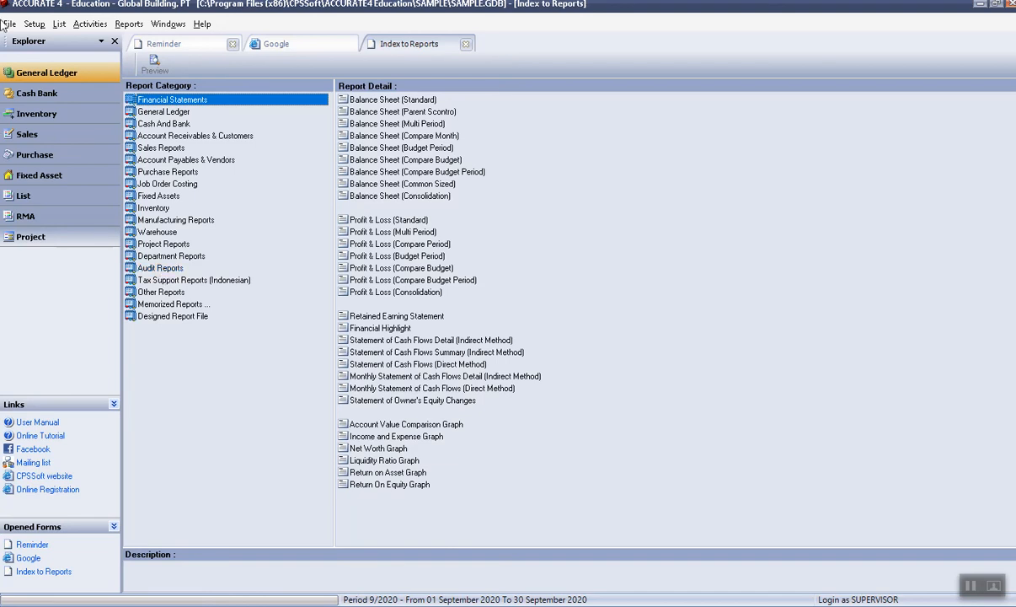
left_click(128, 26)
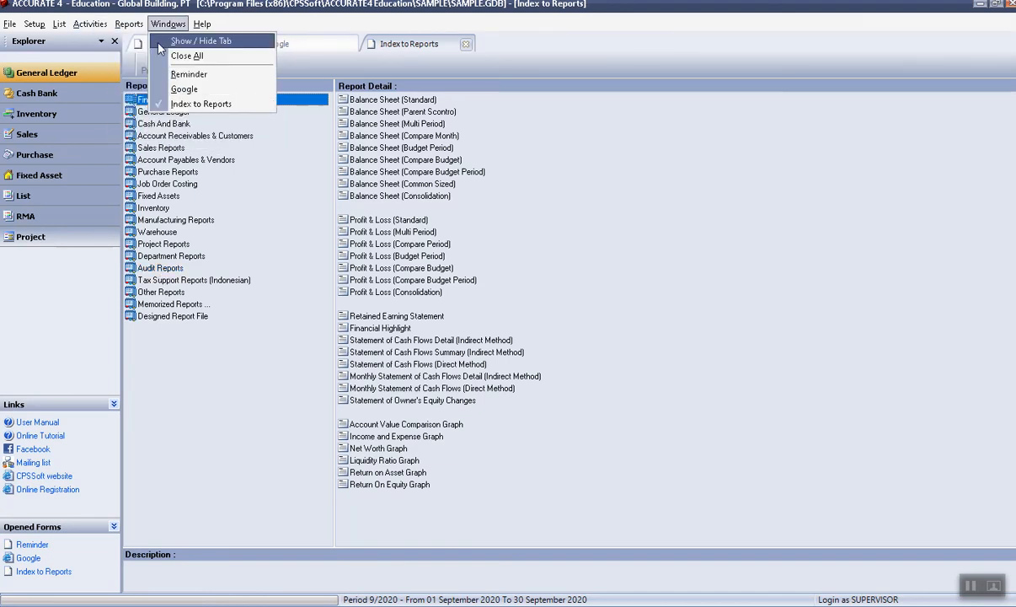
left_click(149, 47)
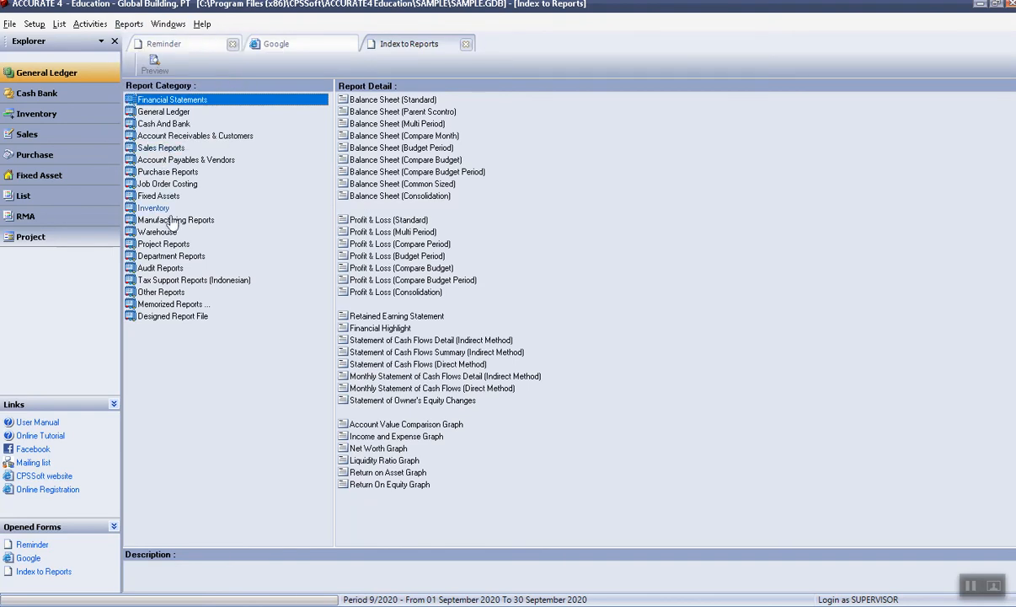
left_click(169, 269)
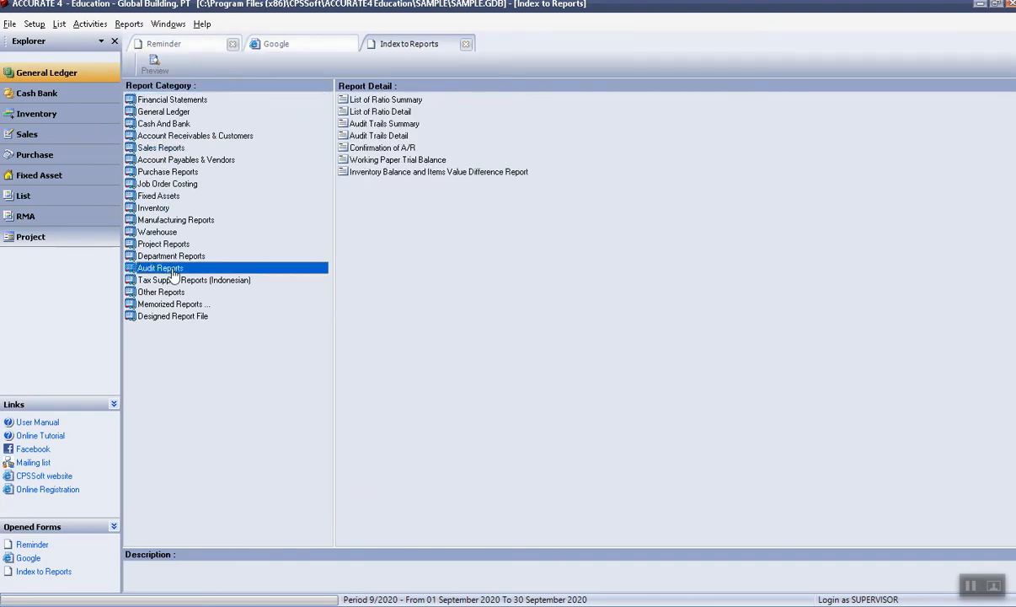
left_click(399, 140)
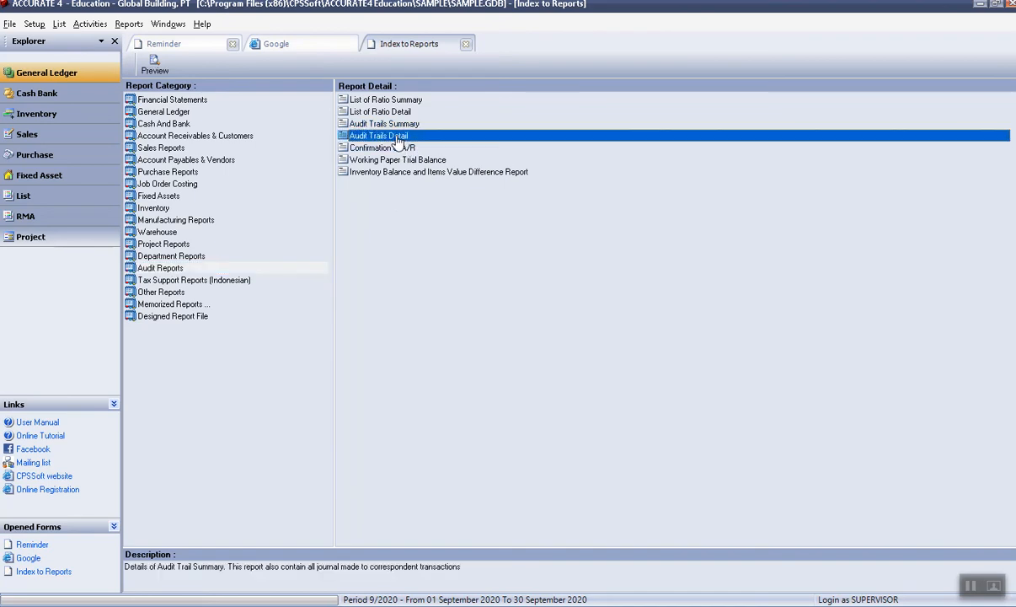
double_click(397, 144)
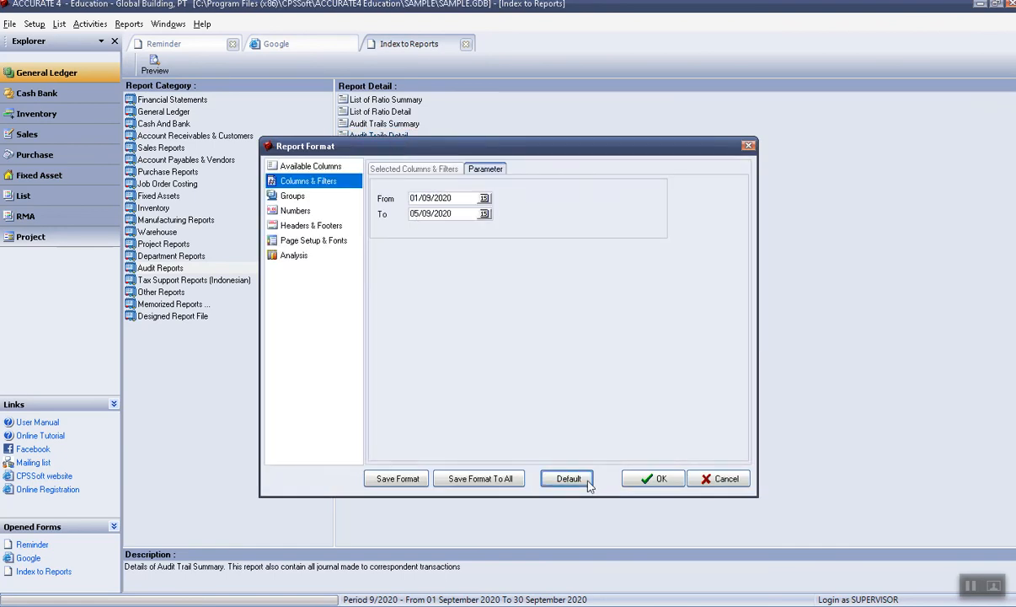
Run Audit Trails Detail for 01/09/2020–05/09/2020 twice, closing the empty report, then show Activities > Cash & Bank.
left_click(655, 478)
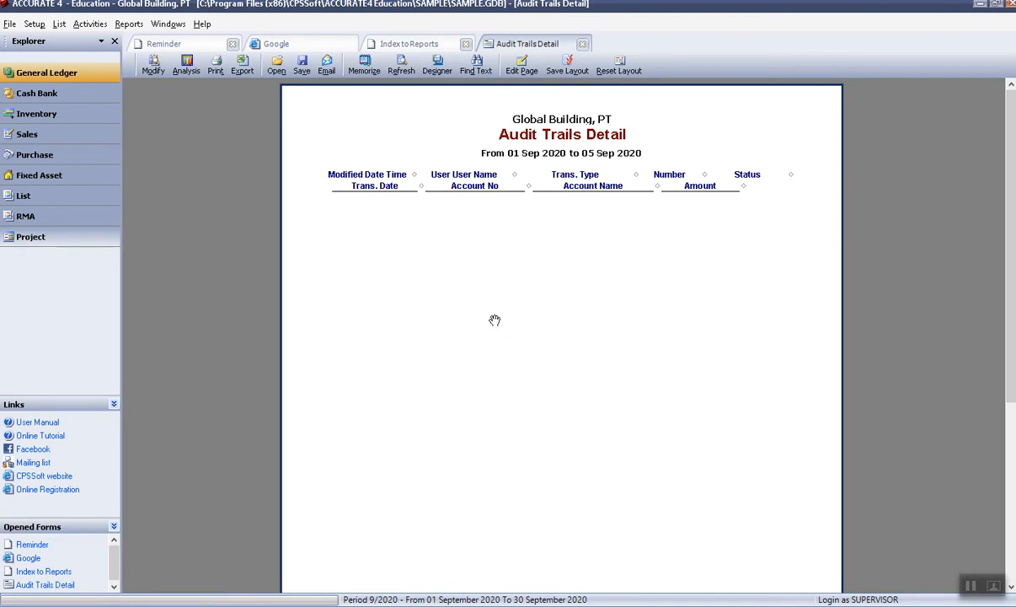
left_click(582, 44)
double_click(393, 133)
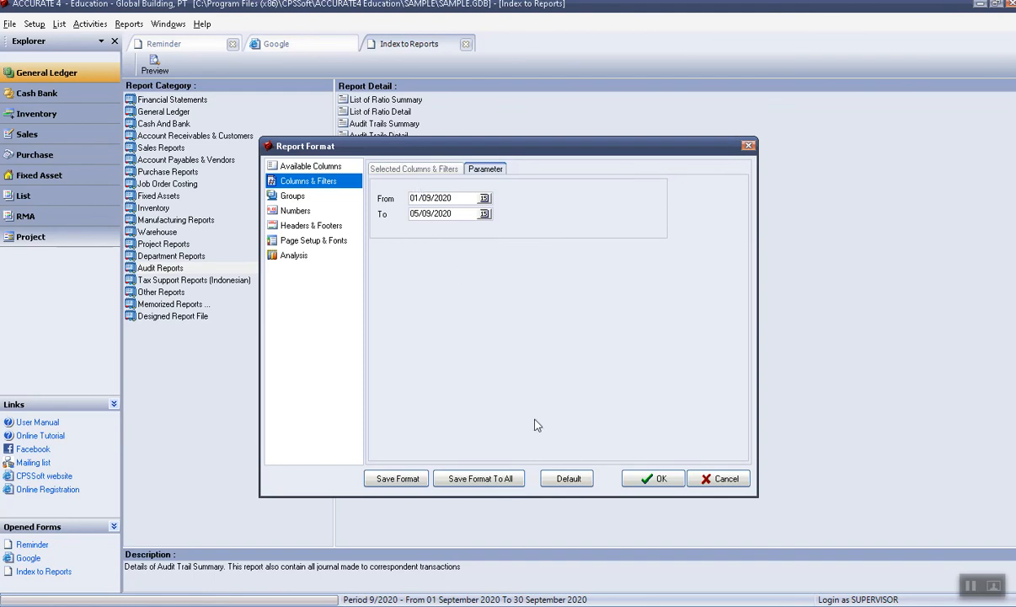
left_click(657, 479)
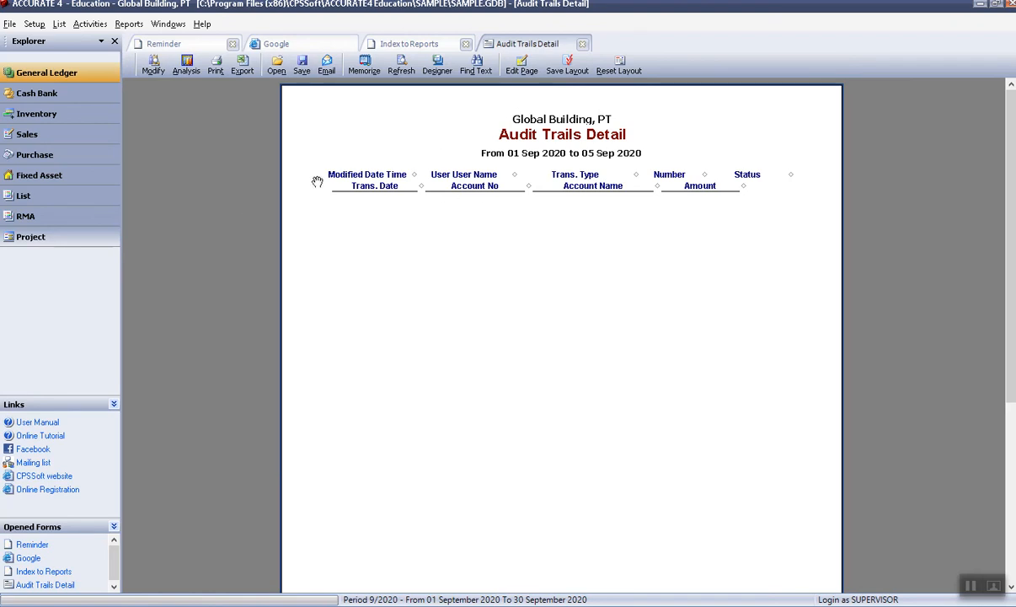
left_click(583, 44)
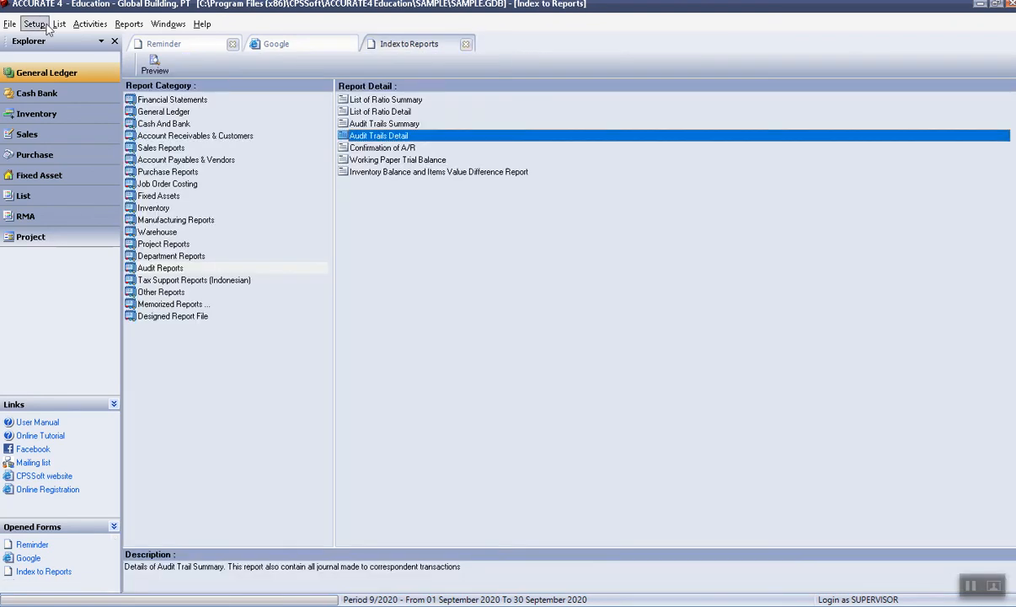
left_click(90, 25)
mouse_move(101, 60)
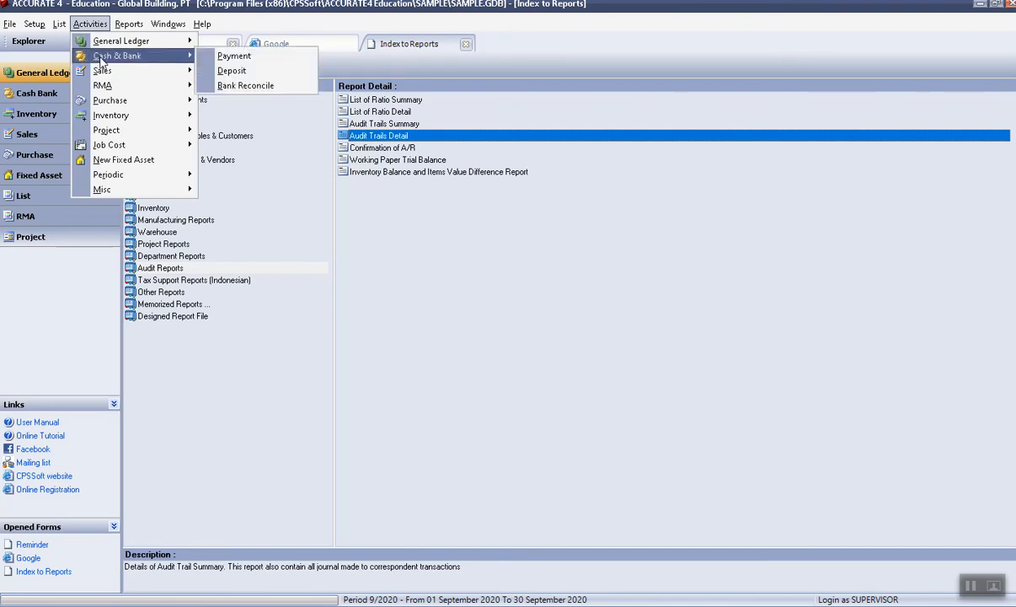
Start a new cash payment with a 50,000 line to account 1105-003 Persediaan Elektronik.
left_click(246, 61)
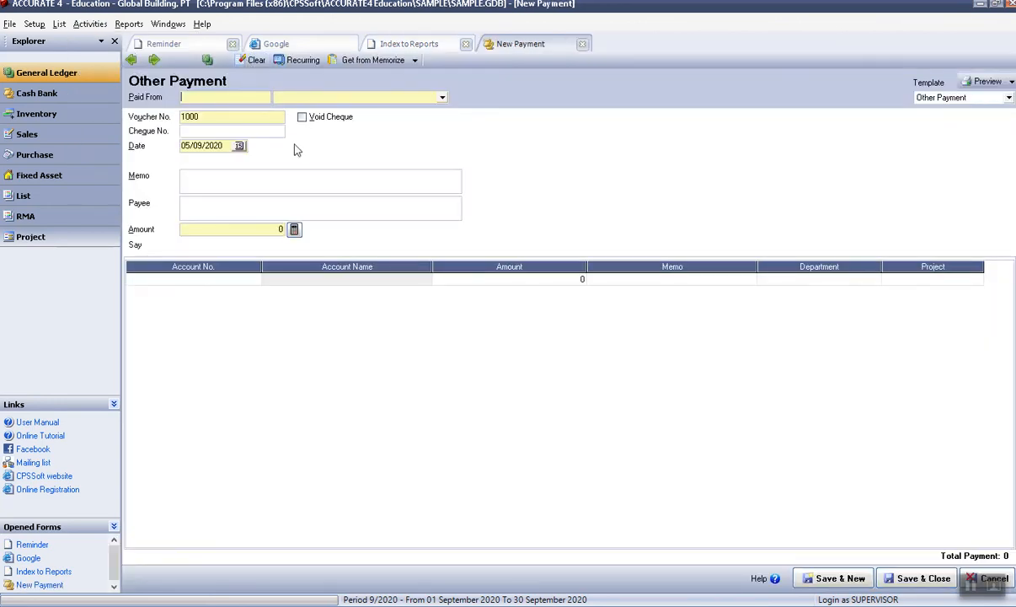
left_click(236, 278)
left_click(254, 280)
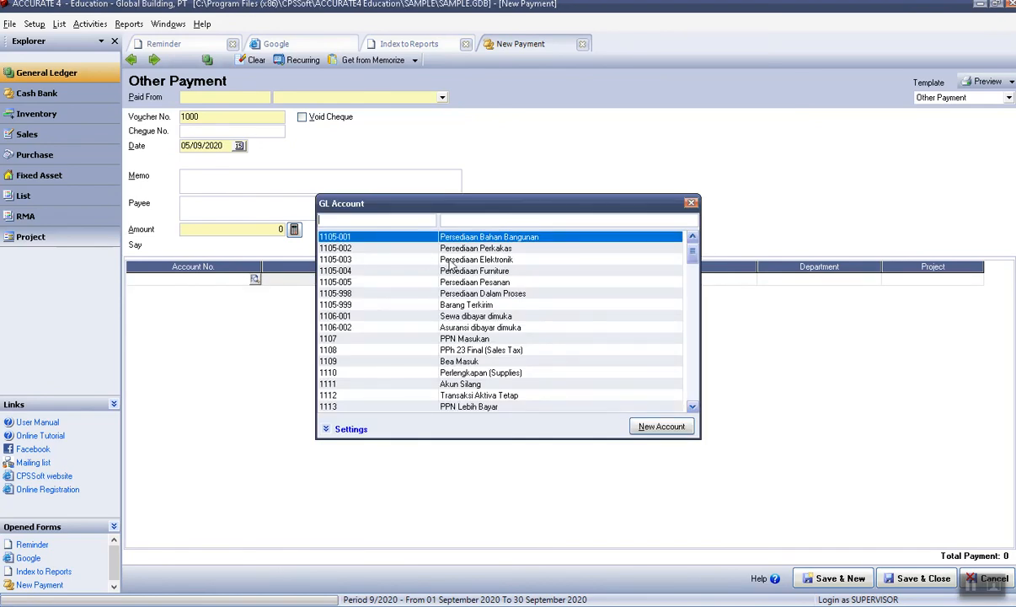
double_click(420, 243)
left_click(516, 284)
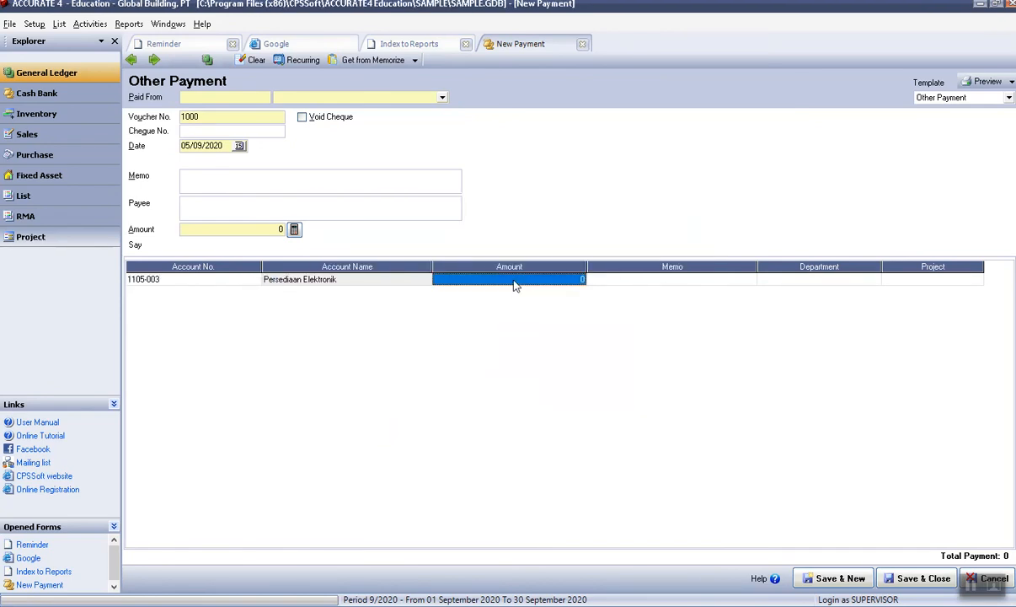
type("50000")
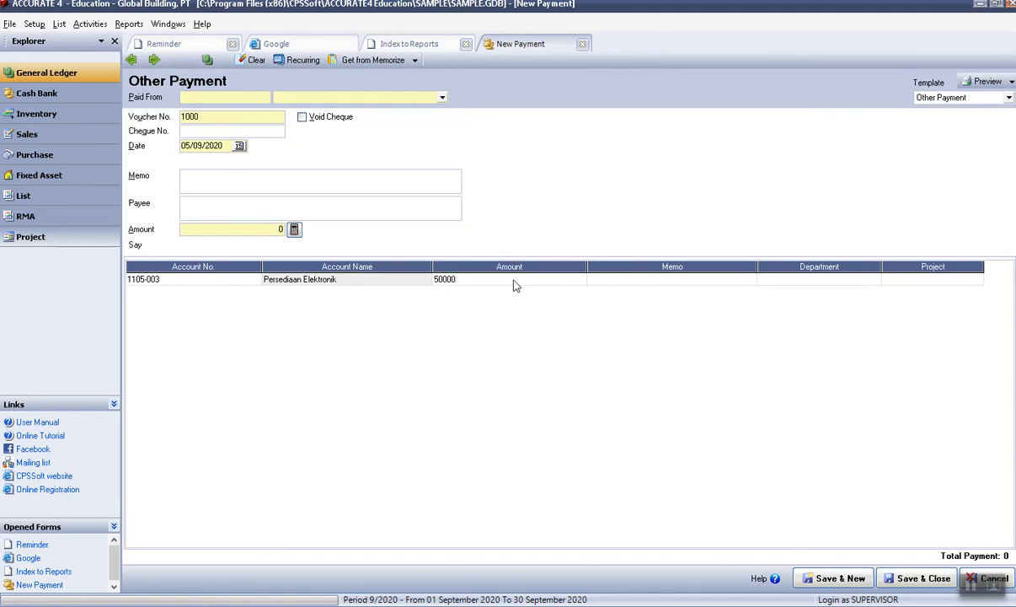
key("Tab")
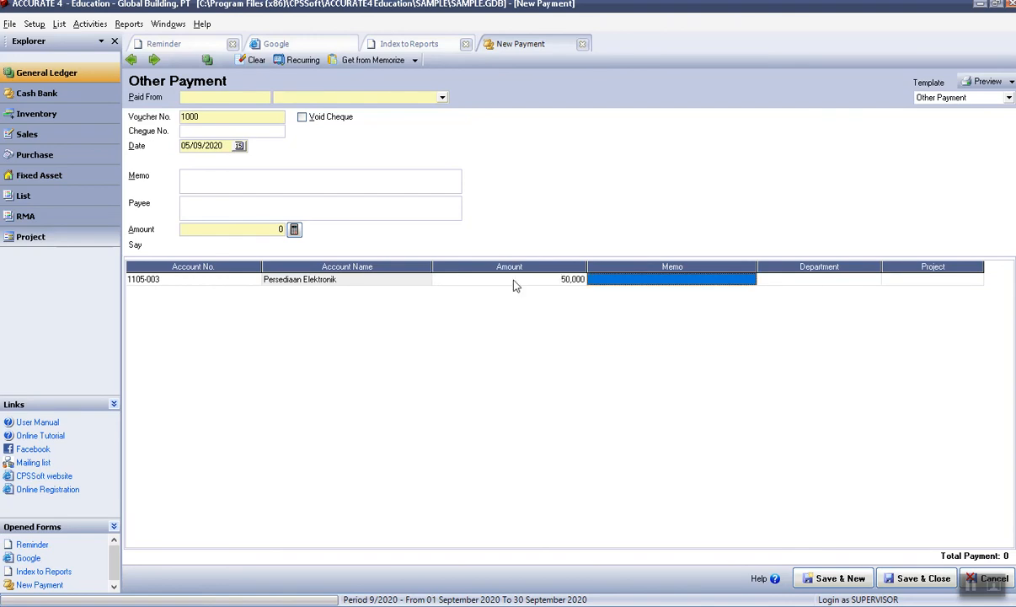
left_click(298, 233)
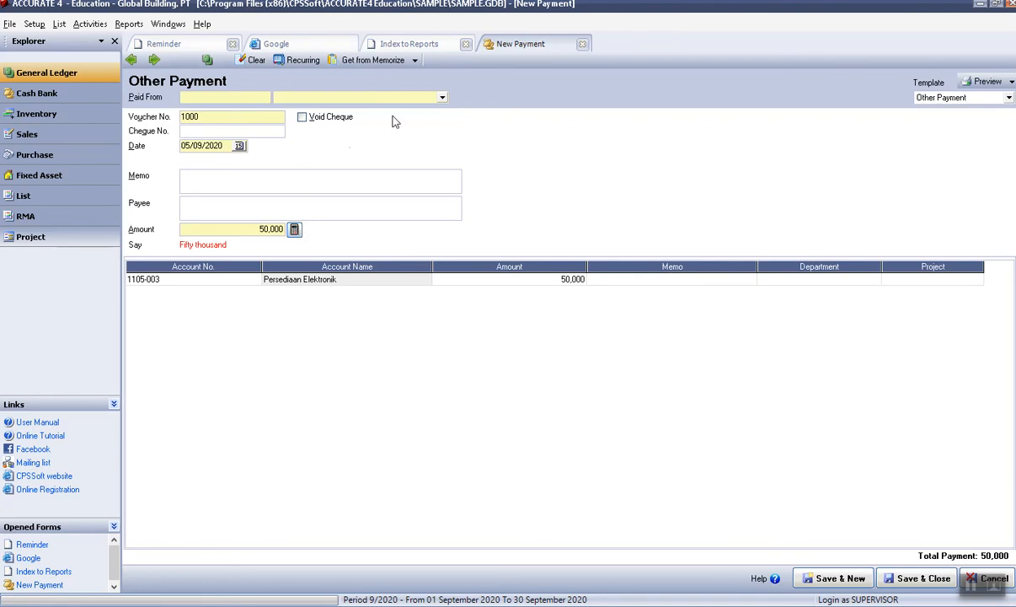
Pay it from BCA IDR and save it as payment 1000.
left_click(441, 98)
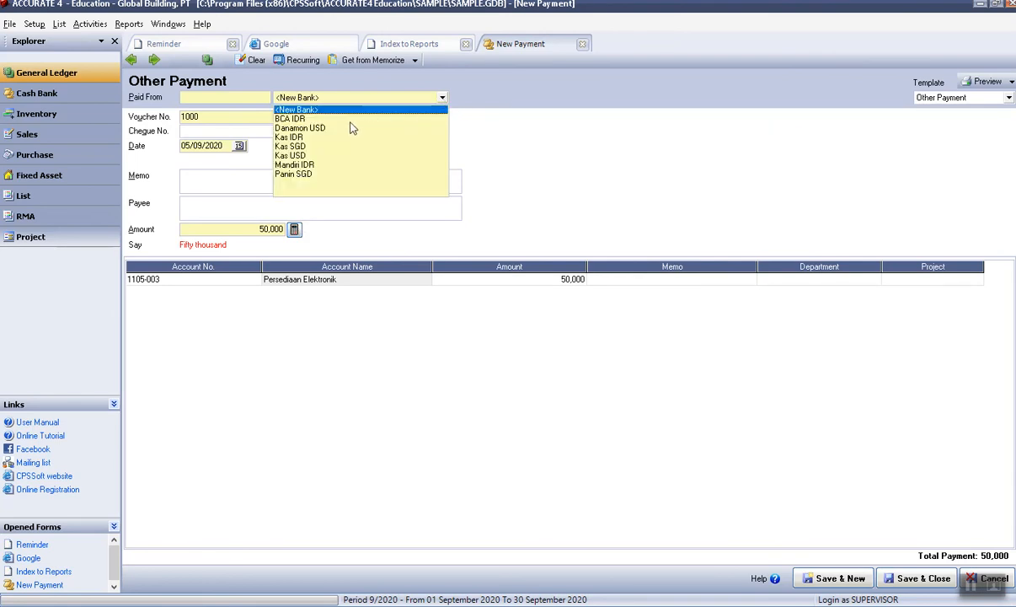
left_click(290, 119)
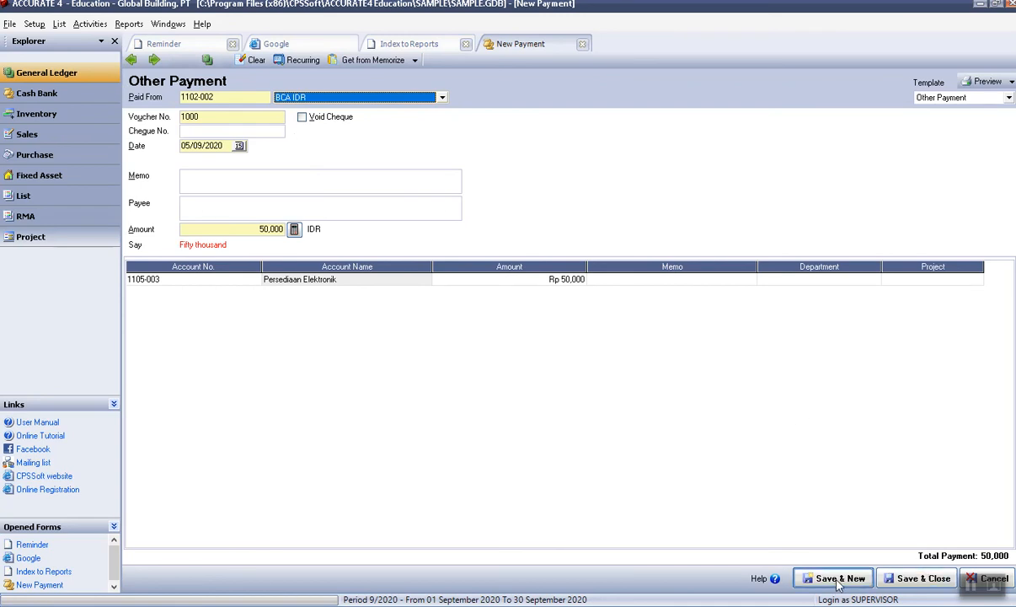
left_click(917, 578)
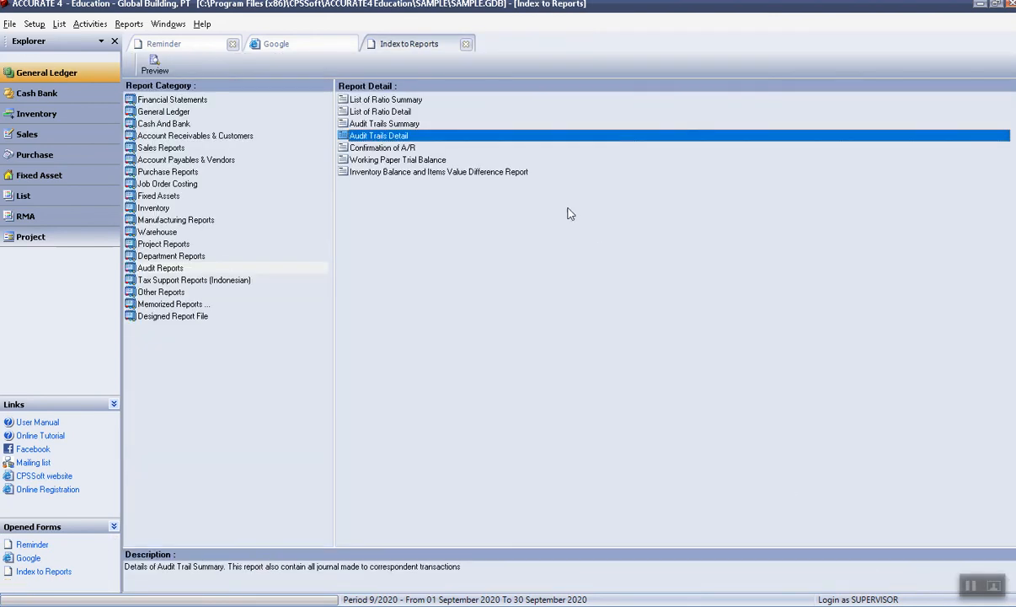
Run Audit Trails Detail for the same date range, then start a new Purchase Payment to a vendor.
double_click(393, 136)
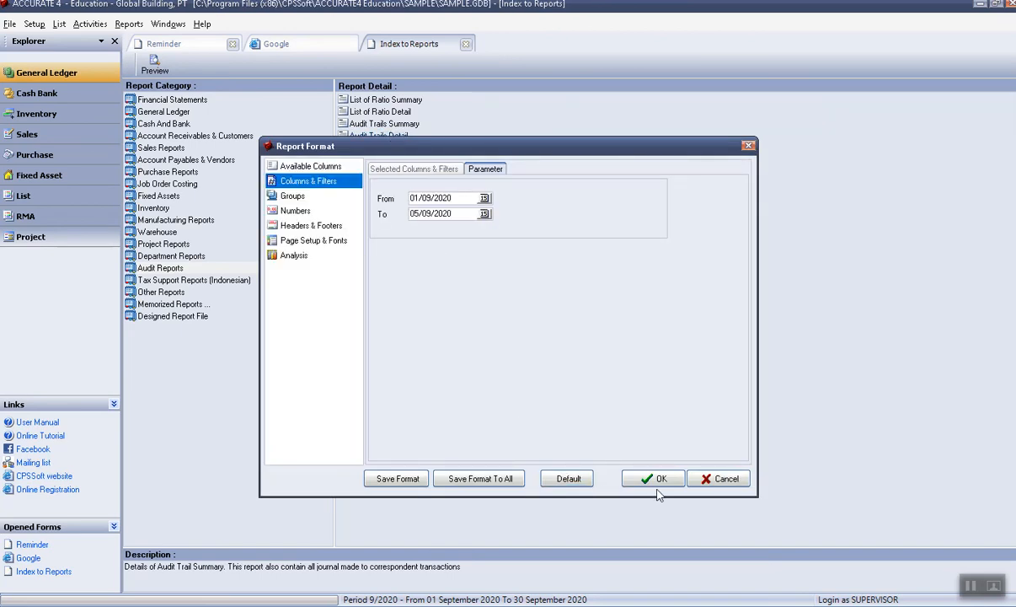
left_click(652, 479)
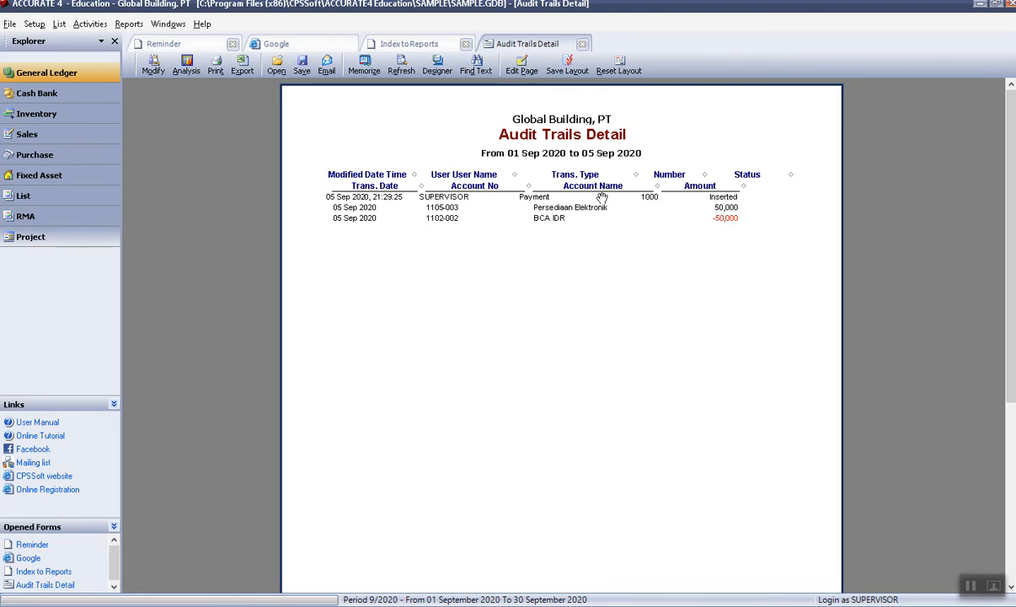
left_click(82, 28)
mouse_move(122, 73)
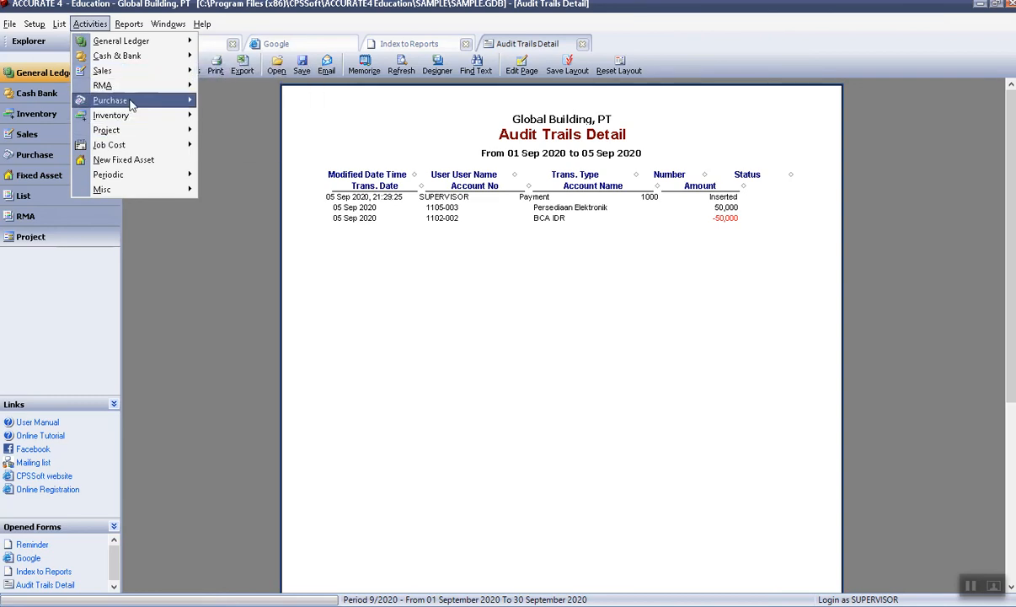
mouse_move(131, 102)
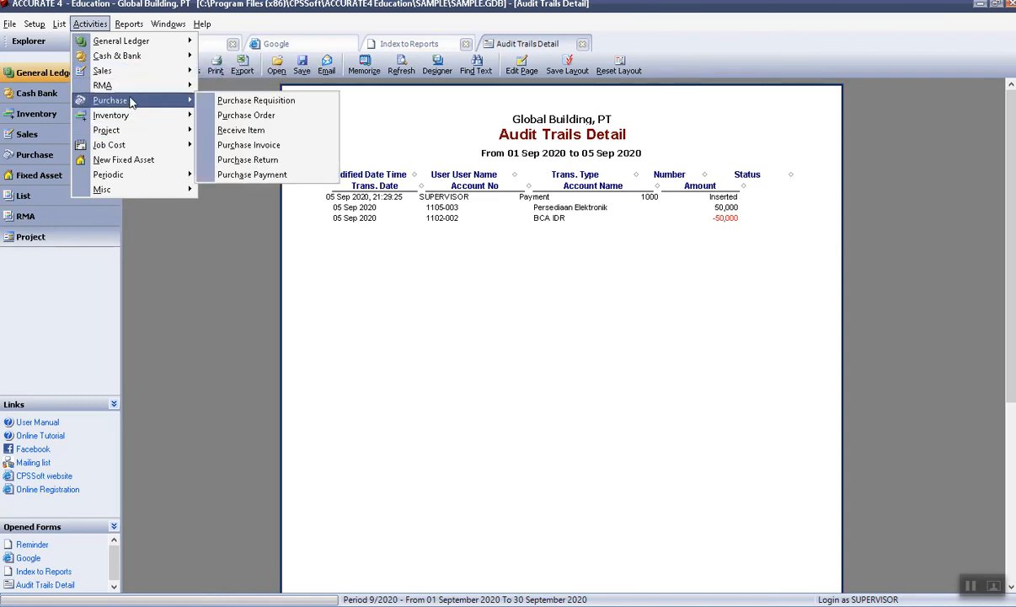
left_click(240, 177)
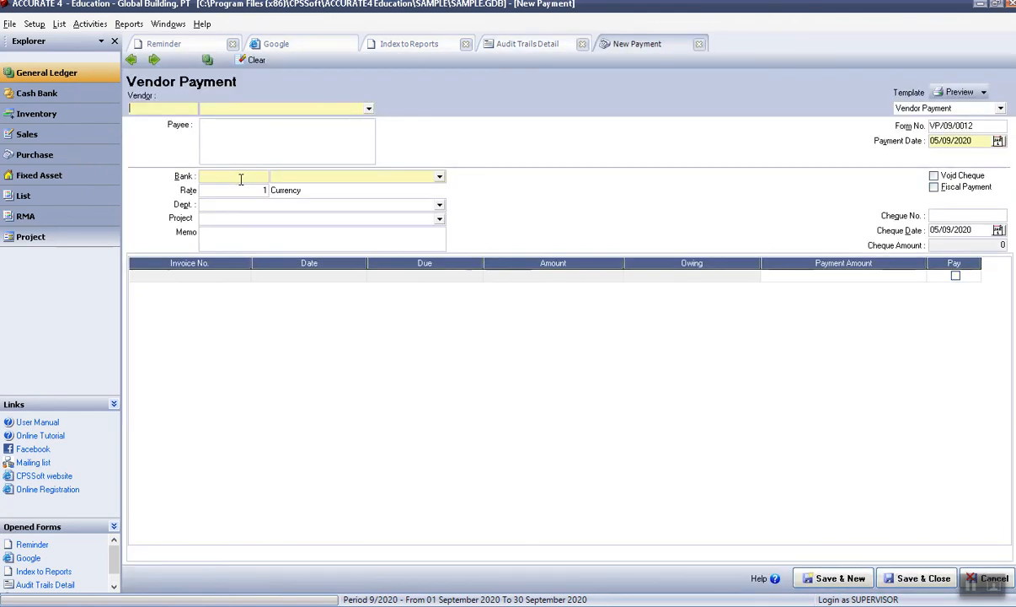
Browse back to saved payment 1000 through the Cash Bank overview, then return to Audit Trails Detail.
left_click(132, 59)
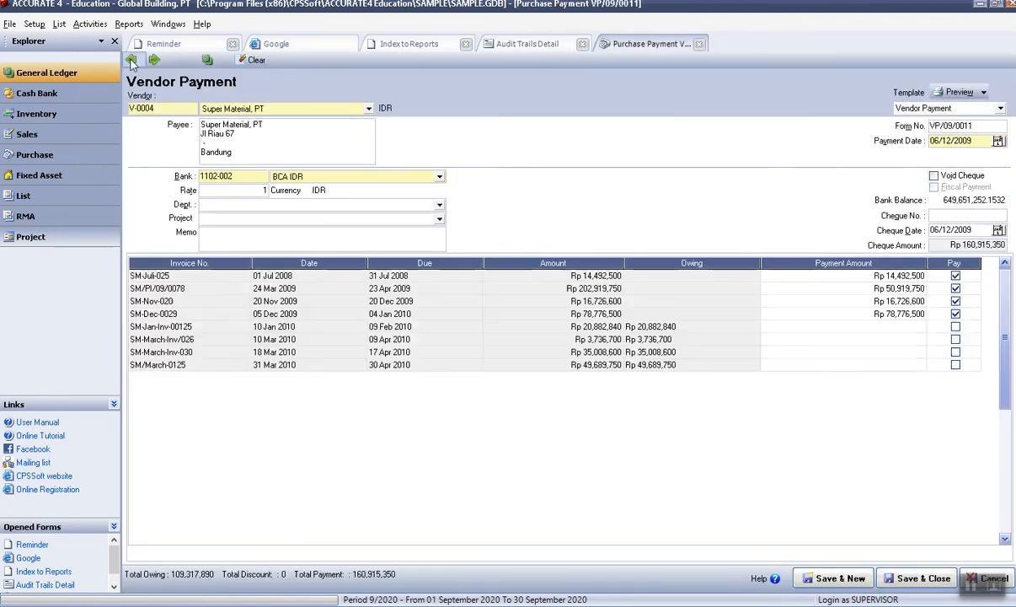
left_click(698, 44)
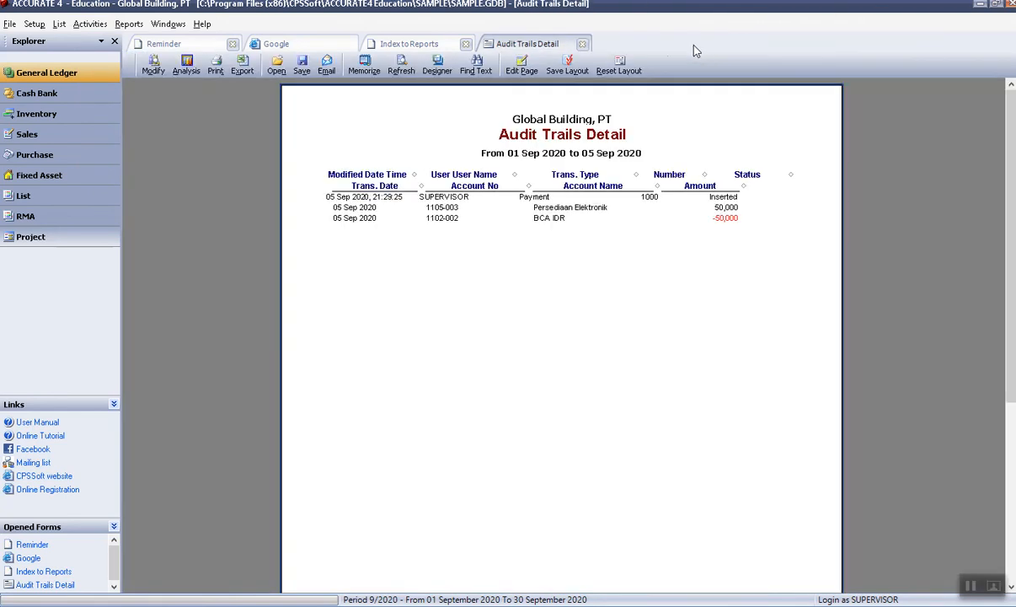
left_click(42, 95)
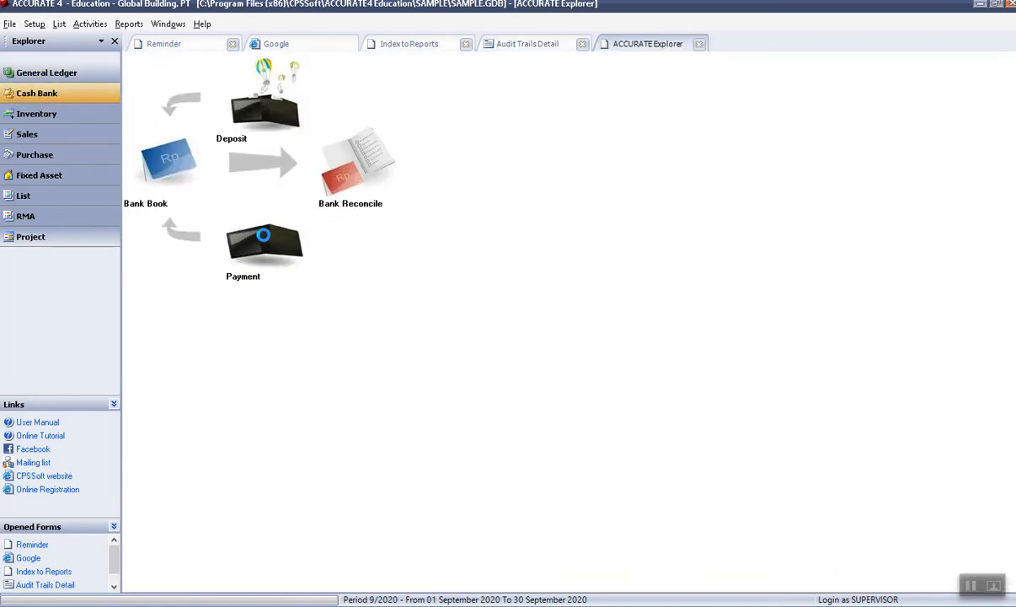
left_click(264, 242)
left_click(132, 60)
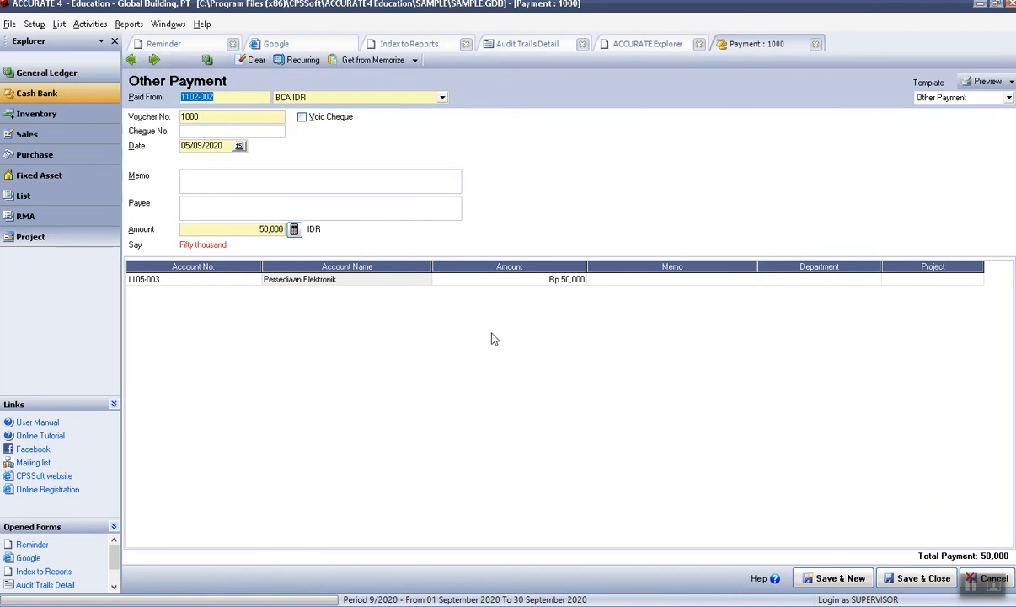
left_click(544, 46)
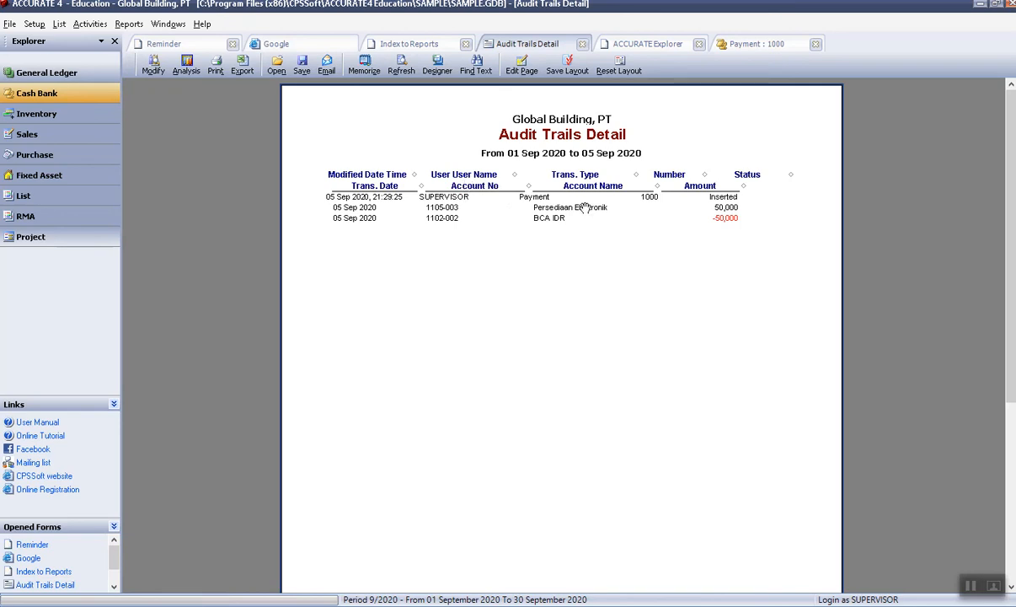
Close the payment, Cash Bank, Audit Trails Detail and Index to Reports tabs, then choose Close/LogOff.
left_click(814, 43)
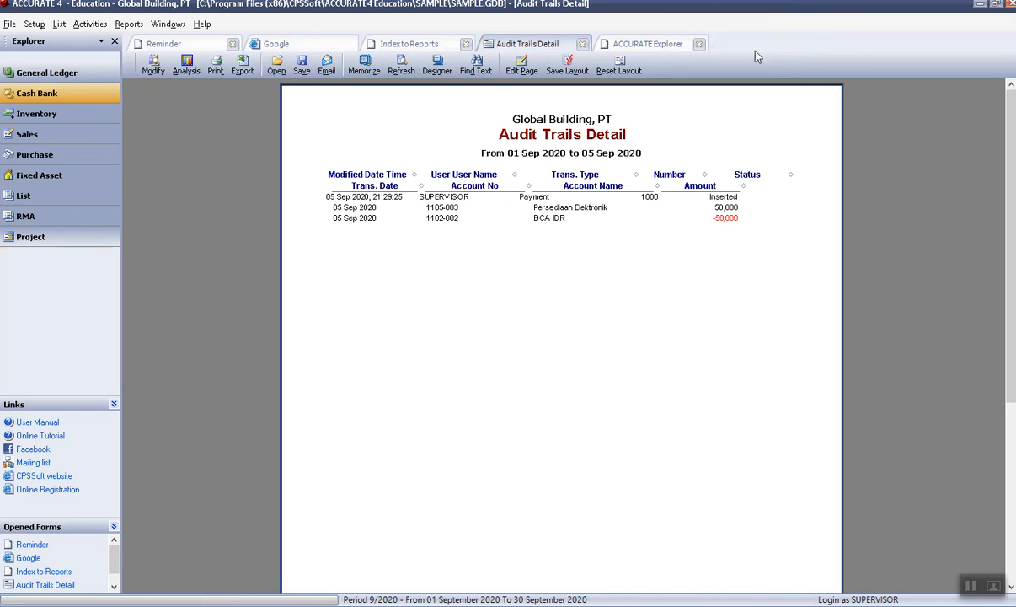
left_click(698, 44)
left_click(582, 44)
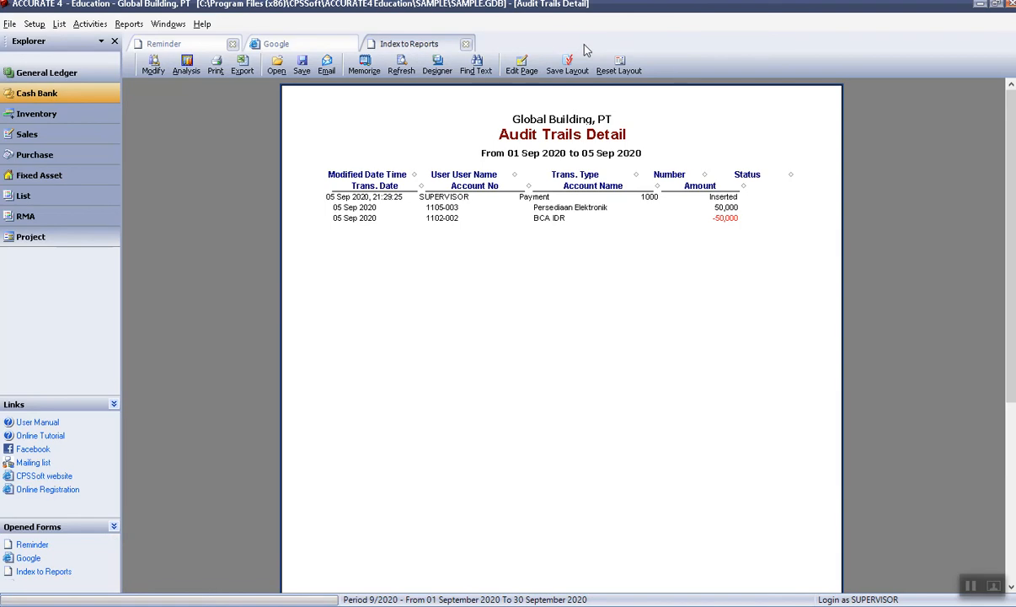
left_click(466, 44)
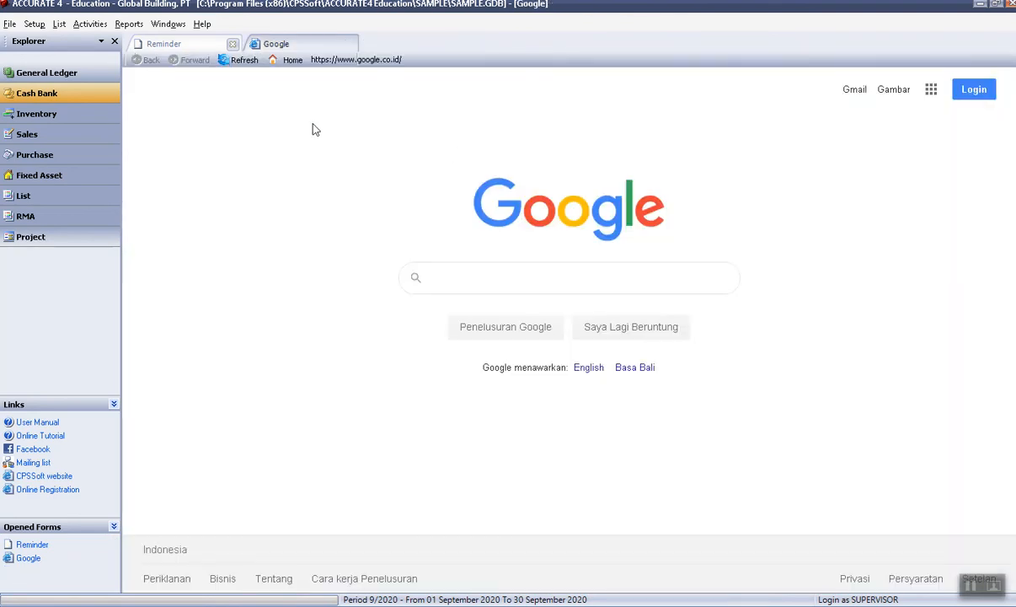
left_click(10, 25)
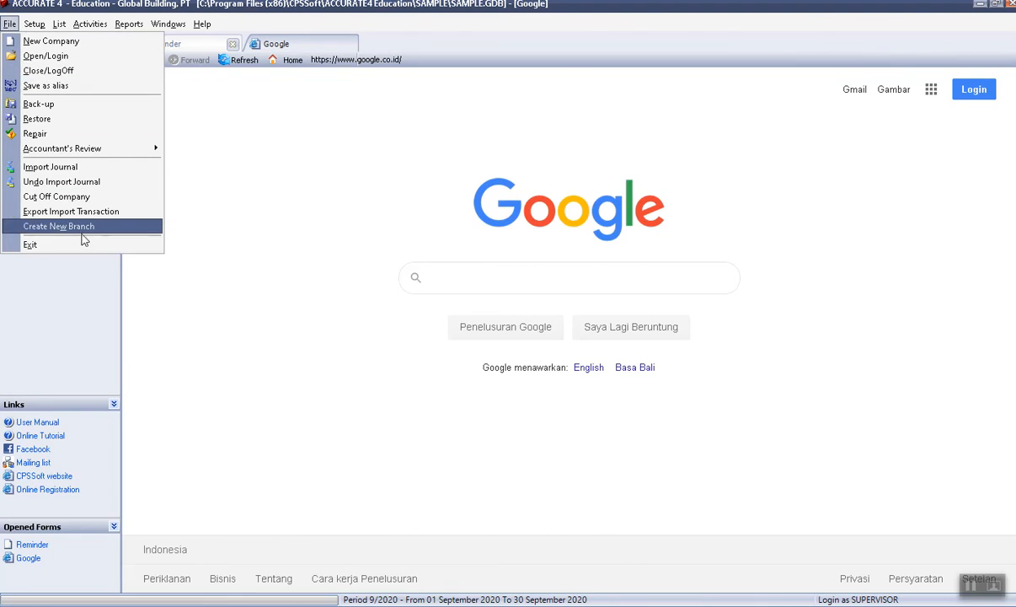
left_click(86, 71)
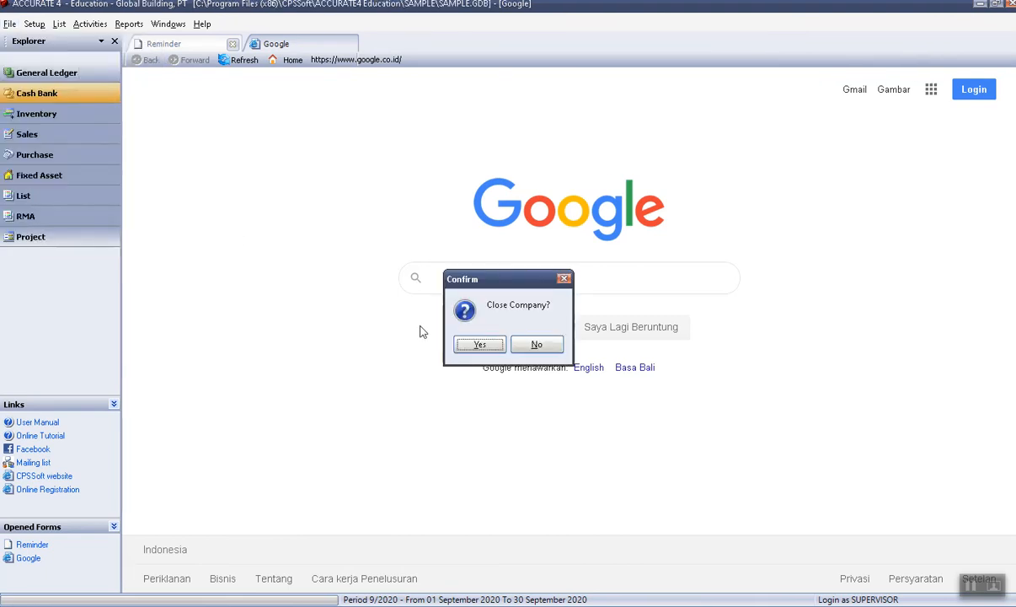
Close the company, backing it up first.
left_click(484, 351)
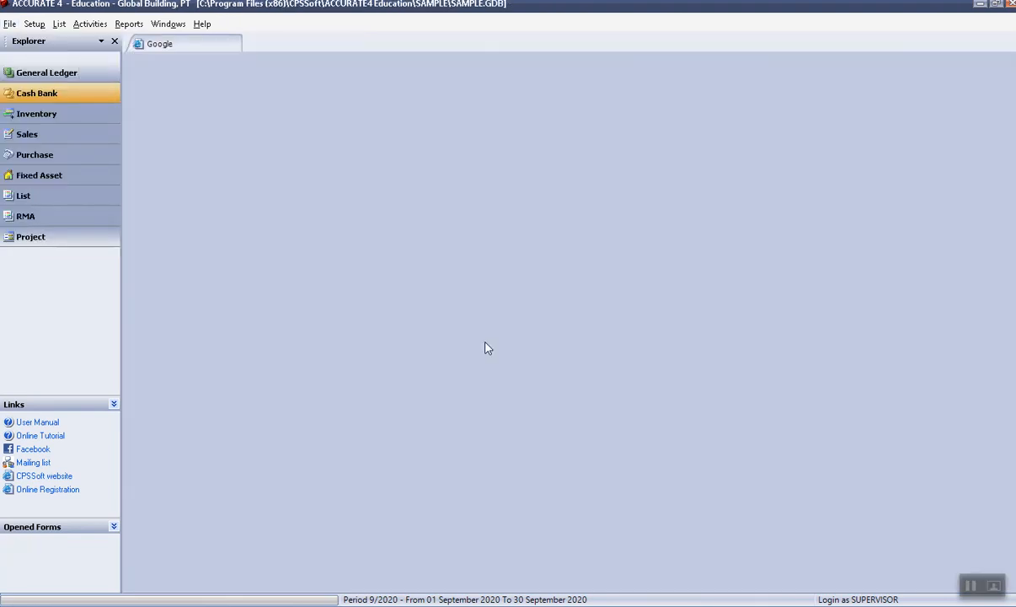
left_click(453, 346)
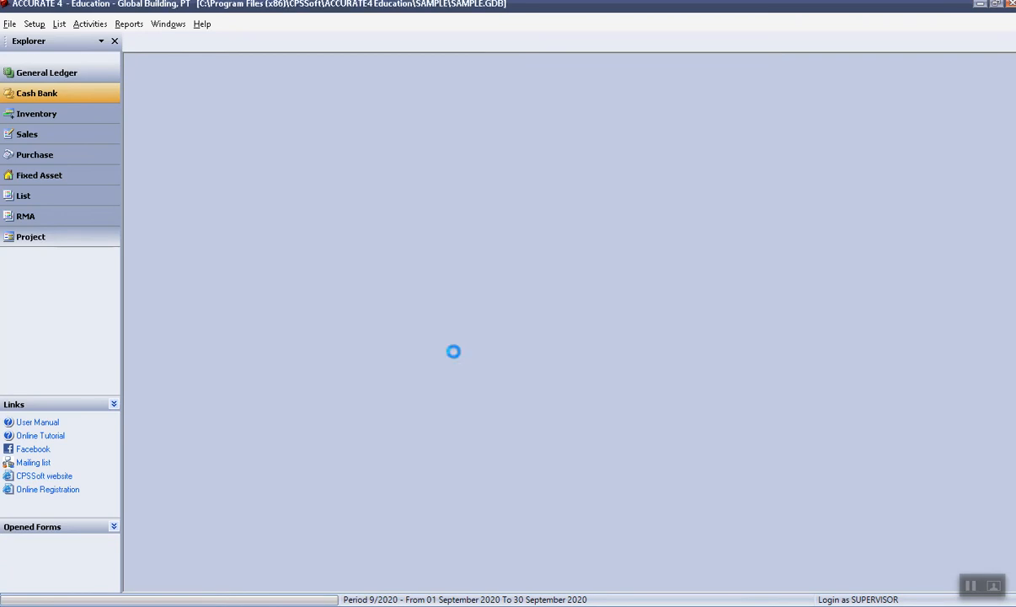
left_click(508, 338)
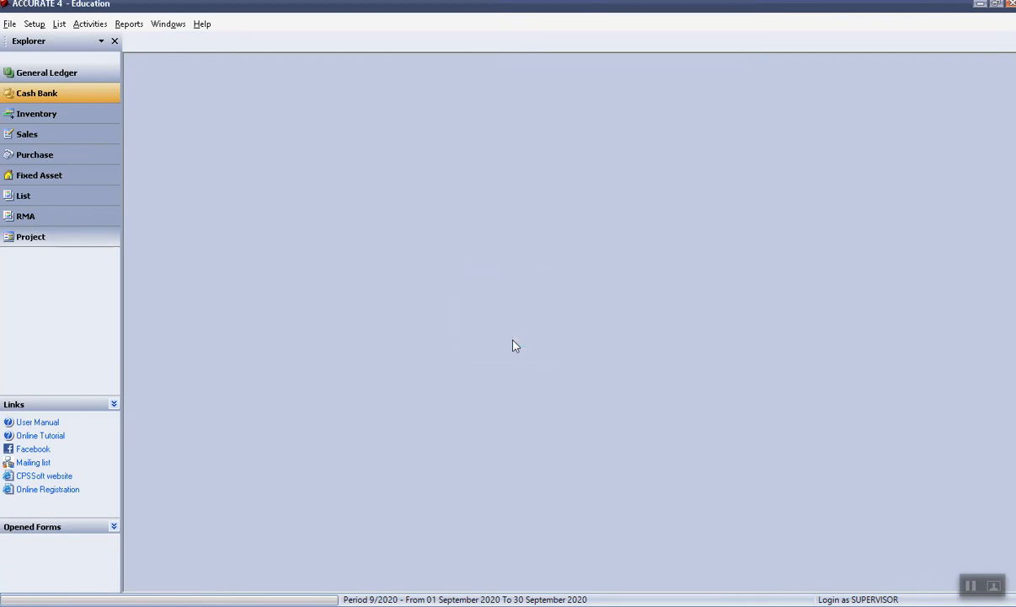
Reopen the sample company and log in with the restricted user's ID and password.
left_click(10, 23)
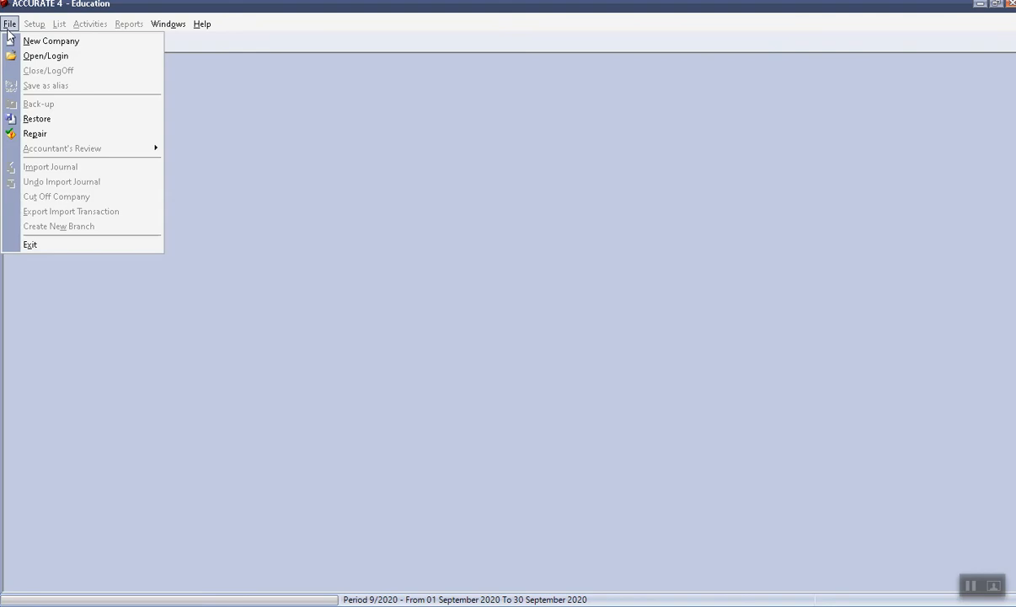
left_click(36, 56)
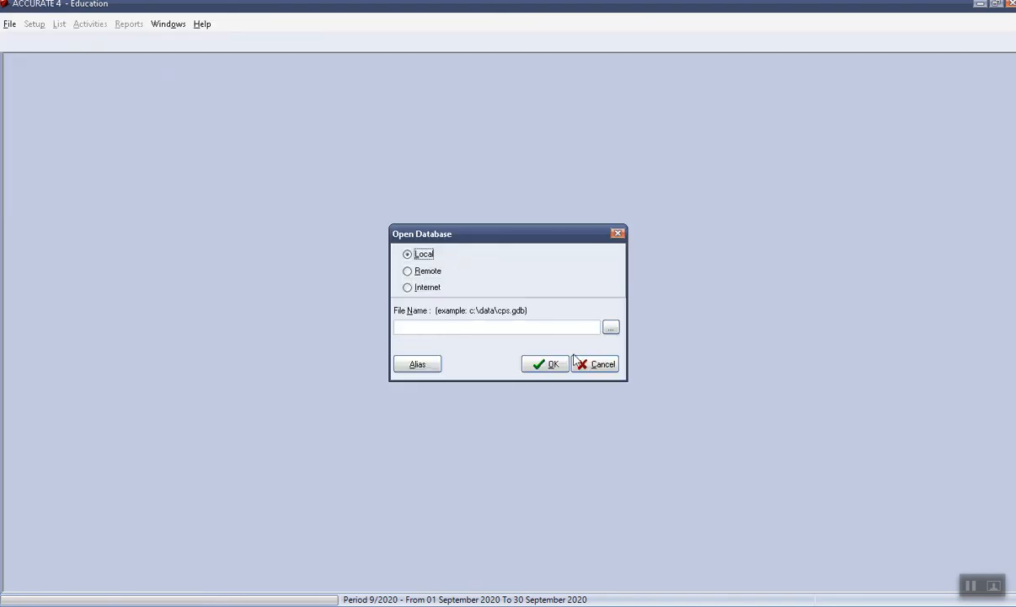
left_click(600, 365)
left_click(512, 344)
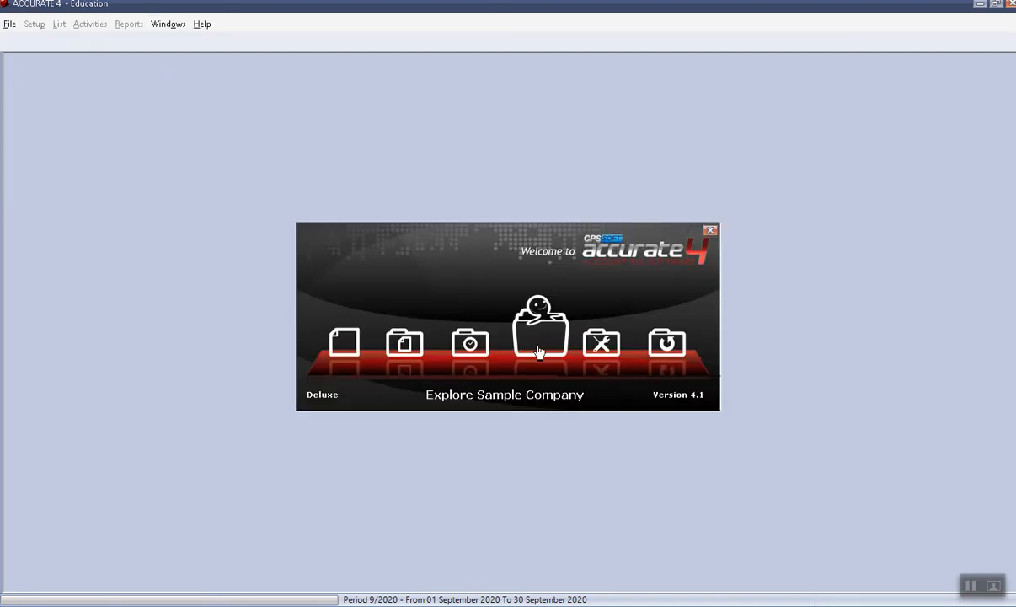
left_click(539, 351)
left_click_drag(526, 301, 435, 297)
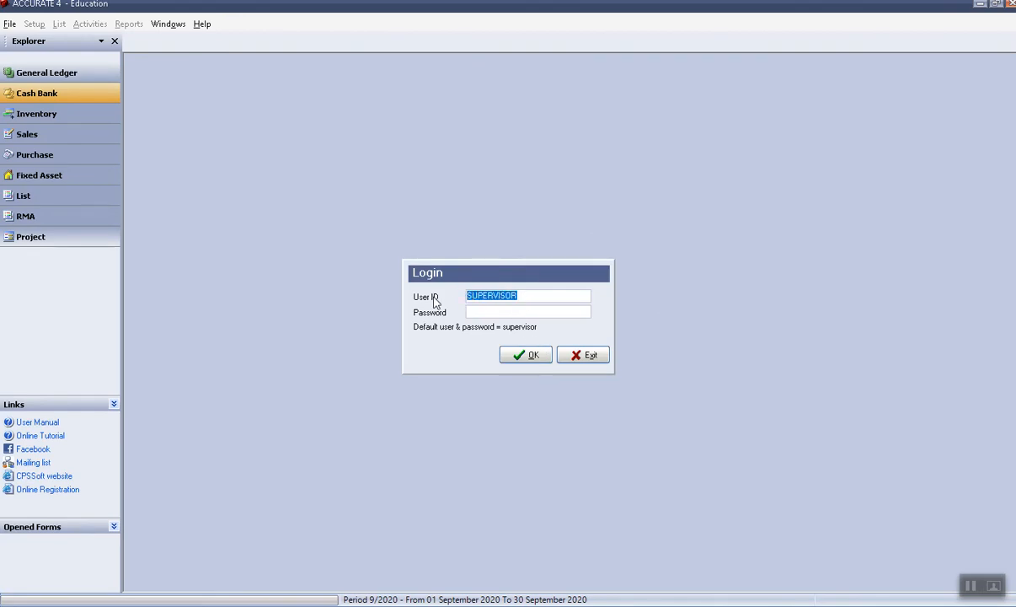
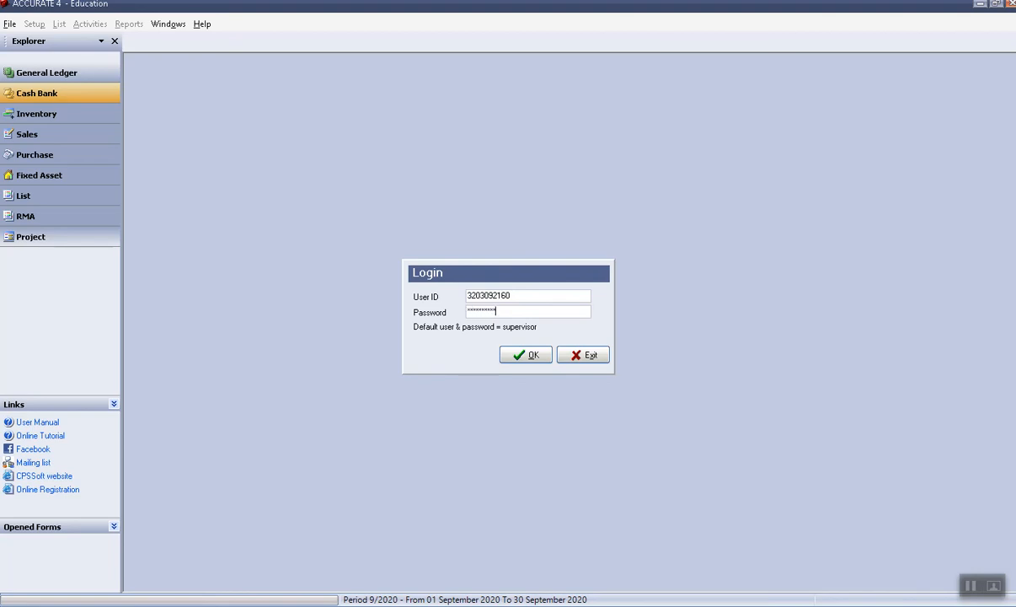
left_click(537, 358)
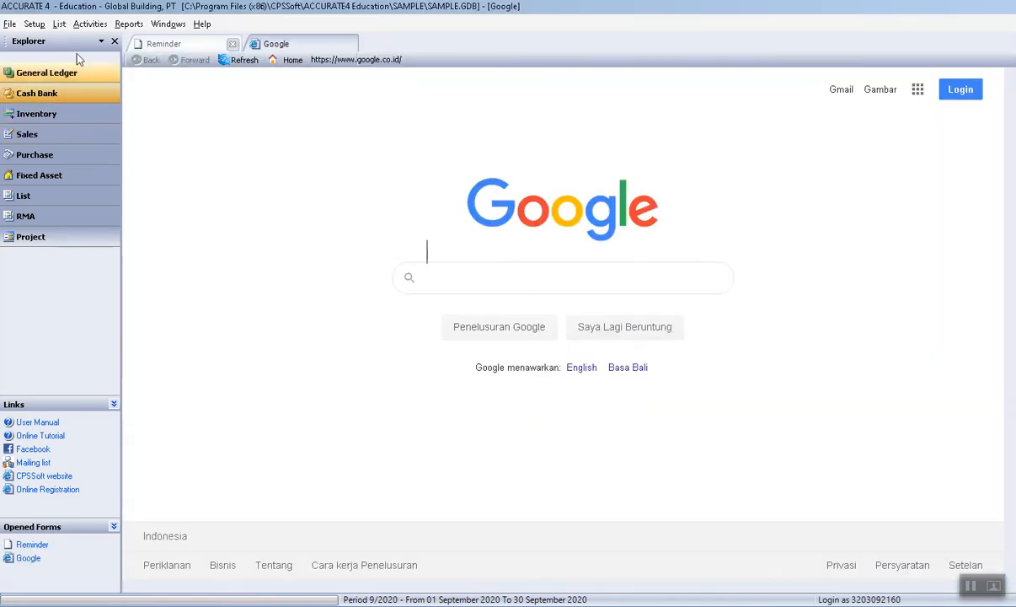
left_click(88, 24)
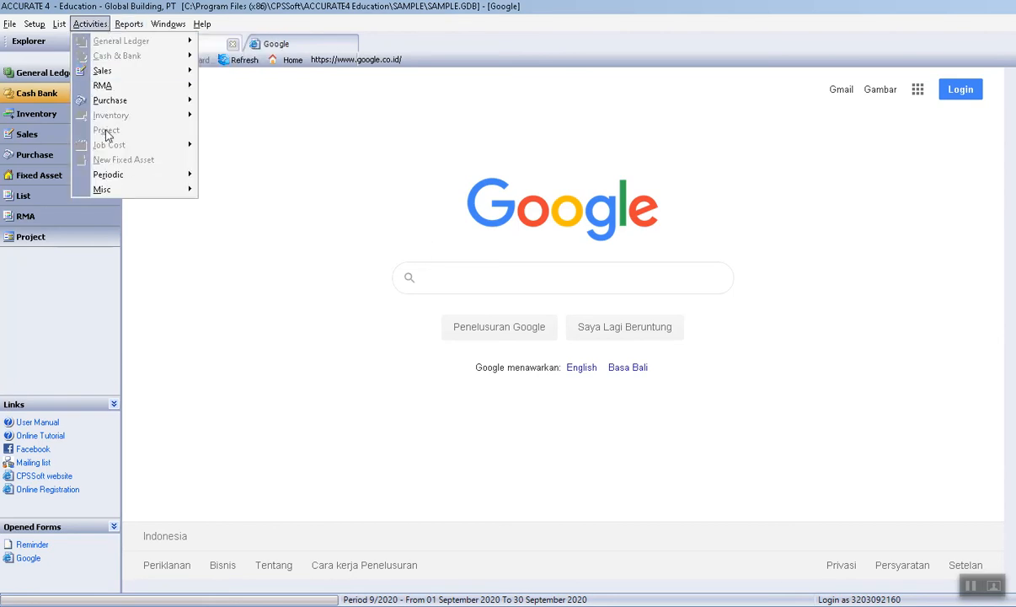
left_click(103, 73)
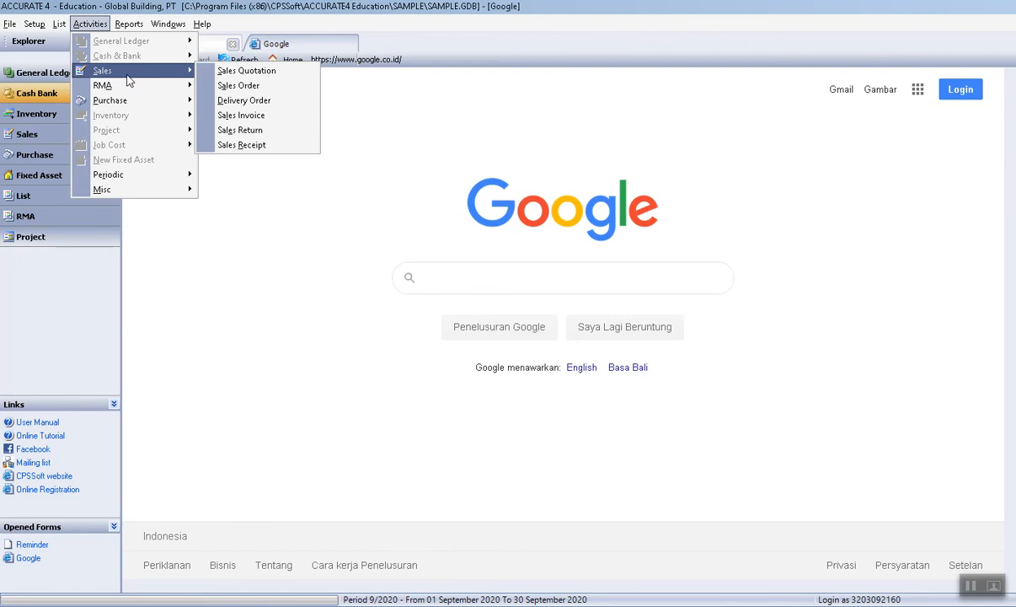
left_click(248, 150)
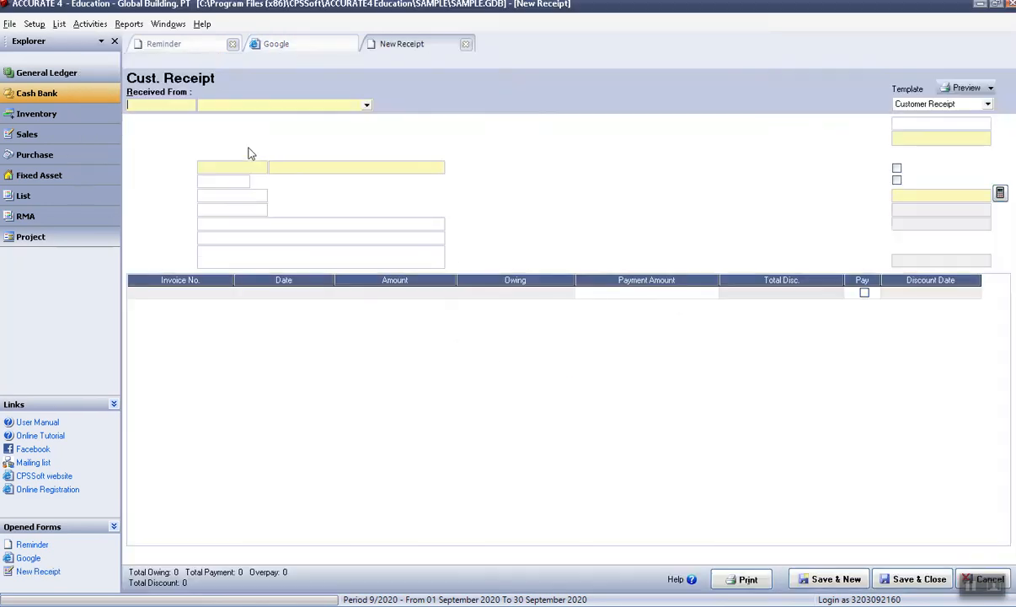
left_click(366, 107)
left_click(307, 118)
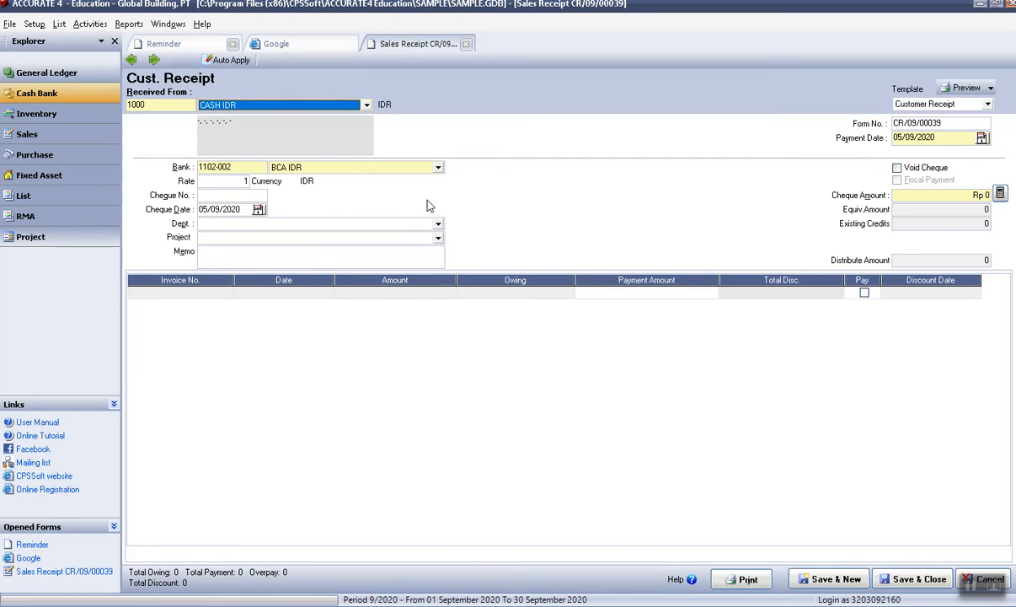
left_click(223, 294)
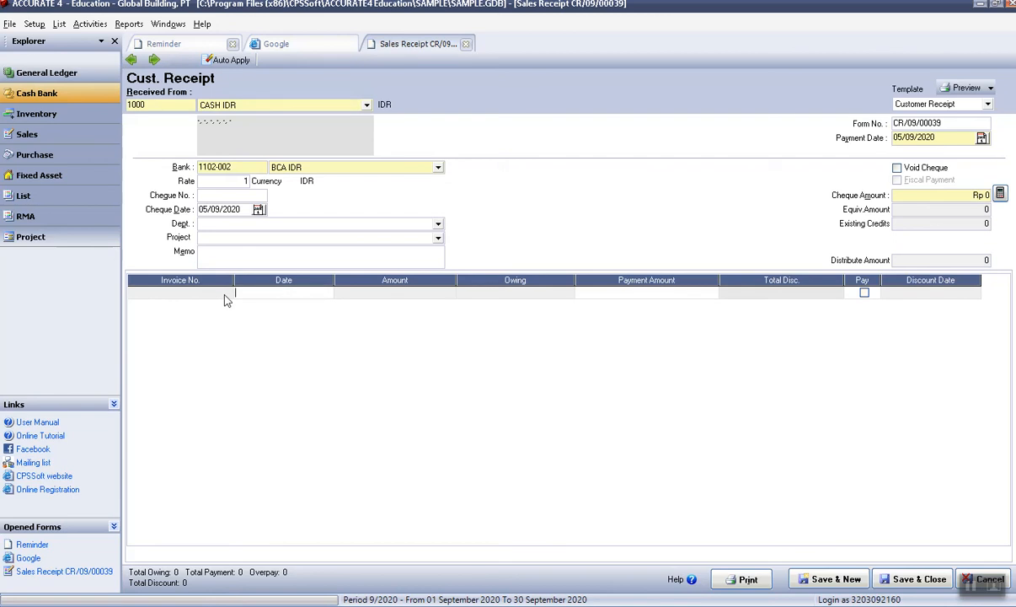
left_click(366, 104)
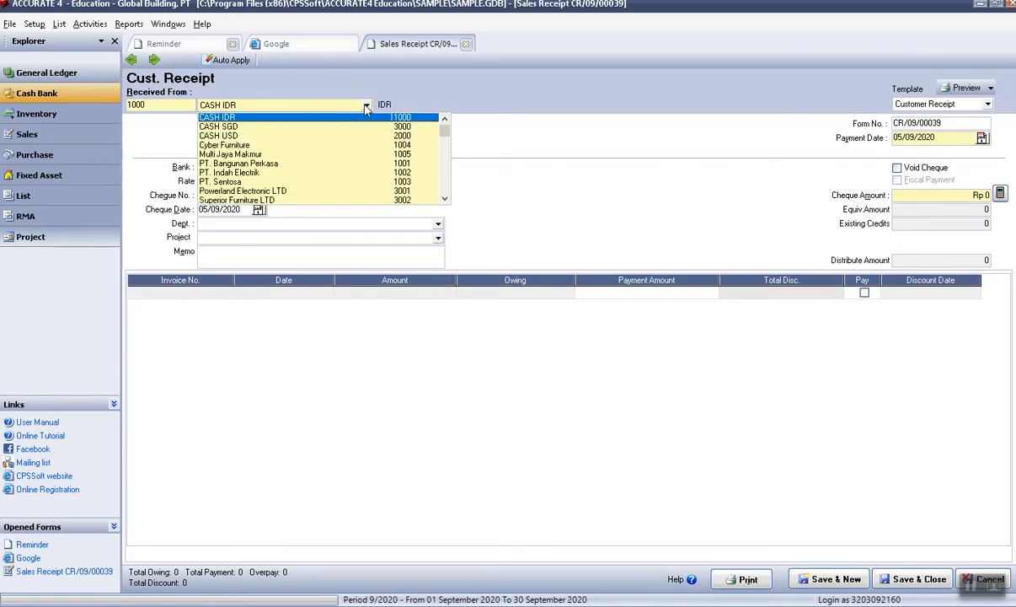
left_click(282, 165)
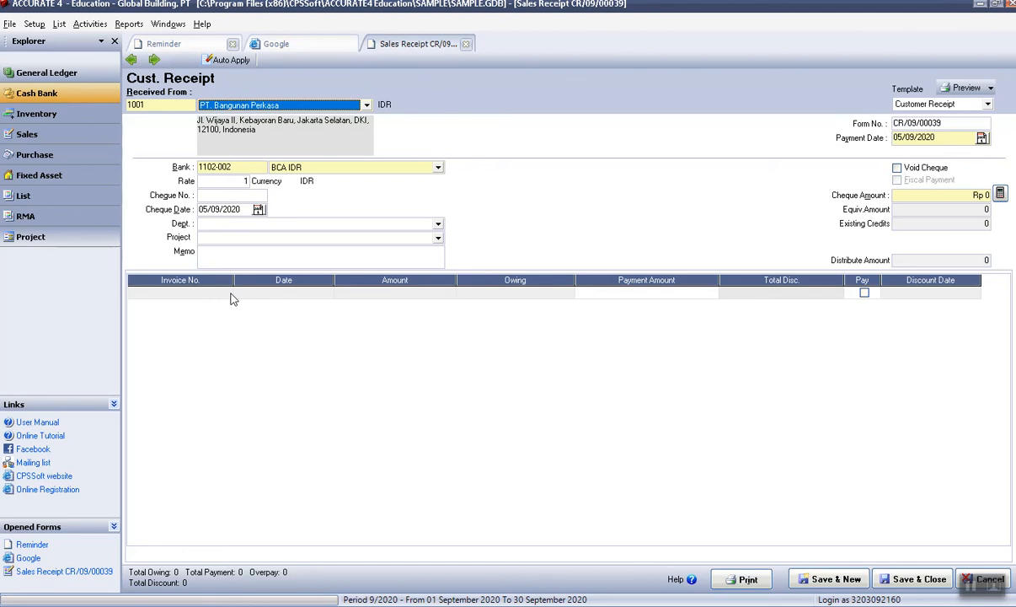
left_click(354, 107)
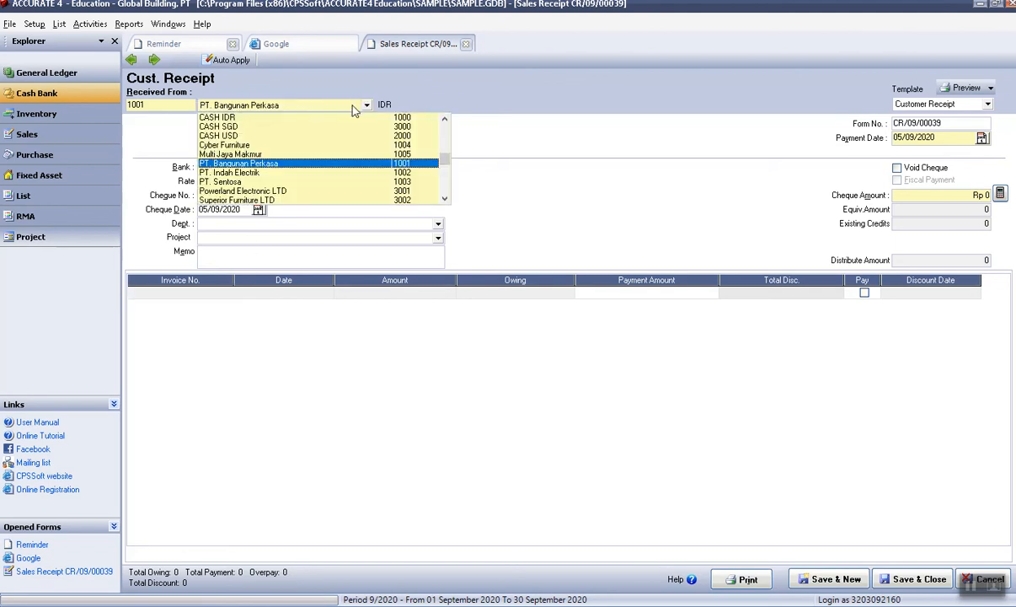
left_click(466, 45)
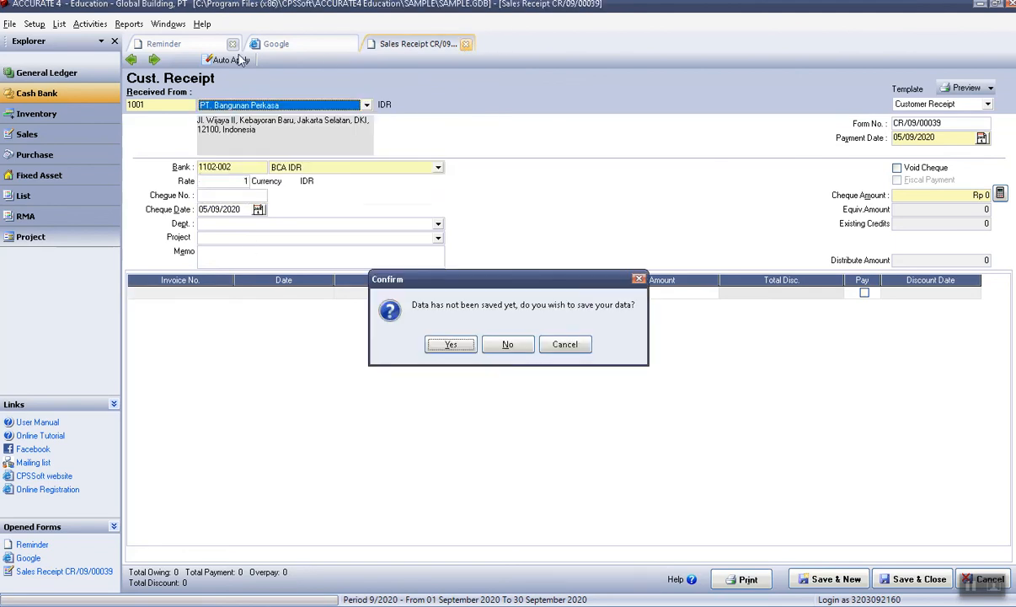
left_click(509, 345)
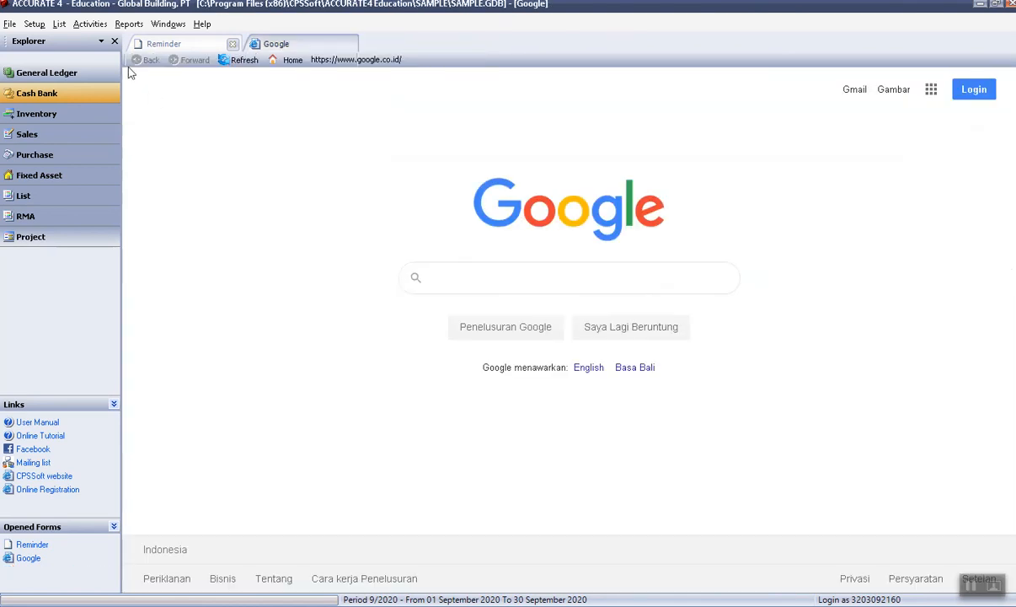
Start a new purchase requisition with item AMK Amplas Kayu.
left_click(84, 31)
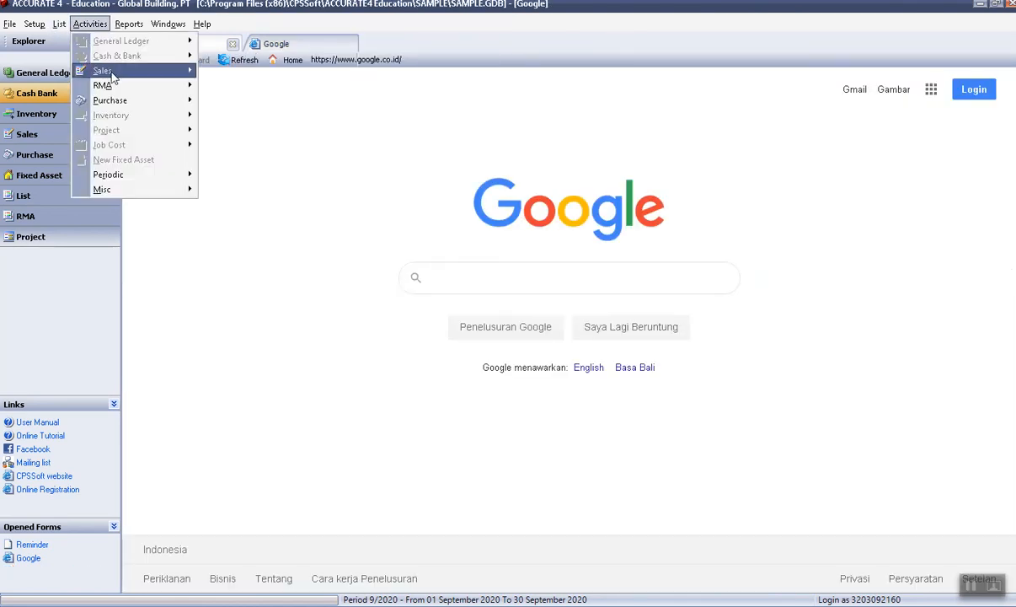
mouse_move(116, 99)
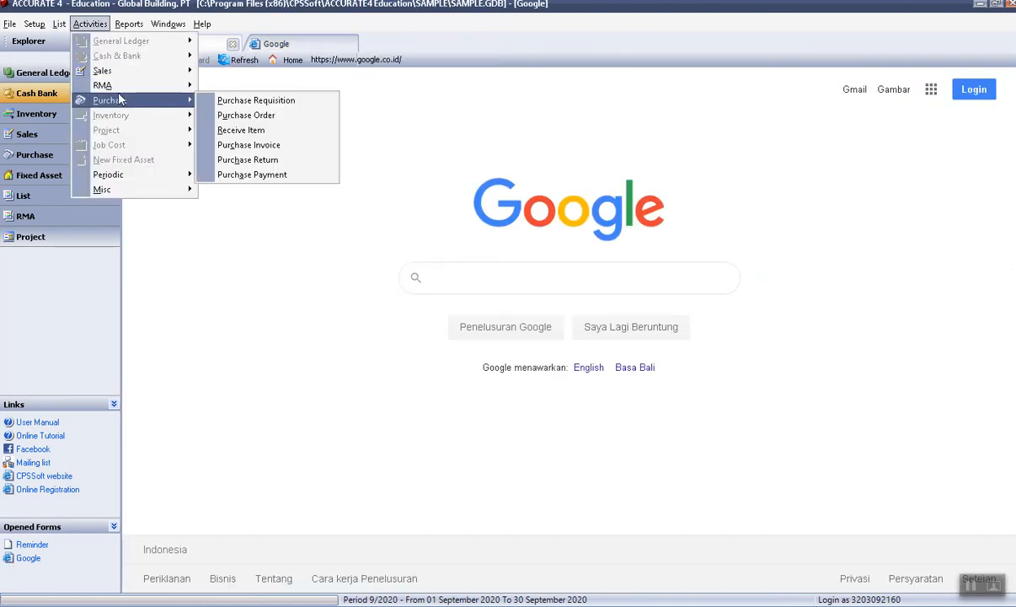
left_click(262, 100)
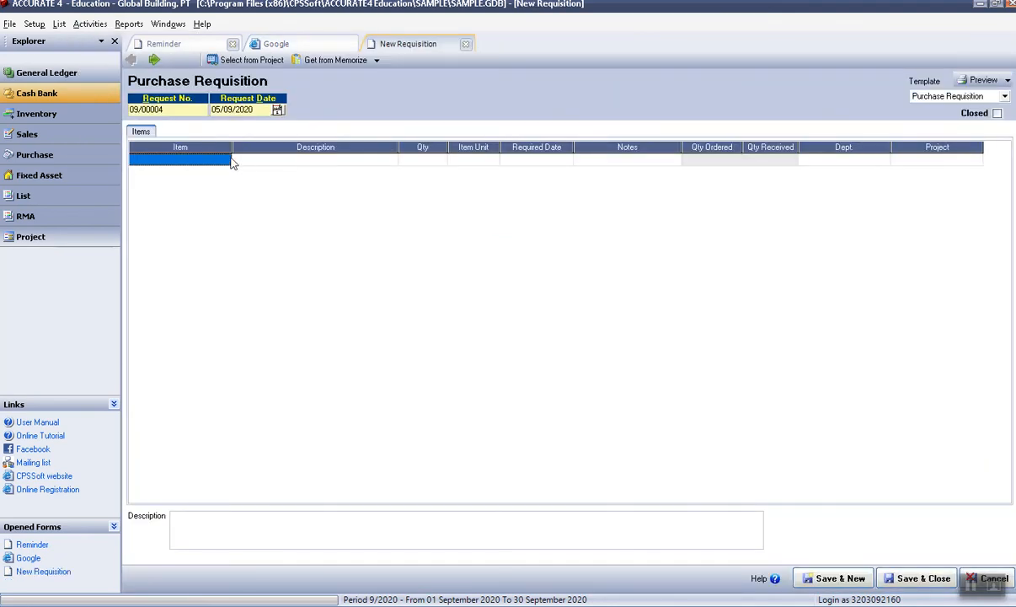
left_click(222, 160)
left_click(224, 160)
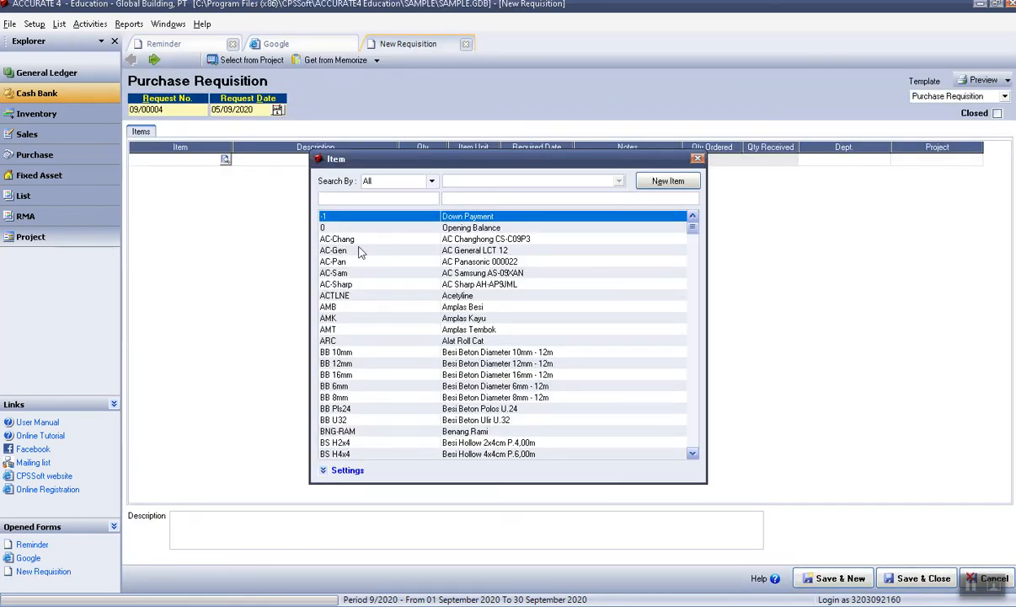
double_click(333, 318)
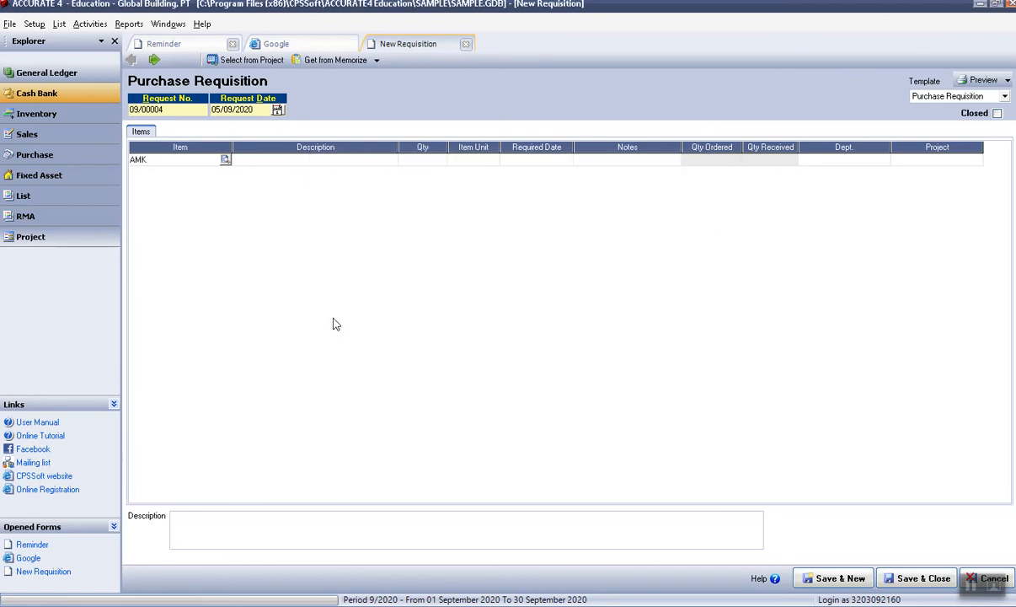
Set the item quantity to 5 and save and close requisition 09/00004.
left_click(719, 164)
left_click(717, 162)
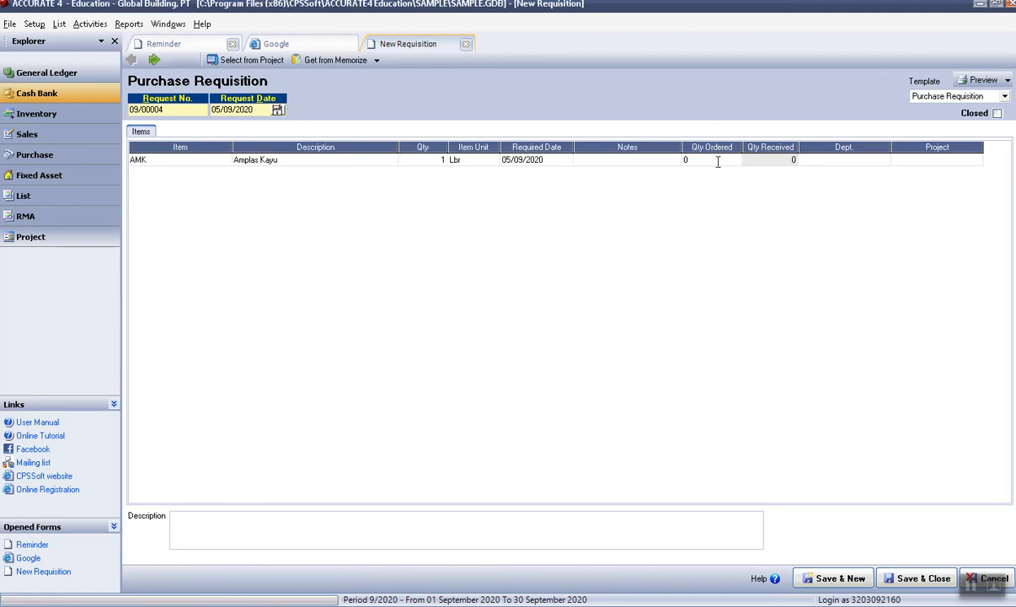
left_click(782, 163)
left_click(442, 161)
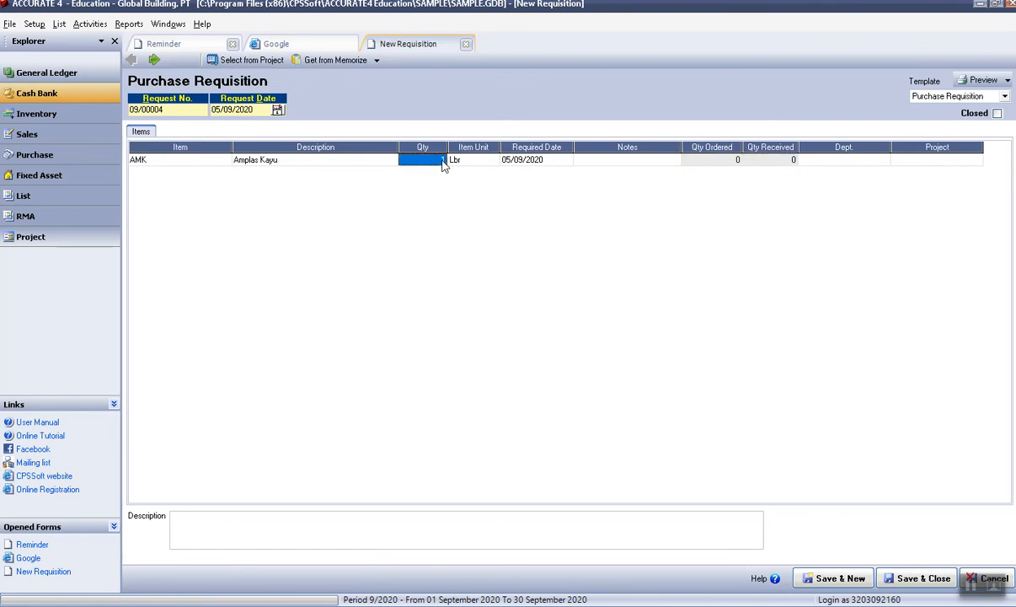
type("5")
left_click(916, 579)
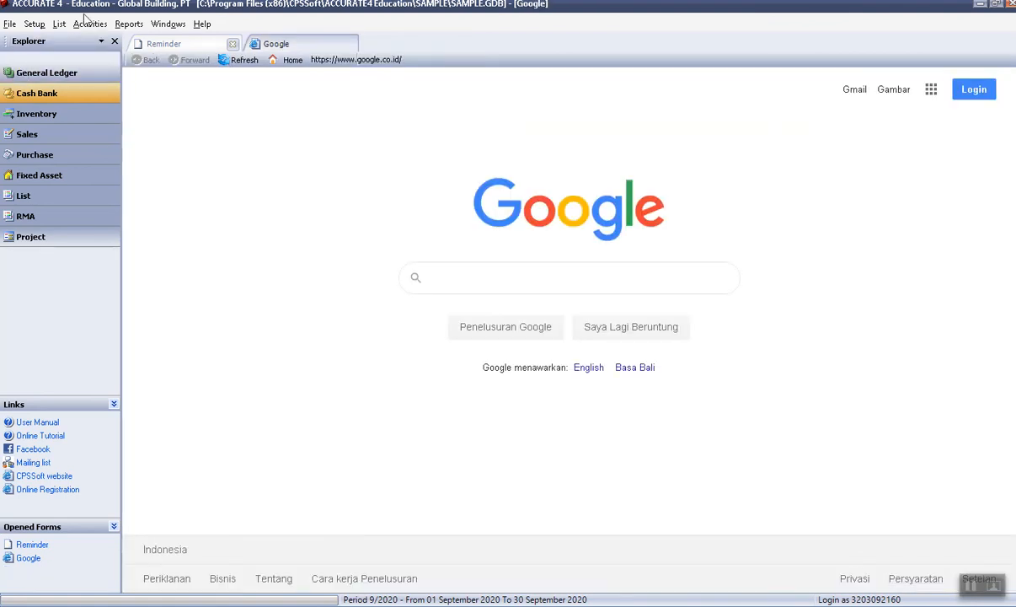
left_click(129, 23)
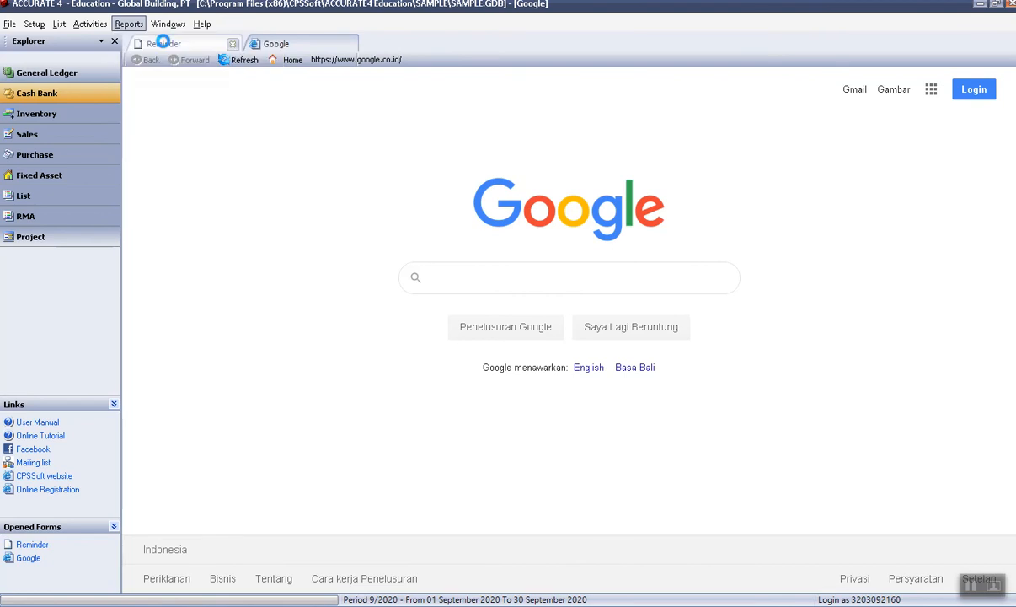
left_click(160, 41)
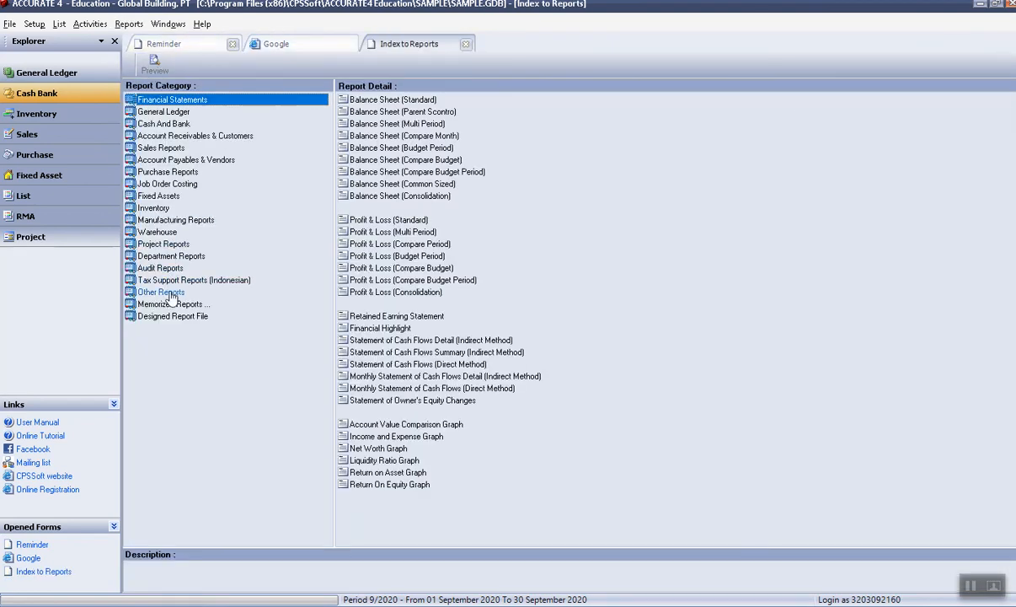
left_click(161, 268)
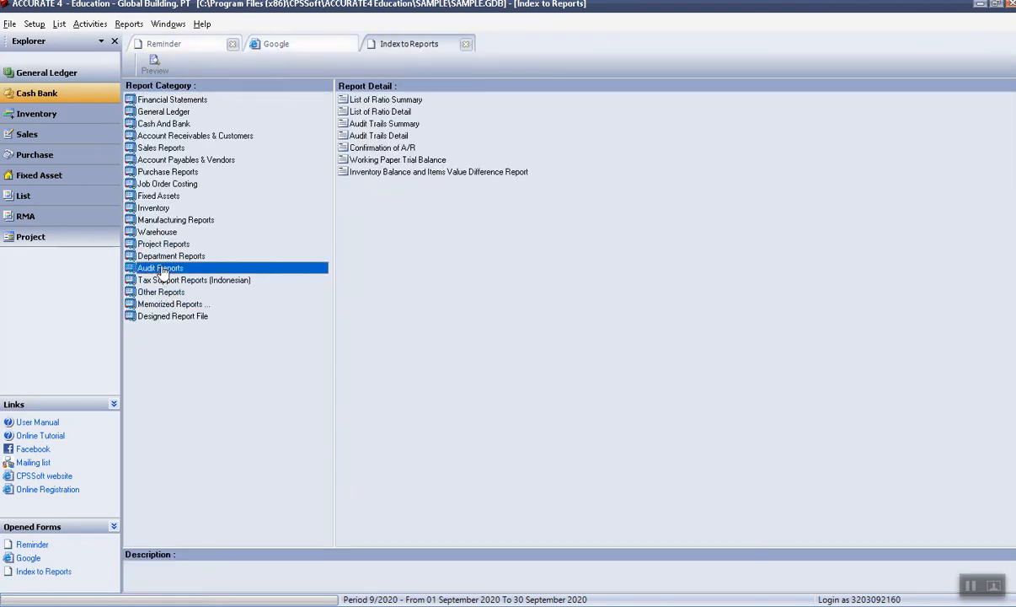
left_click(388, 136)
double_click(387, 136)
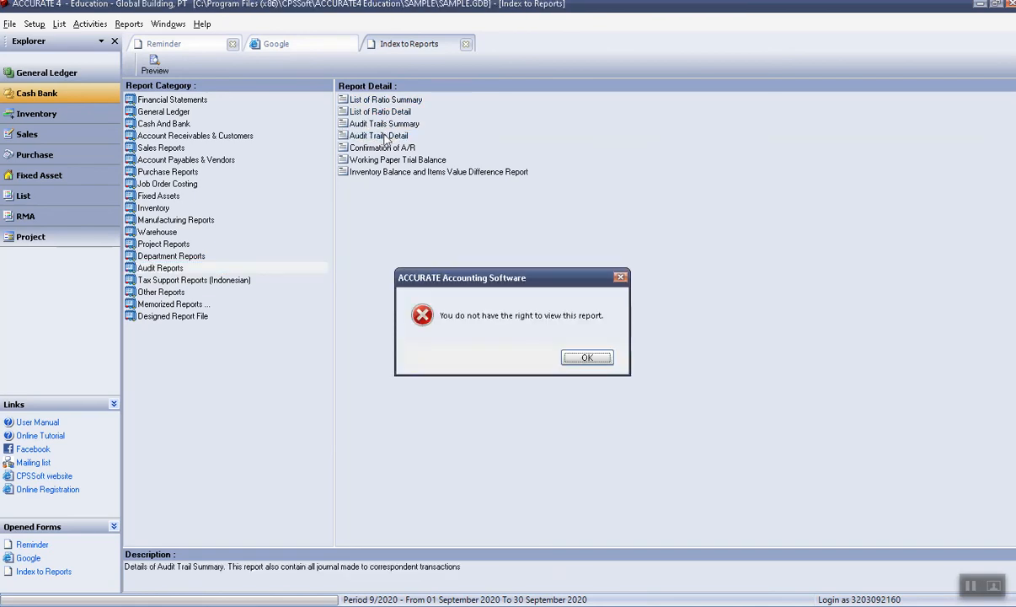
left_click(579, 360)
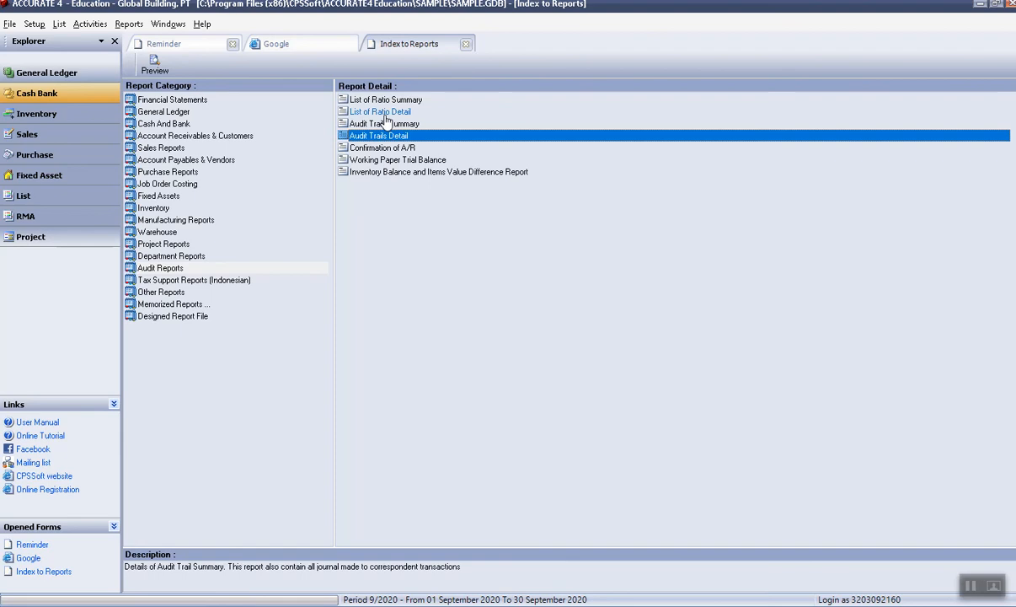
double_click(393, 137)
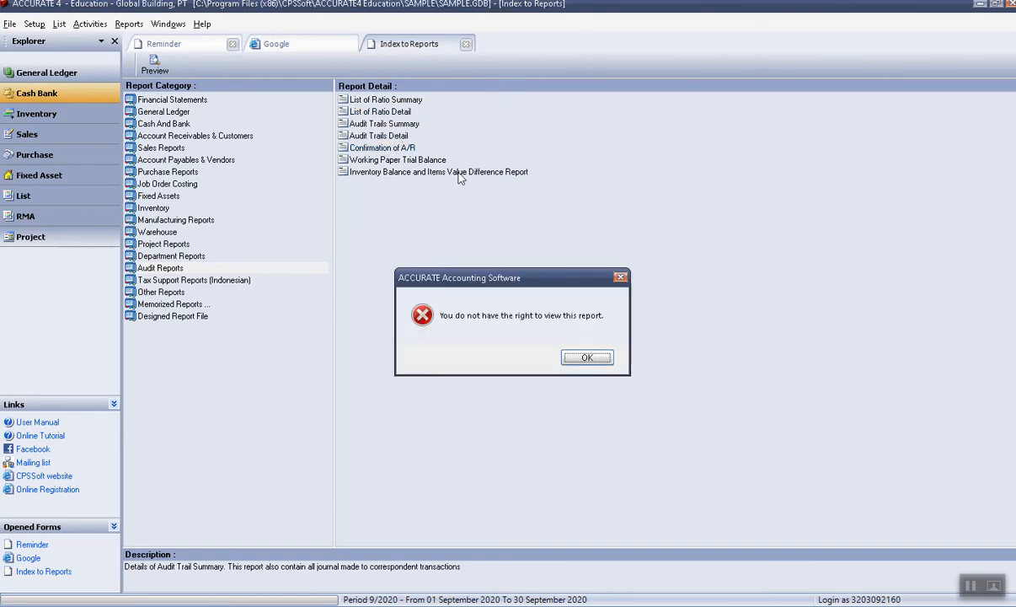
left_click(580, 354)
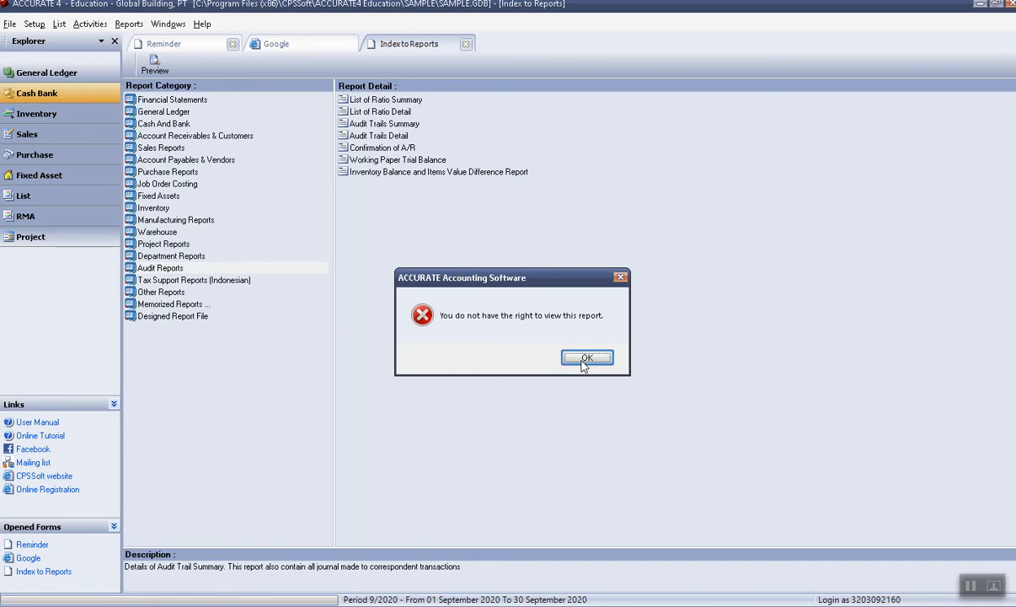
left_click(583, 359)
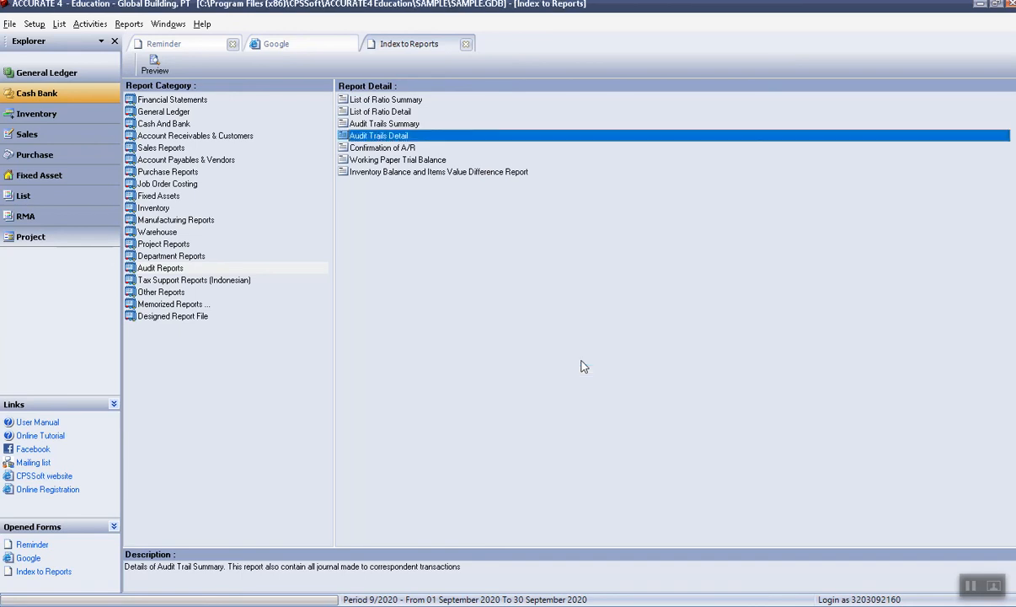
left_click(42, 27)
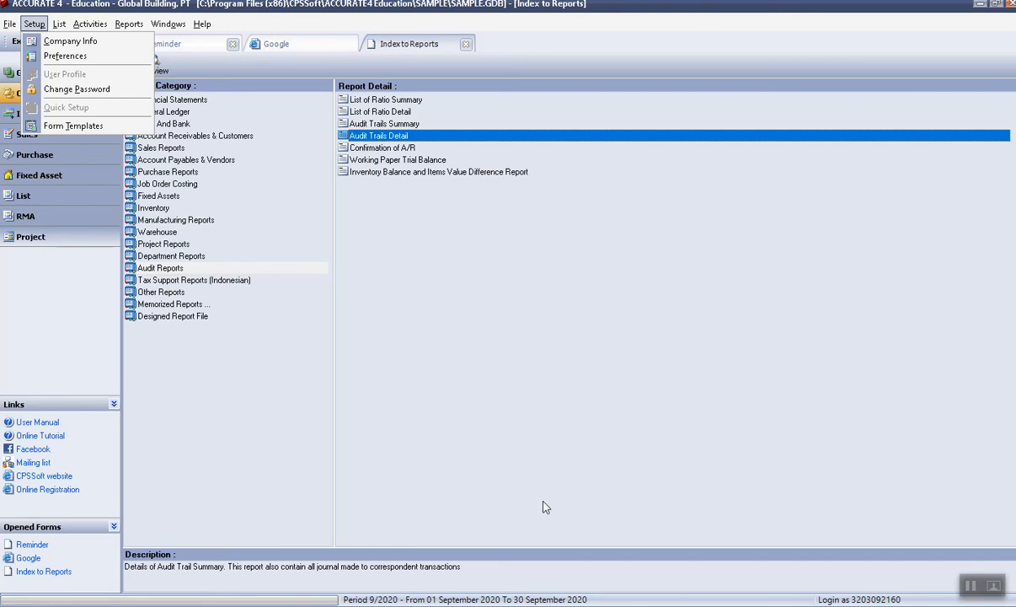
View the Audit Trails Detail report listing requisition 09/00004, then close it.
left_click(969, 587)
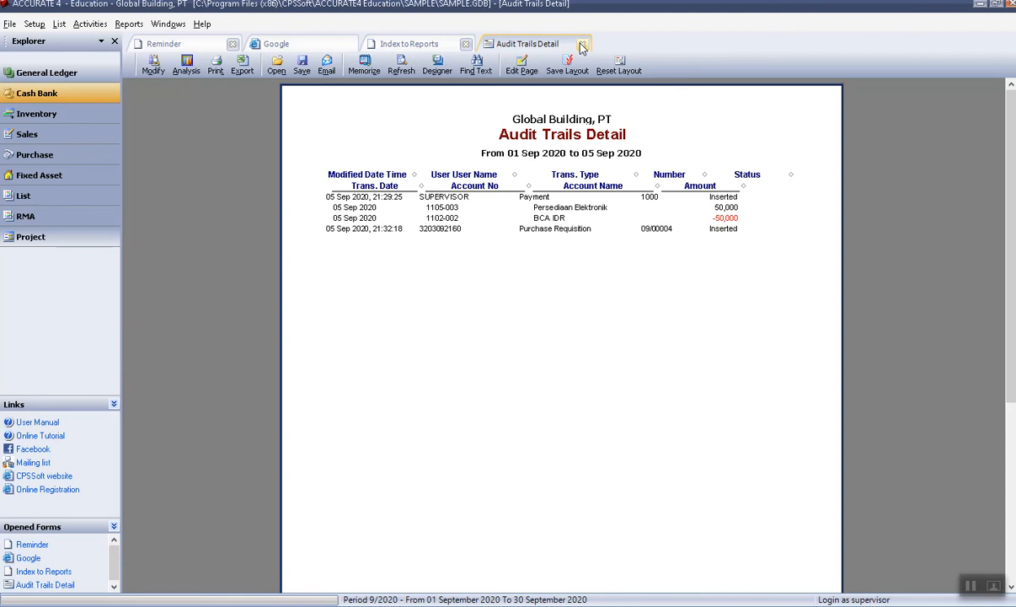
left_click(581, 44)
left_click(32, 25)
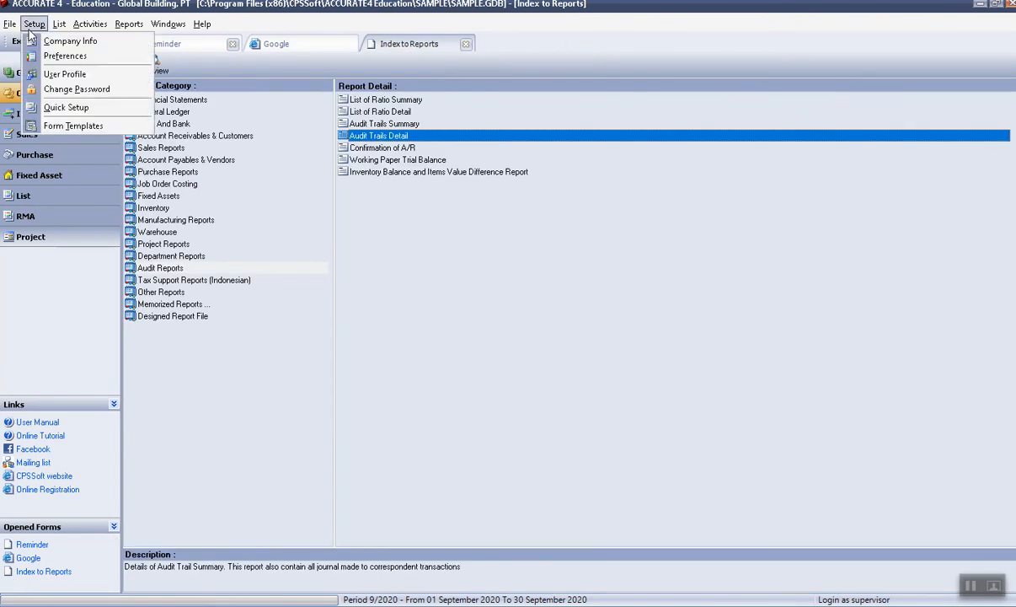
Delete the restricted Supervisor-level user in User Profile and return to Index to Reports.
left_click(67, 73)
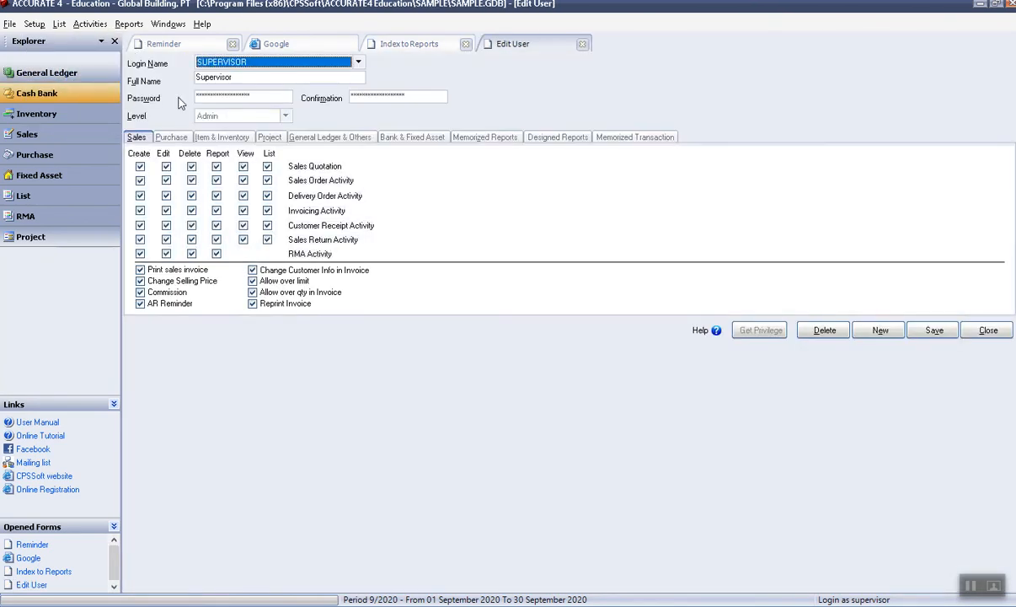
left_click(360, 63)
left_click(335, 92)
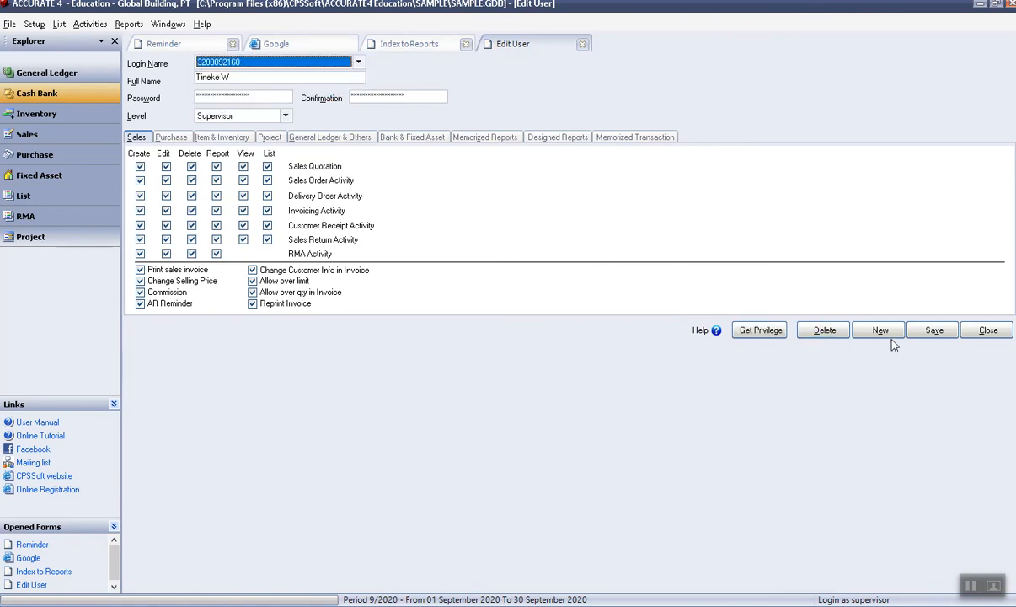
left_click(256, 65)
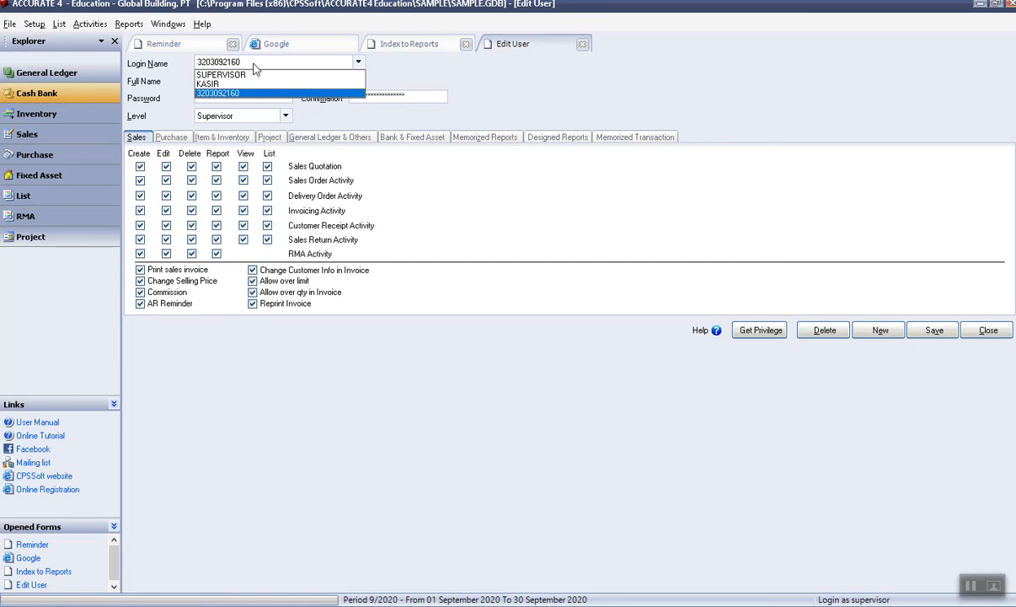
left_click(132, 27)
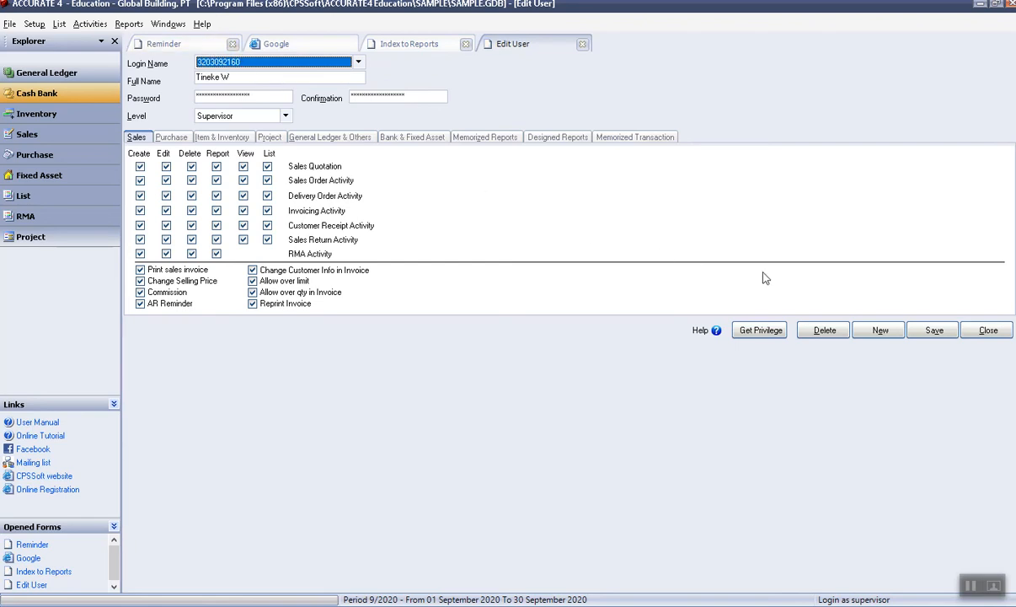
left_click(825, 332)
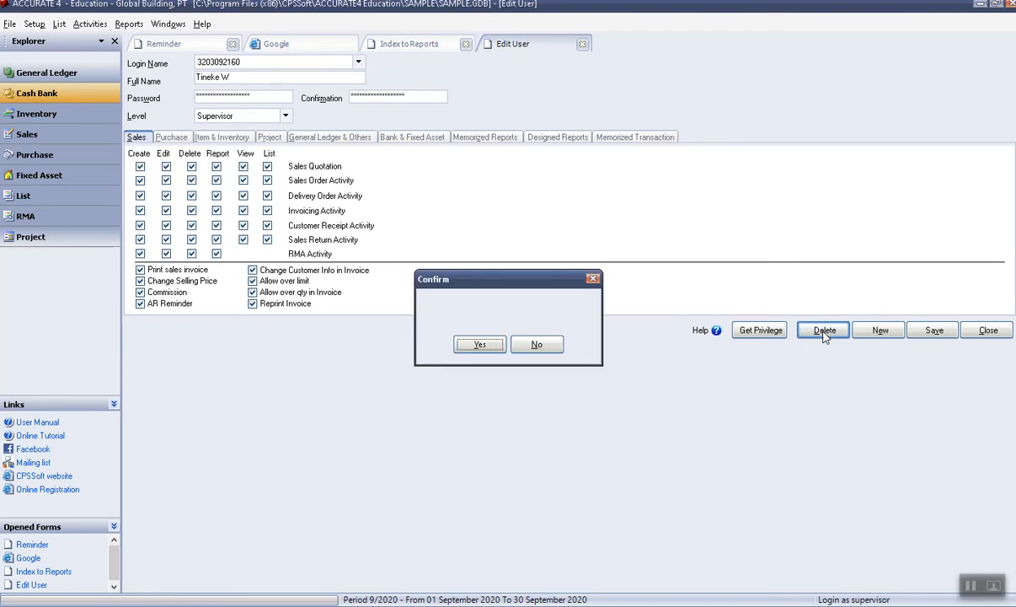
left_click(483, 348)
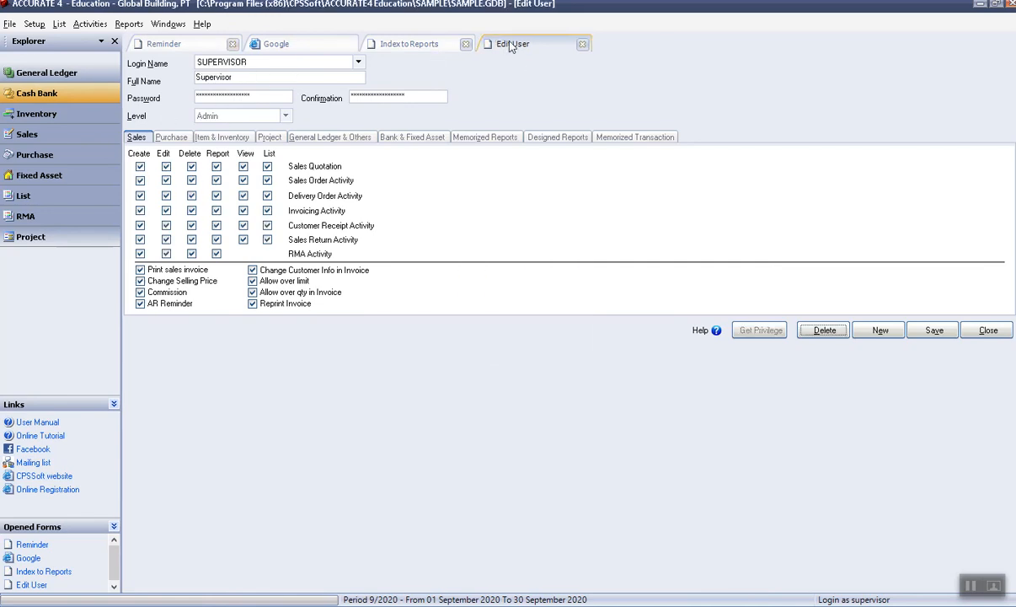
left_click(417, 47)
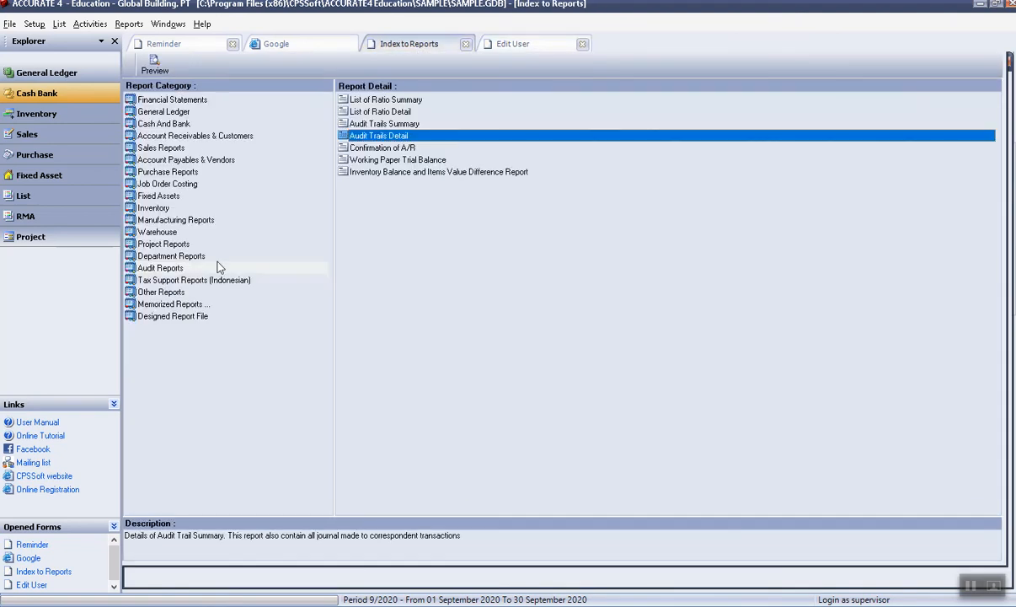
left_click(169, 271)
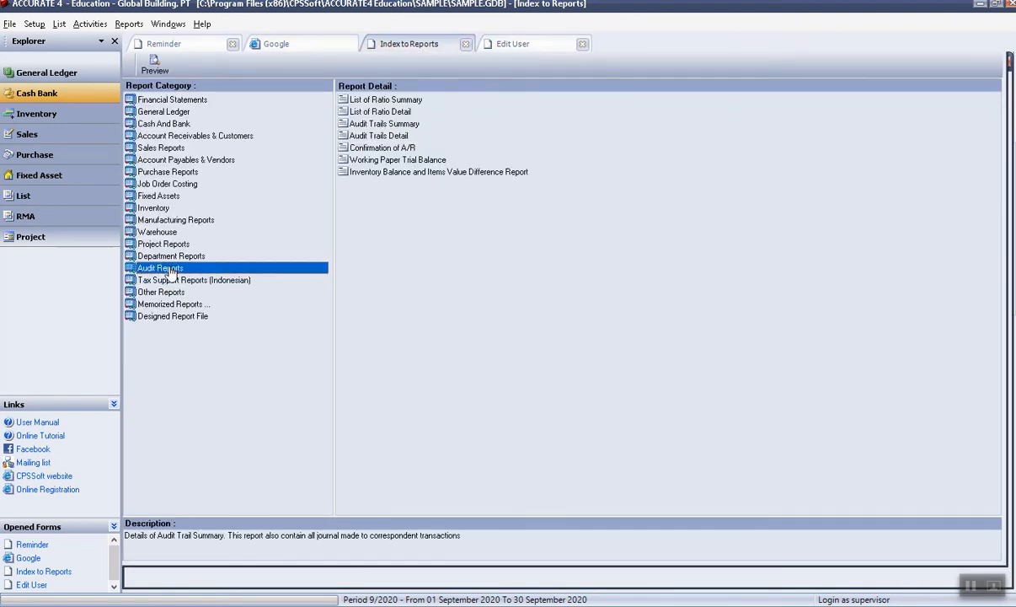
left_click(400, 127)
left_click(397, 136)
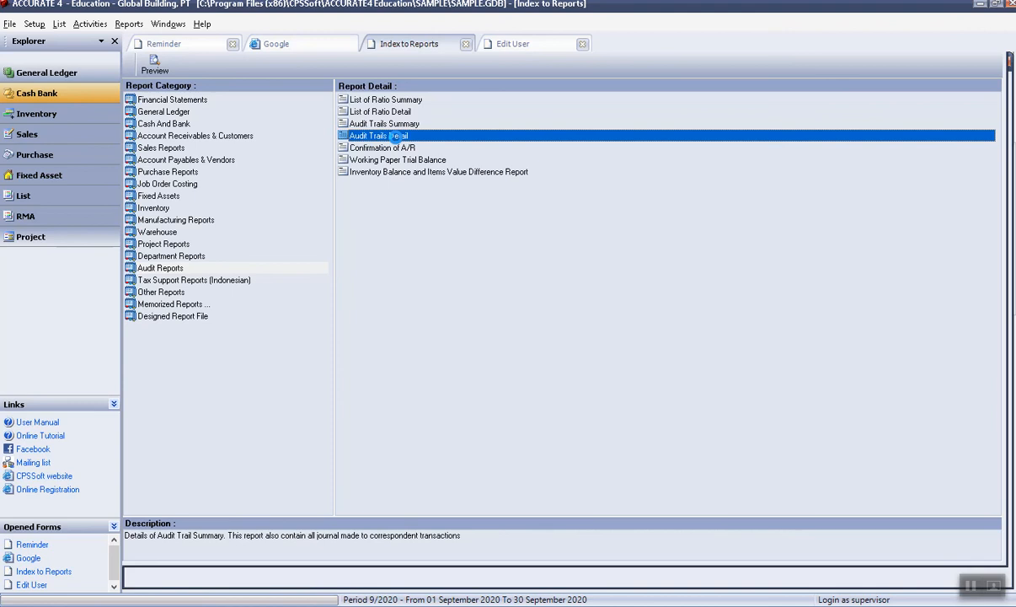
double_click(398, 136)
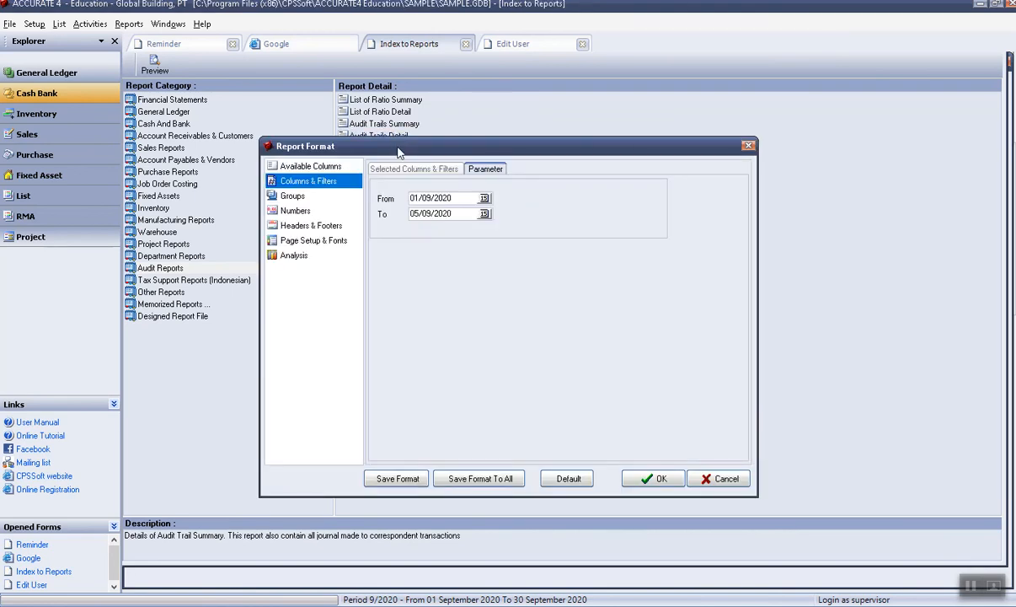
left_click(657, 481)
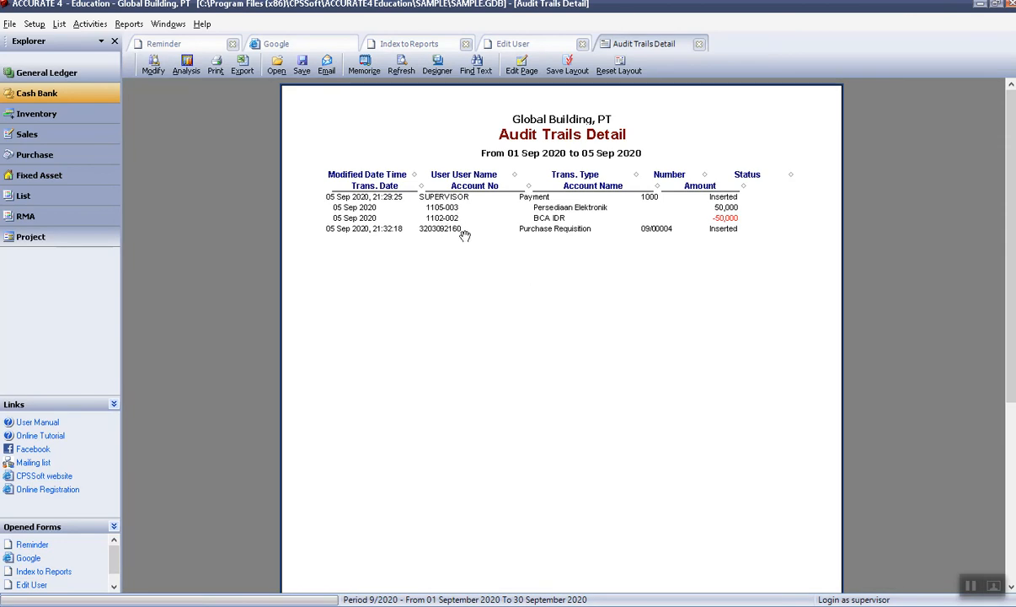
left_click(700, 45)
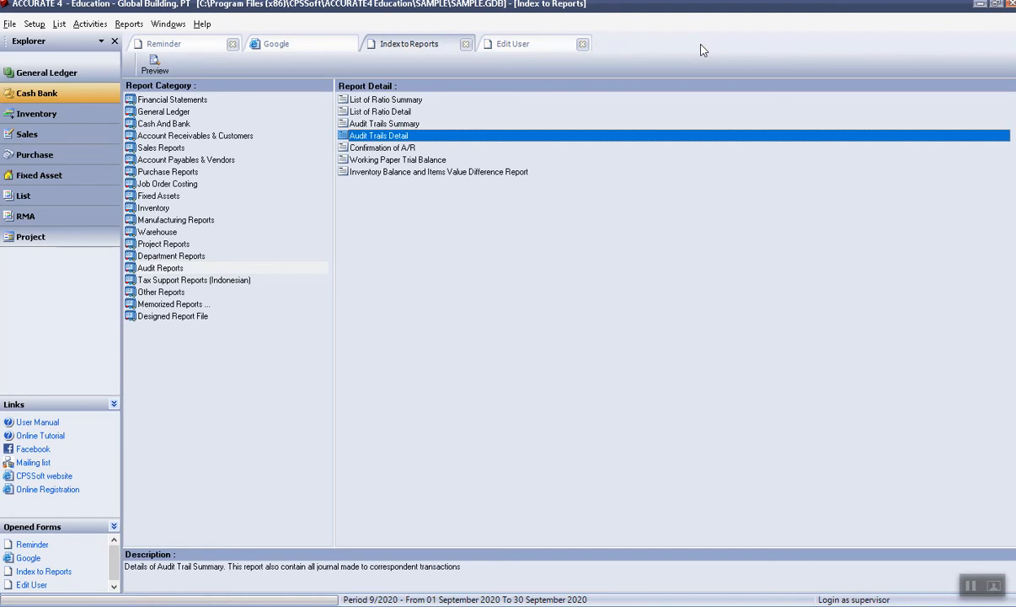
Close and reopen the User Profile editor from the Setup menu.
left_click(59, 24)
mouse_move(90, 24)
mouse_move(37, 24)
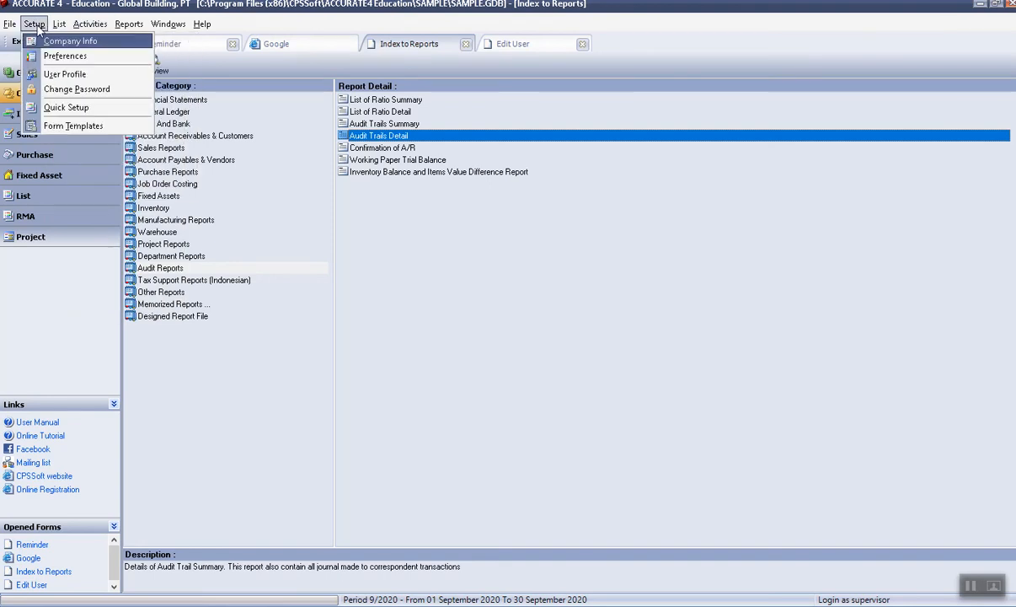
left_click(70, 76)
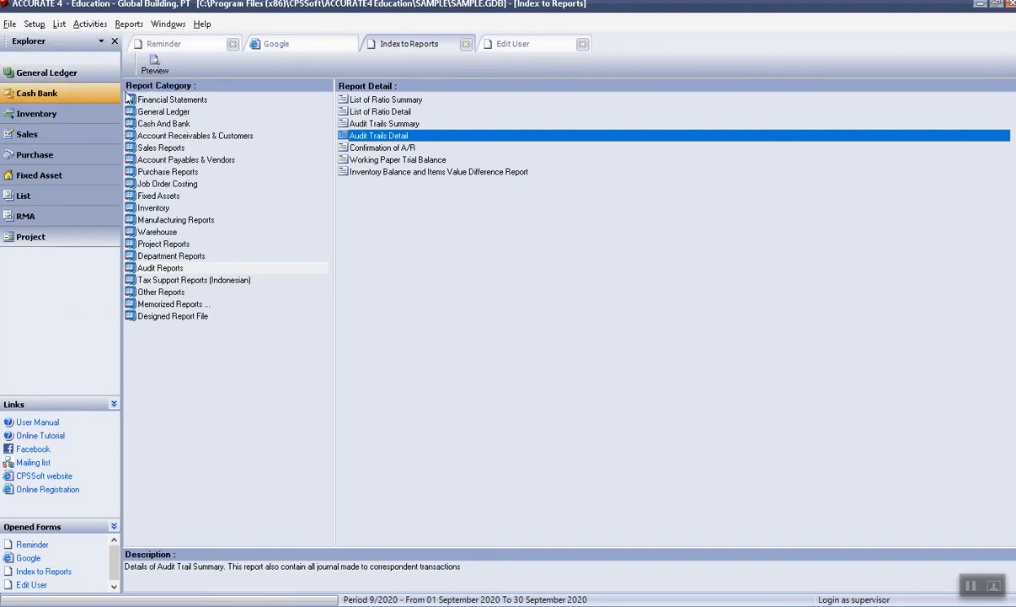
left_click(582, 44)
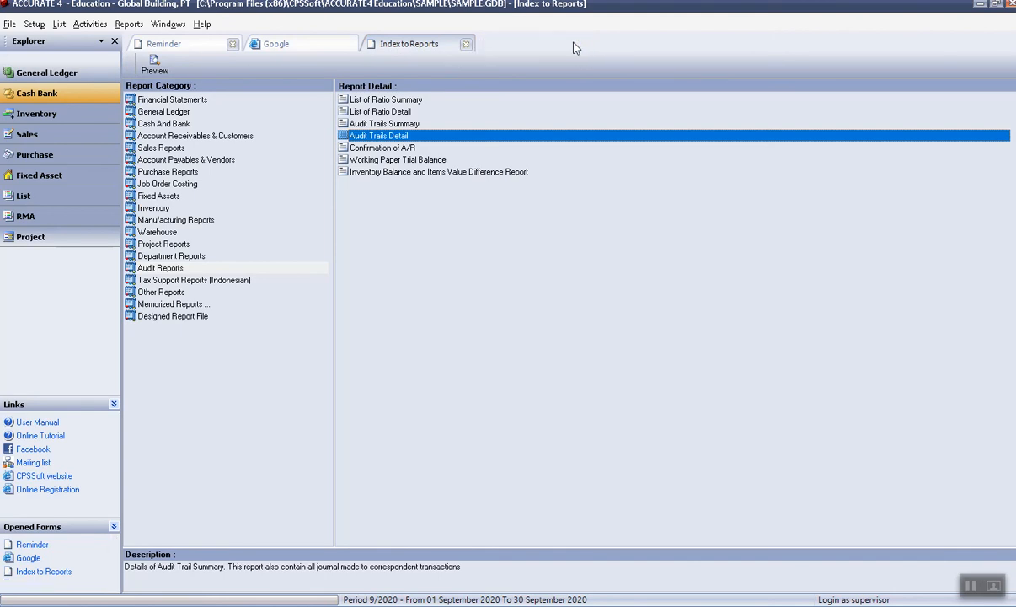
left_click(33, 24)
left_click(69, 74)
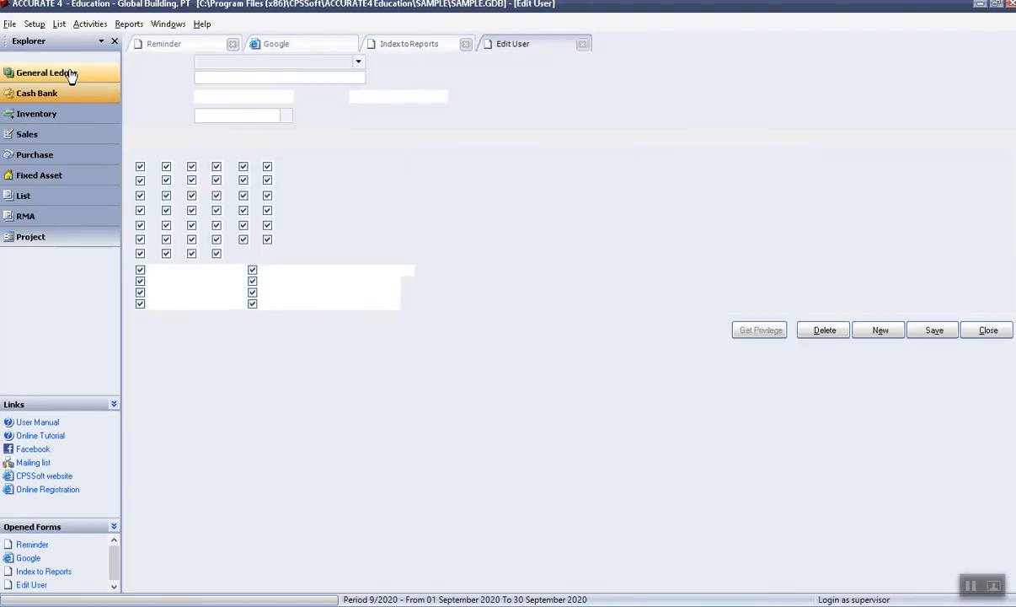
Start a new user and enter its login name, full name and password.
left_click(881, 338)
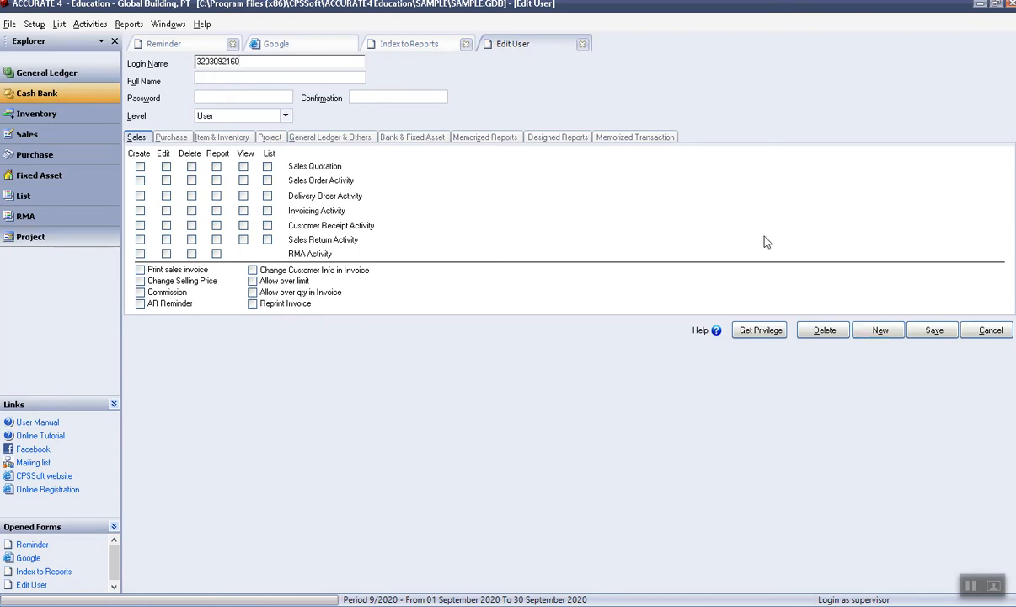
left_click(237, 81)
type("T")
type("ibn")
key("BackSpace")
type("neke**")
Re-enter the password confirmation correctly after the mismatch error.
left_click(367, 99)
type("********")
left_click(230, 116)
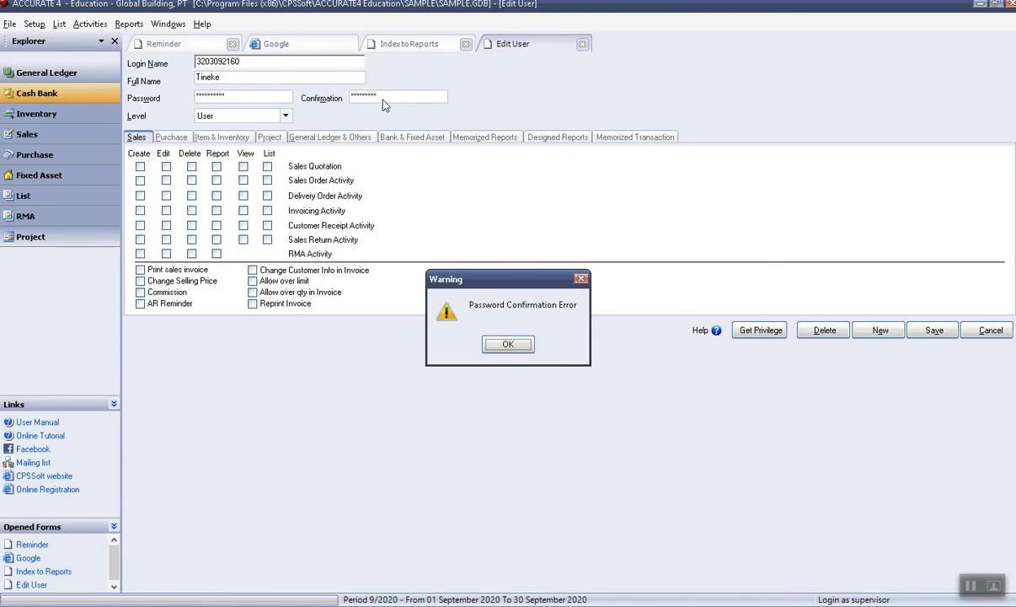
left_click(505, 343)
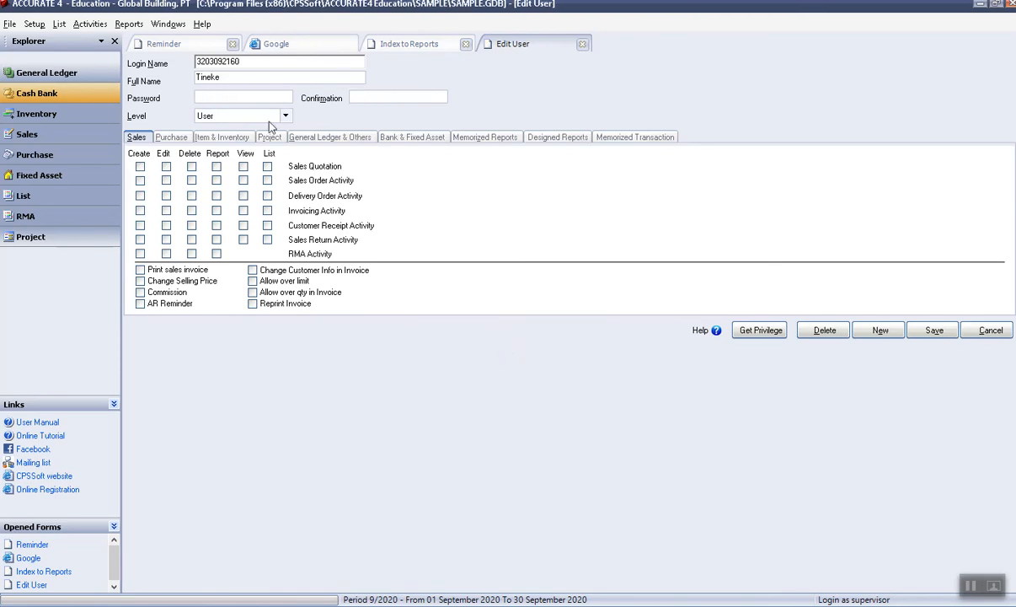
type("**")
left_click(372, 96)
left_click(271, 116)
Set the level to Supervisor and tick all Sales Create rights plus every invoice option.
left_click(276, 139)
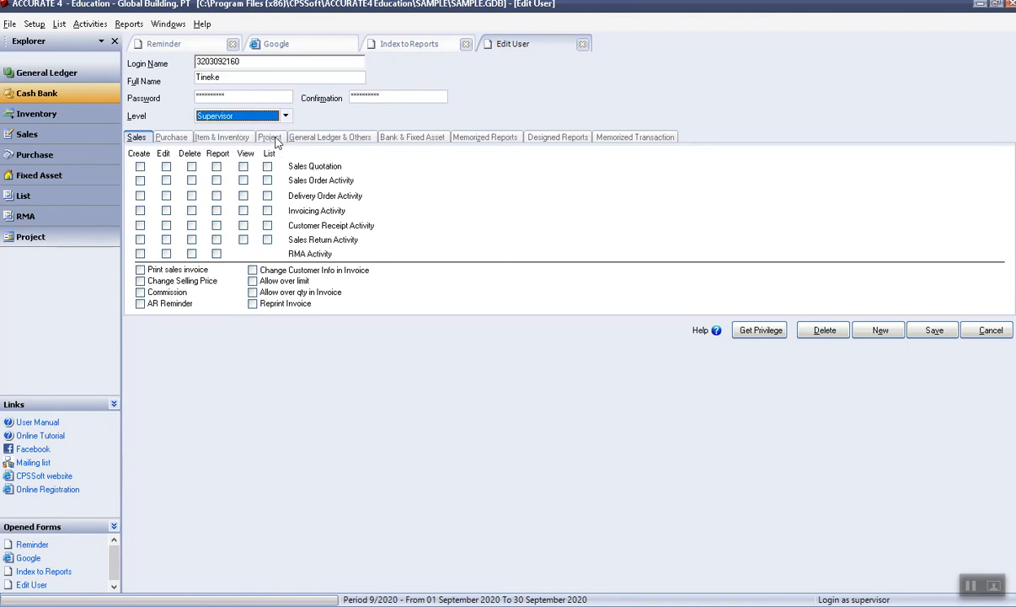
left_click(139, 166)
left_click(140, 180)
left_click(140, 195)
left_click(140, 209)
left_click(140, 225)
left_click(140, 239)
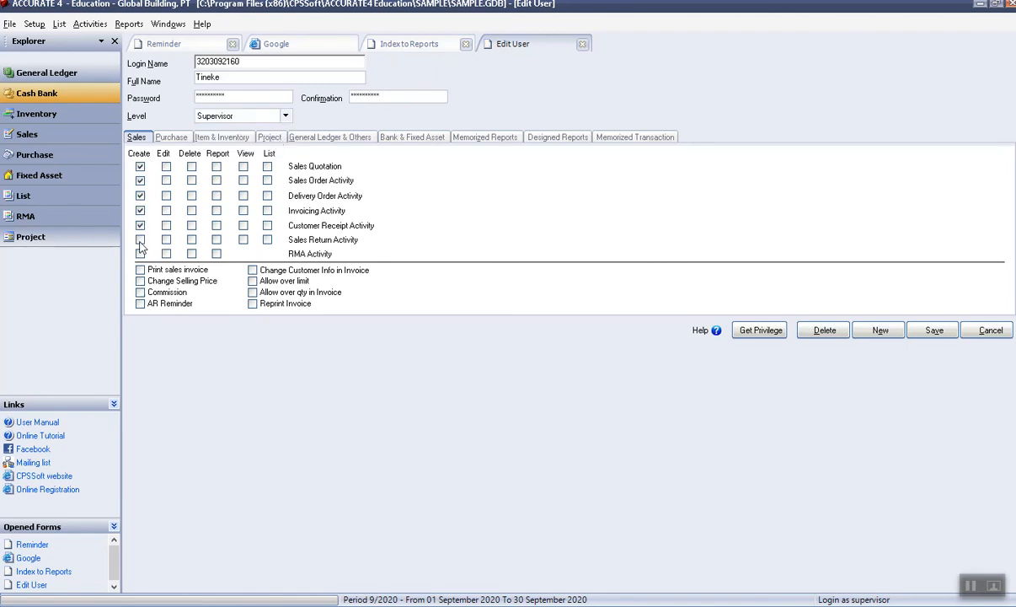
left_click(140, 254)
left_click(139, 270)
left_click(139, 282)
left_click(140, 292)
left_click(140, 303)
left_click(252, 303)
left_click(252, 293)
left_click(251, 280)
left_click(252, 269)
Tick the List and View rights for every Sales activity.
left_click(267, 239)
left_click(267, 225)
left_click(267, 210)
left_click(267, 196)
left_click(267, 179)
left_click(243, 166)
left_click(267, 166)
left_click(243, 179)
left_click(243, 196)
left_click(242, 211)
left_click(242, 225)
left_click(242, 239)
Tick the Report, Delete and Edit rights for every Sales activity.
left_click(216, 254)
left_click(216, 239)
left_click(216, 225)
left_click(217, 211)
left_click(216, 195)
left_click(216, 180)
left_click(217, 166)
left_click(191, 166)
left_click(191, 179)
left_click(191, 195)
left_click(191, 211)
left_click(191, 225)
left_click(191, 239)
left_click(192, 253)
left_click(166, 253)
left_click(166, 239)
left_click(166, 225)
left_click(166, 211)
left_click(166, 196)
left_click(166, 179)
left_click(166, 166)
Save the user's privileges and close the Edit User form.
left_click(934, 331)
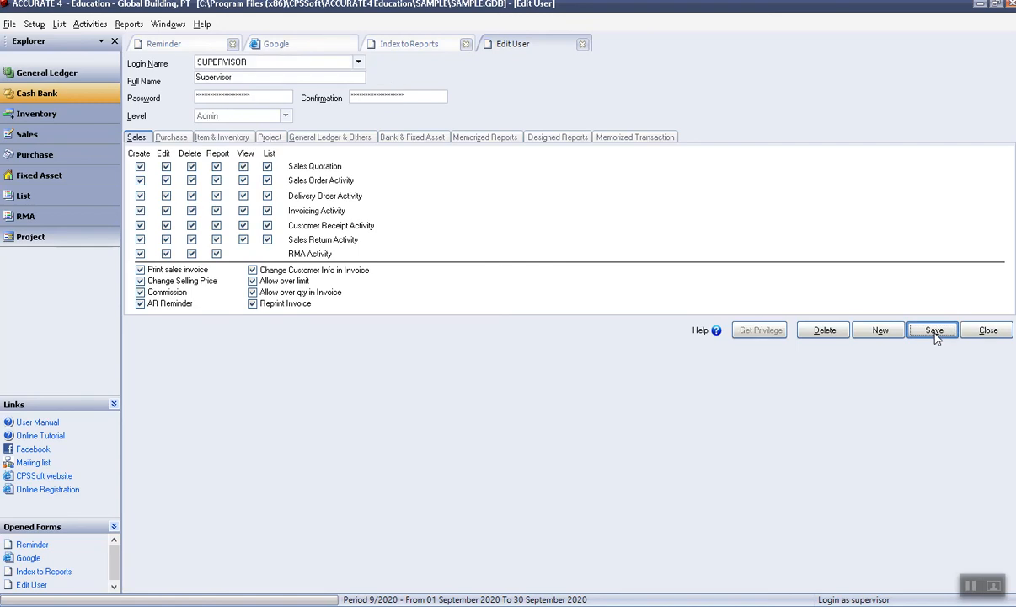
left_click(358, 62)
left_click(585, 46)
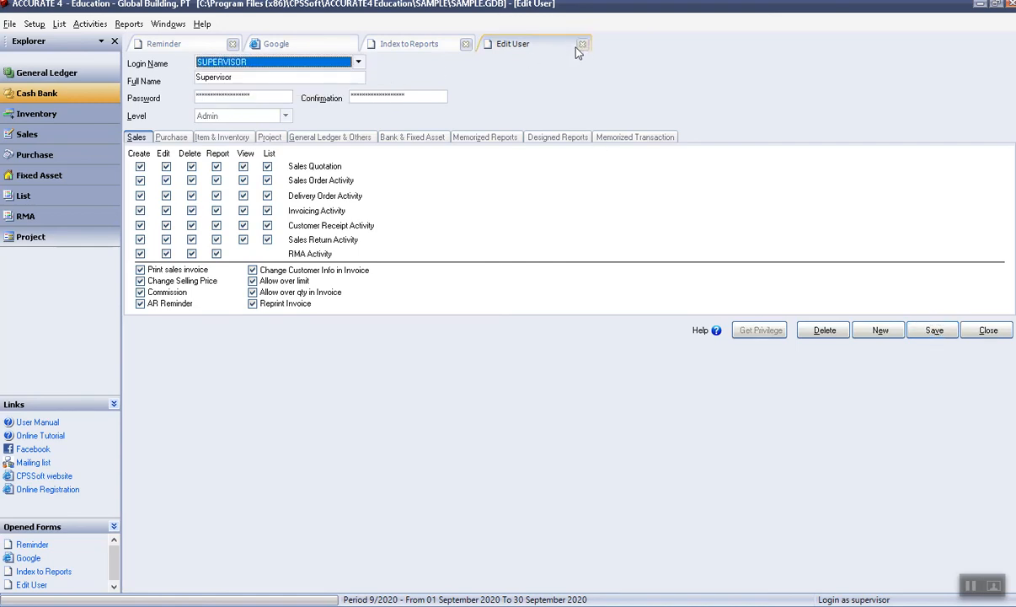
left_click(585, 46)
Run Audit Trails Detail for 01–05 Sep 2020, showing payment 1000 and requisition 09/00004.
double_click(396, 135)
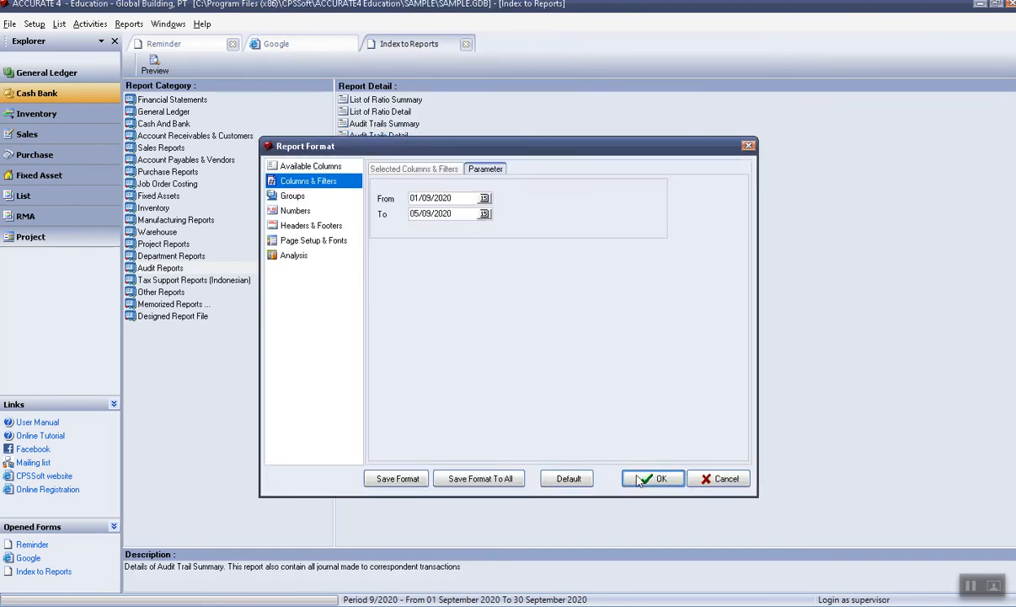
left_click(653, 479)
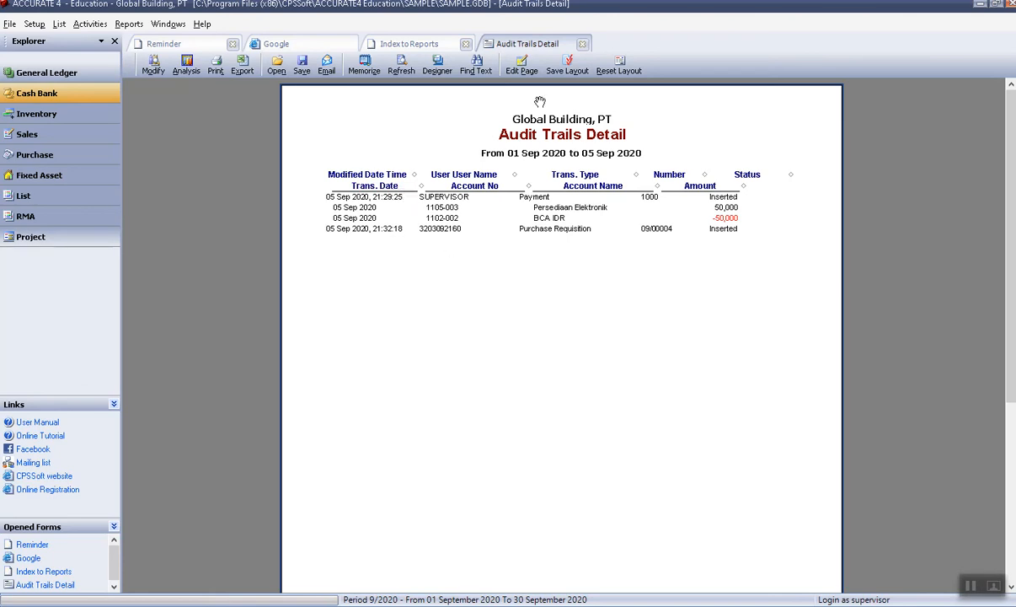
left_click(33, 23)
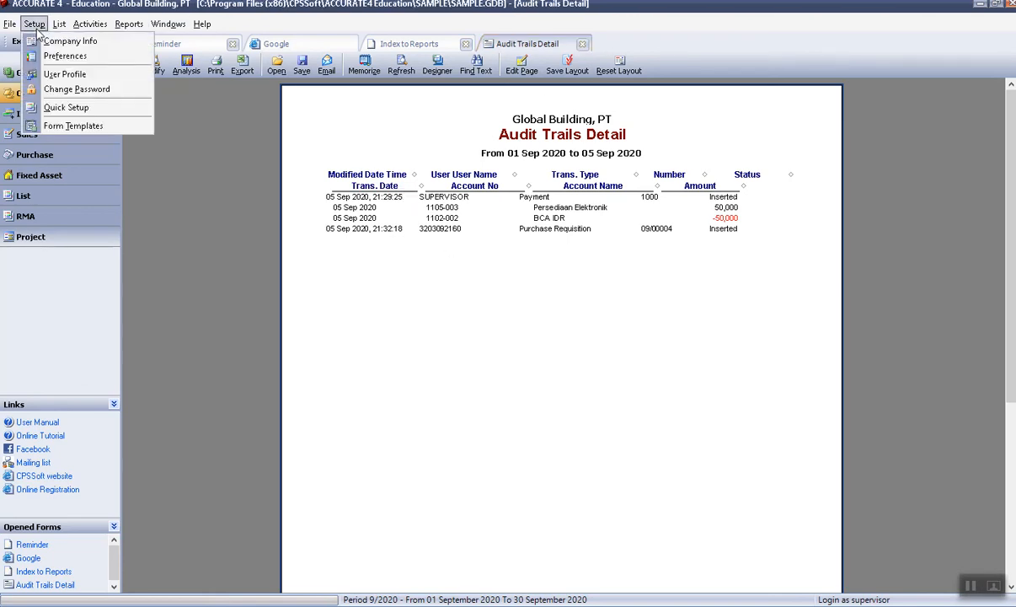
Delete the restricted Supervisor-level user from User Profile, then close the Audit Trails Detail tab.
left_click(67, 74)
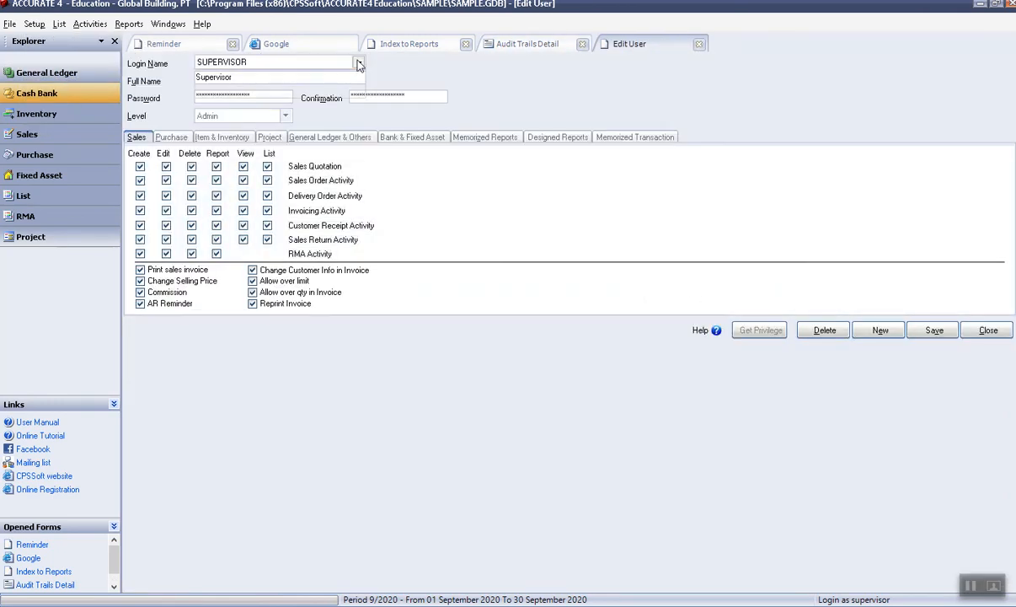
left_click(359, 65)
left_click(223, 91)
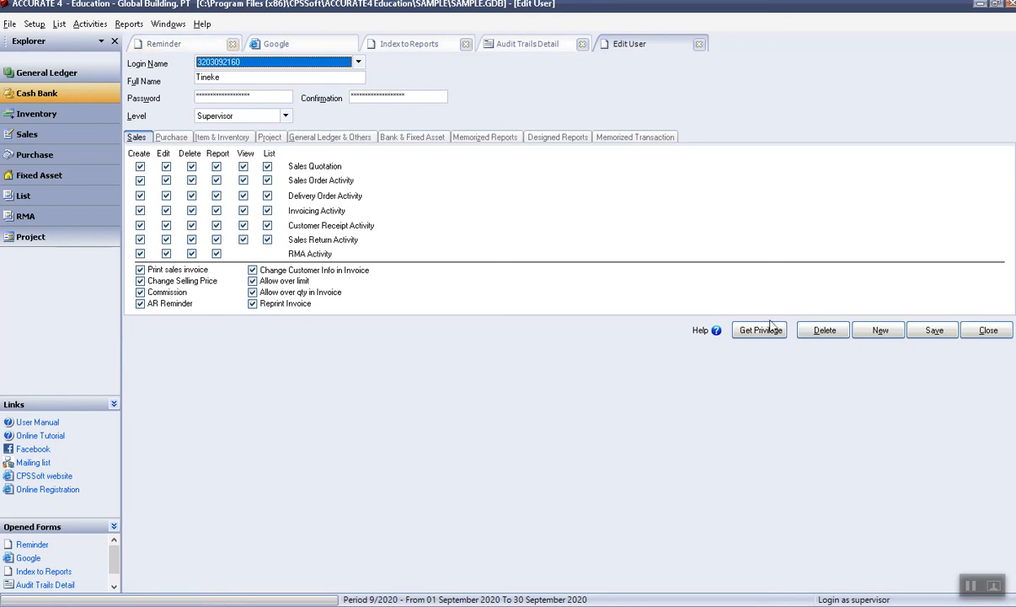
left_click(836, 337)
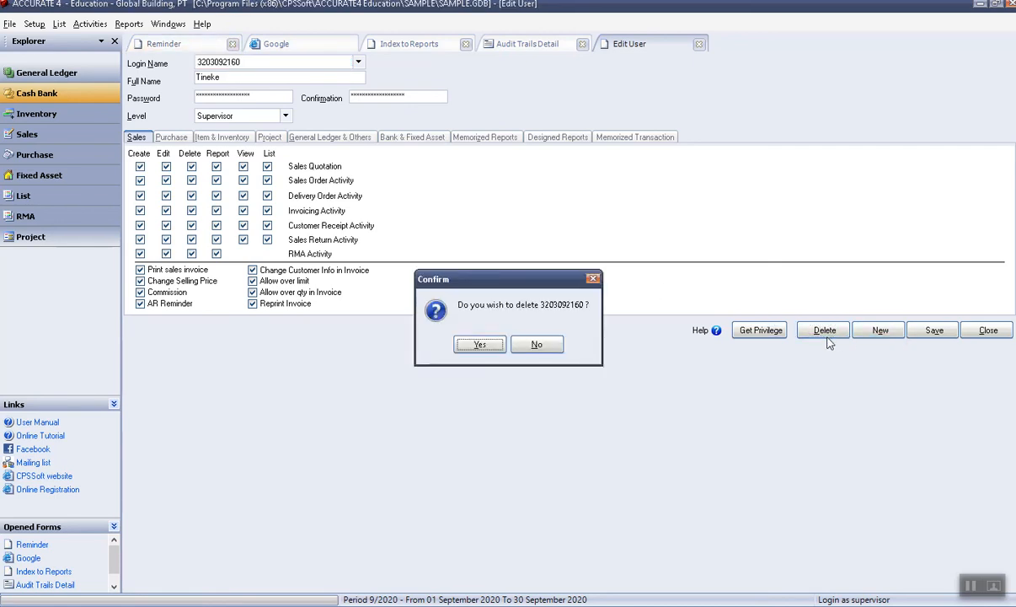
left_click(482, 350)
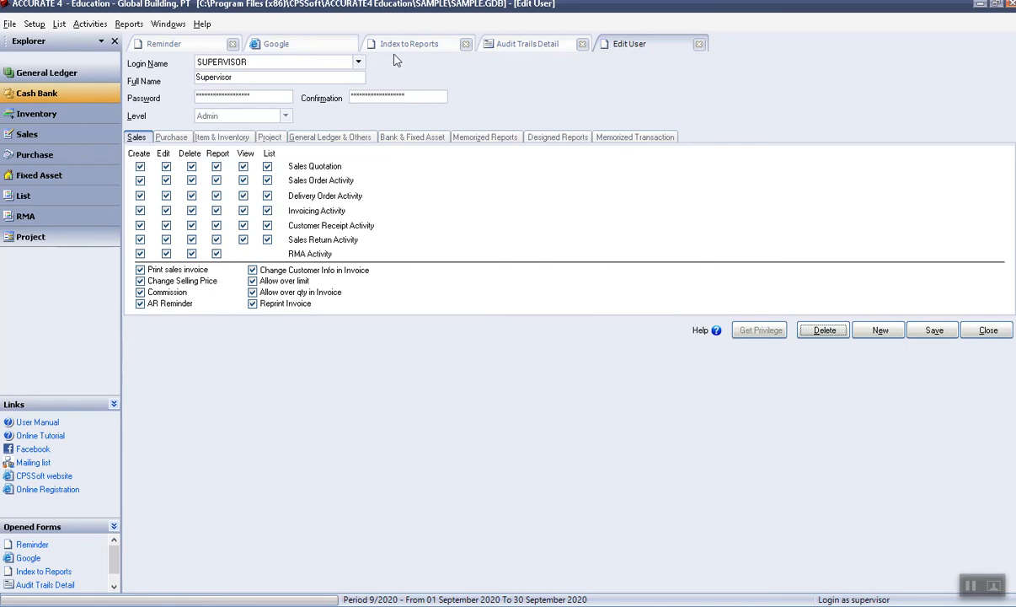
left_click(517, 40)
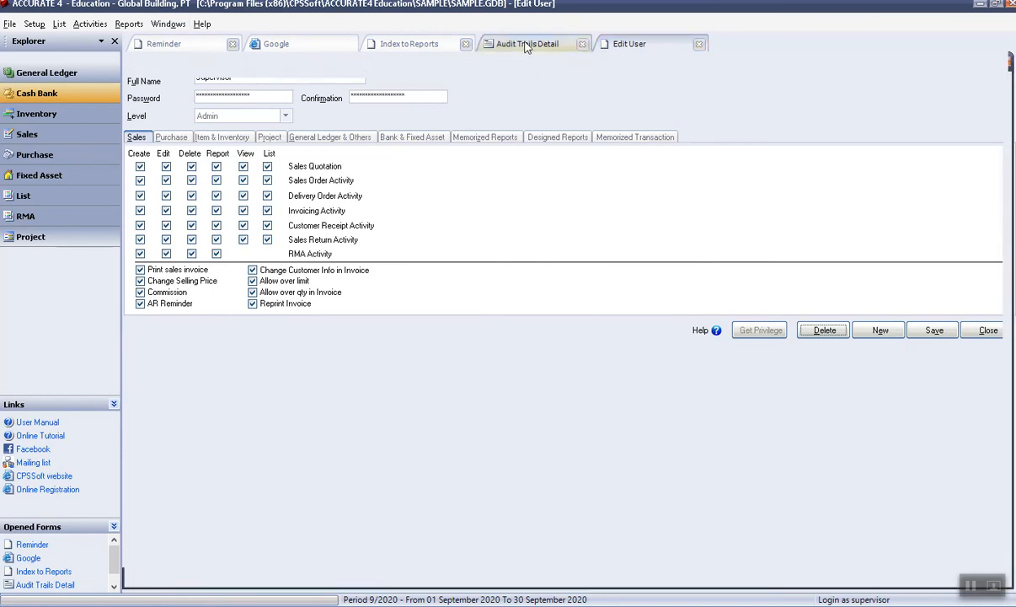
left_click(581, 44)
Regenerate Audit Trails Detail, check the deleted user's Purchase Requisition is still listed, then close it.
left_click(396, 45)
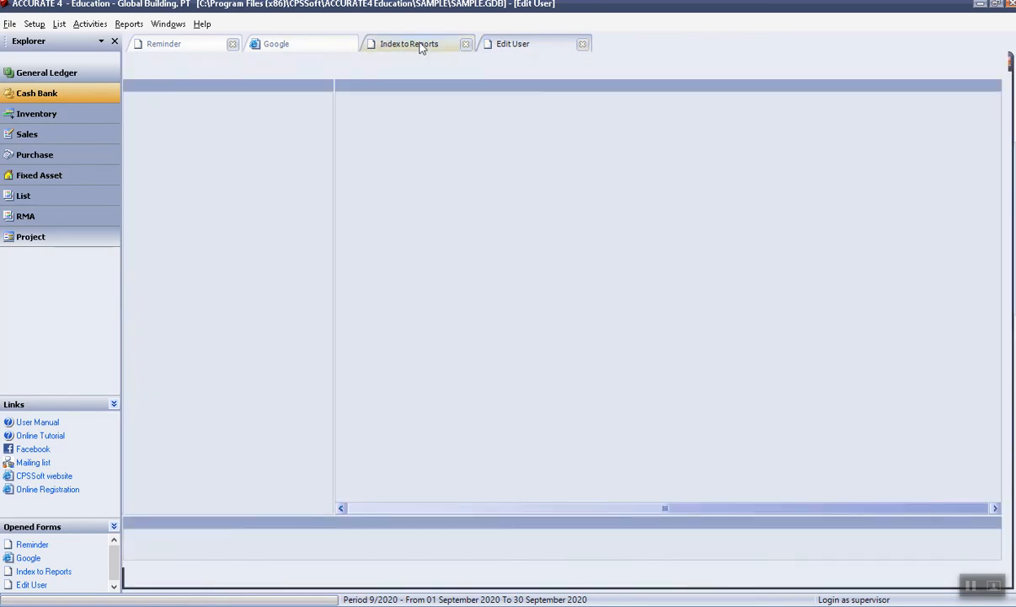
double_click(389, 135)
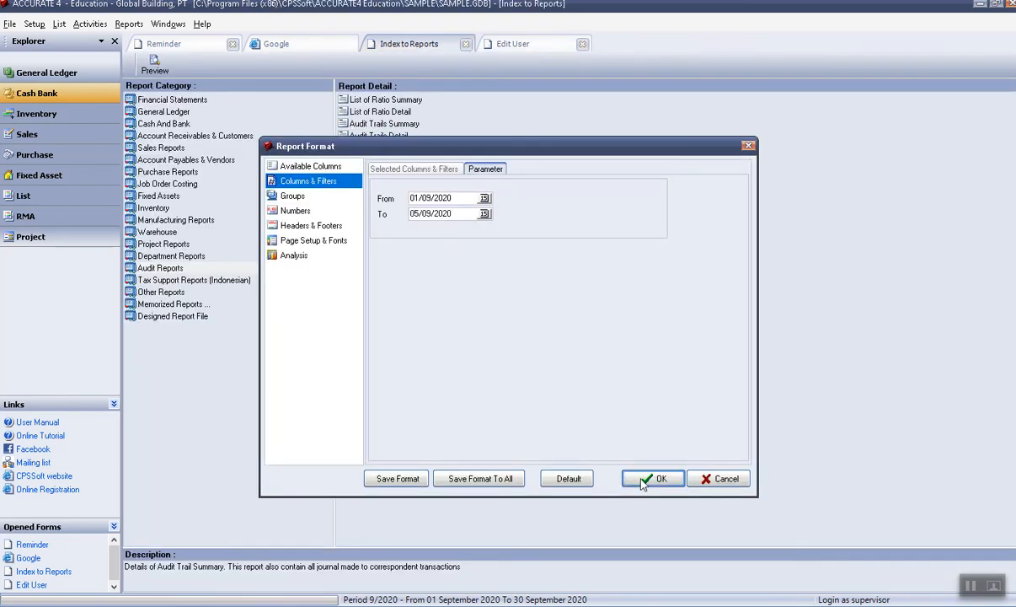
left_click(652, 479)
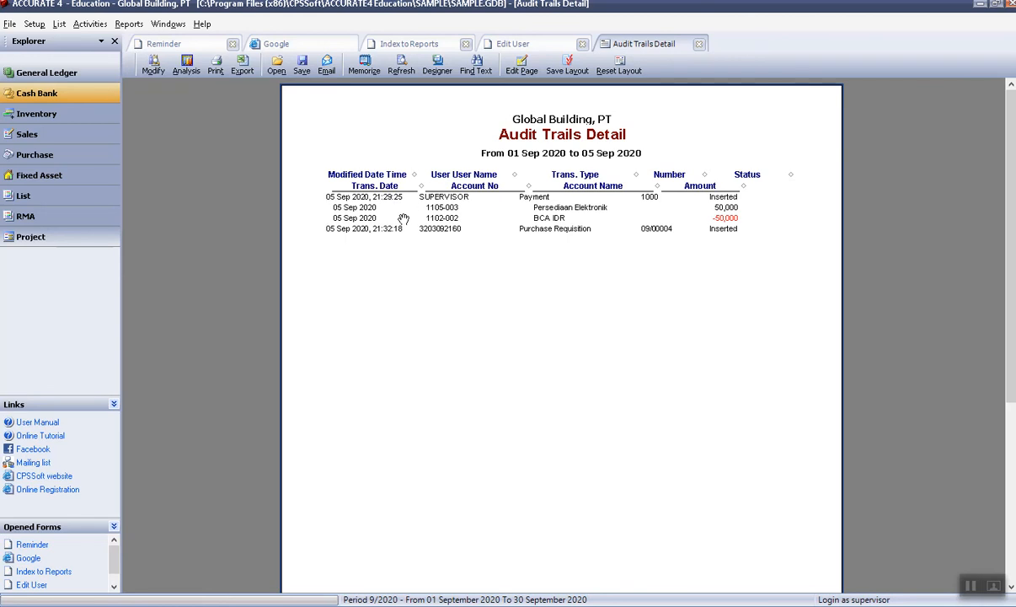
left_click(699, 43)
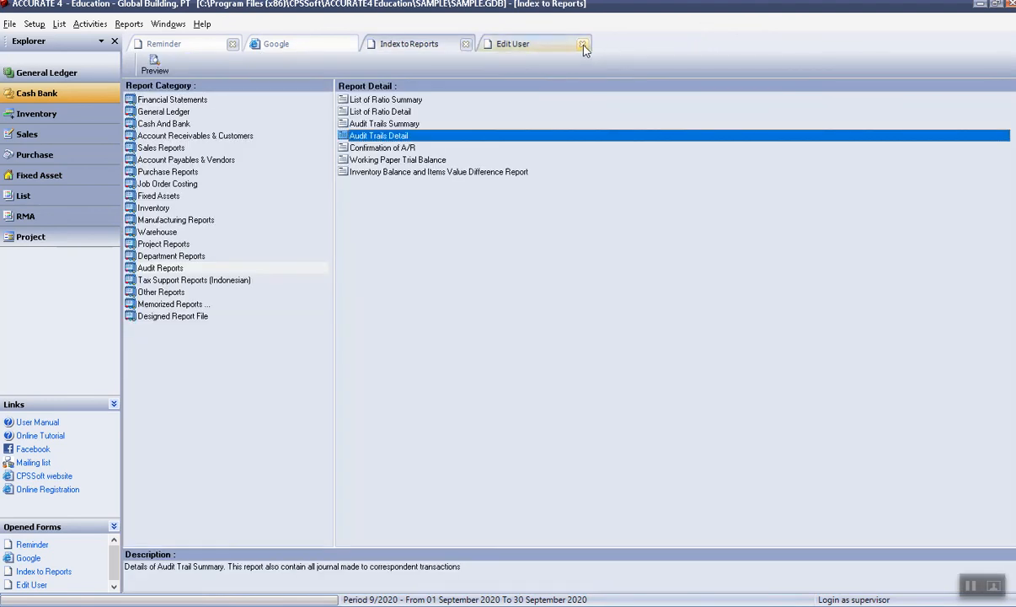
Close the open tabs and start a new blank user in User Profile.
left_click(582, 44)
left_click(465, 44)
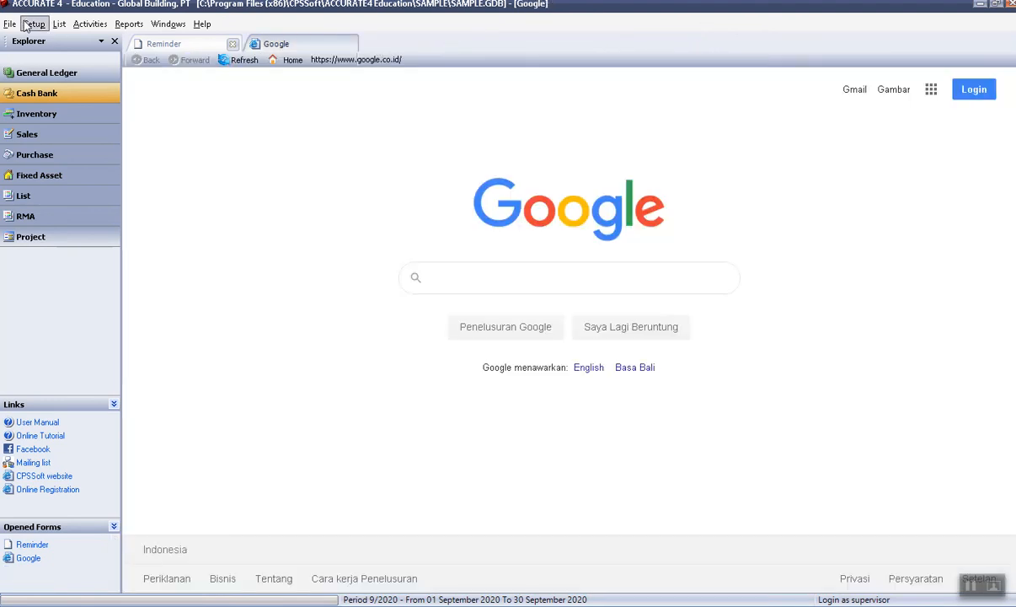
left_click(34, 23)
left_click(63, 71)
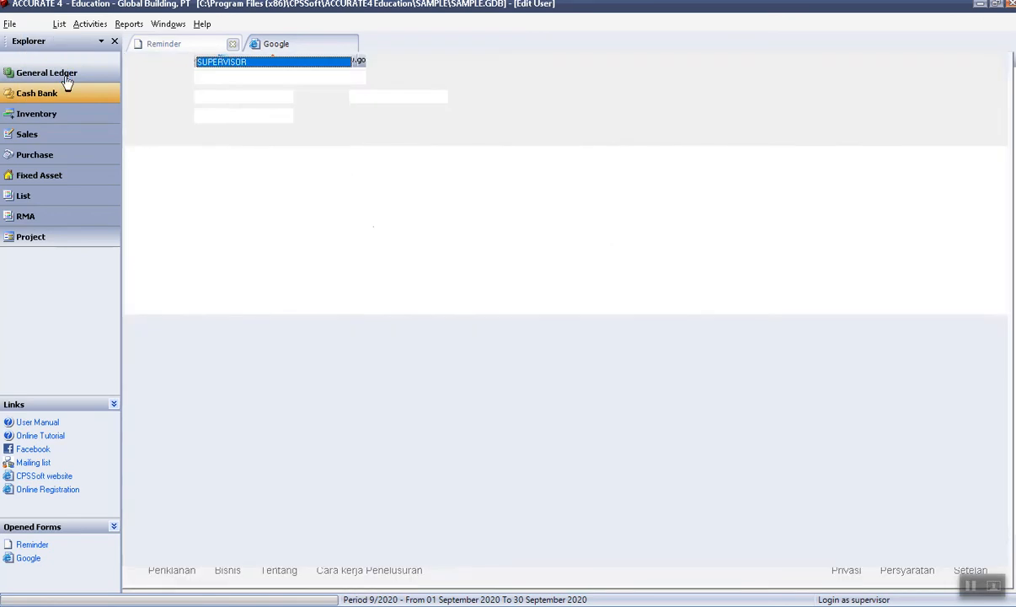
left_click(878, 332)
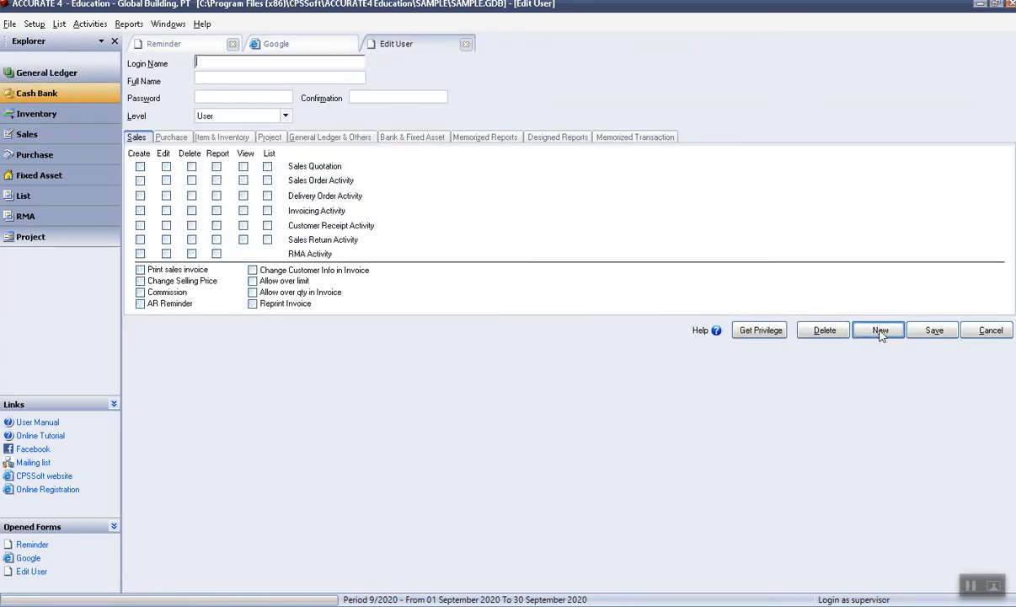
Enter the new user's login name and full name, correcting a mistyped login.
type("Tinek")
left_click(280, 101)
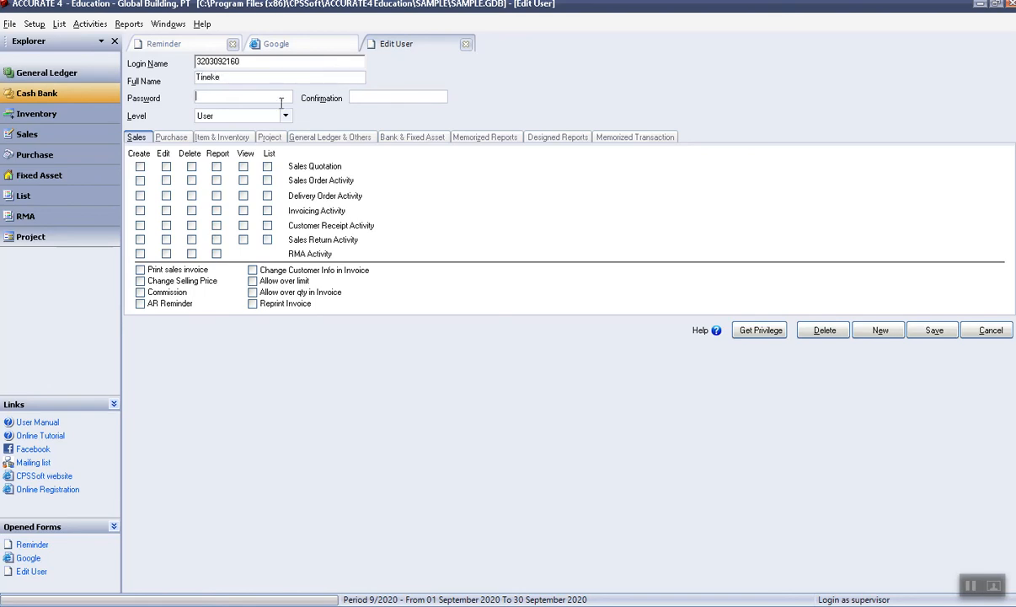
Enter a password and confirmation, then dismiss the mismatch error that clears them.
type("****")
double_click(212, 95)
left_click(378, 96)
key("ctrl+v")
double_click(379, 95)
type("*****")
left_click(256, 117)
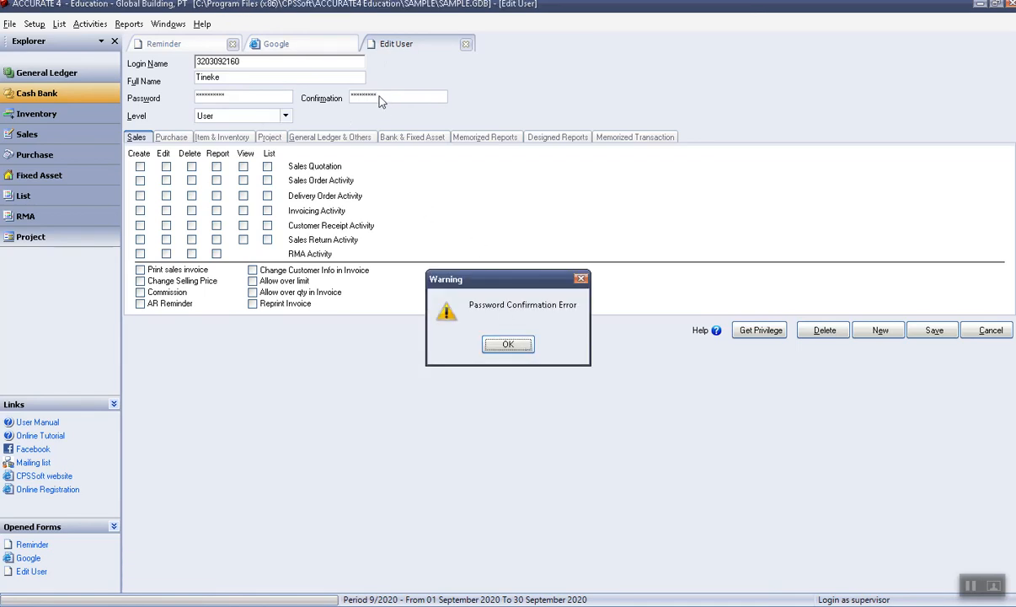
left_click(505, 341)
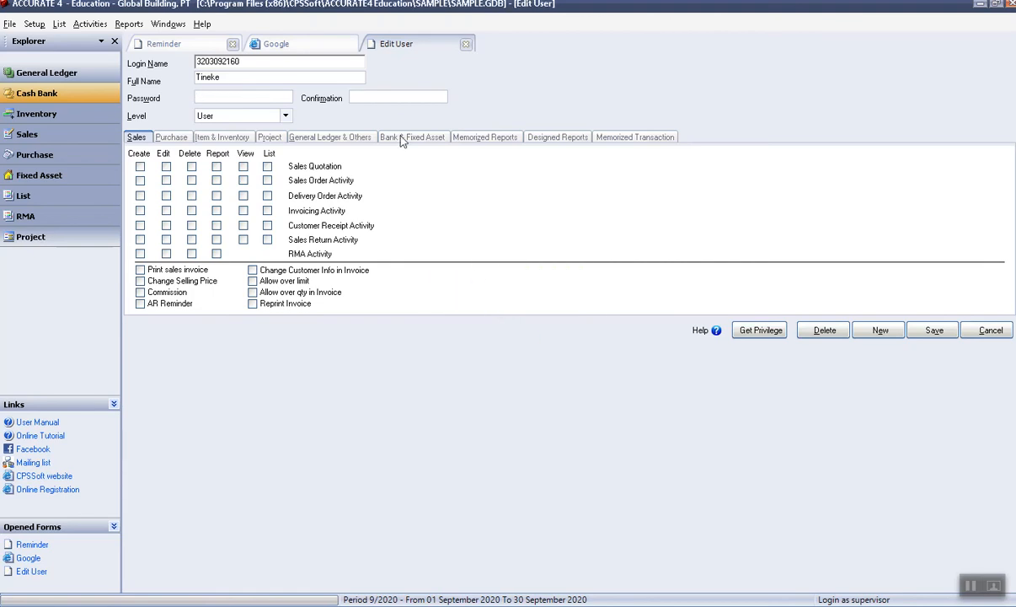
Re-enter the new user's password, paste it into Confirmation, then close the user form.
type("*********")
left_click_drag(224, 95, 196, 95)
left_click(415, 96)
key("ctrl+v")
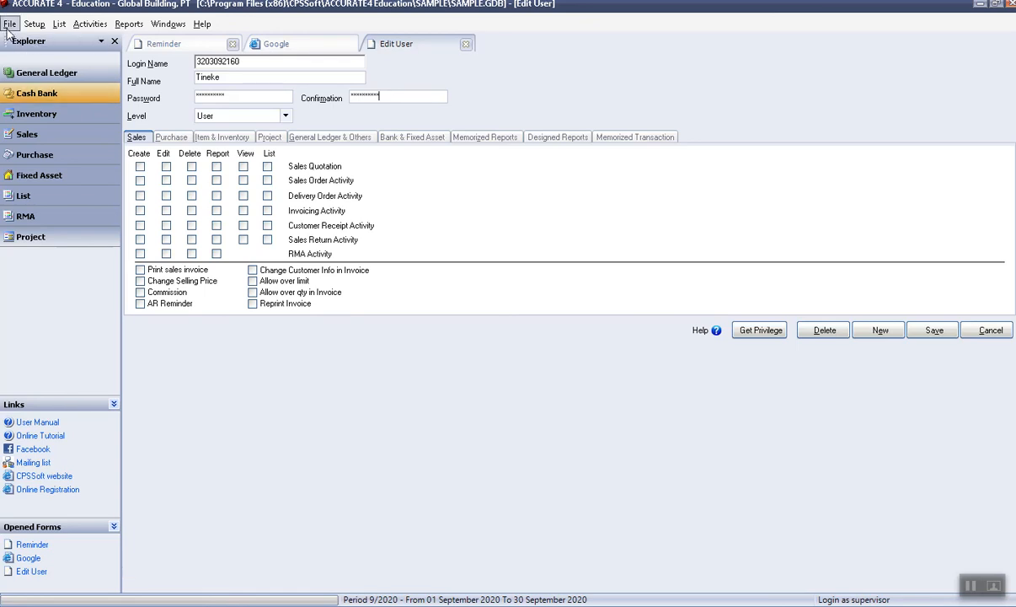
left_click(979, 331)
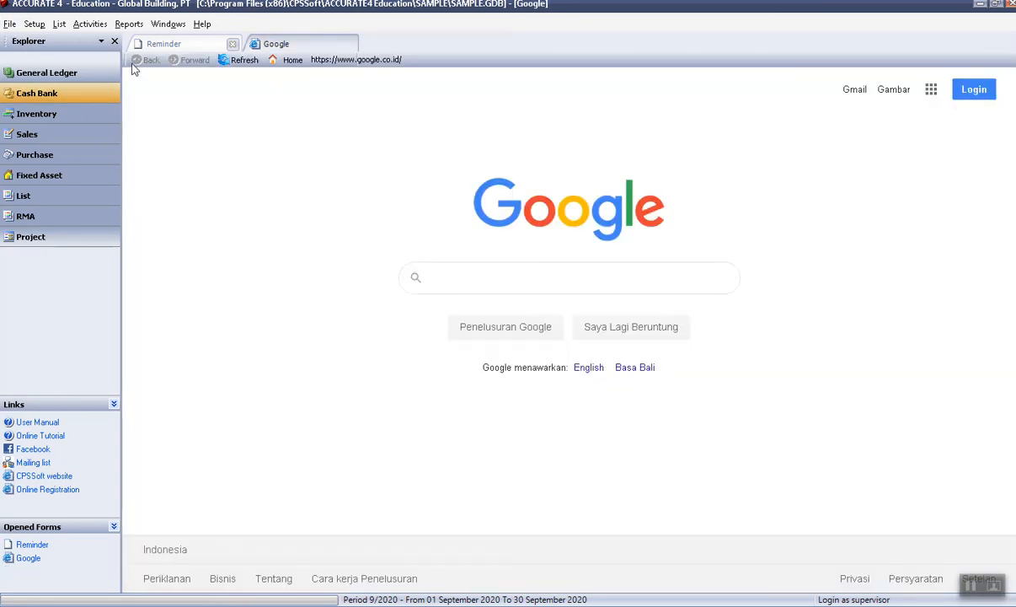
left_click(9, 24)
mouse_move(34, 24)
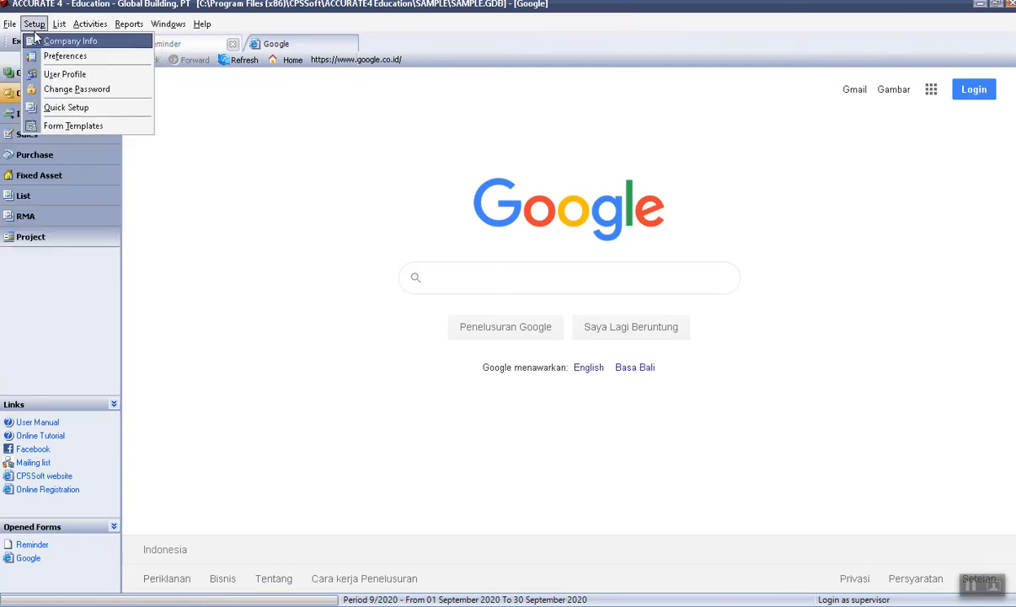
mouse_move(34, 24)
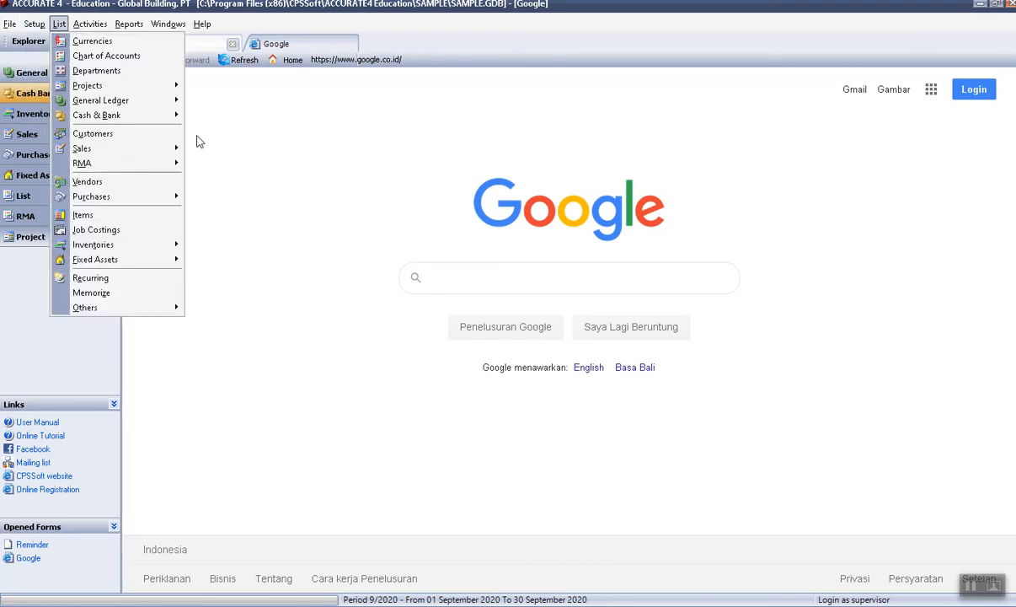
mouse_move(133, 25)
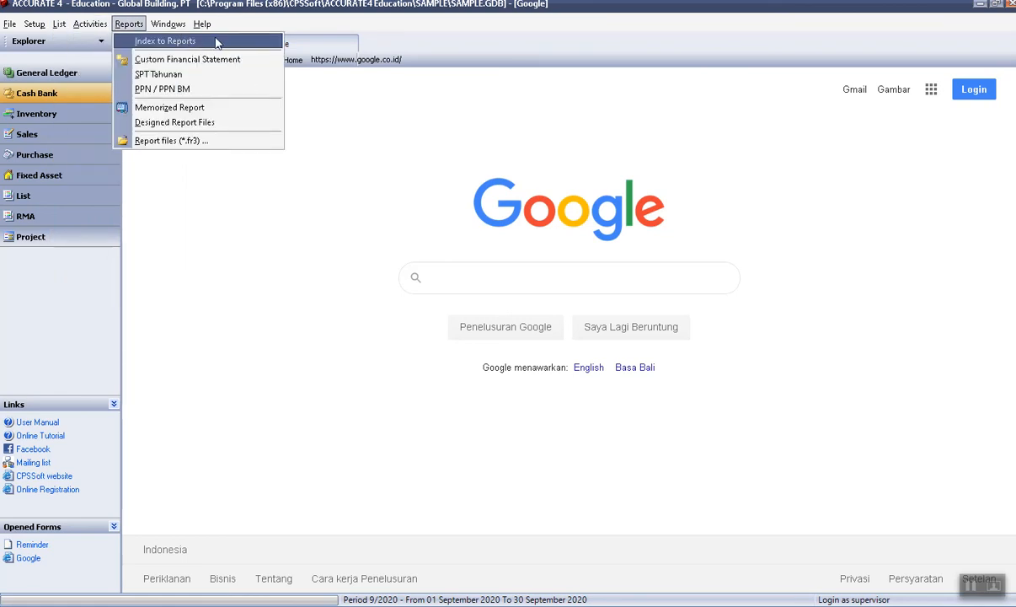